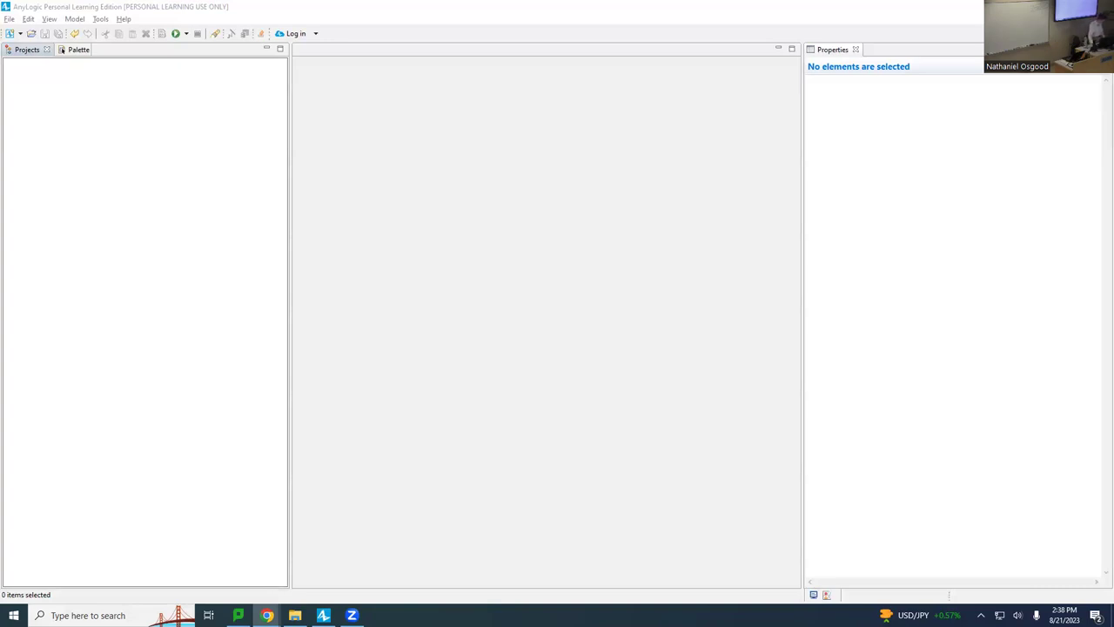
# - Start a new model and name it SmokingAndHeartDiseaseV1
pyautogui.click(9, 18)
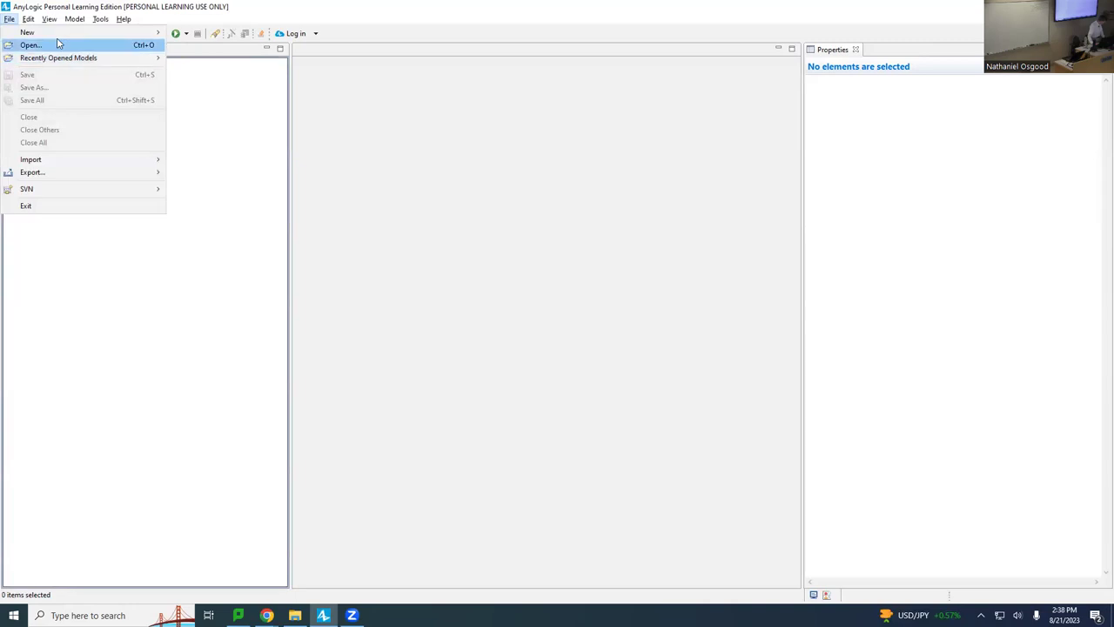
pyautogui.moveTo(57, 32)
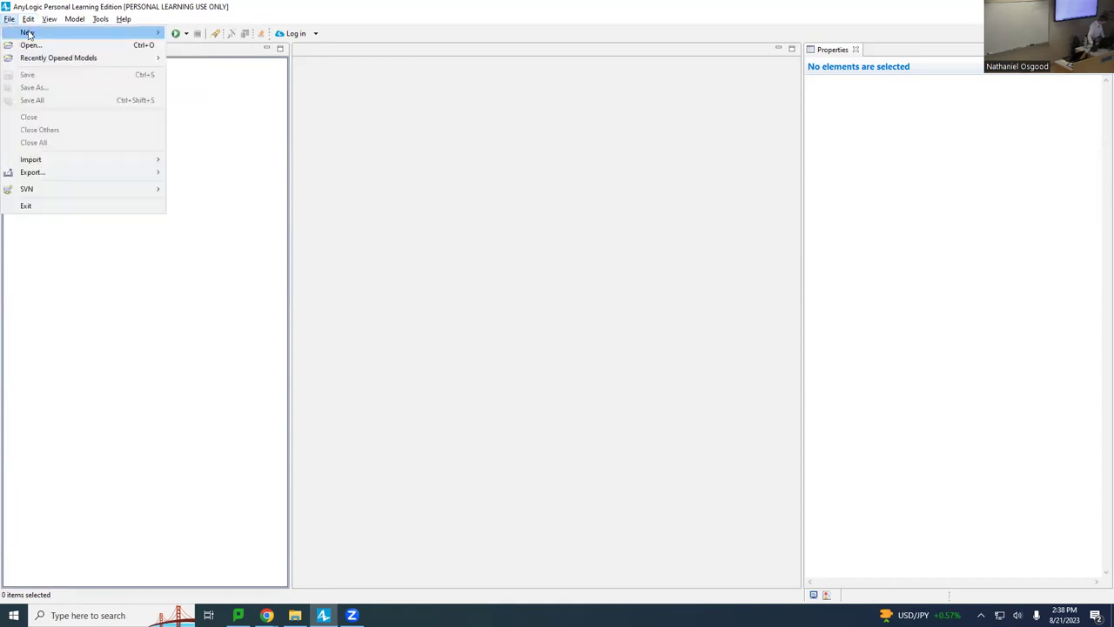
pyautogui.click(200, 32)
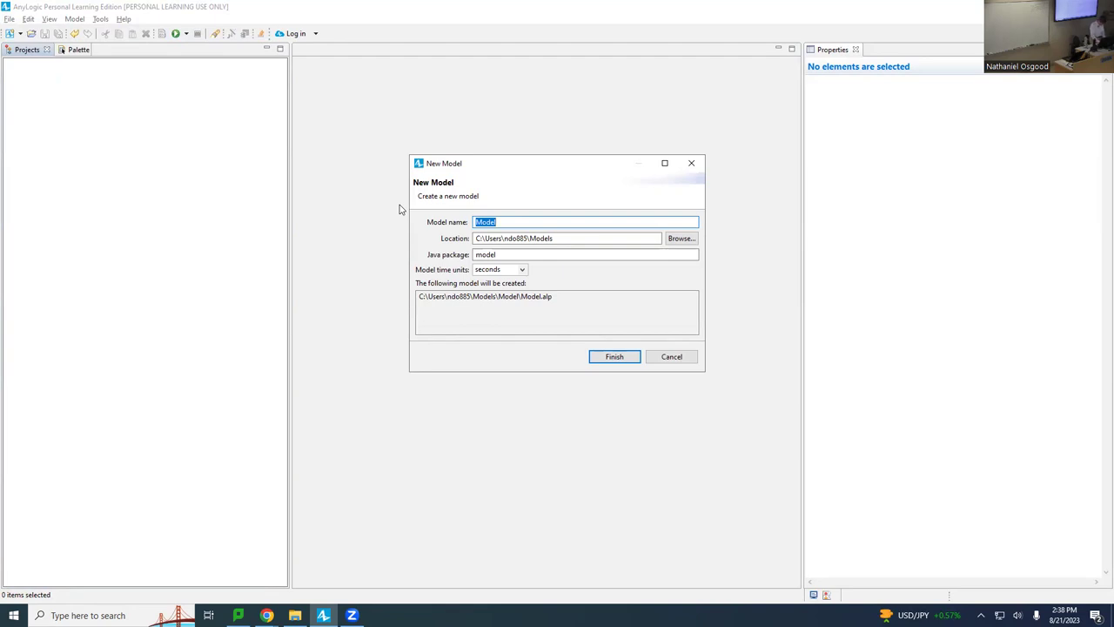
pyautogui.write('Smokimn')
pyautogui.press('BackSpace')
pyautogui.press('BackSpace')
pyautogui.press('BackSpace')
pyautogui.write('ingAndHar')
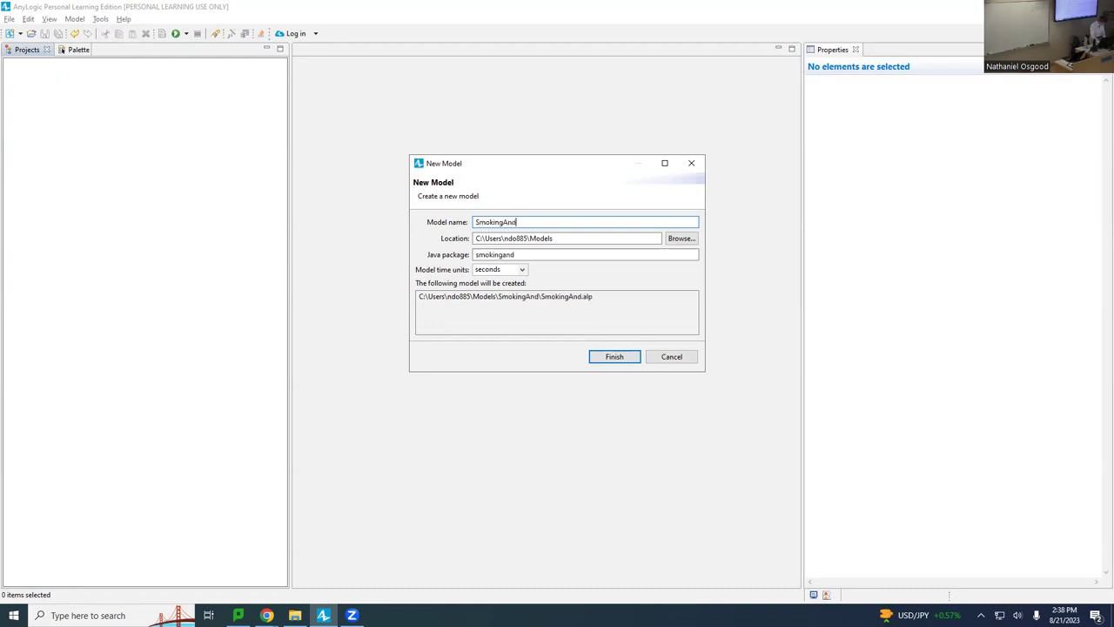
pyautogui.press('BackSpace')
pyautogui.press('BackSpace')
pyautogui.write('eartDisedase')
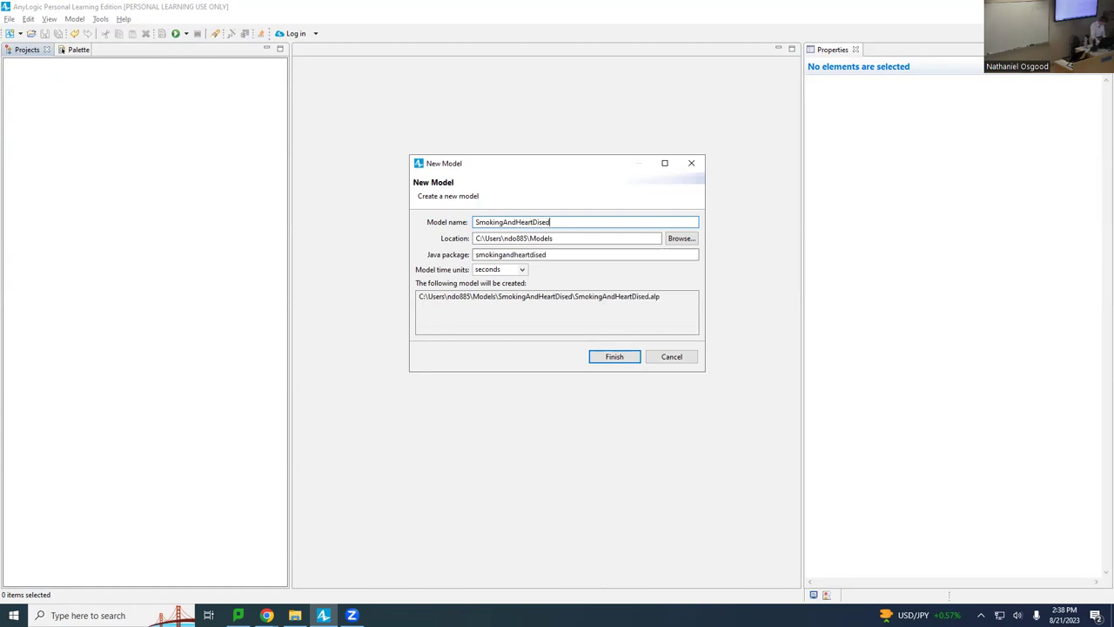
pyautogui.press('BackSpace')
pyautogui.press('BackSpace')
pyautogui.press('BackSpace')
pyautogui.press('BackSpace')
pyautogui.write('aseA')
pyautogui.press('BackSpace')
pyautogui.write('V1')
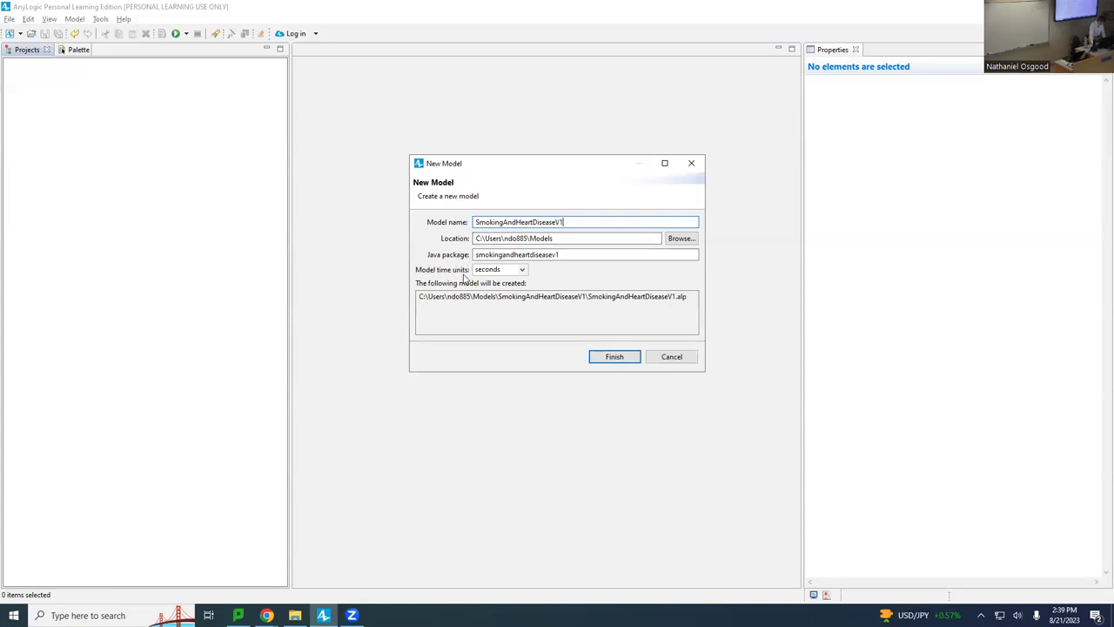
# - Set the new model's time units to years and create the model
pyautogui.click(522, 270)
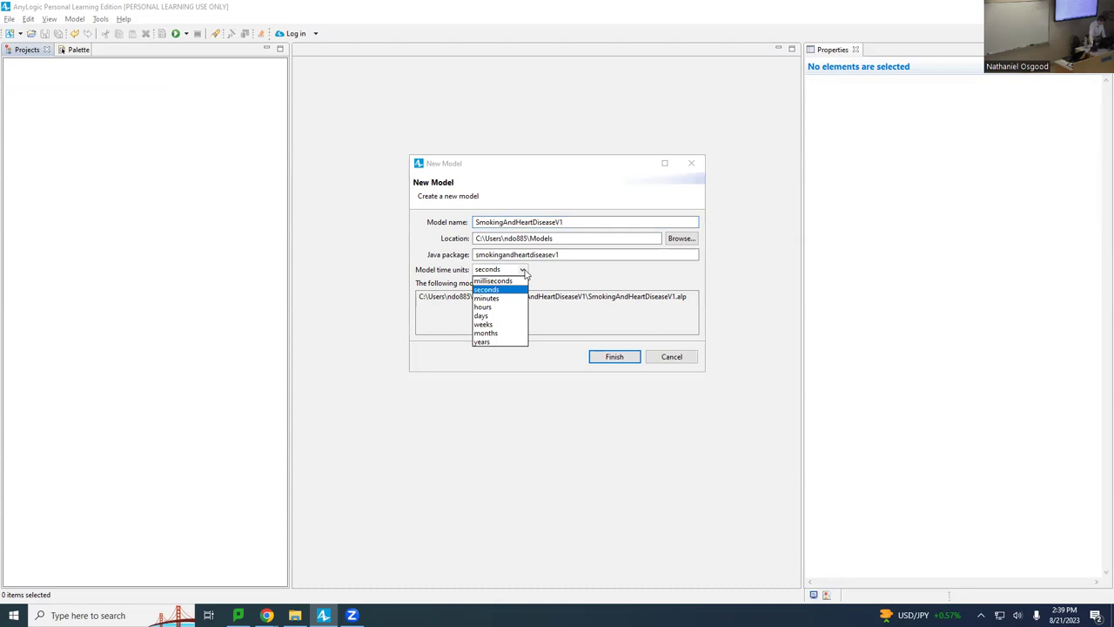
pyautogui.click(483, 341)
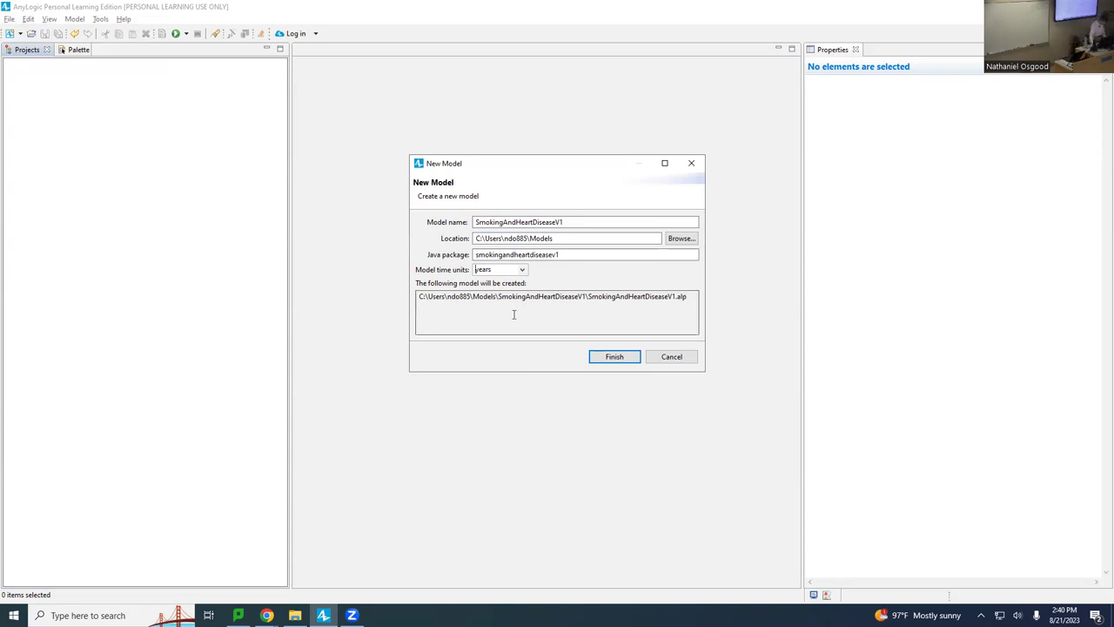
pyautogui.click(595, 358)
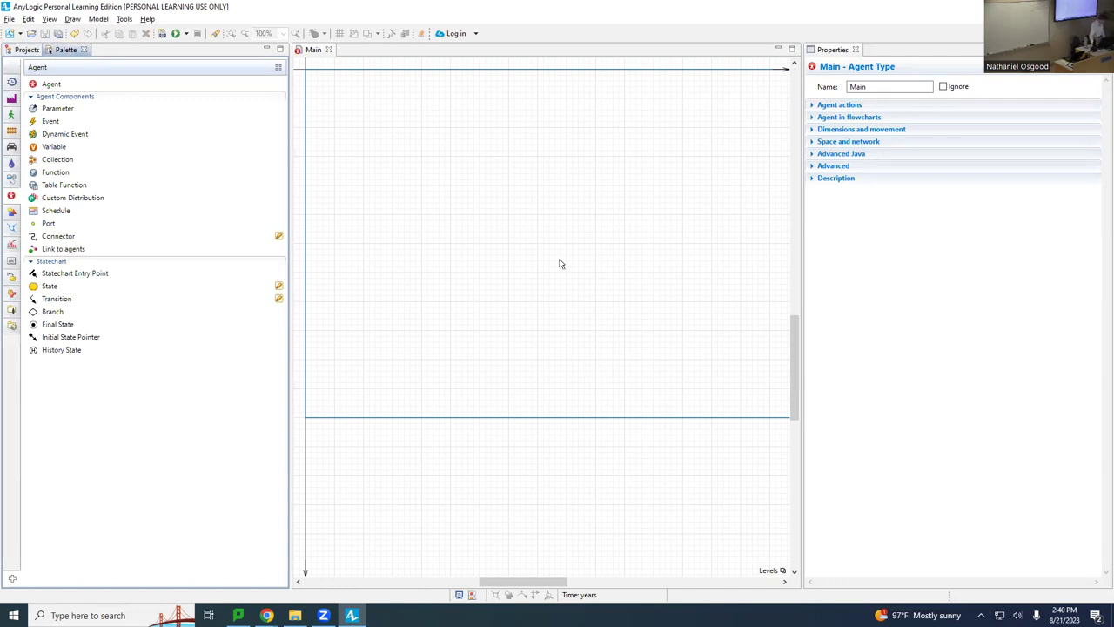
# - Add a new agent type named Person, created from scratch, to the SmokingAndHeartDiseaseV1 model
pyautogui.click(27, 50)
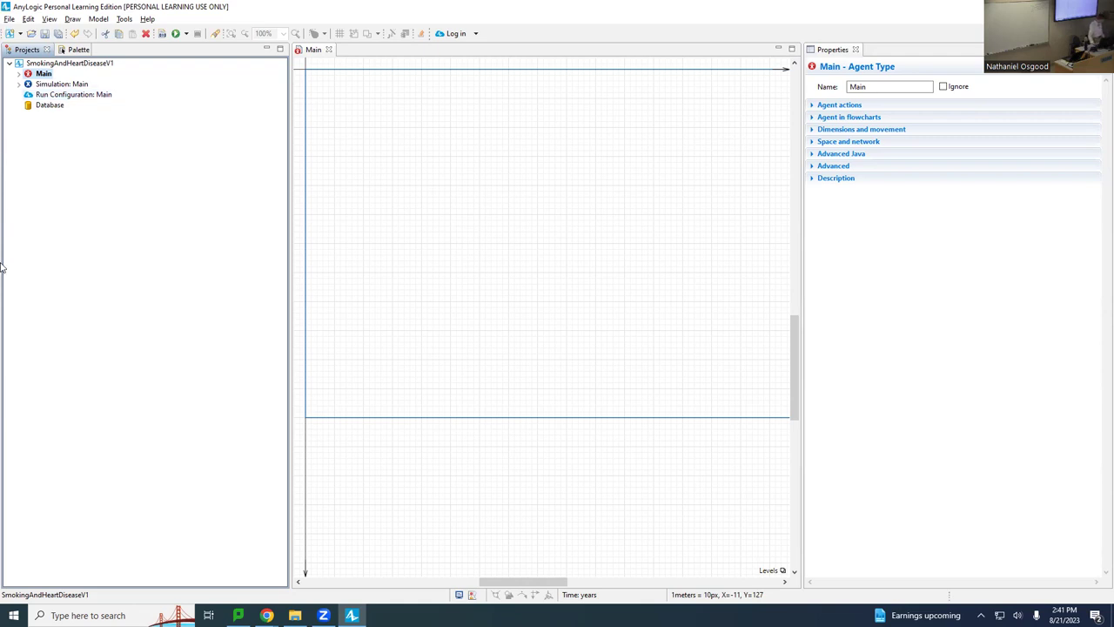
pyautogui.rightClick(38, 65)
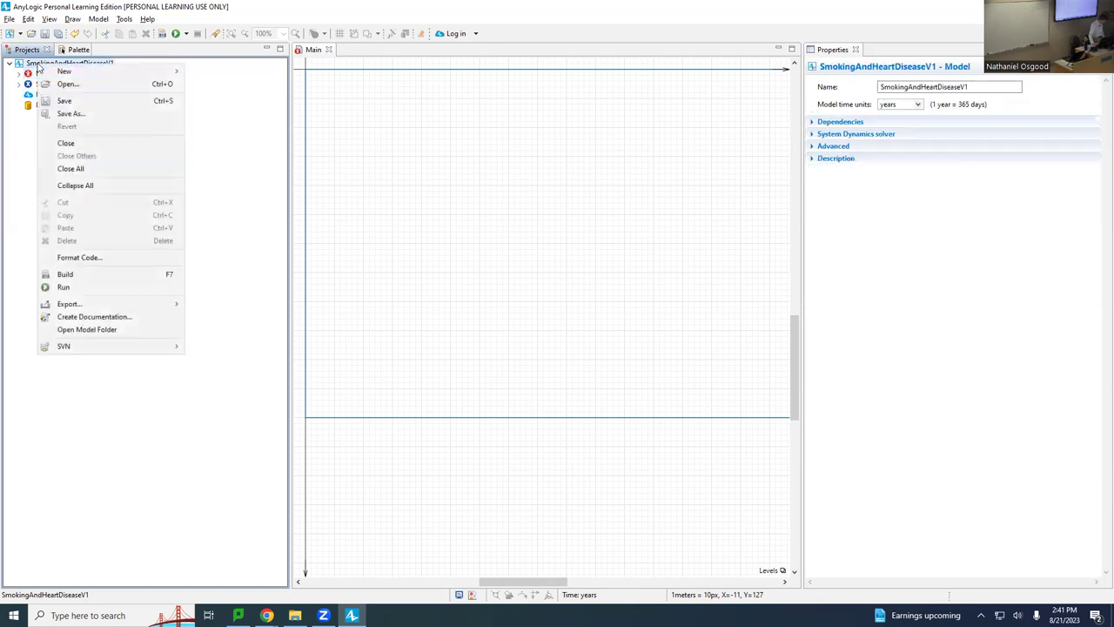
pyautogui.moveTo(51, 72)
pyautogui.rightClick(29, 65)
pyautogui.moveTo(60, 71)
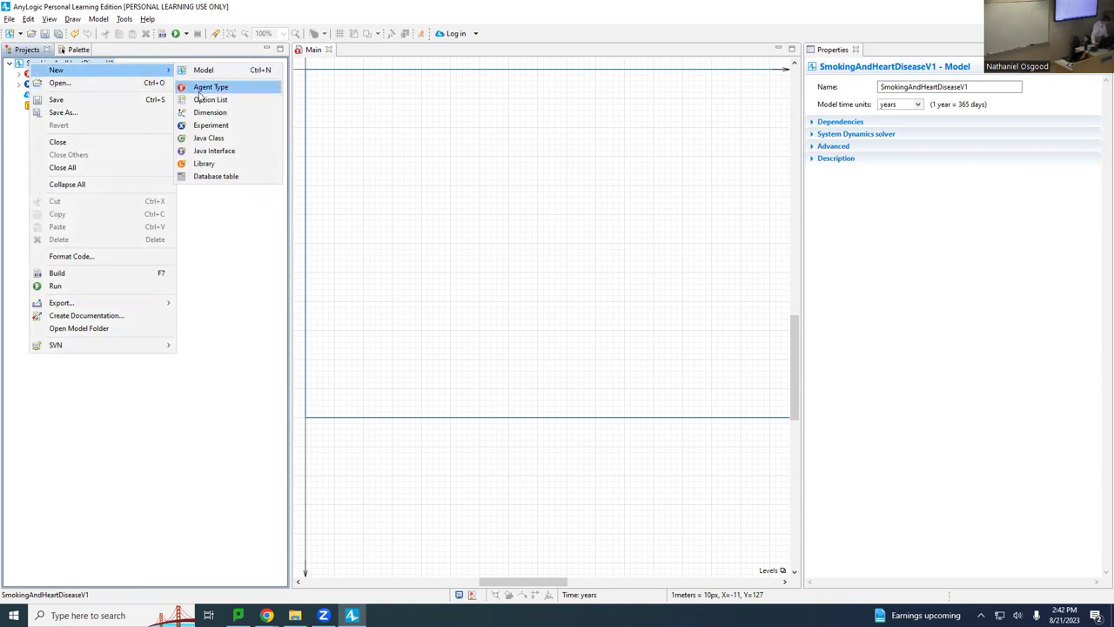
pyautogui.click(31, 66)
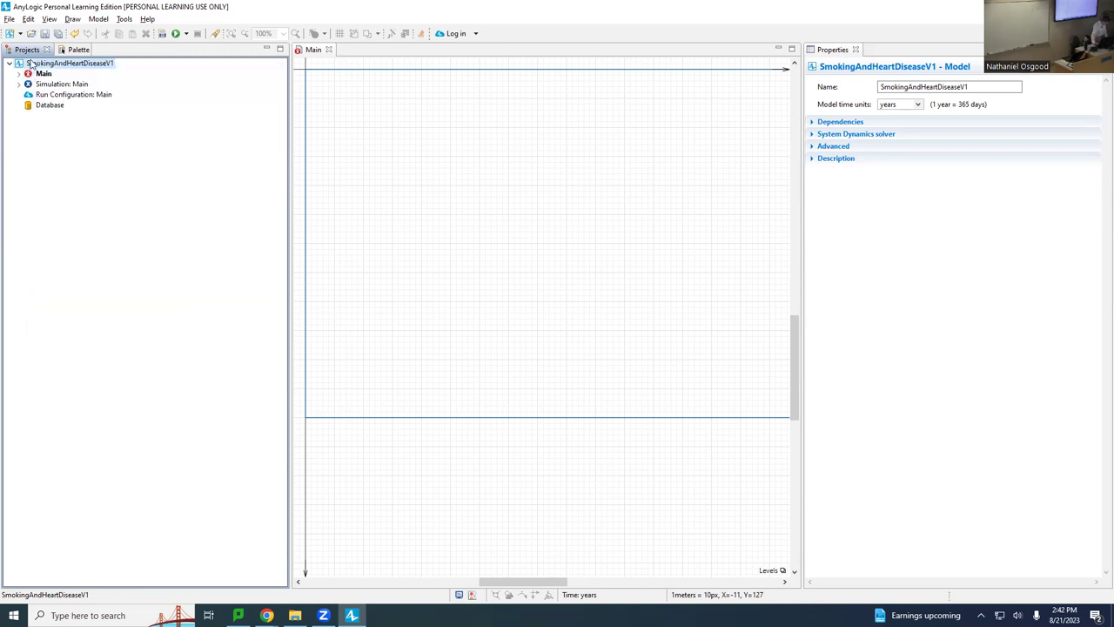
pyautogui.rightClick(30, 65)
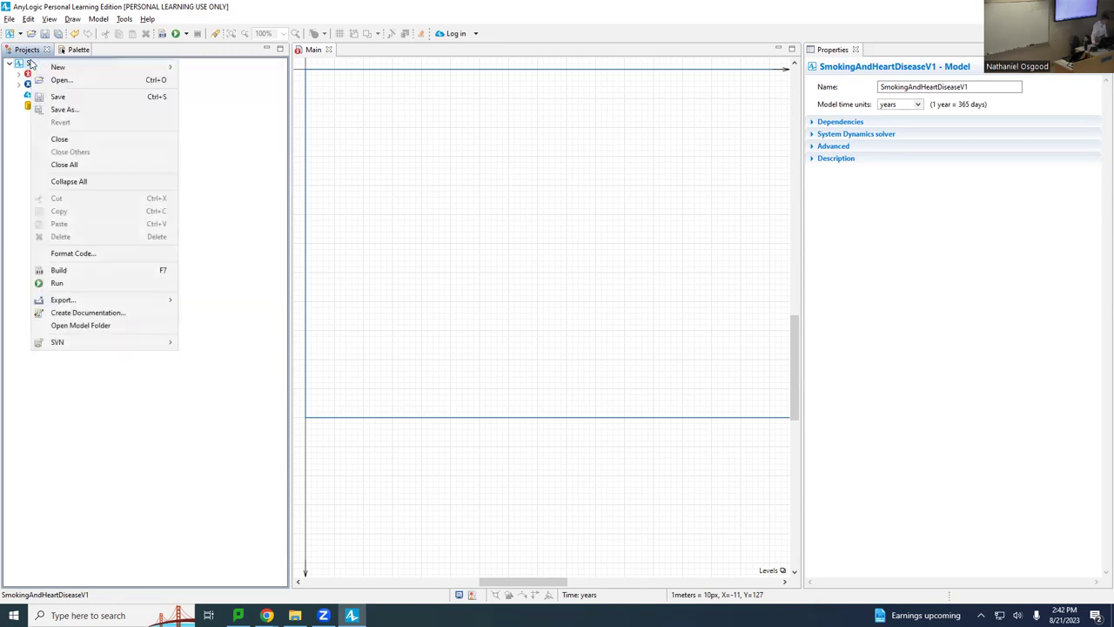
pyautogui.moveTo(53, 67)
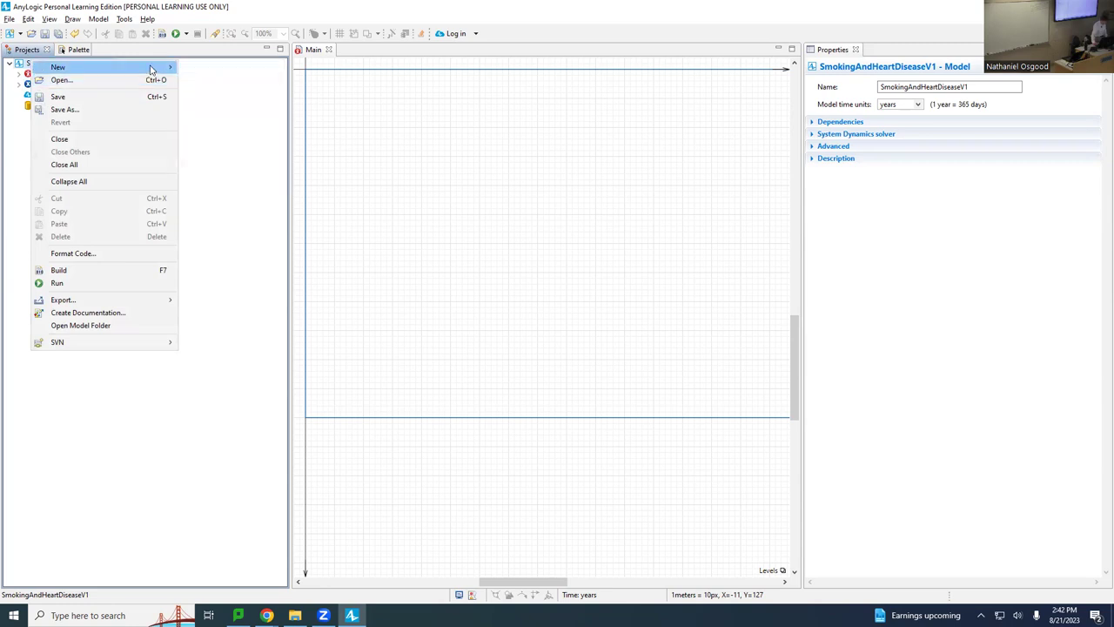
pyautogui.moveTo(171, 68)
pyautogui.click(199, 83)
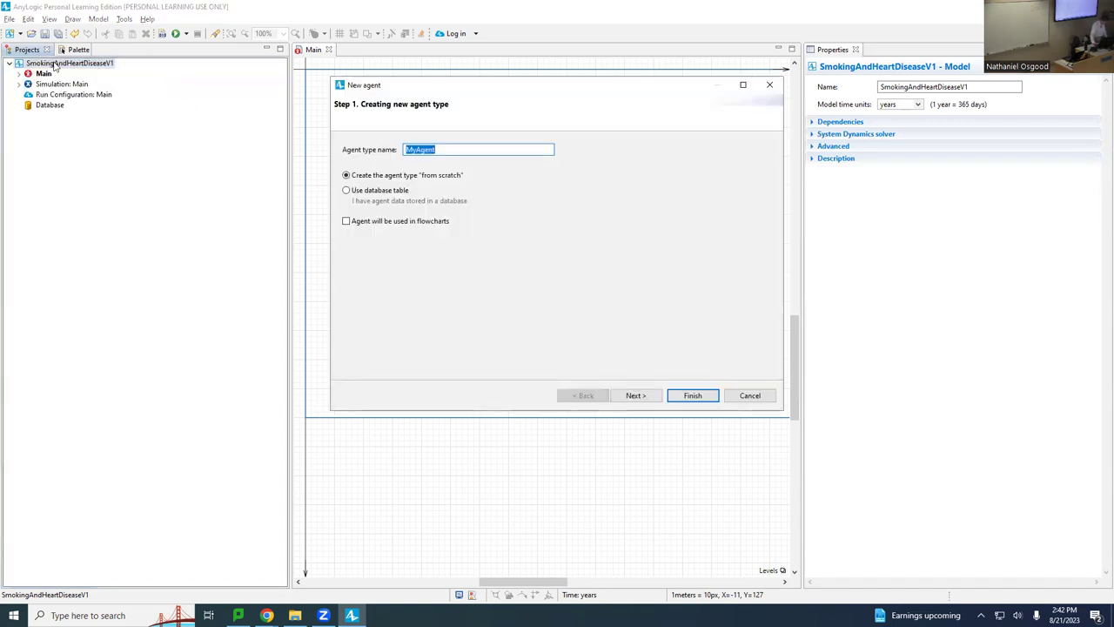
pyautogui.write('Person')
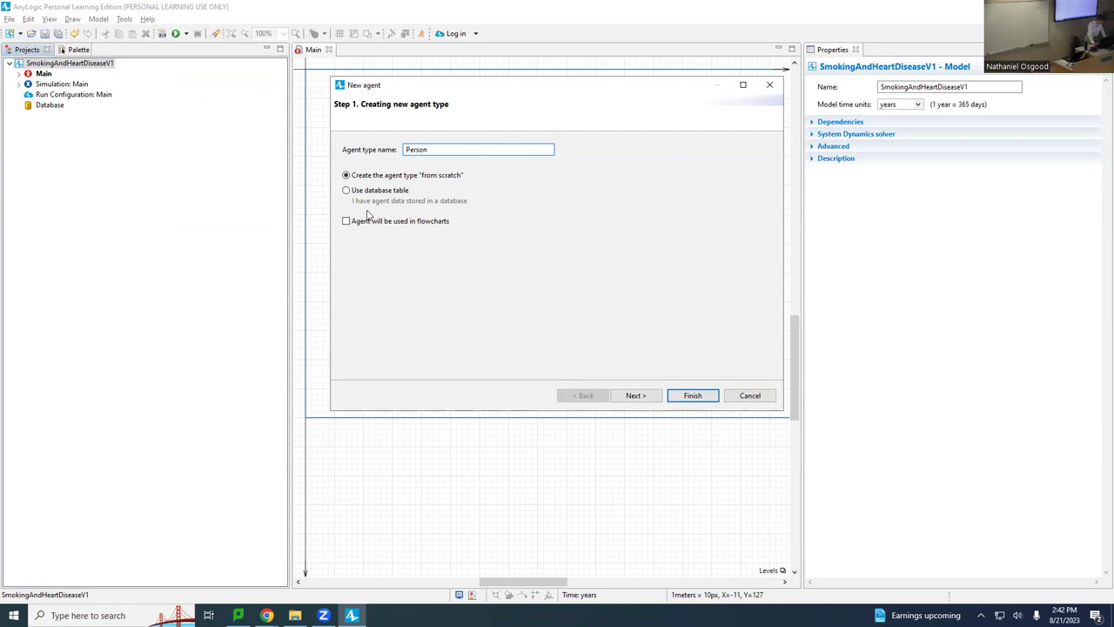
pyautogui.click(692, 396)
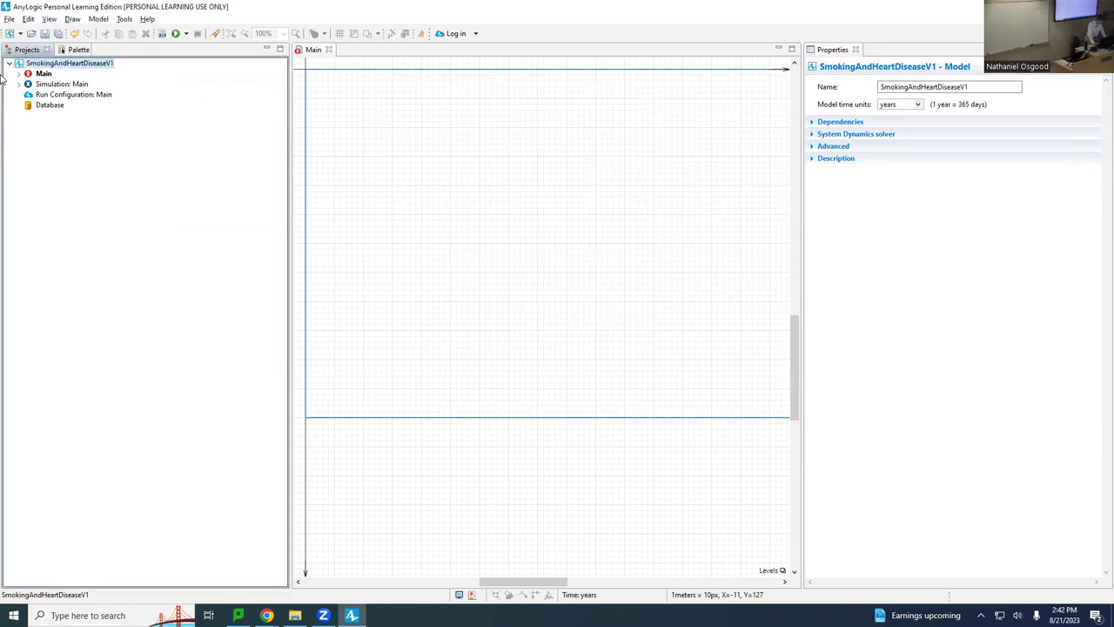
pyautogui.rightClick(51, 66)
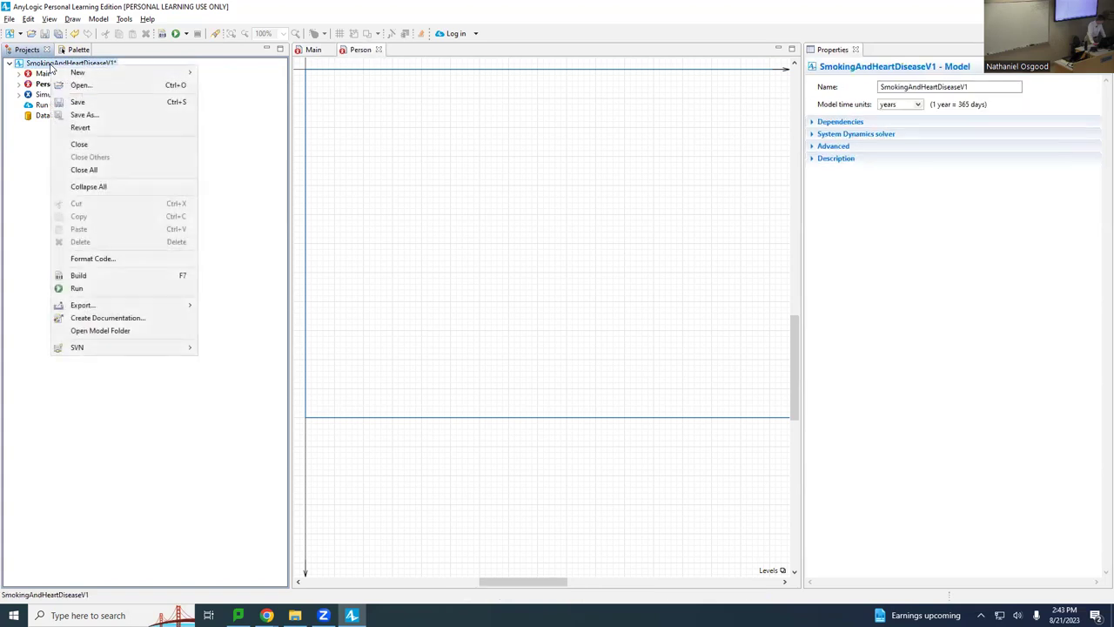
pyautogui.moveTo(87, 73)
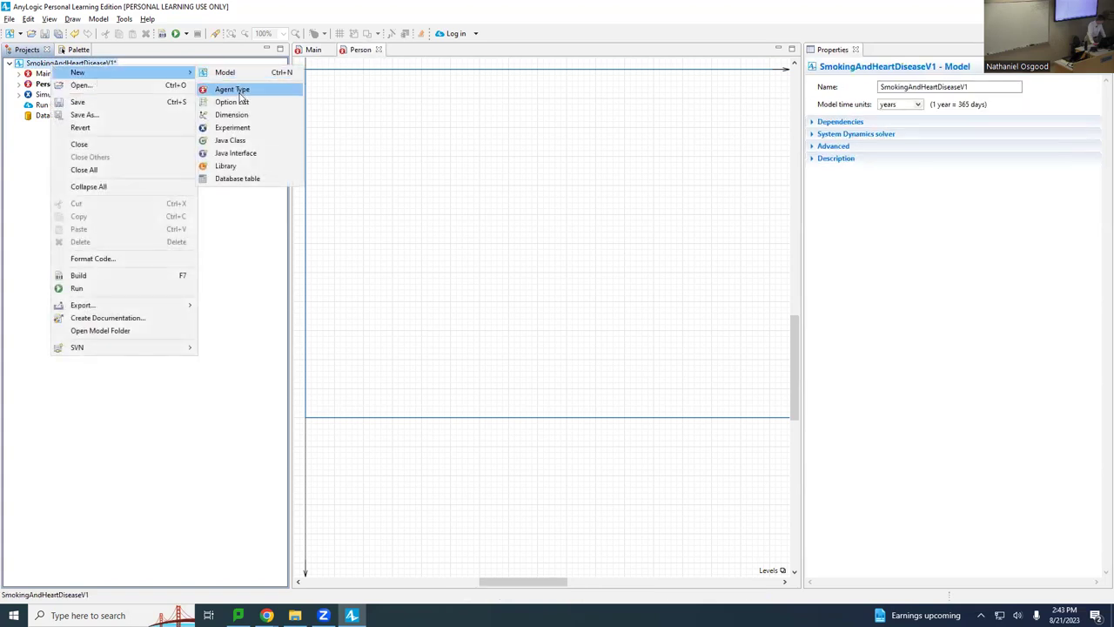
pyautogui.click(236, 90)
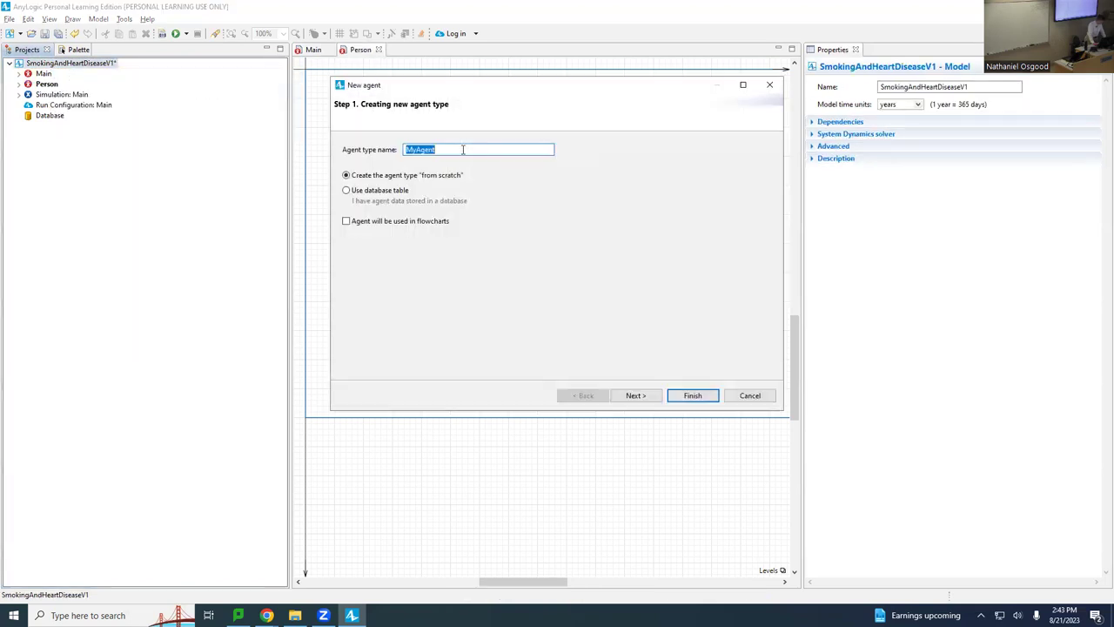
pyautogui.press('Escape')
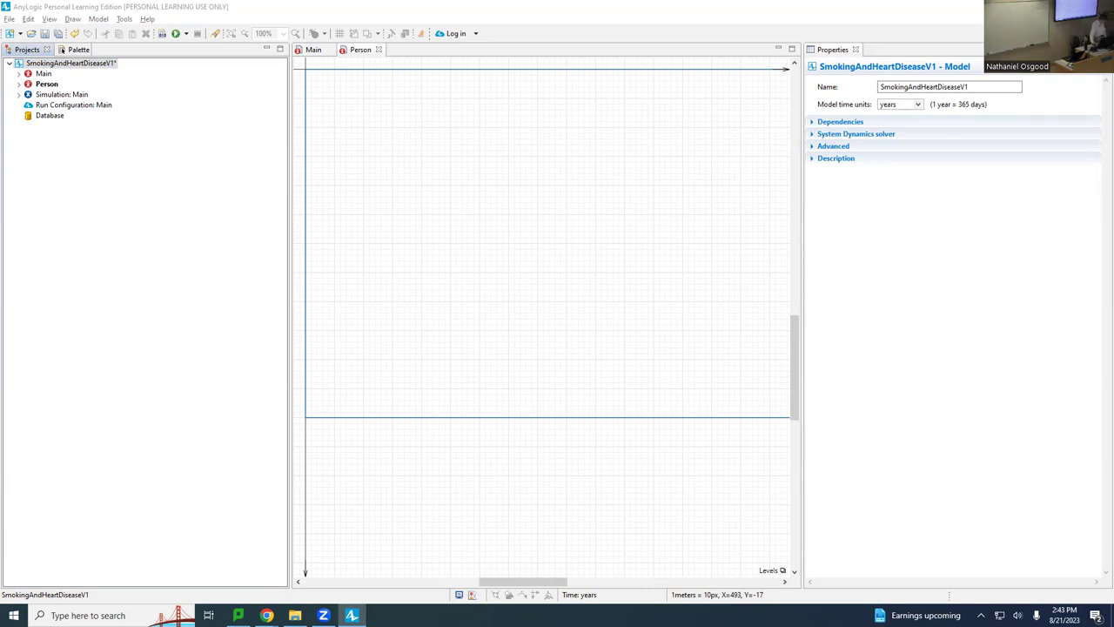
# - Place an oval presentation shape at the origin of the Person agent type's diagram
pyautogui.click(29, 86)
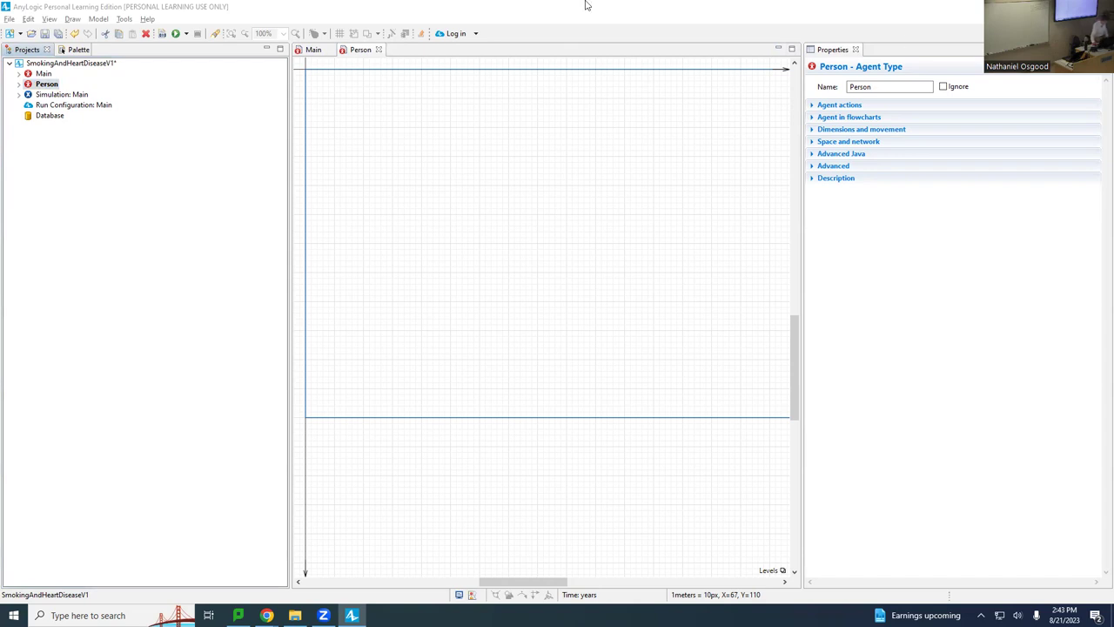
pyautogui.click(71, 50)
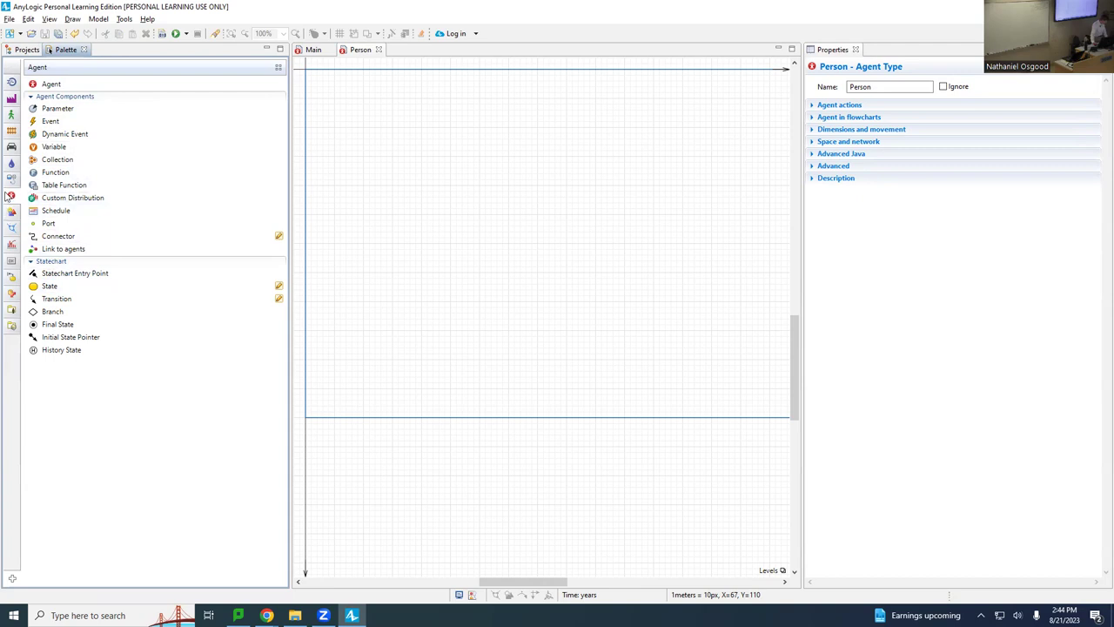
pyautogui.moveTo(13, 213)
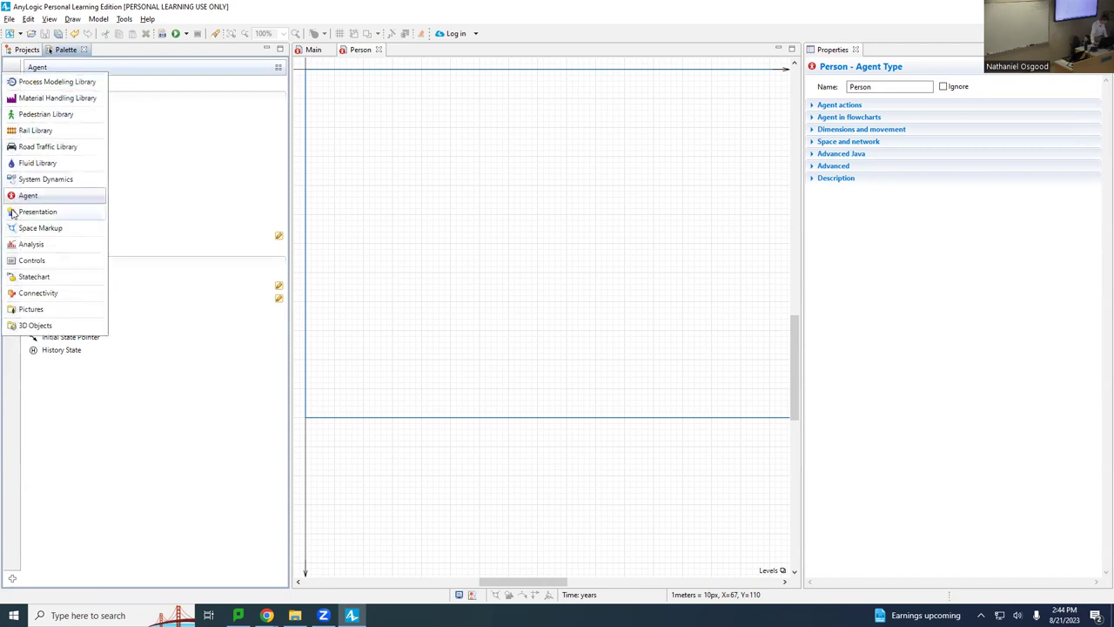
pyautogui.click(16, 200)
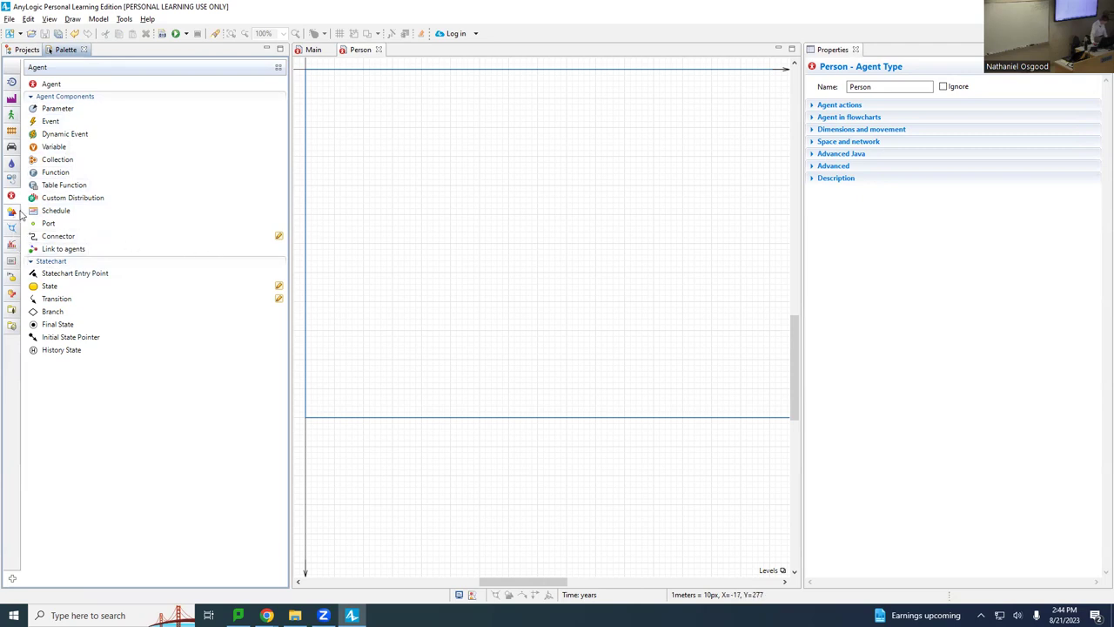
pyautogui.moveTo(11, 216)
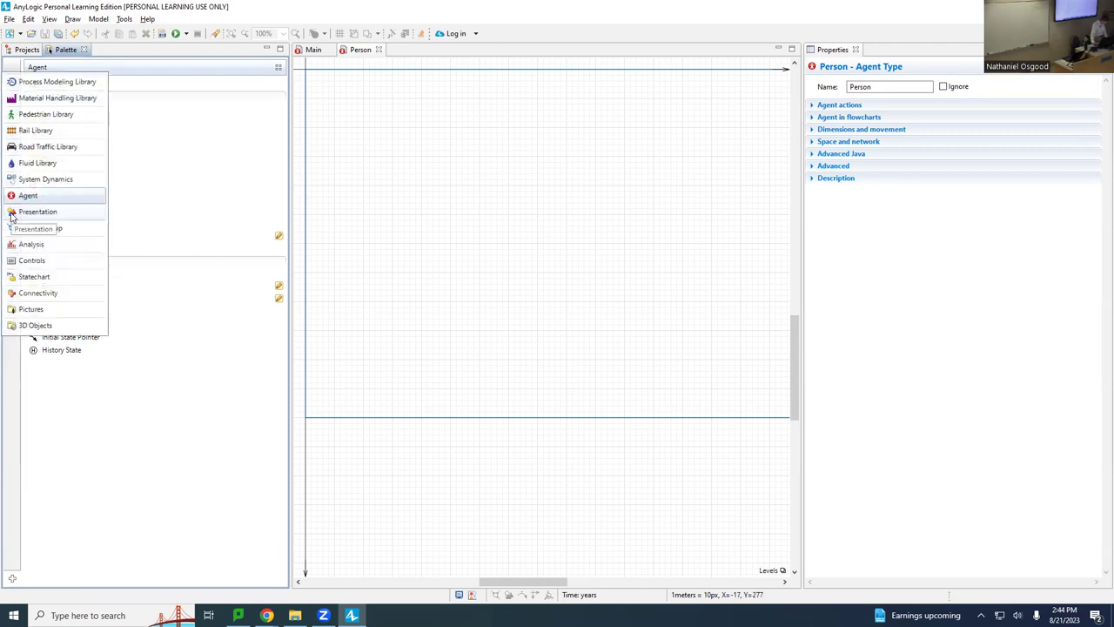
pyautogui.click(12, 213)
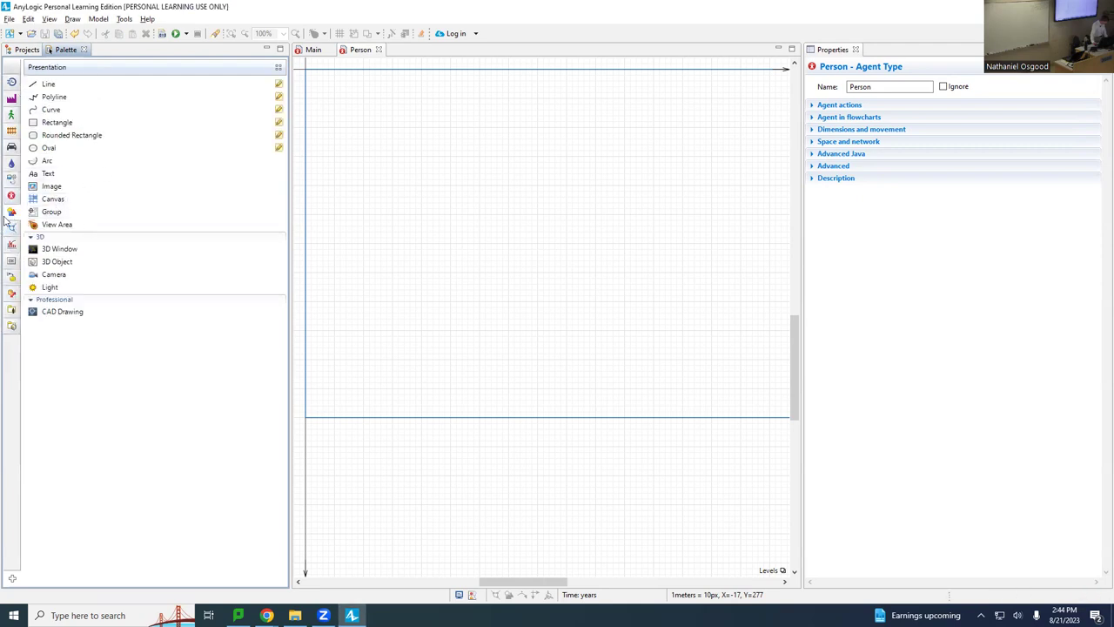
pyautogui.moveTo(12, 218)
pyautogui.click(48, 148)
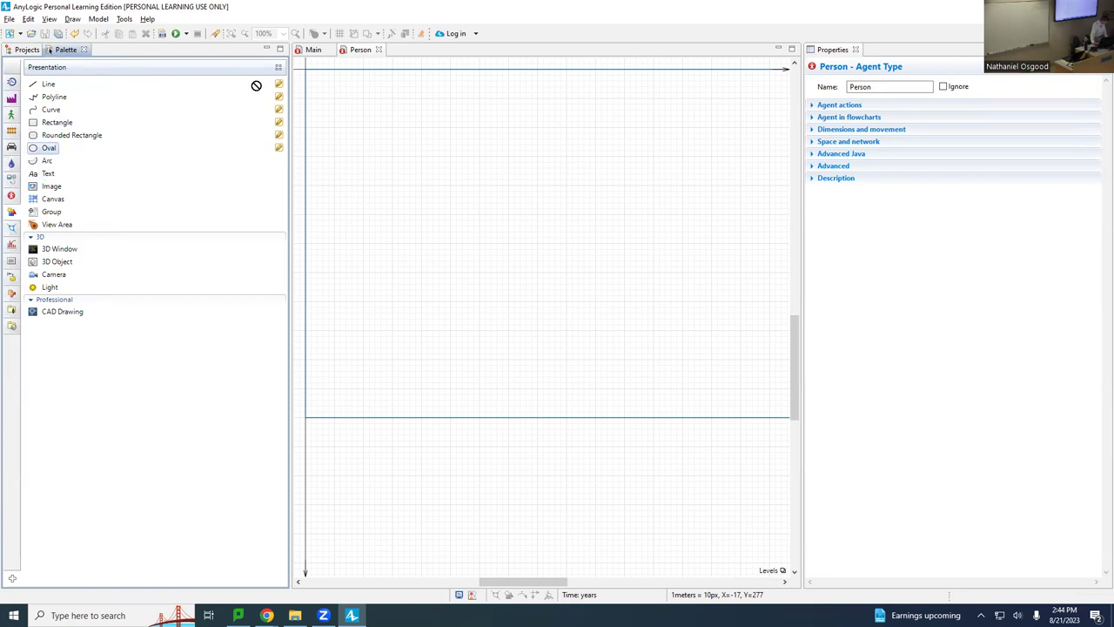
pyautogui.click(306, 71)
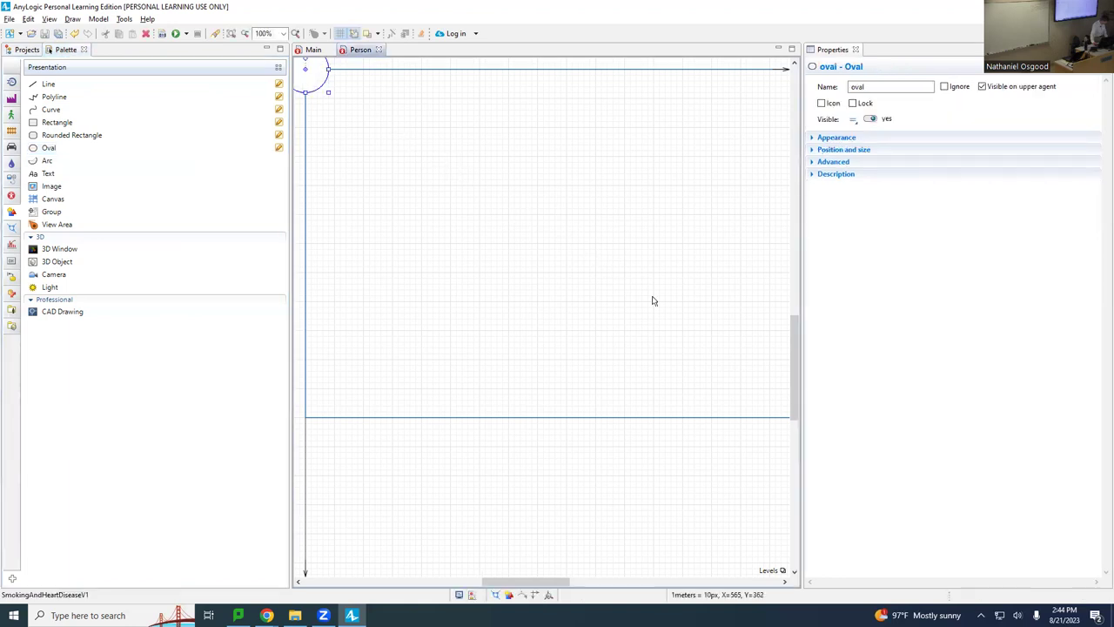
# - Shrink the oval to a small circle and centre it on the origin of the Person diagram
pyautogui.moveTo(797, 373); pyautogui.dragTo(802, 295)
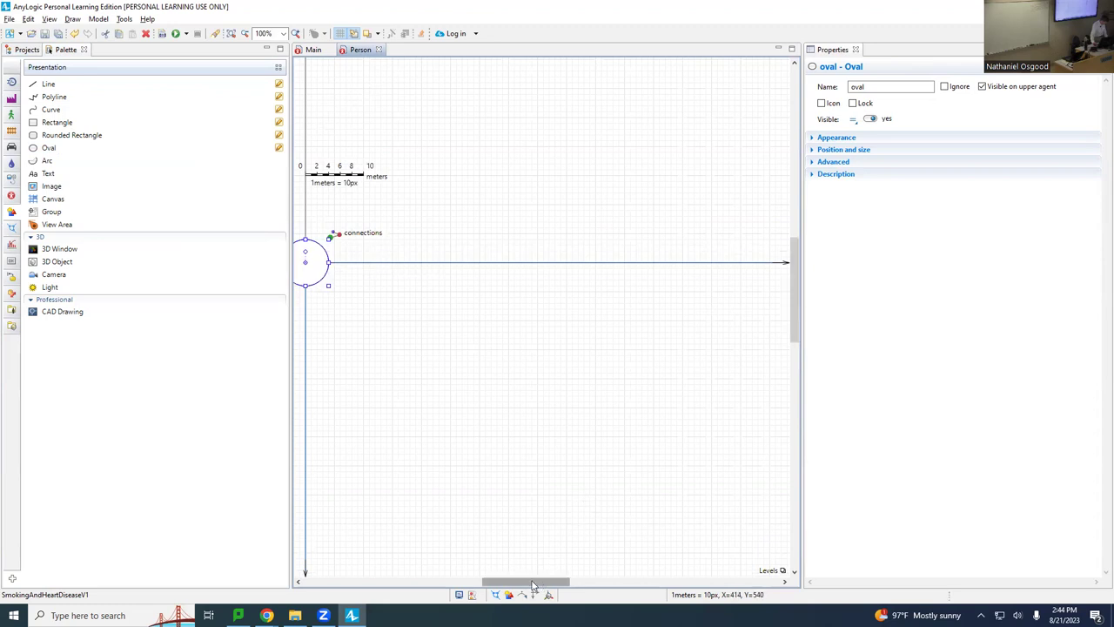
pyautogui.moveTo(546, 580); pyautogui.dragTo(470, 578)
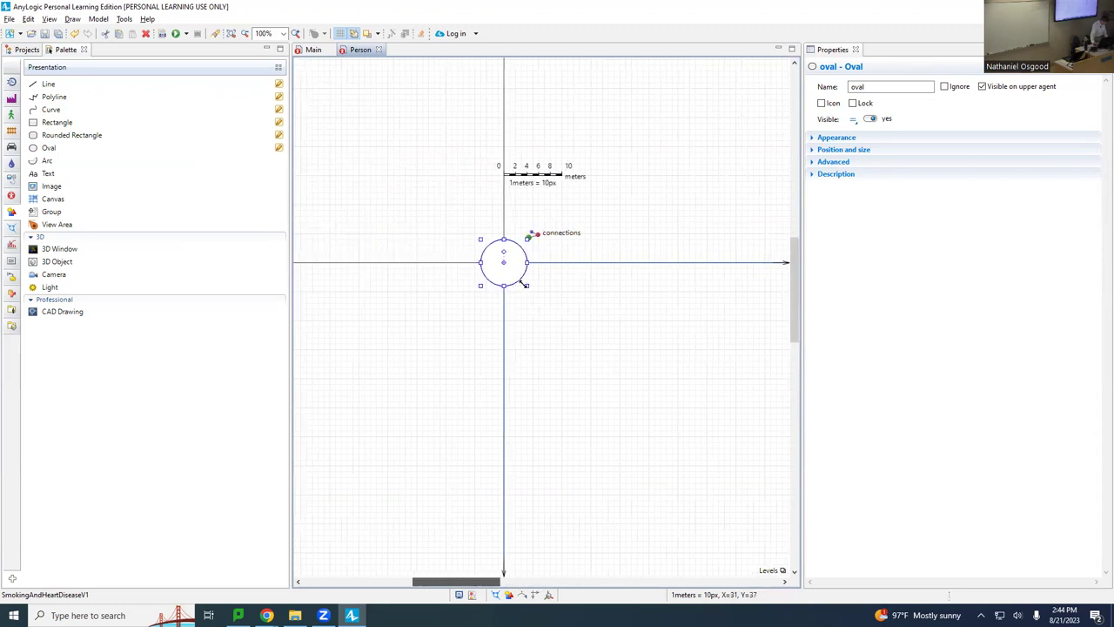
pyautogui.moveTo(525, 284); pyautogui.dragTo(489, 248)
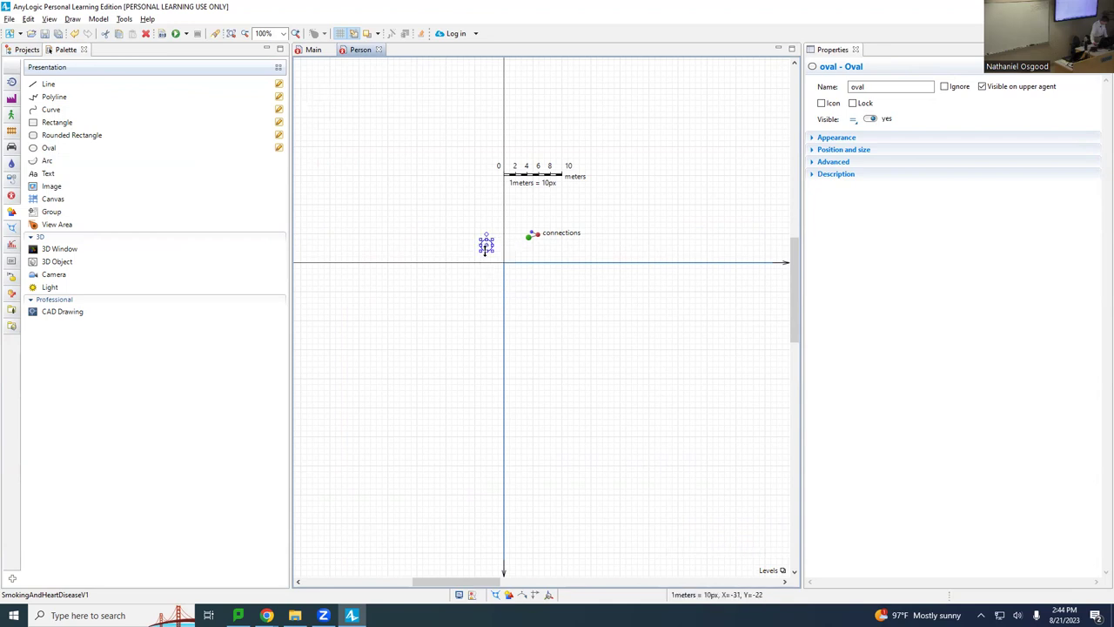
pyautogui.moveTo(485, 248); pyautogui.dragTo(508, 272)
pyautogui.click(526, 280)
pyautogui.click(504, 263)
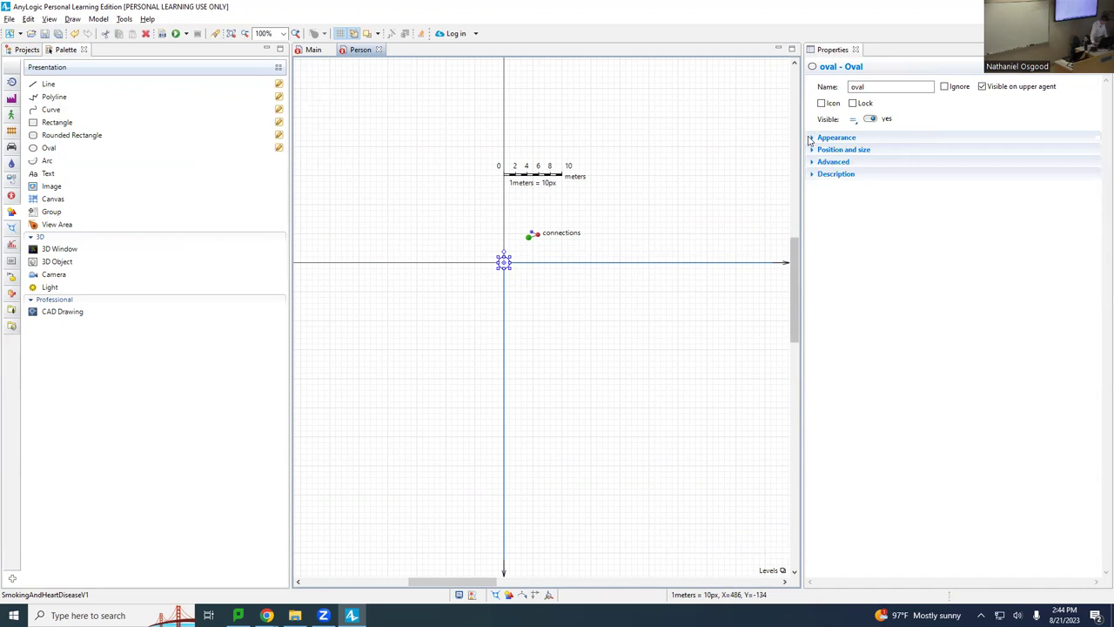
# - Examine the appearance, position and size properties of the circle in the Person diagram
pyautogui.click(810, 139)
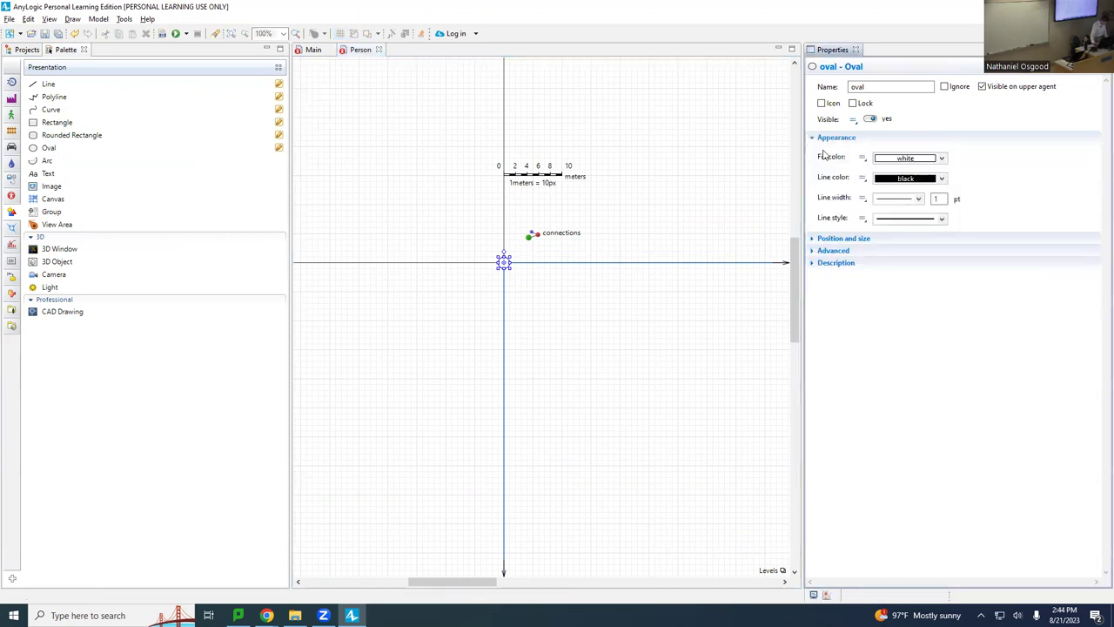
pyautogui.click(813, 241)
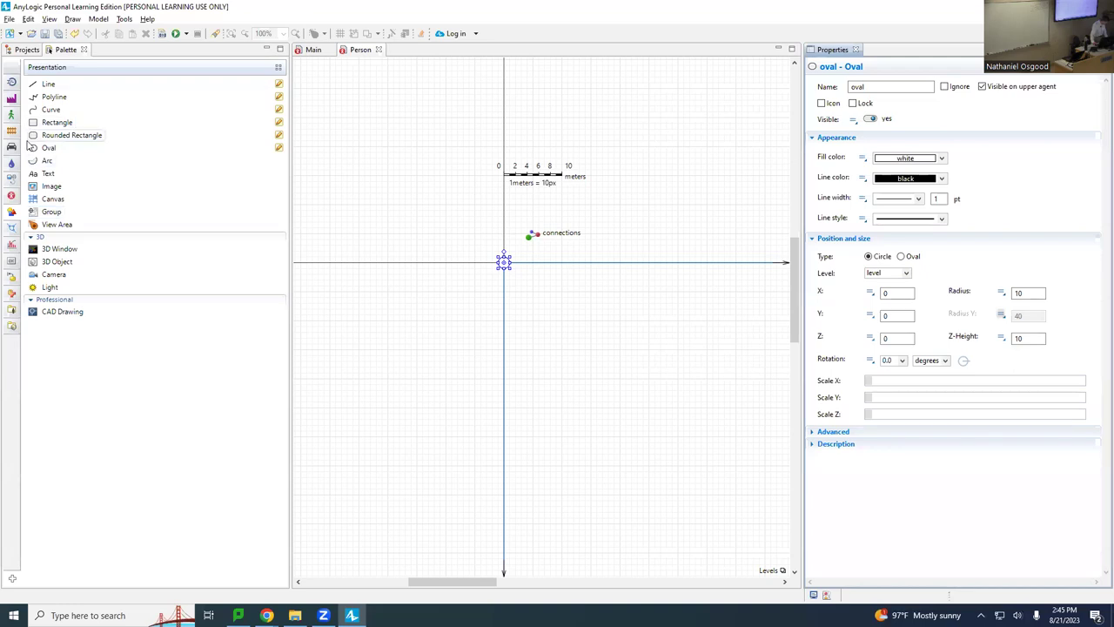
pyautogui.click(14, 218)
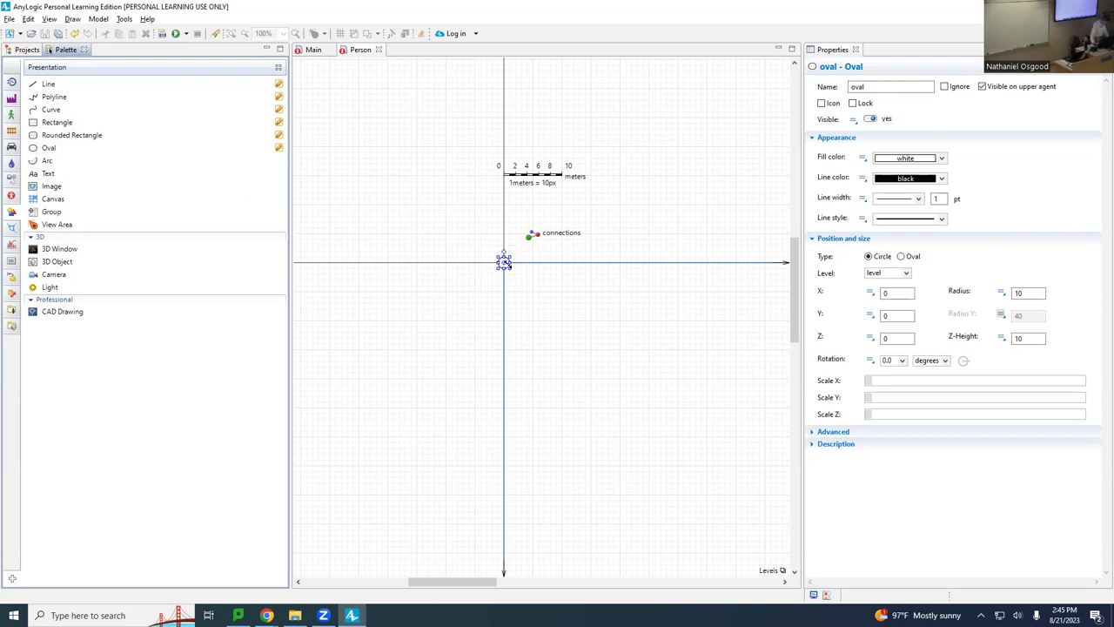
pyautogui.doubleClick(1030, 293)
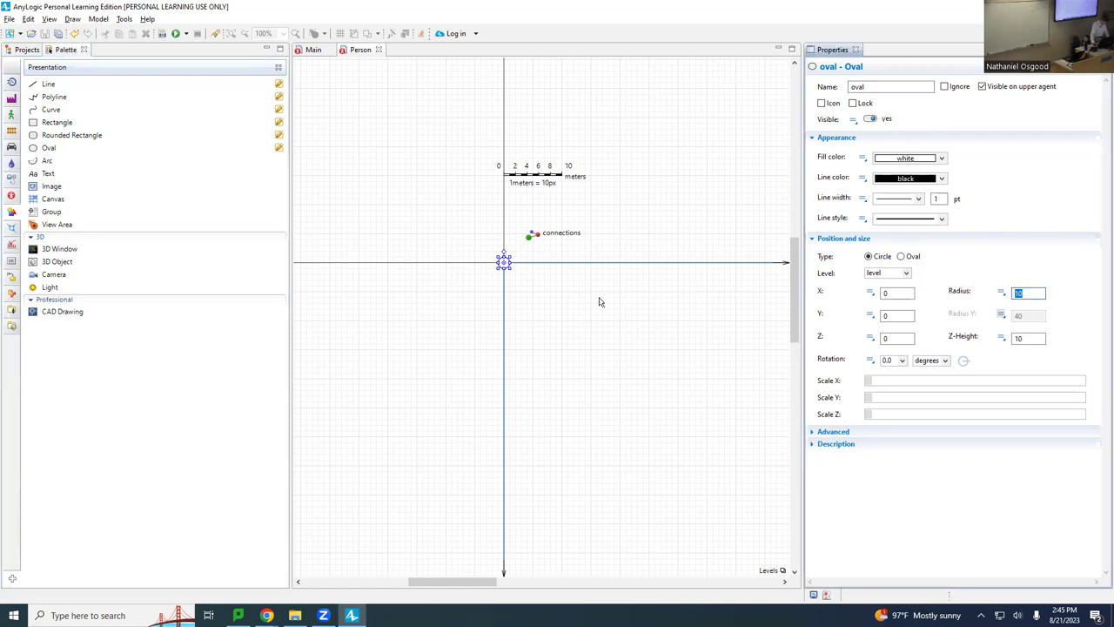
pyautogui.click(517, 282)
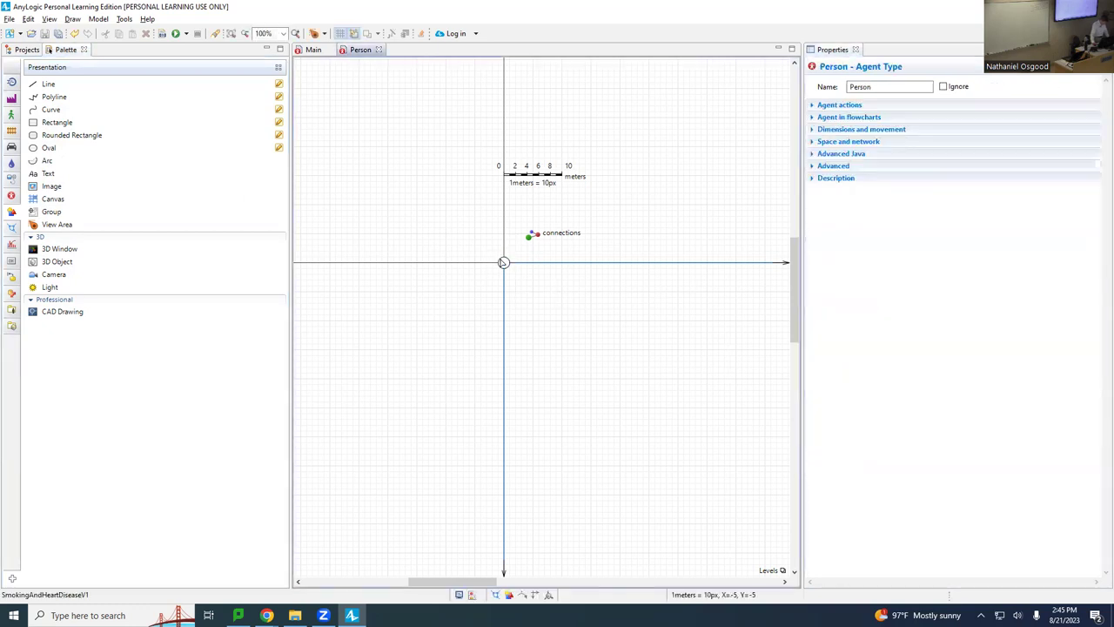
pyautogui.click(504, 263)
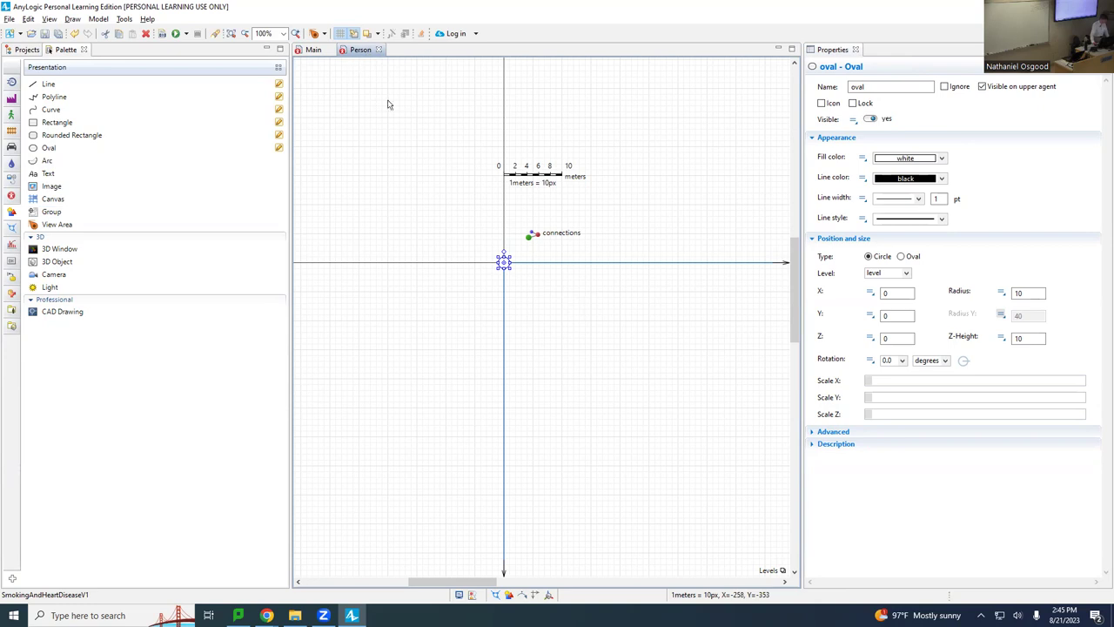
pyautogui.click(557, 275)
pyautogui.click(504, 265)
pyautogui.click(549, 275)
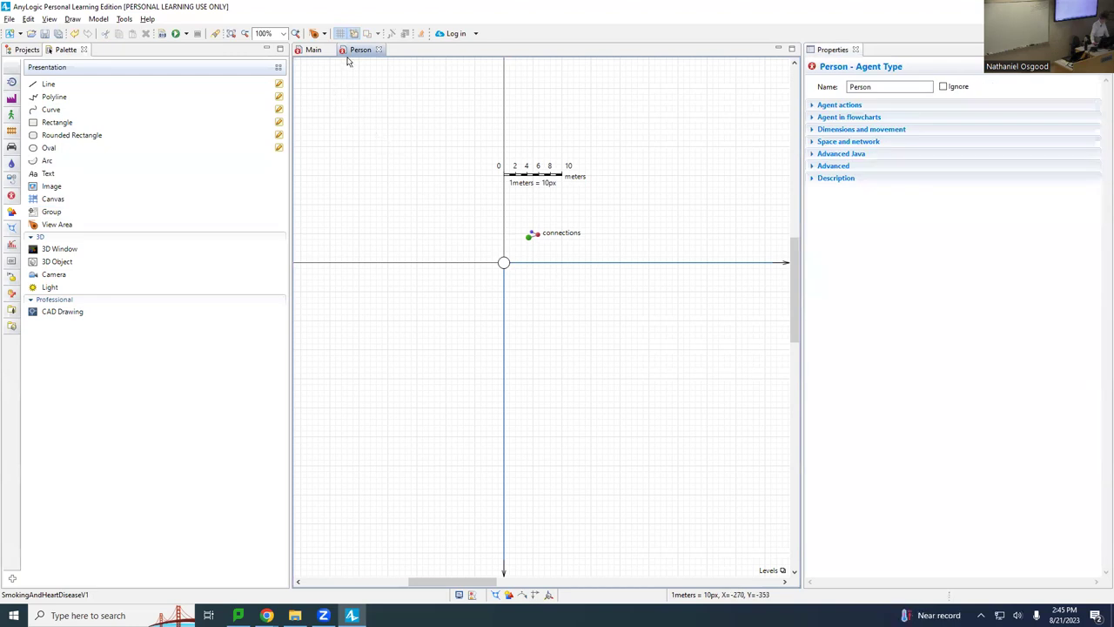
pyautogui.click(505, 262)
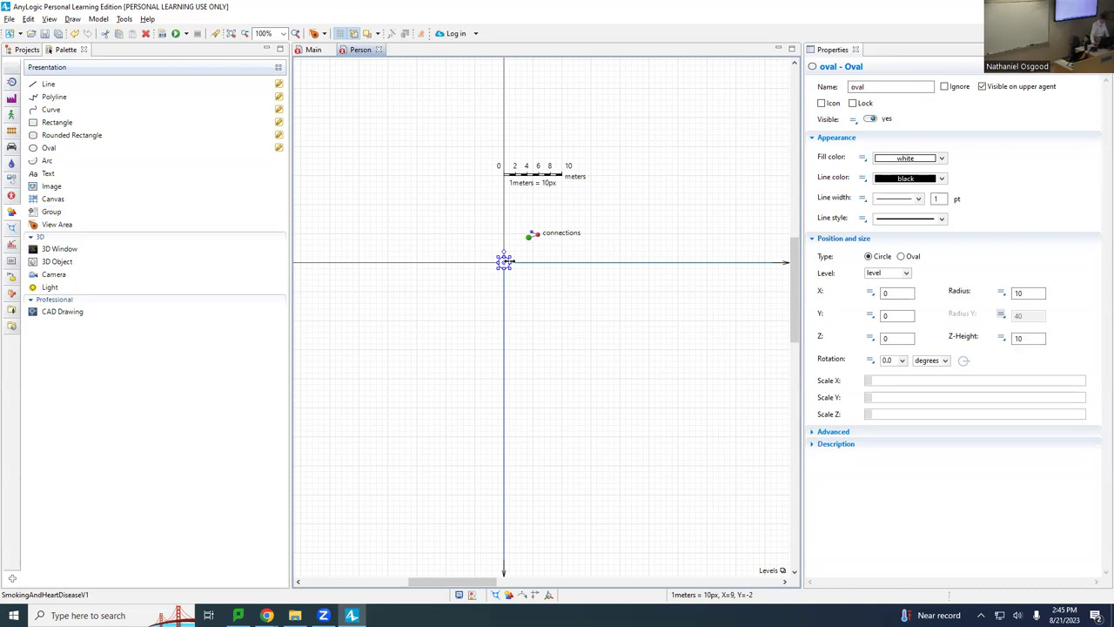
# - Save the model and open the Main agent type's diagram
pyautogui.hotkey('ctrl', 's')
pyautogui.click(27, 50)
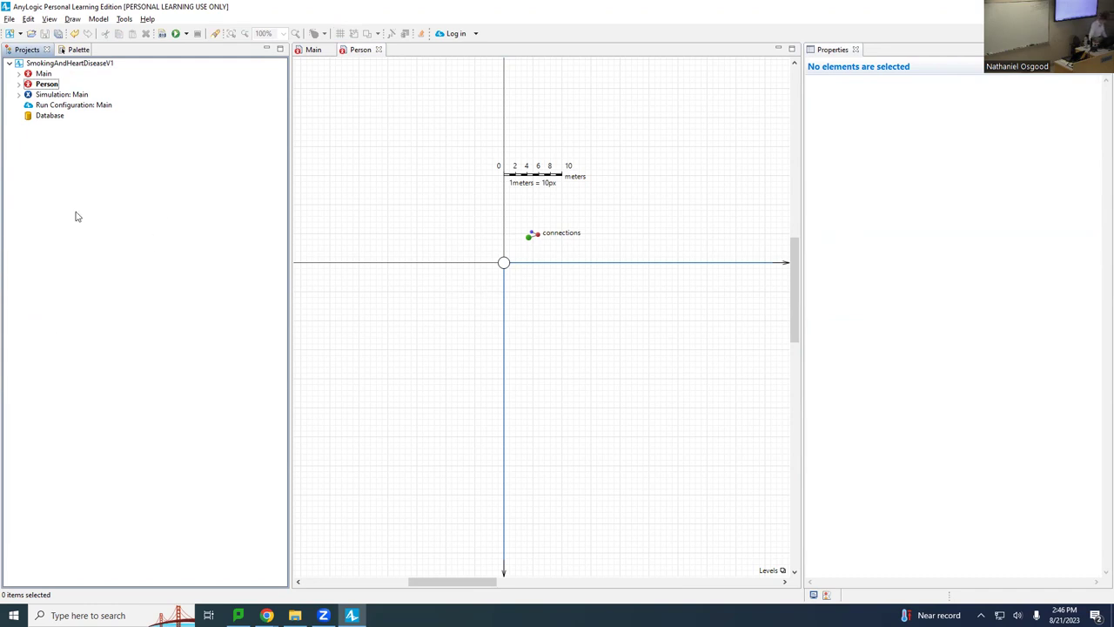
pyautogui.doubleClick(44, 74)
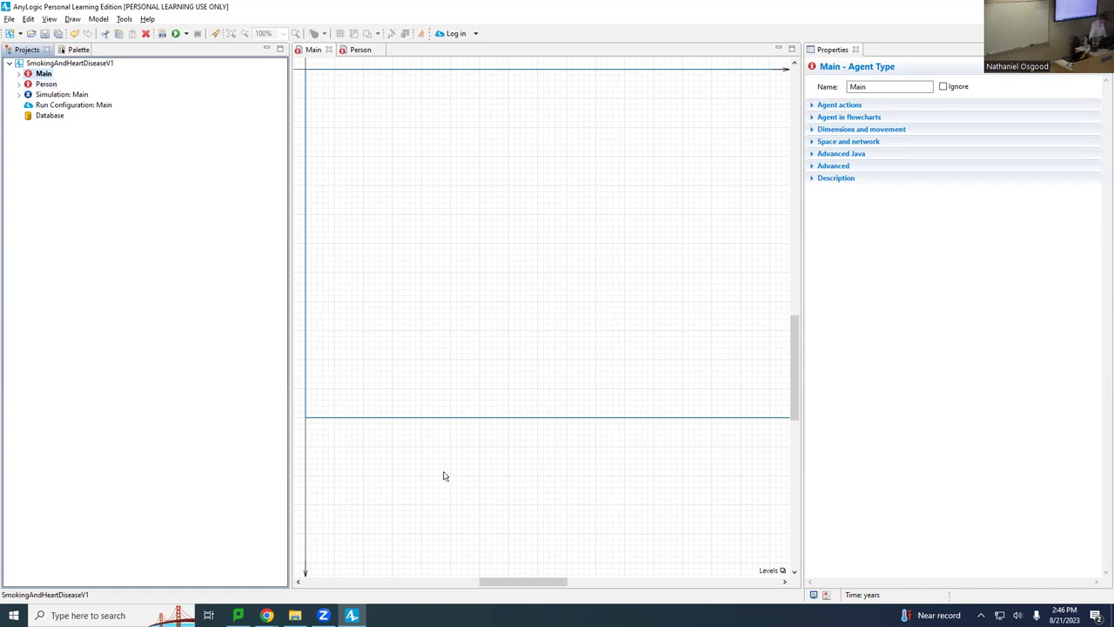
pyautogui.moveTo(522, 582); pyautogui.dragTo(471, 582)
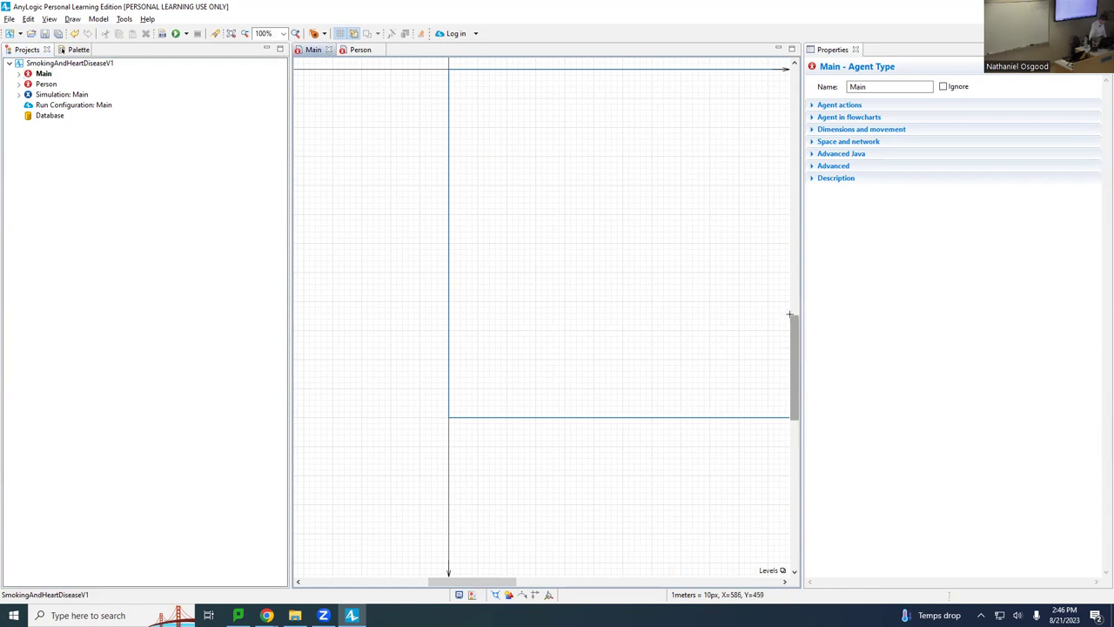
pyautogui.moveTo(790, 330); pyautogui.dragTo(791, 274)
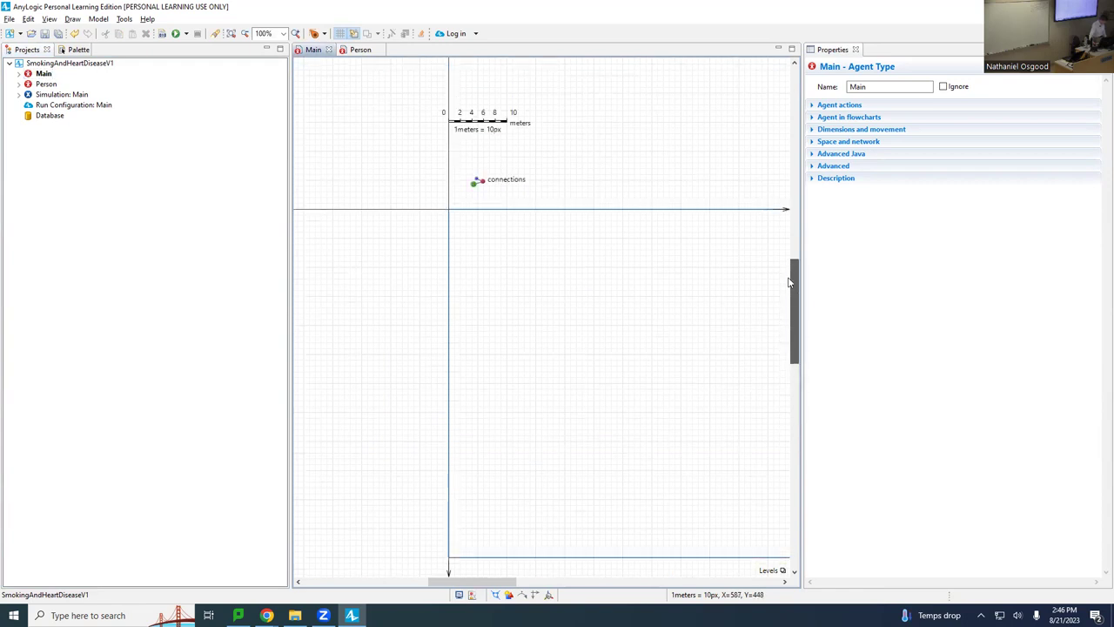
pyautogui.moveTo(457, 231); pyautogui.dragTo(461, 210)
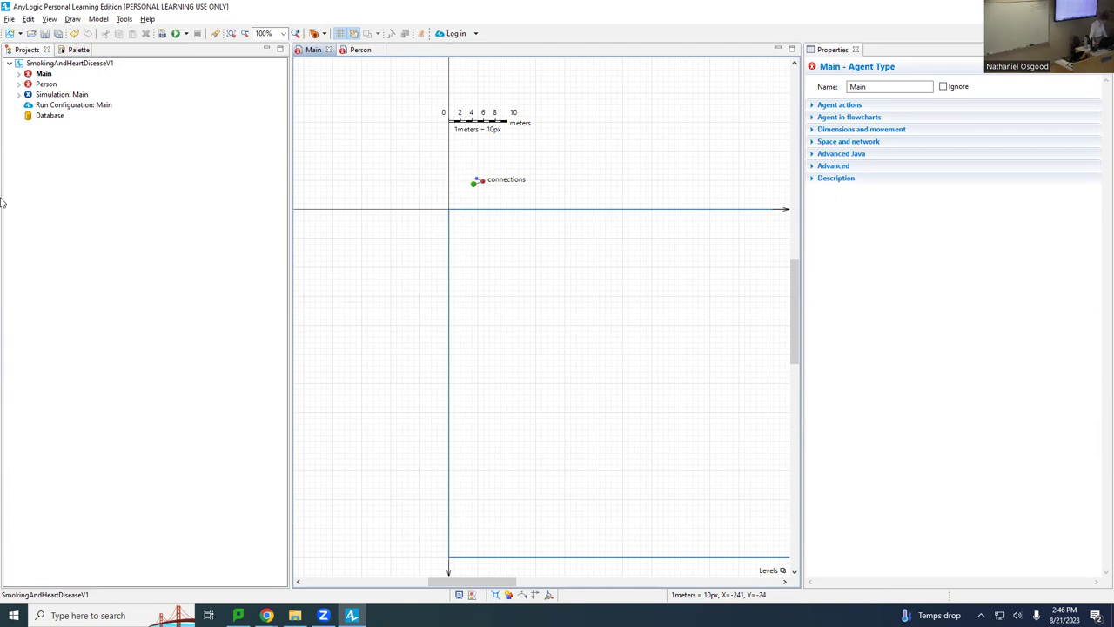
# - Place a Person agent in the Main diagram just below the horizontal axis and name it population
pyautogui.click(41, 84)
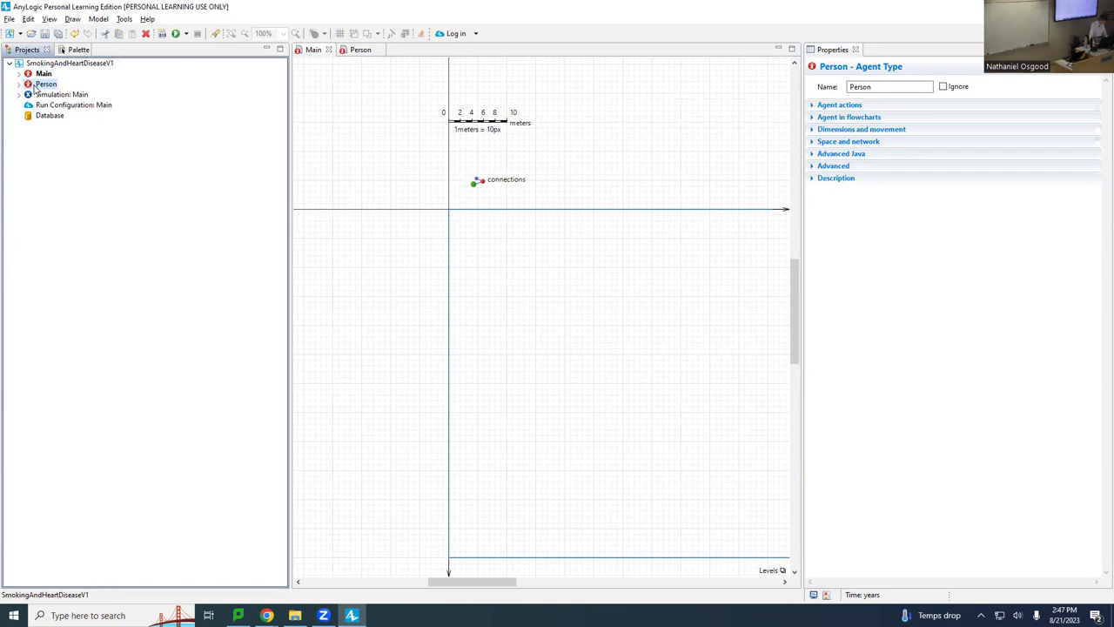
pyautogui.moveTo(38, 87); pyautogui.dragTo(488, 257)
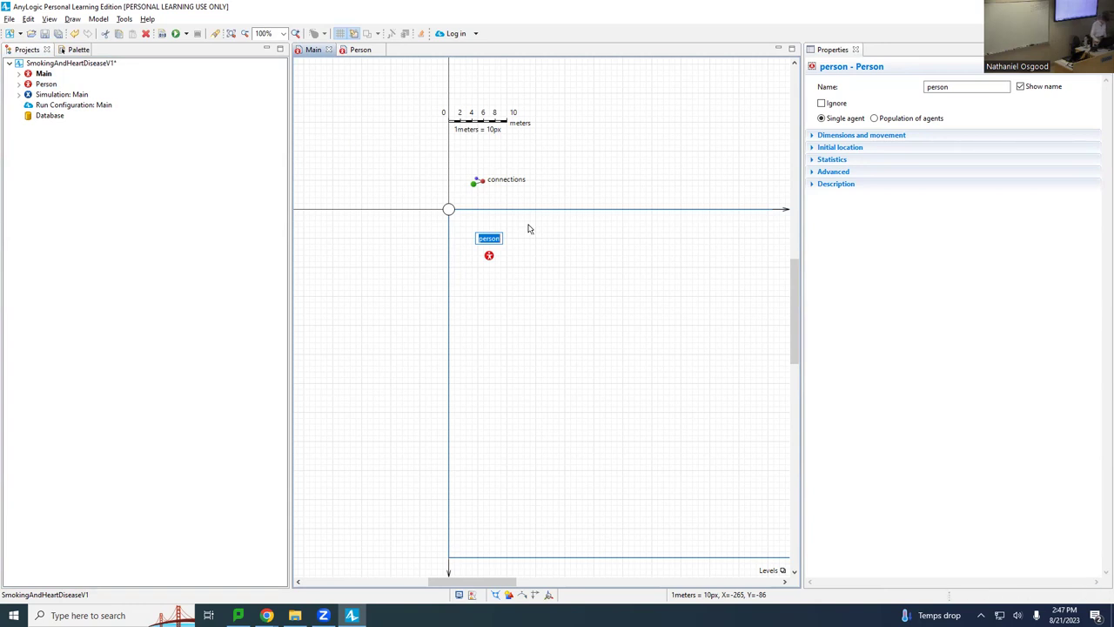
pyautogui.write('population')
pyautogui.press('Return')
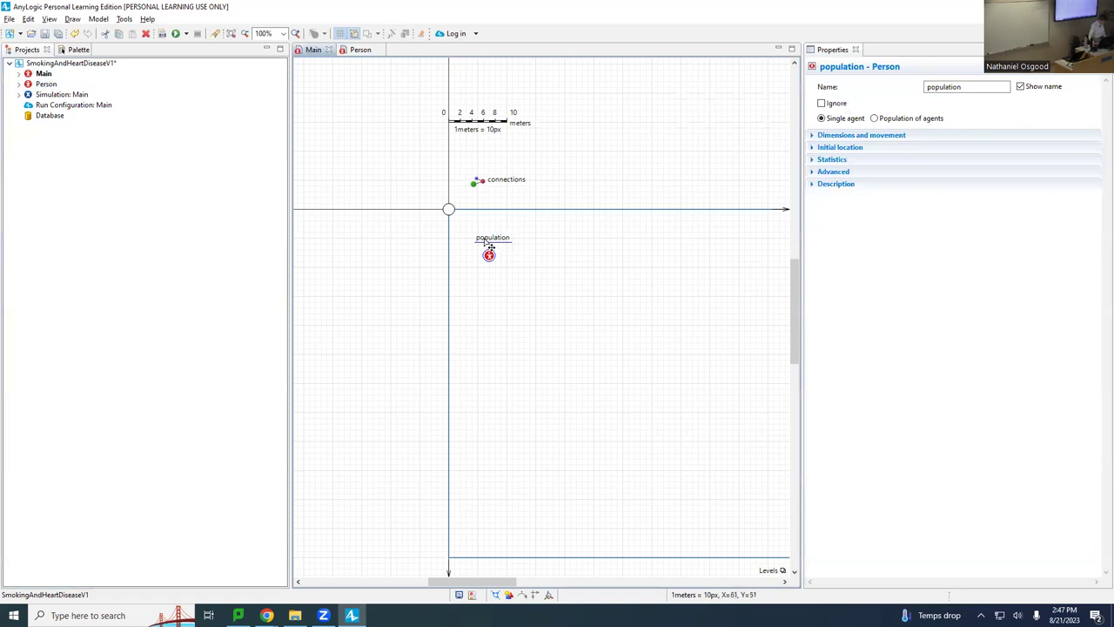
# - Change the population element in Main from a single agent to a population of agents
pyautogui.doubleClick(990, 90)
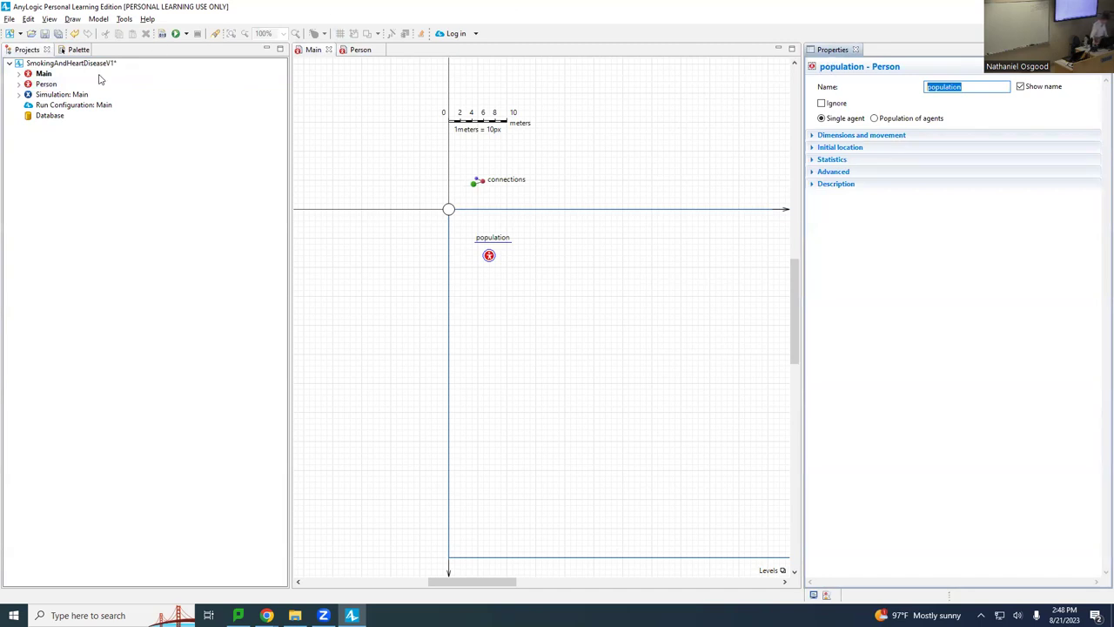
pyautogui.click(45, 84)
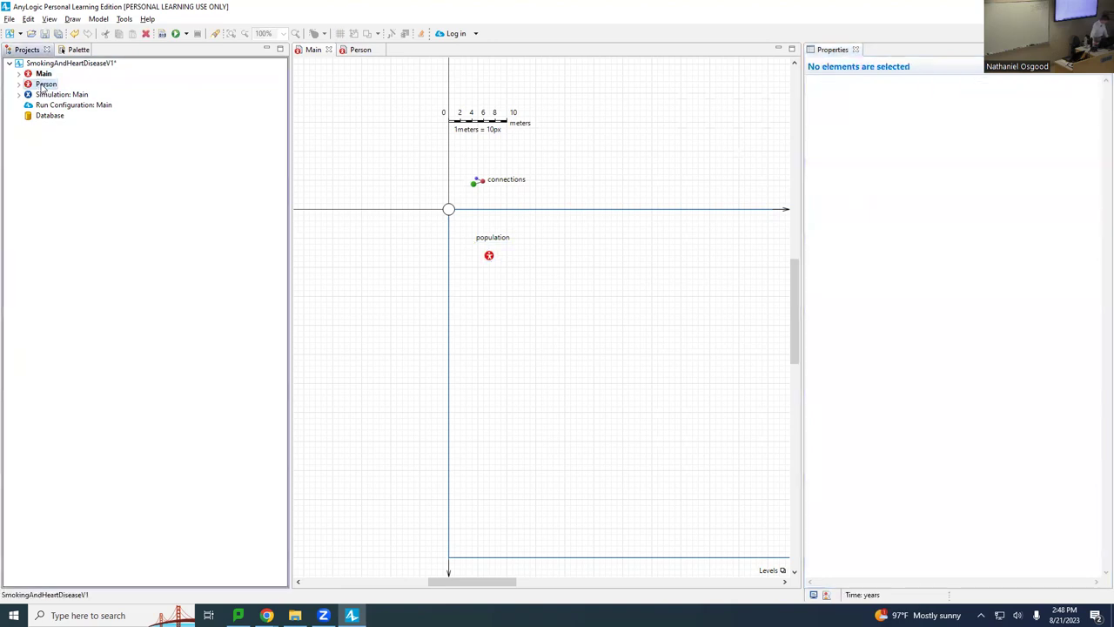
pyautogui.moveTo(145, 98); pyautogui.dragTo(78, 149)
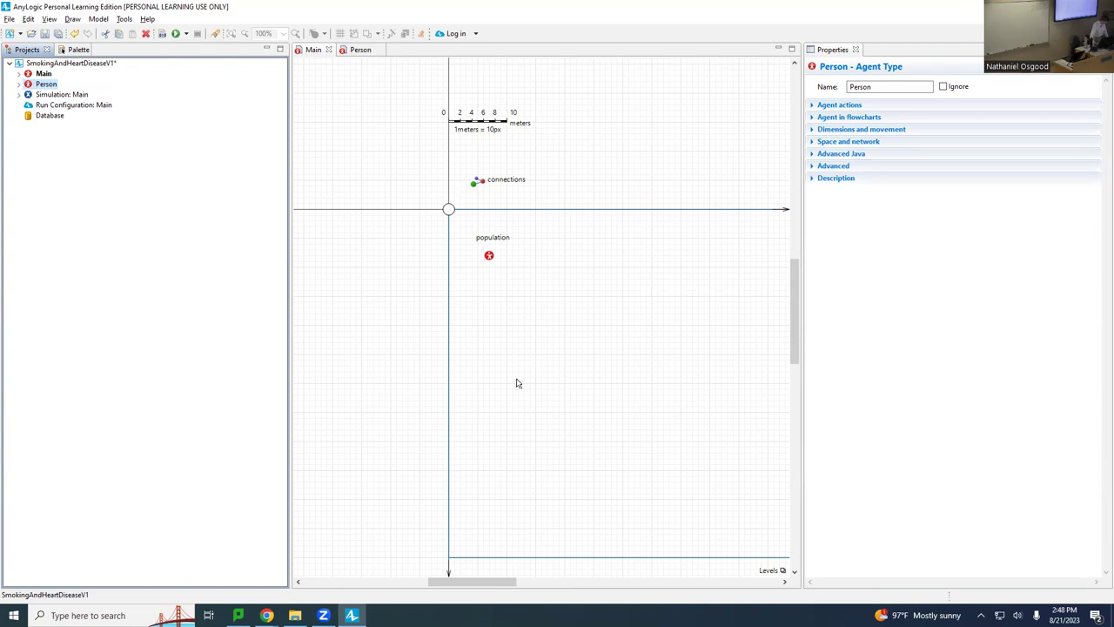
pyautogui.click(489, 256)
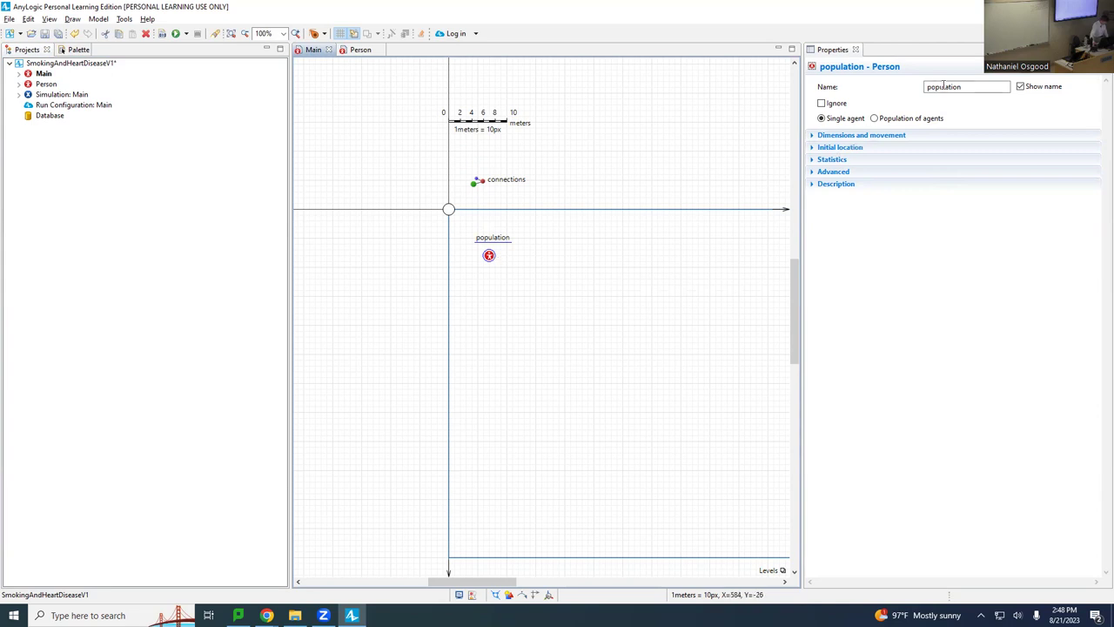
pyautogui.doubleClick(974, 87)
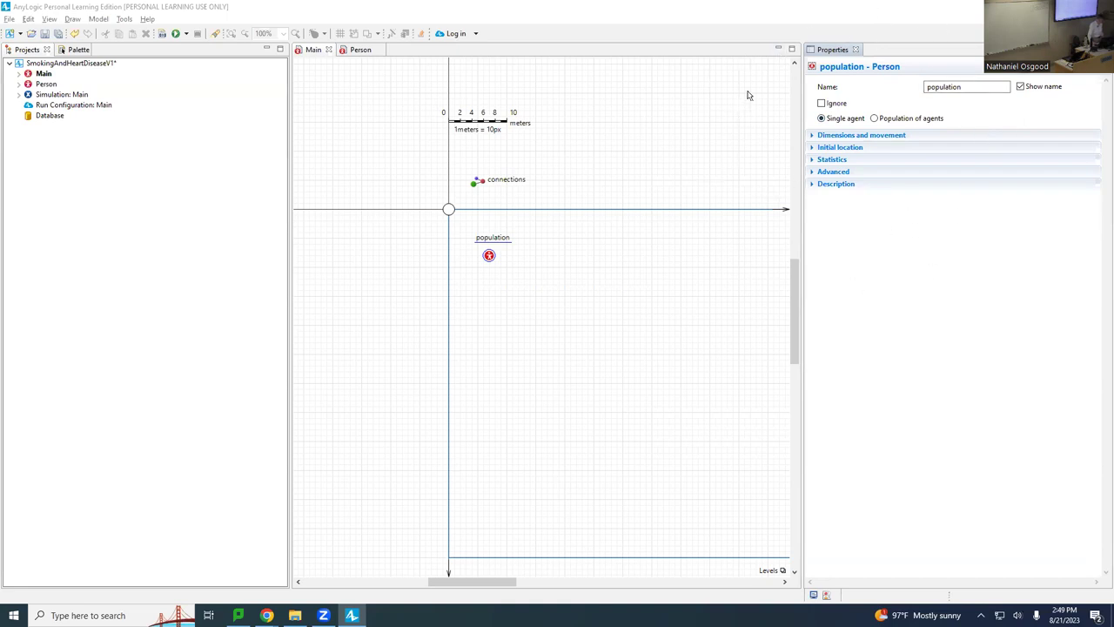
pyautogui.click(881, 121)
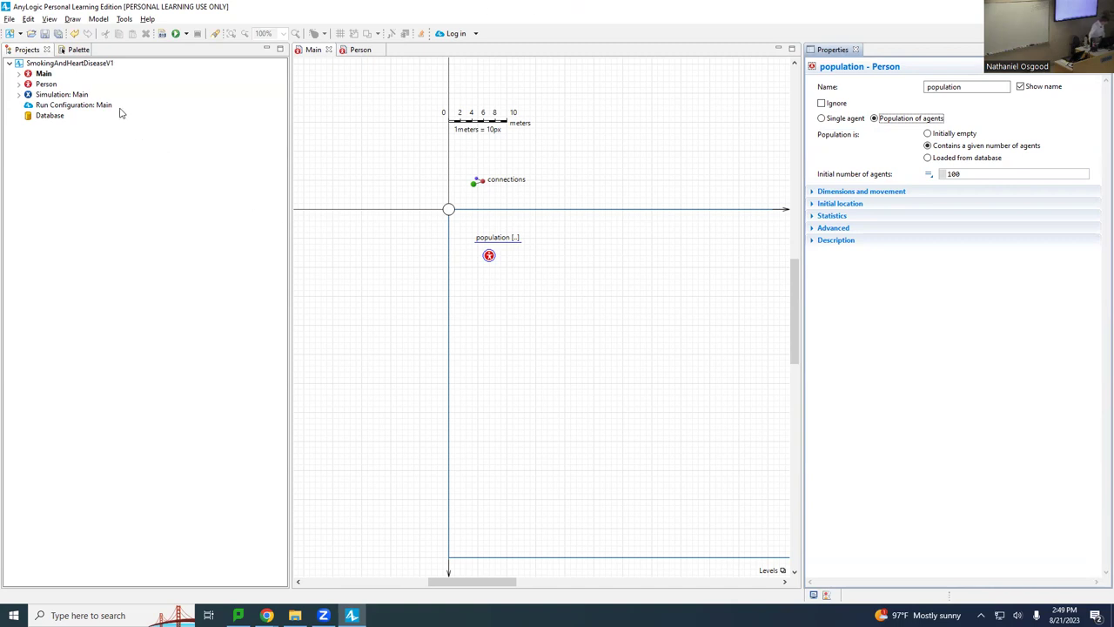
# - Build the SmokingAndHeartDiseaseV1 model to check it for errors
pyautogui.click(161, 34)
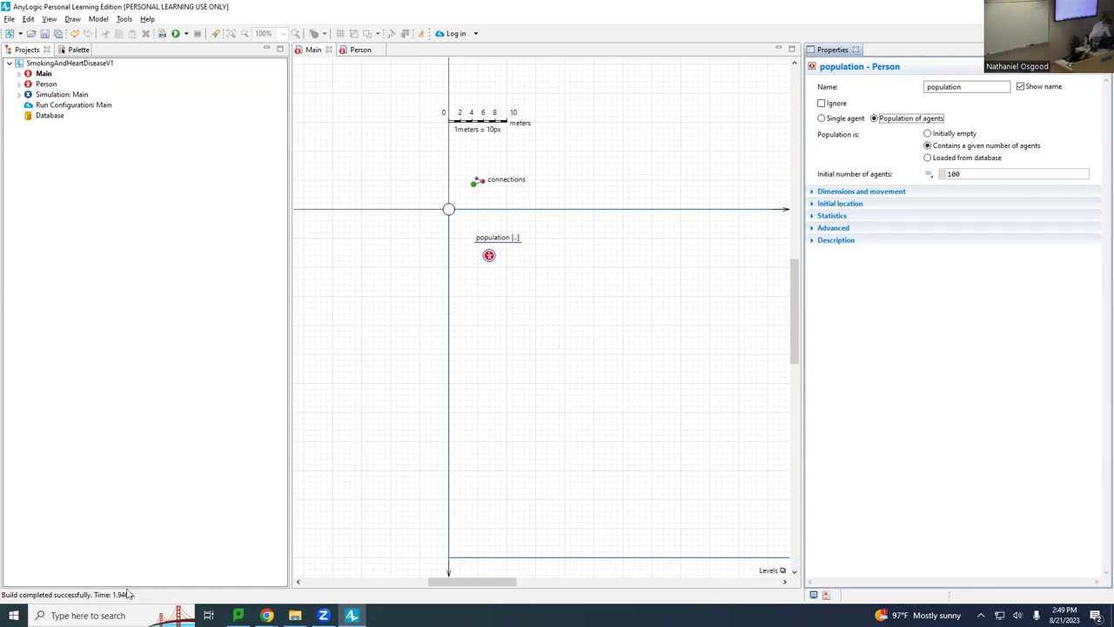
pyautogui.click(162, 33)
pyautogui.click(161, 33)
pyautogui.click(162, 34)
# - Run the Simulation experiment and inspect an individual Person agent of population, closing the run when done
pyautogui.rightClick(54, 96)
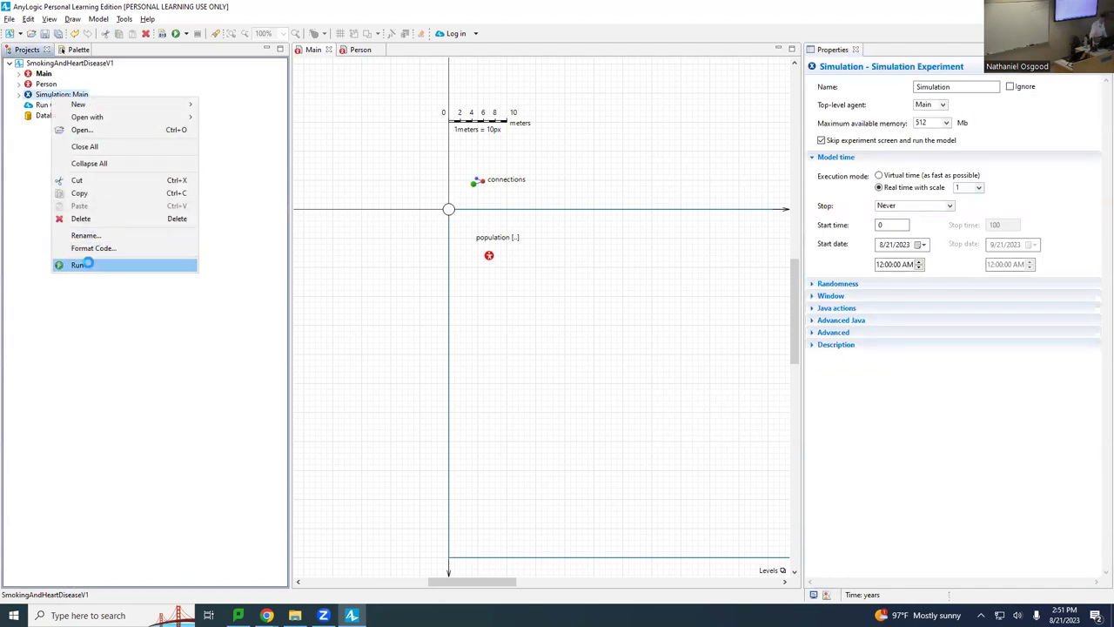
pyautogui.click(88, 266)
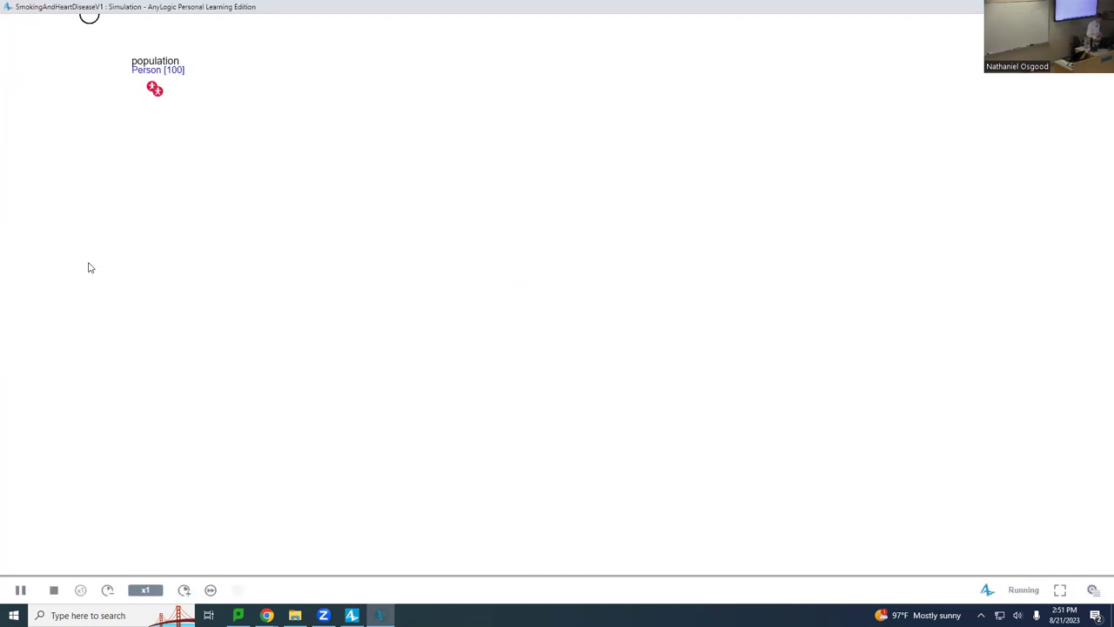
pyautogui.moveTo(97, 59); pyautogui.dragTo(103, 124)
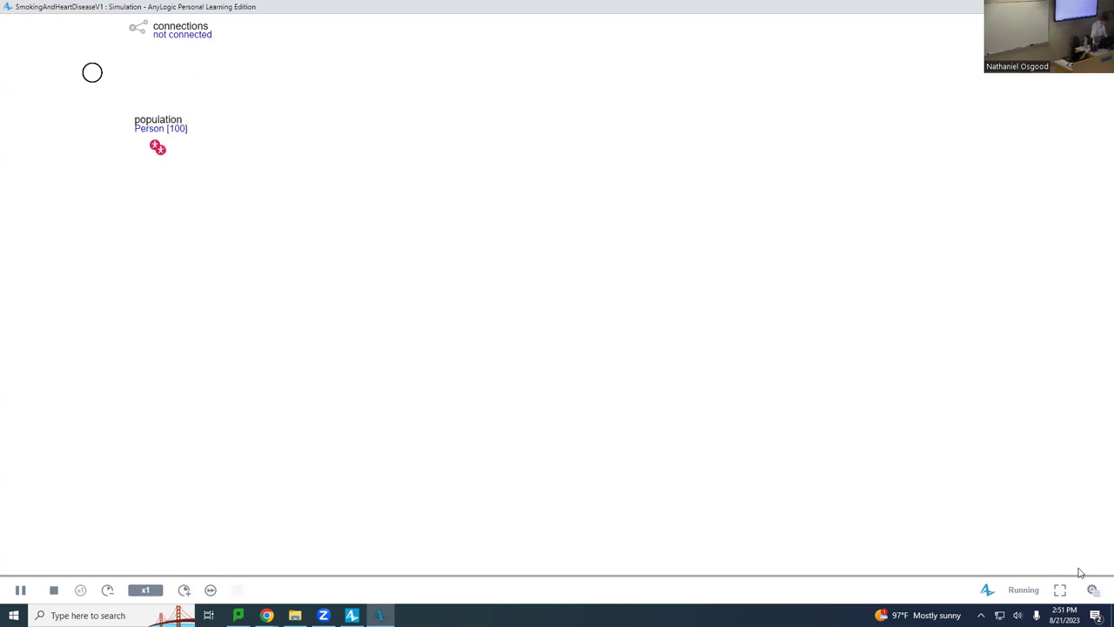
pyautogui.click(1092, 590)
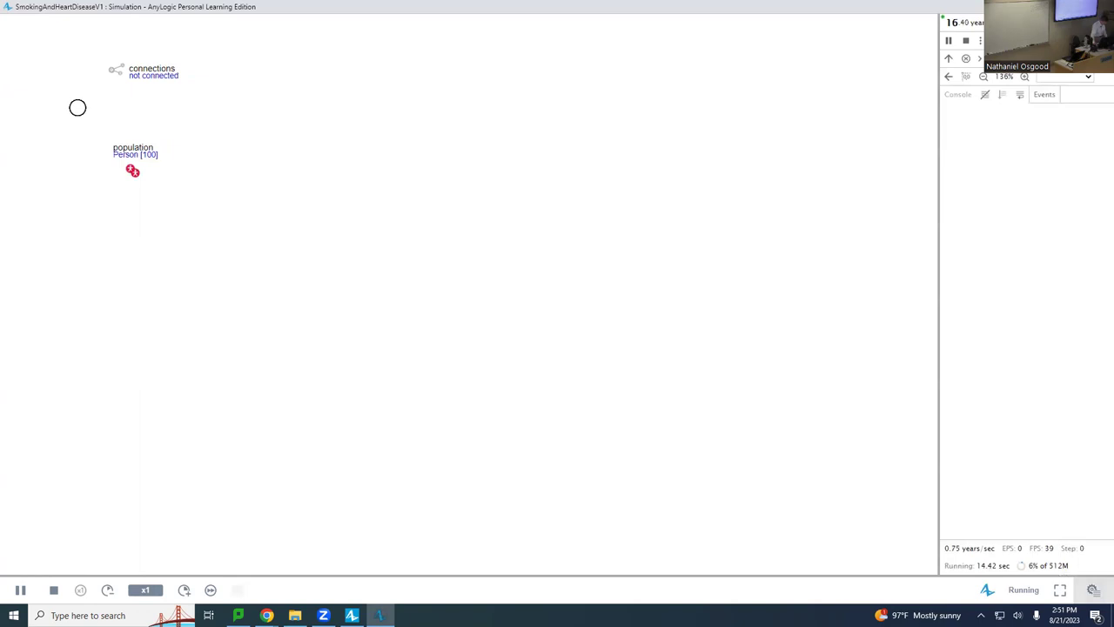
pyautogui.click(1063, 77)
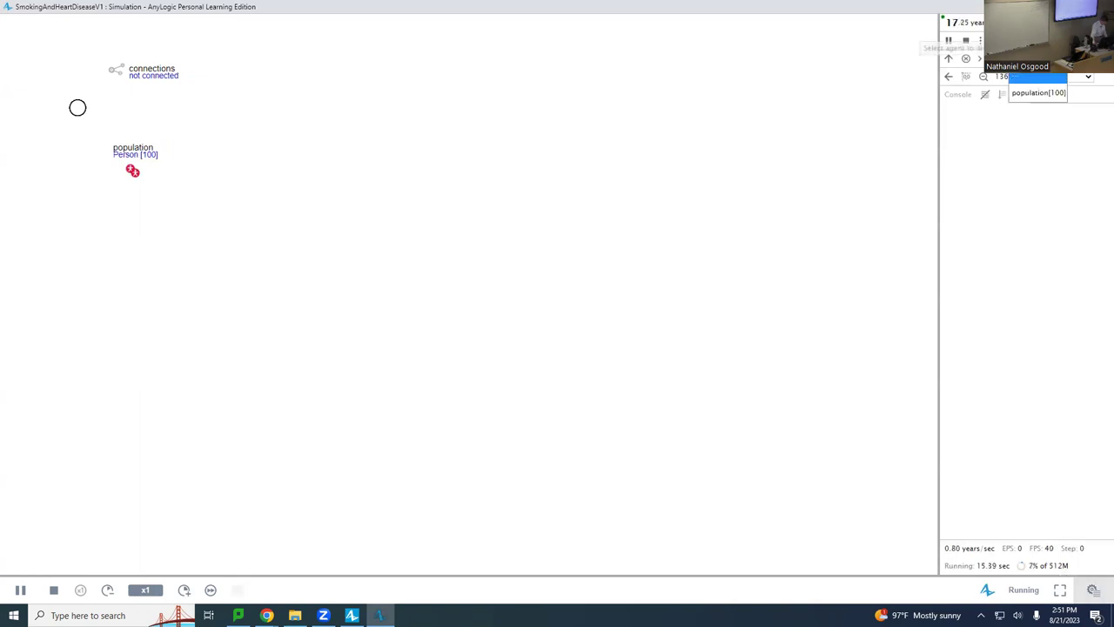
pyautogui.click(1041, 94)
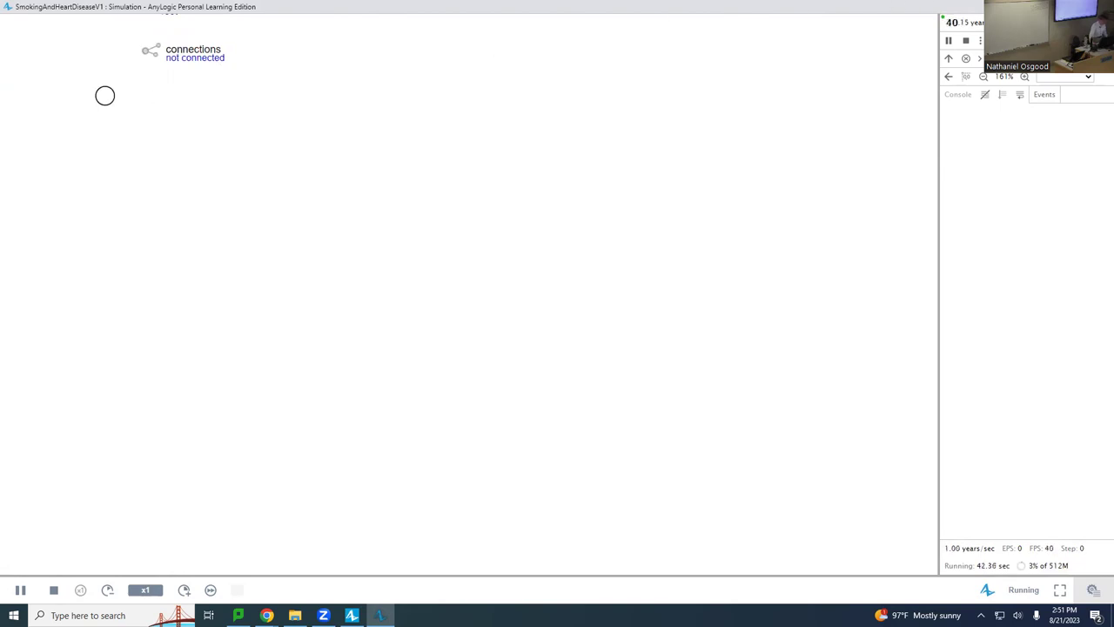
pyautogui.hotkey('alt', 'F4')
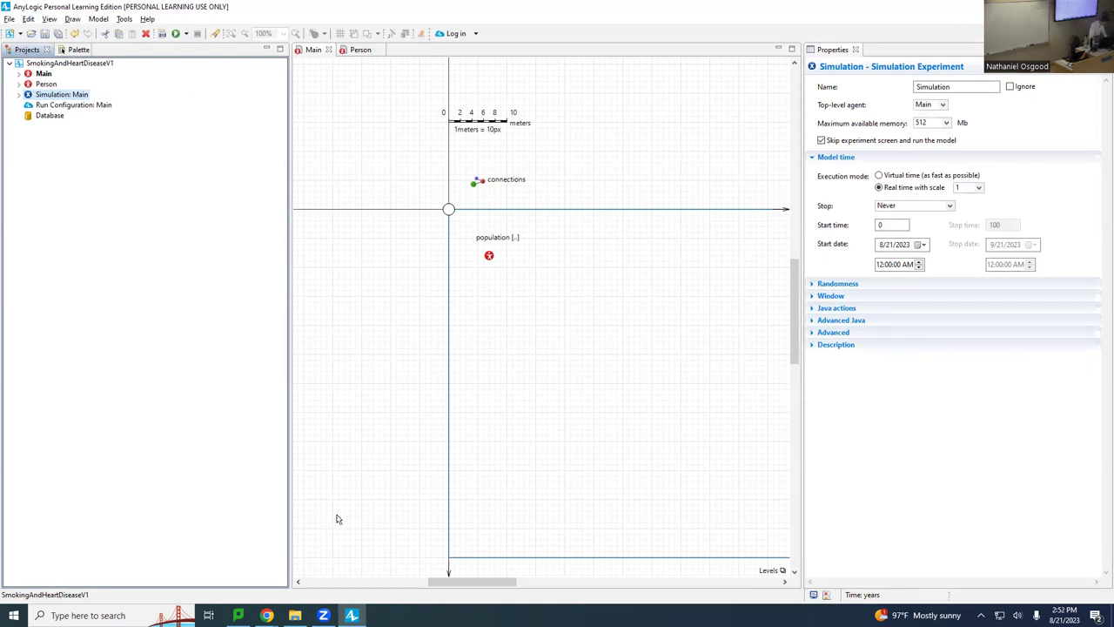
# - Run the Simulation experiment again to view the agents' placement on Main, and close the run
pyautogui.rightClick(52, 96)
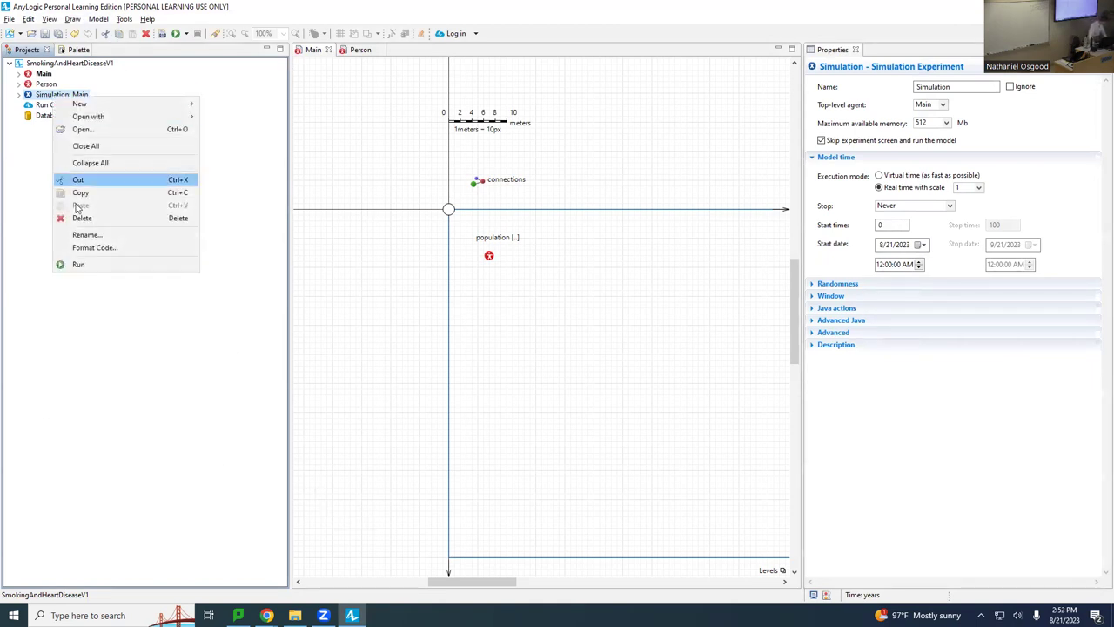
pyautogui.click(100, 264)
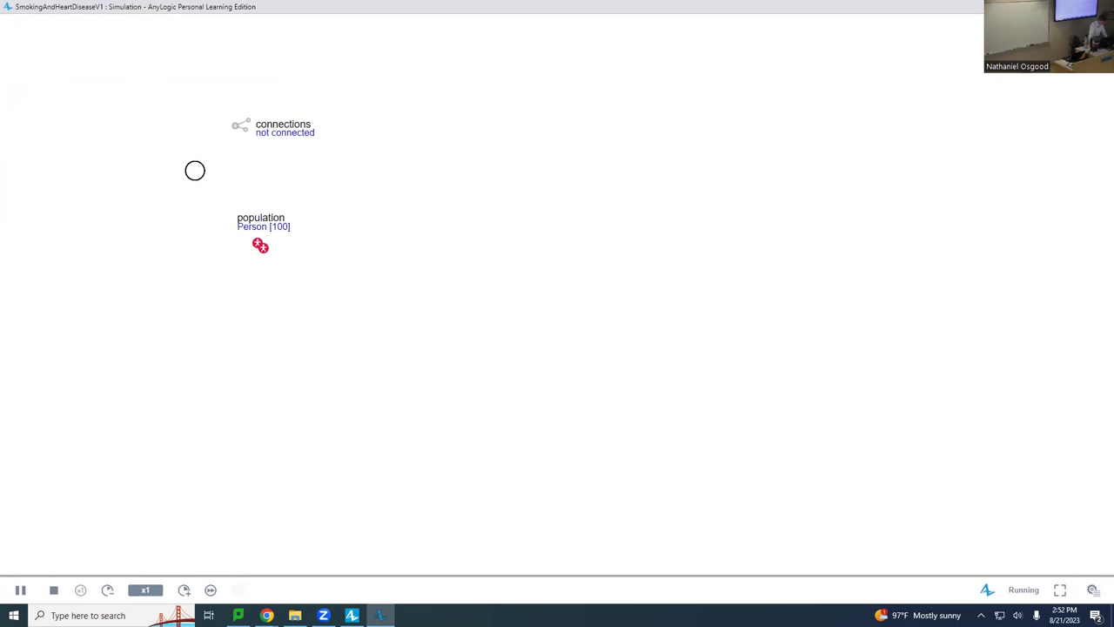
pyautogui.hotkey('alt', 'F4')
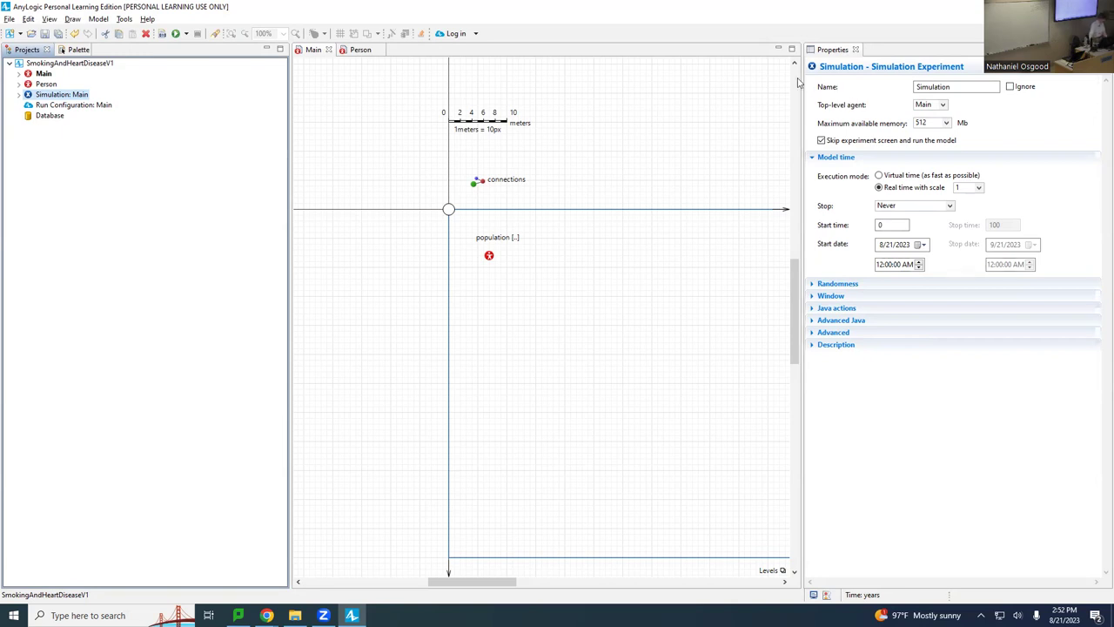
# - Set the layout type in Main's space and network settings to Random
pyautogui.click(39, 74)
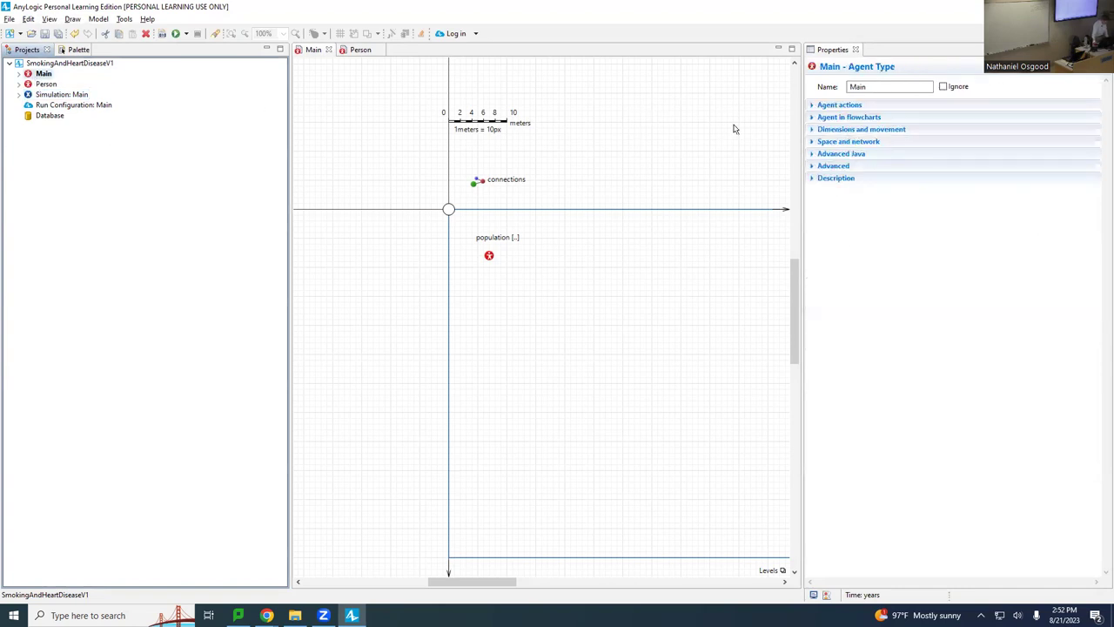
pyautogui.click(812, 145)
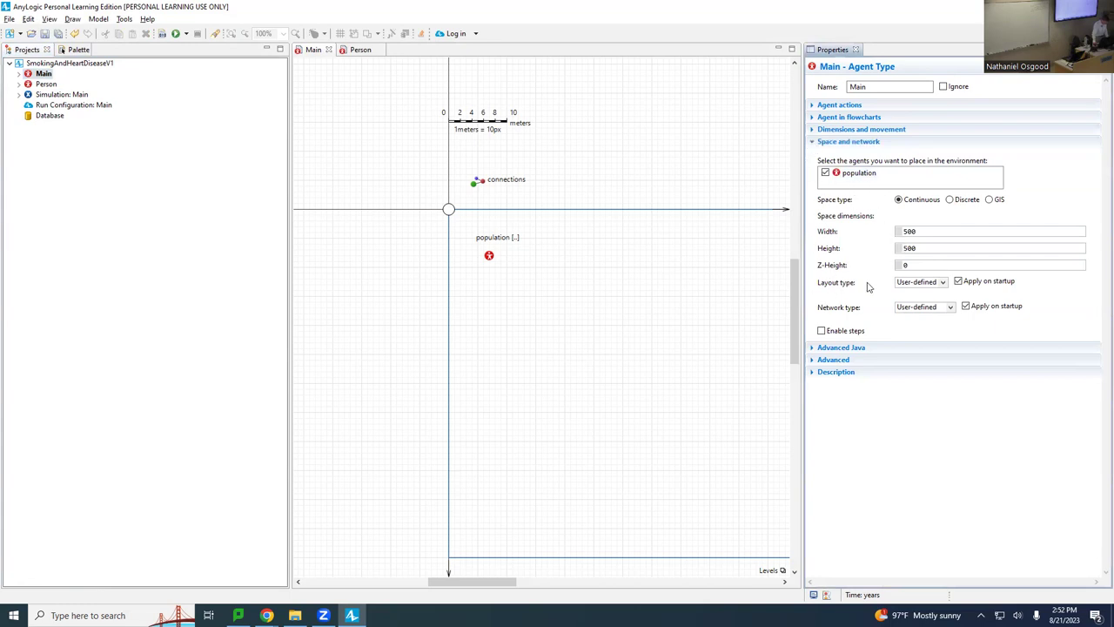
pyautogui.click(944, 283)
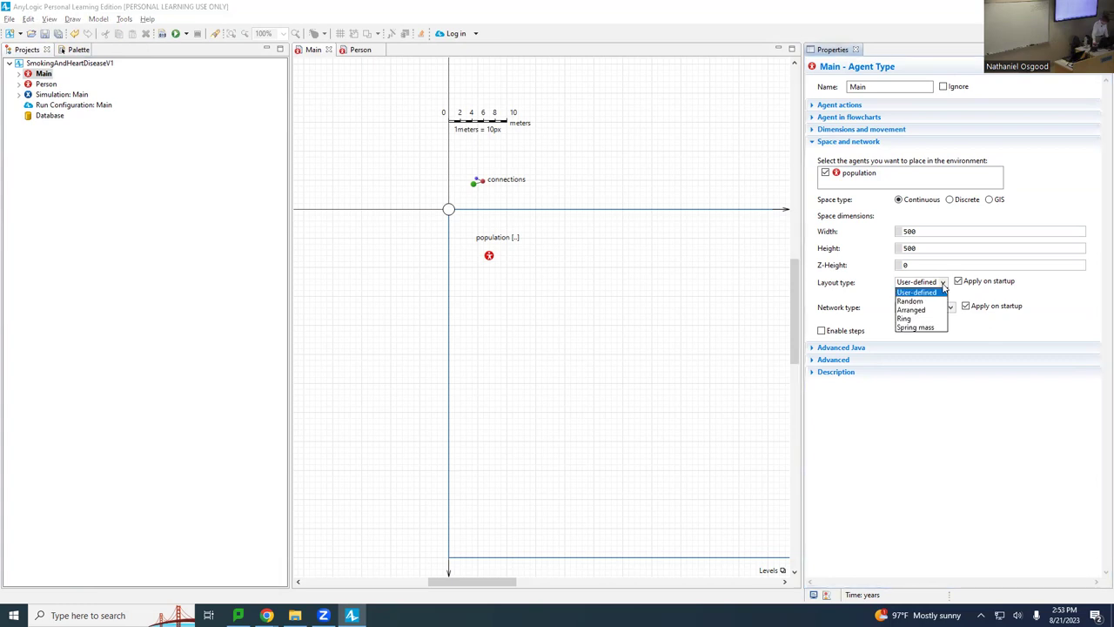
pyautogui.click(910, 301)
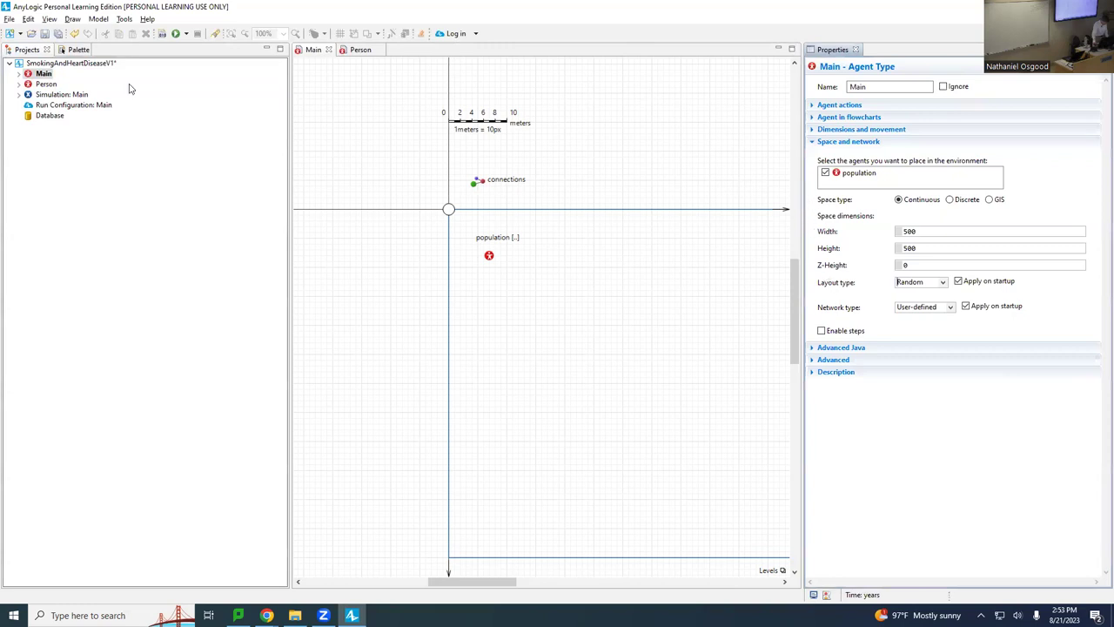
# - Build the model and run the Simulation experiment to view the agents' random placement, closing the run when done
pyautogui.click(40, 75)
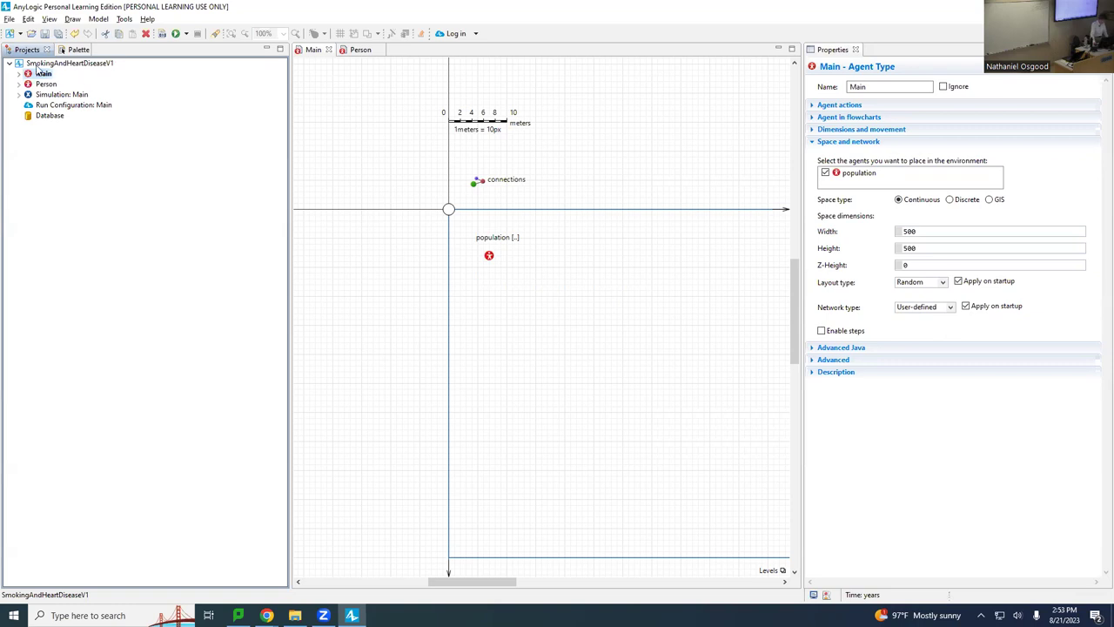
pyautogui.click(161, 33)
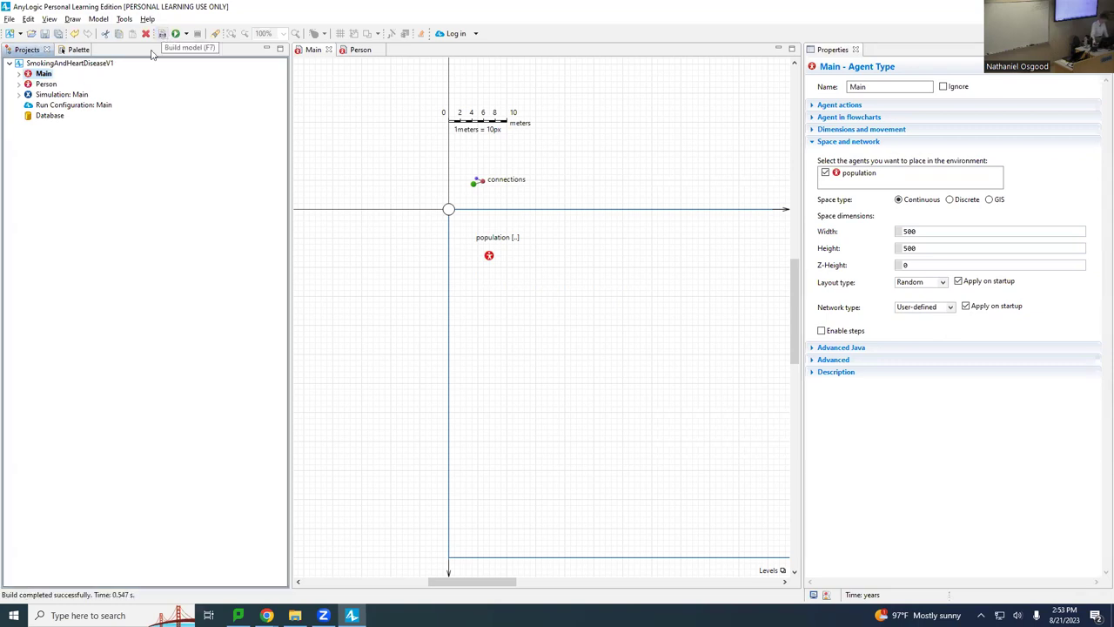
pyautogui.rightClick(93, 94)
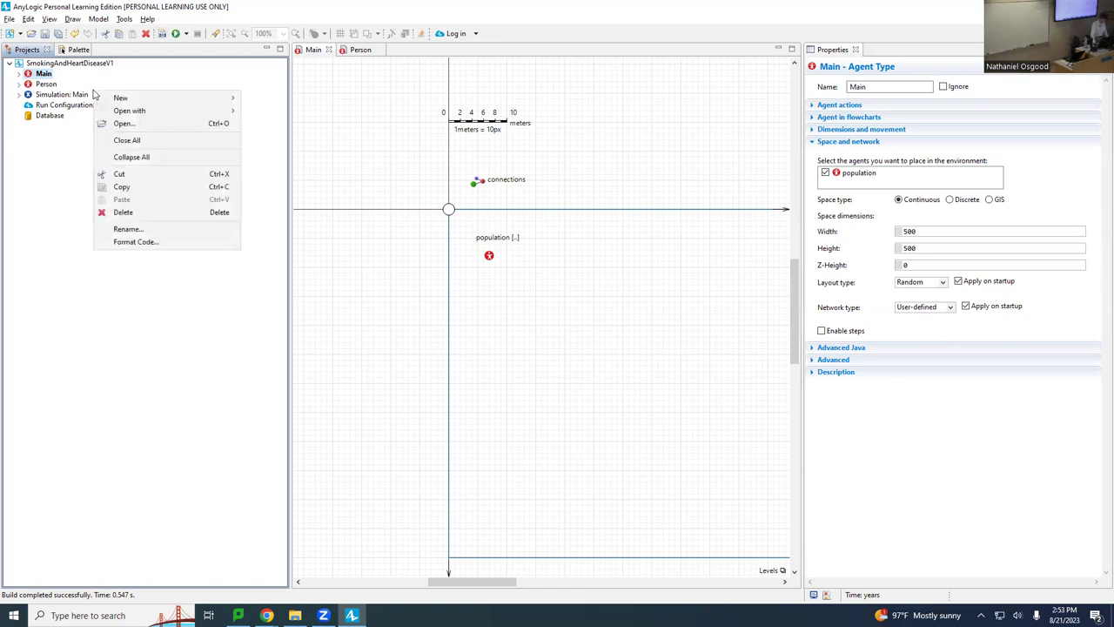
pyautogui.click(66, 95)
pyautogui.rightClick(65, 97)
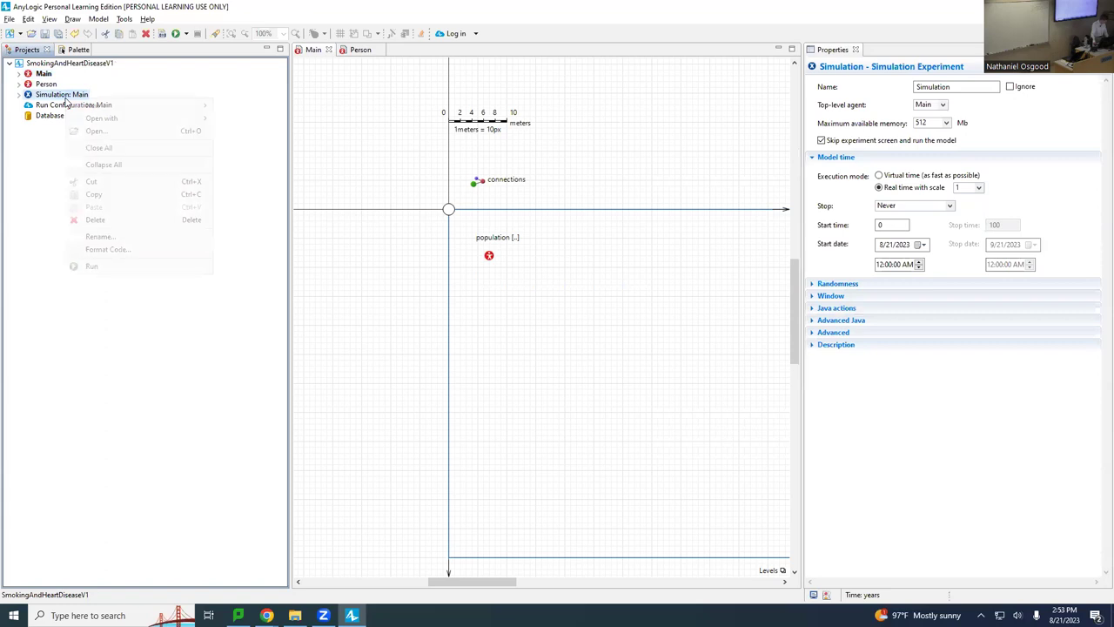
pyautogui.click(94, 265)
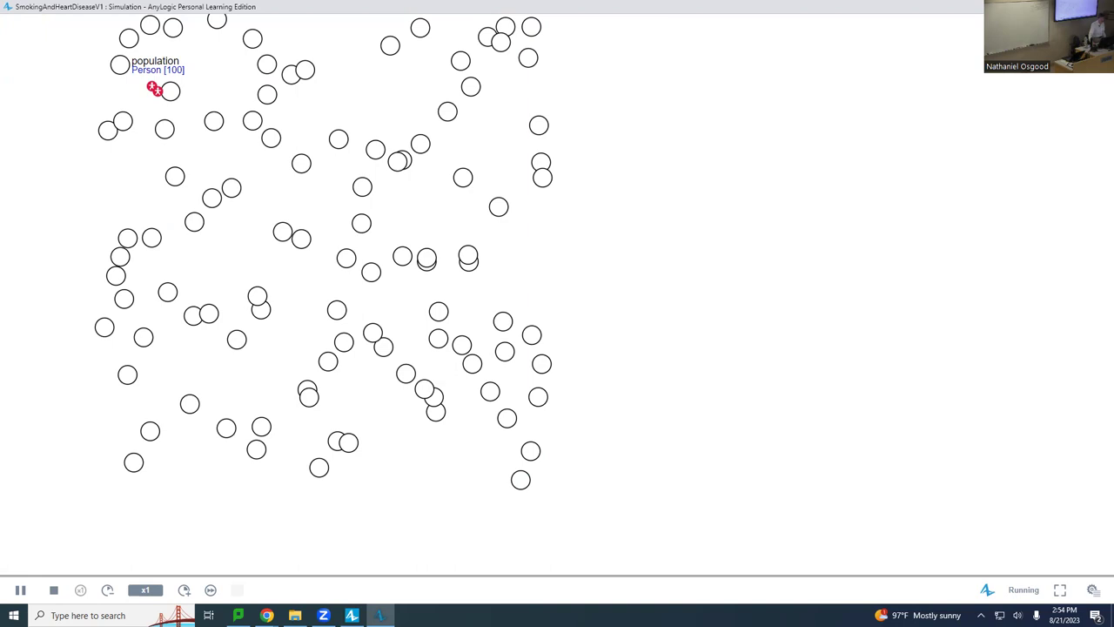
pyautogui.hotkey('alt', 'F4')
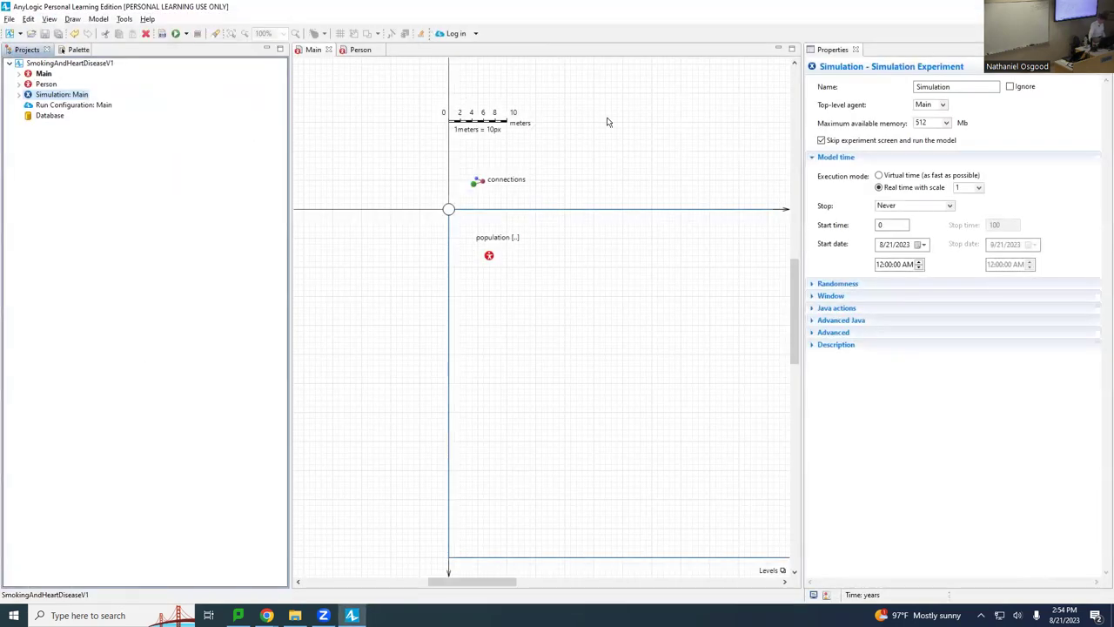
# - Make population contain a given number of agents, set its initial number of agents to 1000, and save the model
pyautogui.click(490, 256)
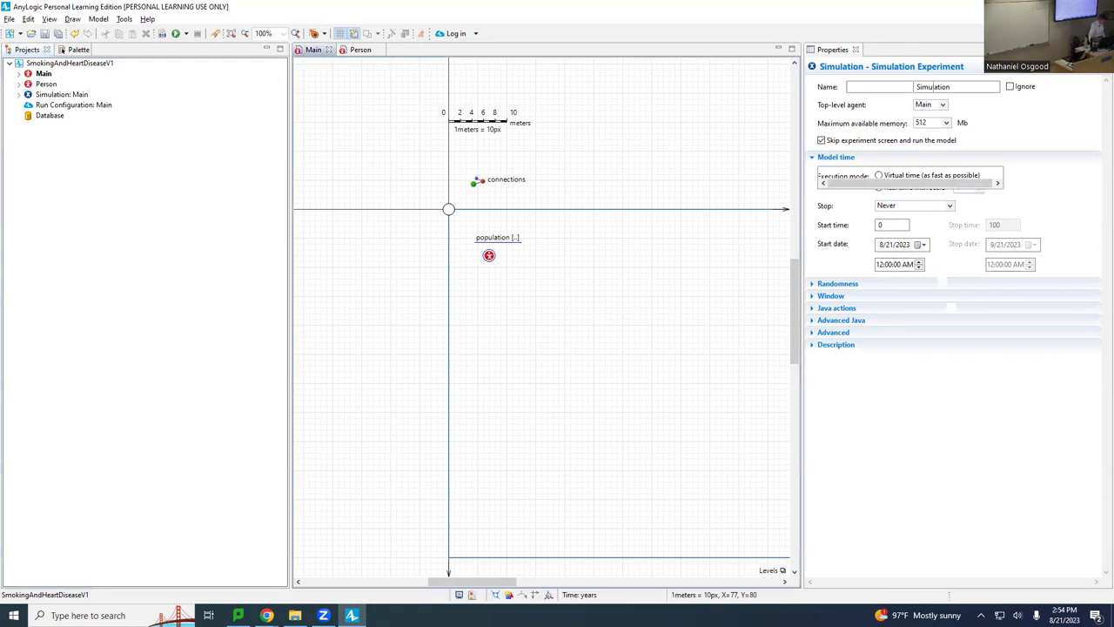
pyautogui.click(998, 159)
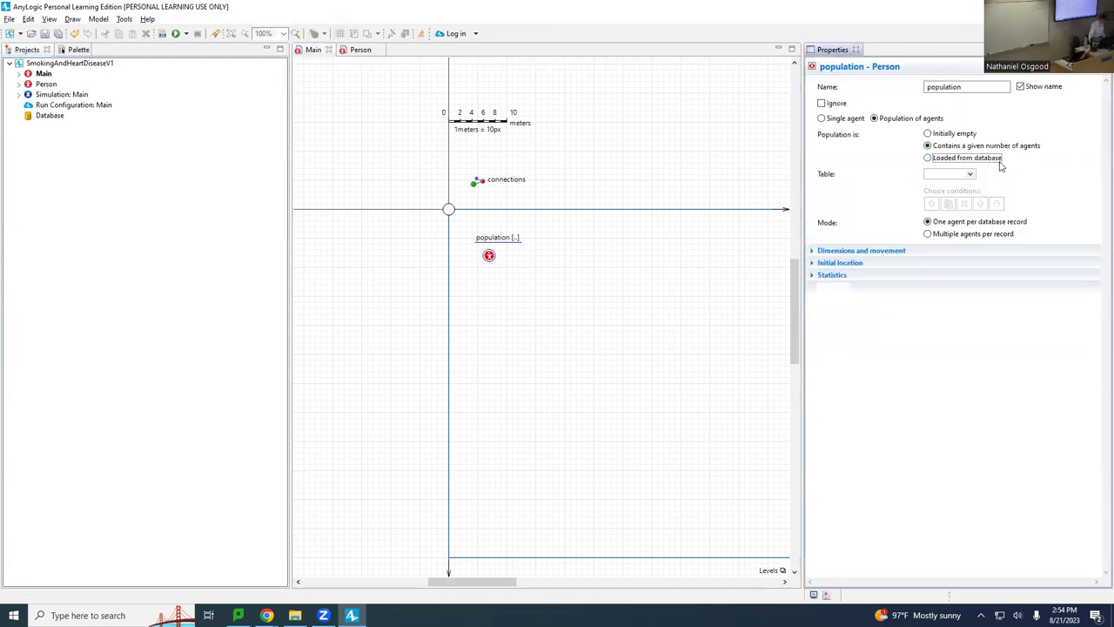
pyautogui.click(489, 257)
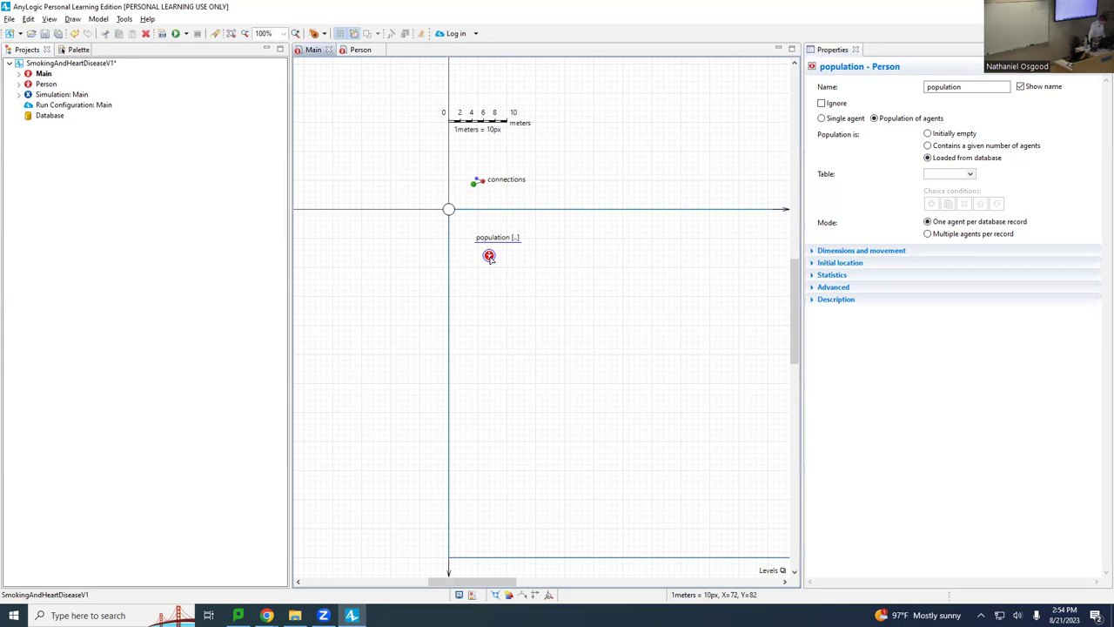
pyautogui.click(932, 145)
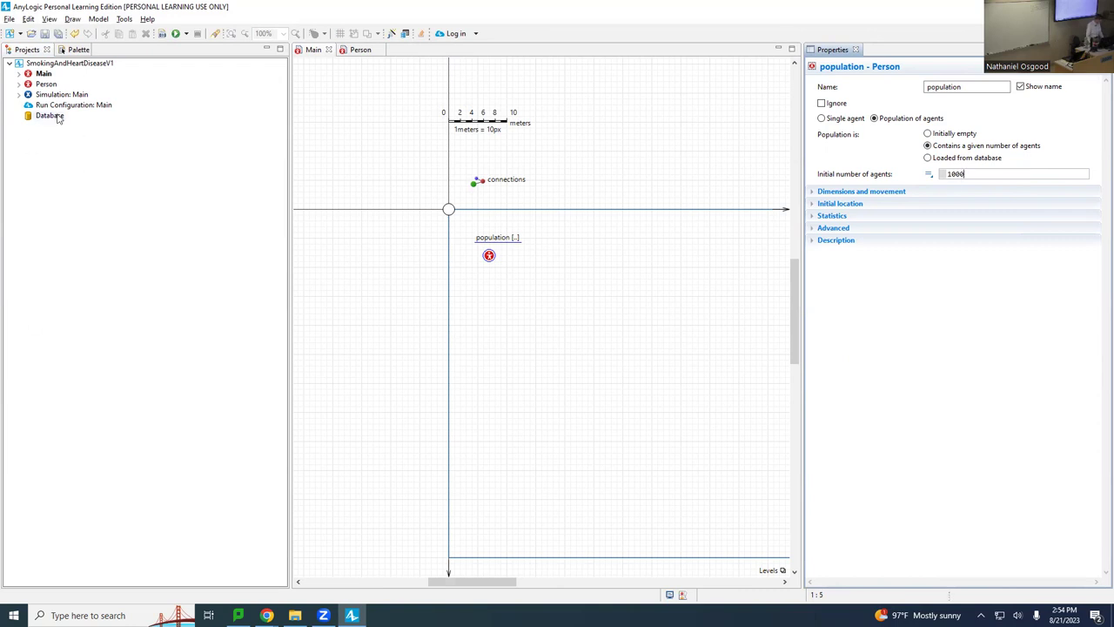
pyautogui.hotkey('ctrl', 's')
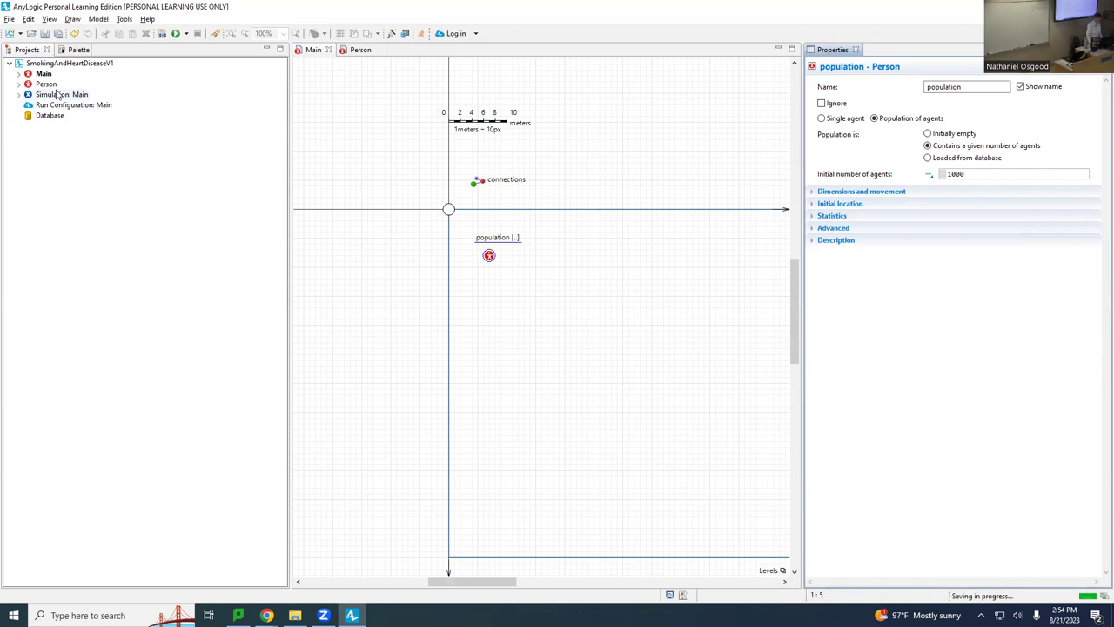
# - Run the Simulation experiment to view the population of 1000 agents, and close the run
pyautogui.rightClick(58, 94)
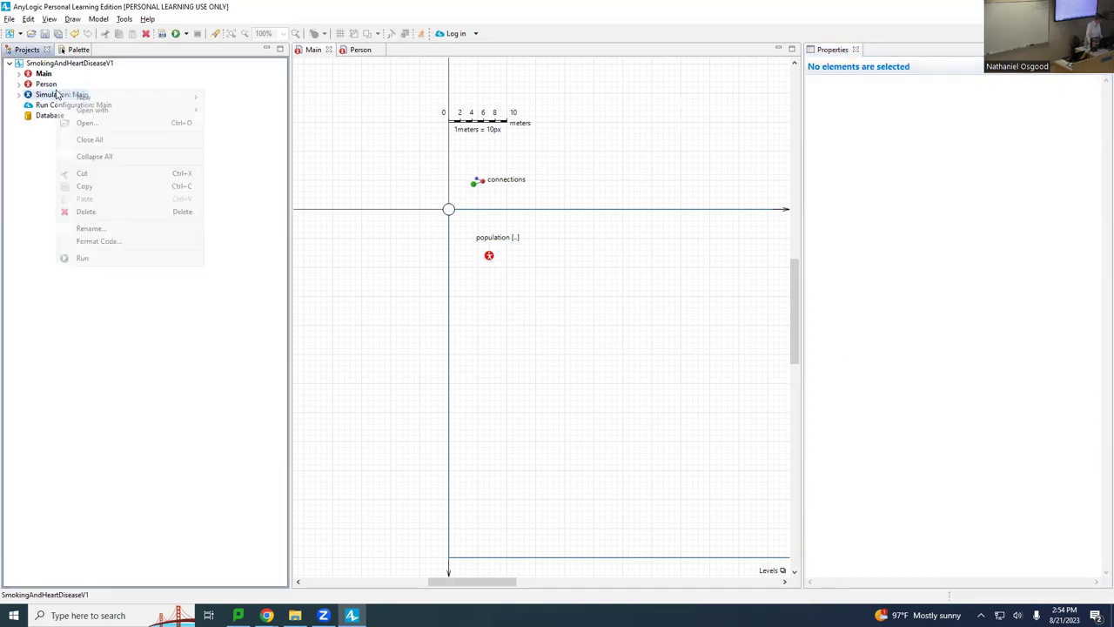
pyautogui.click(127, 259)
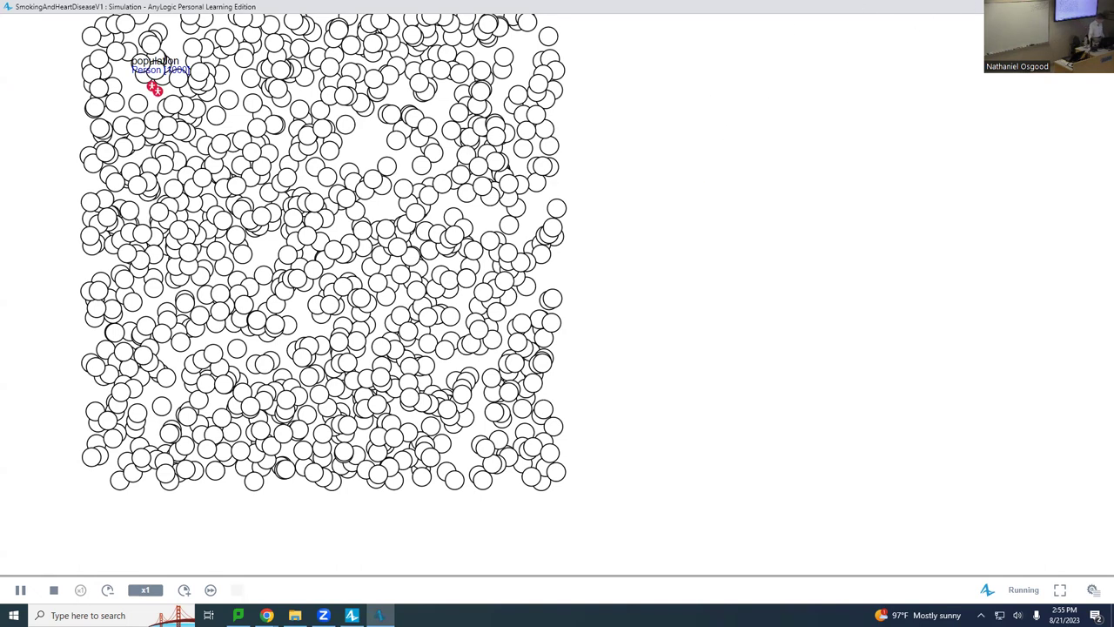
pyautogui.hotkey('alt', 'F4')
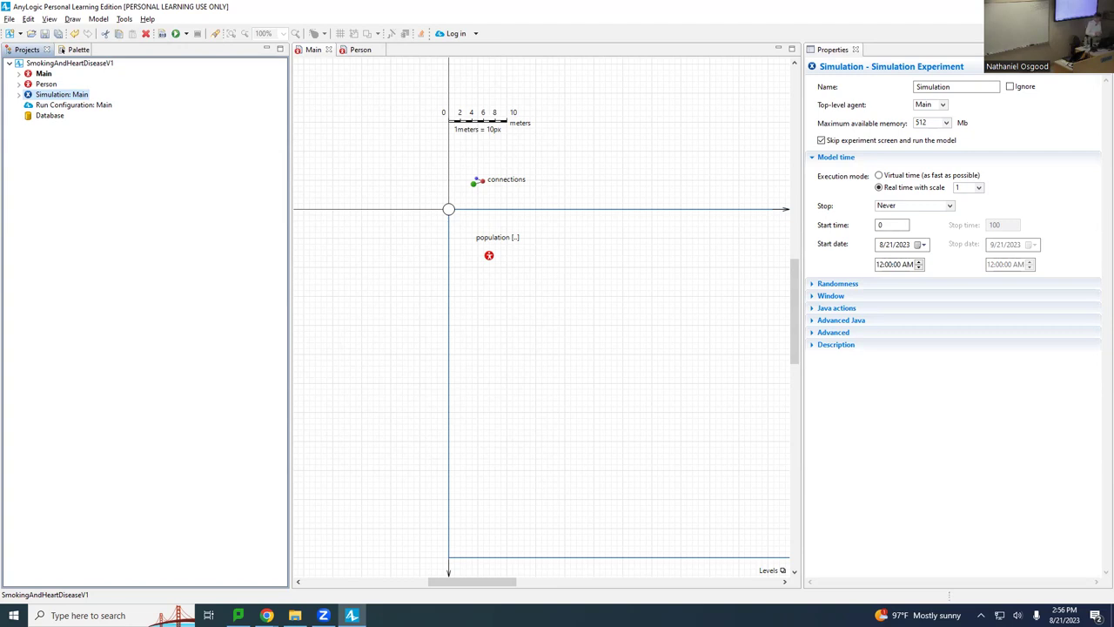
# - Add a parameter named populationSize to Main, just left of the vertical axis near the origin, and save the model
pyautogui.click(79, 51)
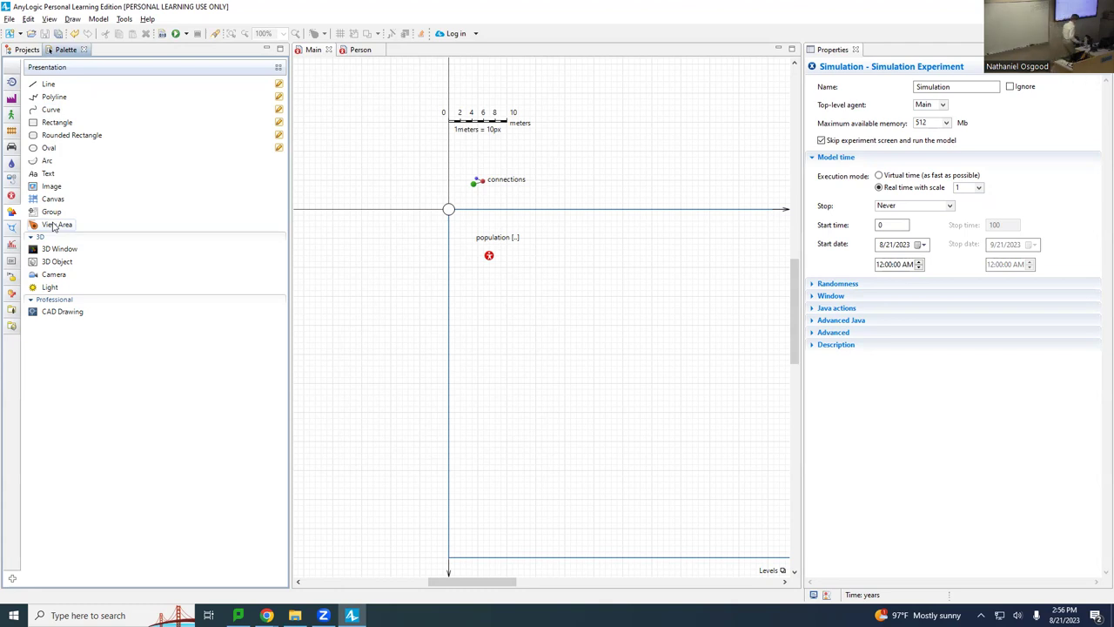
pyautogui.click(11, 195)
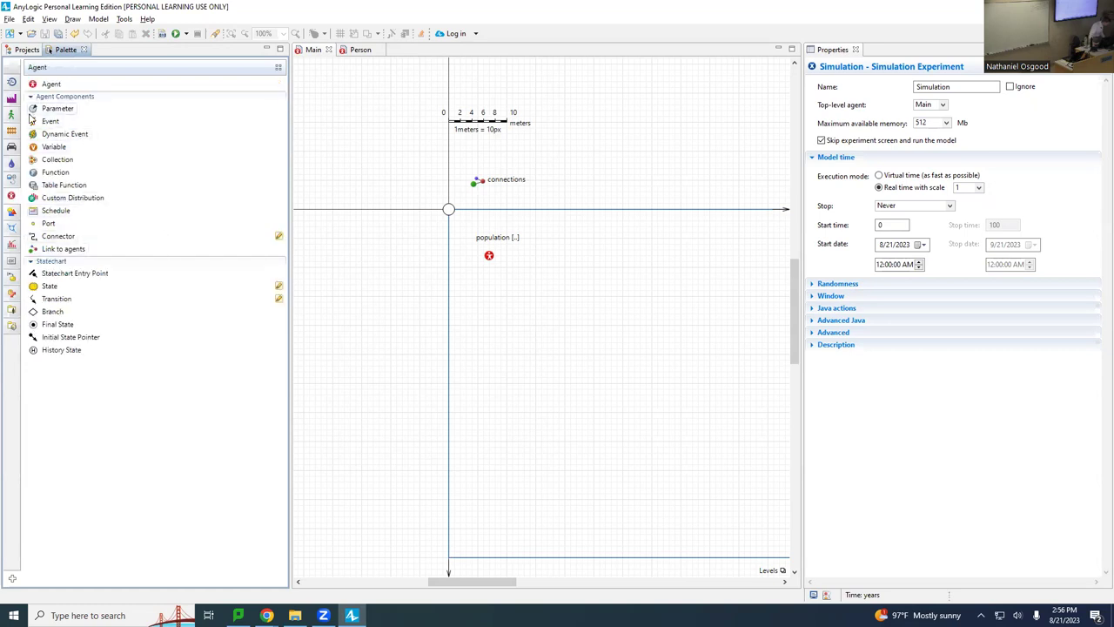
pyautogui.moveTo(33, 110); pyautogui.dragTo(403, 228)
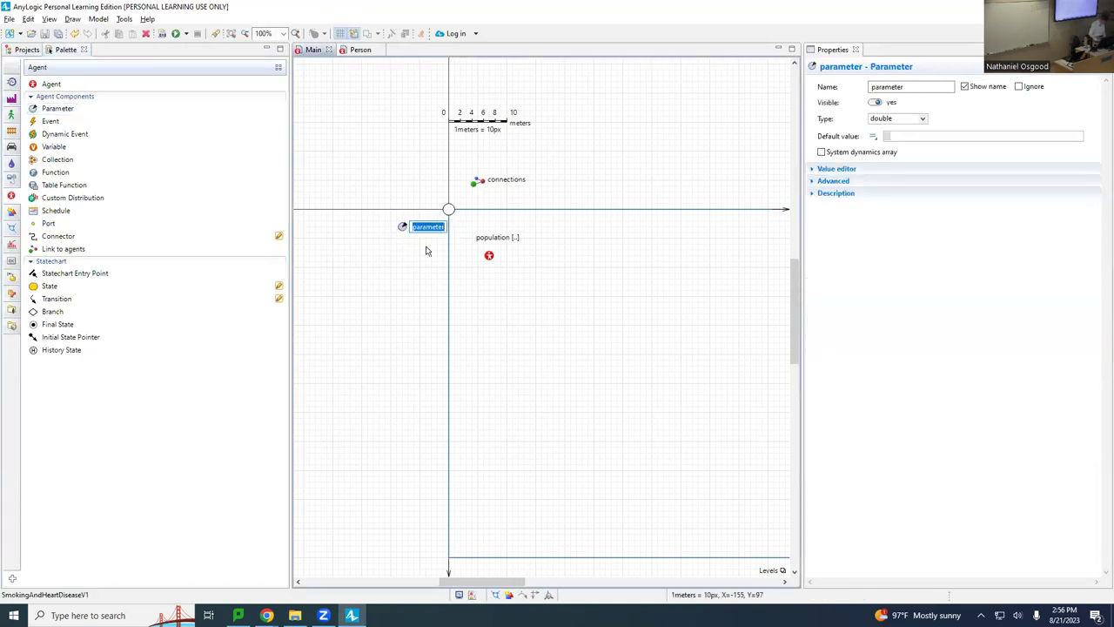
pyautogui.write('populationSize')
pyautogui.press('Return')
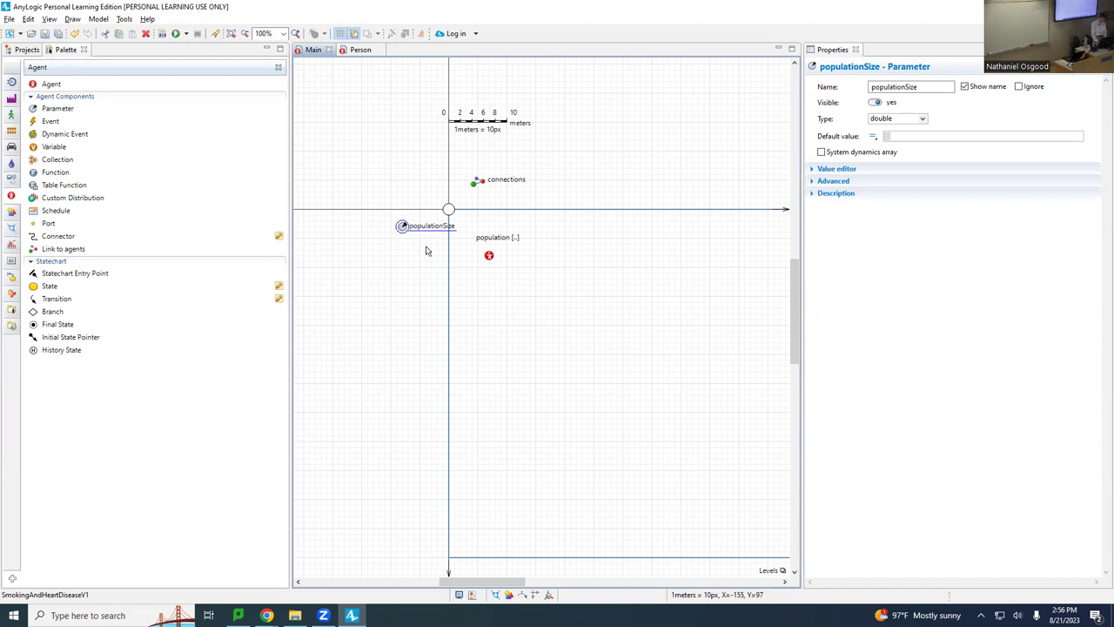
pyautogui.moveTo(401, 226); pyautogui.dragTo(390, 220)
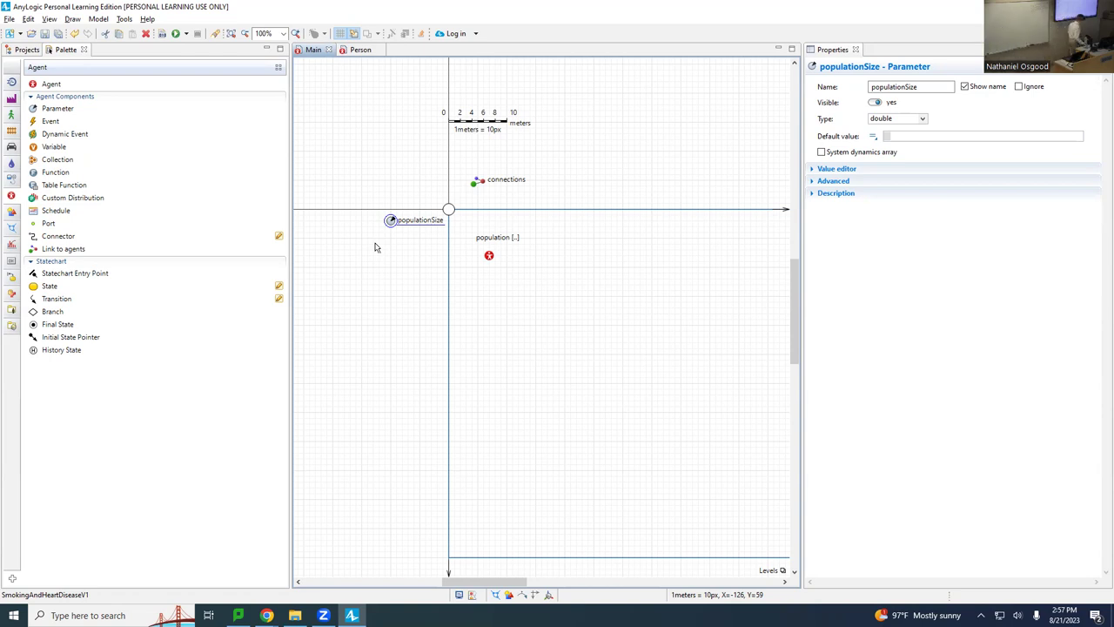
pyautogui.click(925, 83)
pyautogui.doubleClick(925, 83)
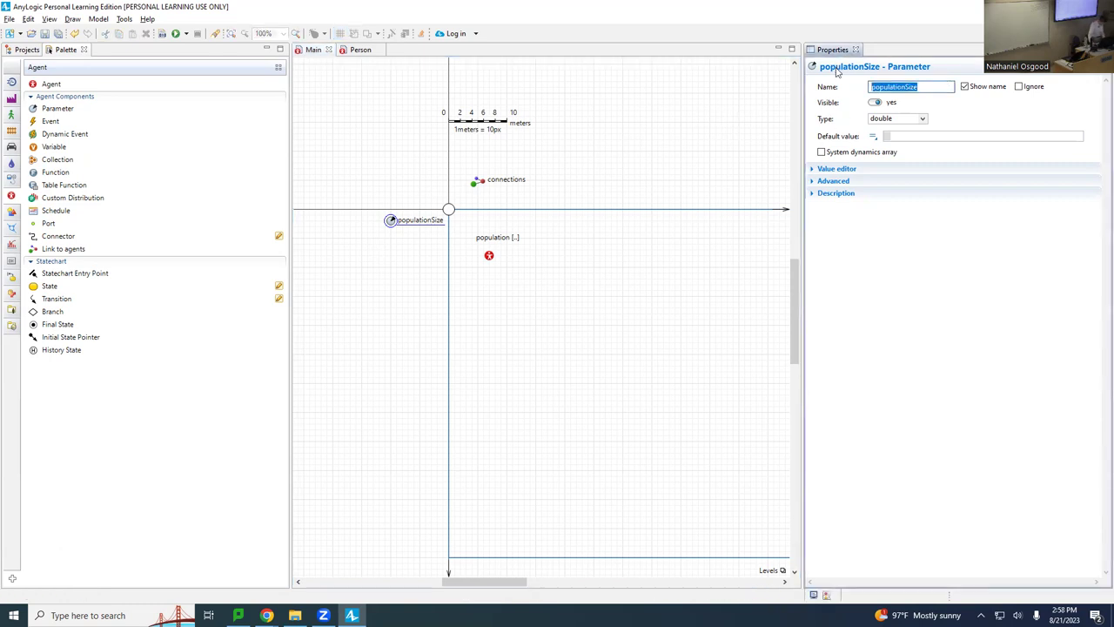
pyautogui.hotkey('ctrl', 's')
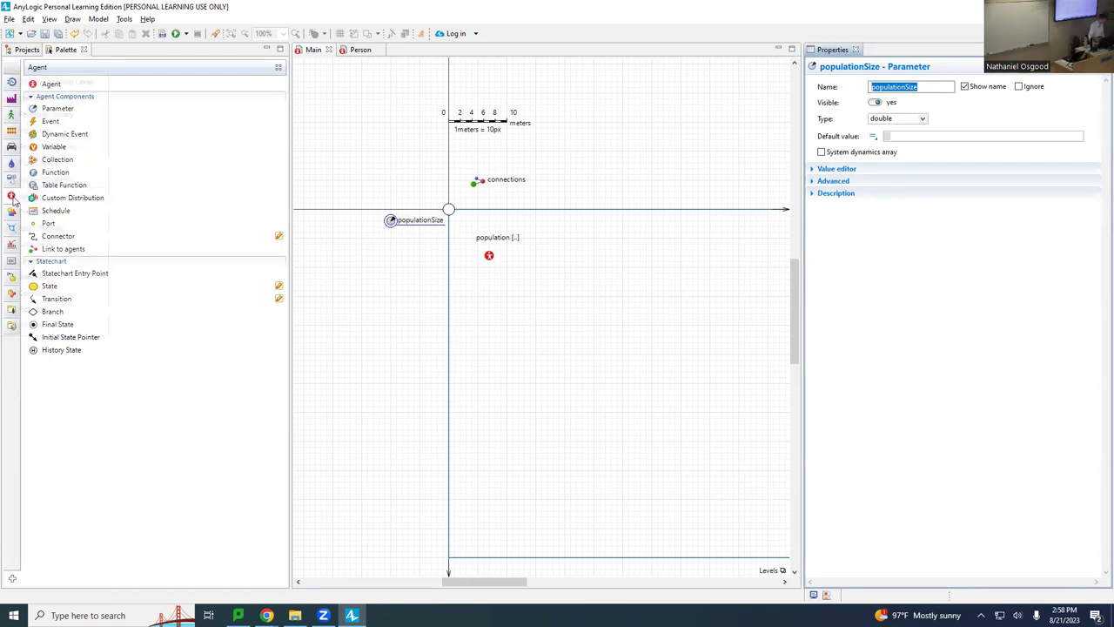
# - Set the populationSize parameter's type to int and its default value to 100
pyautogui.moveTo(13, 202)
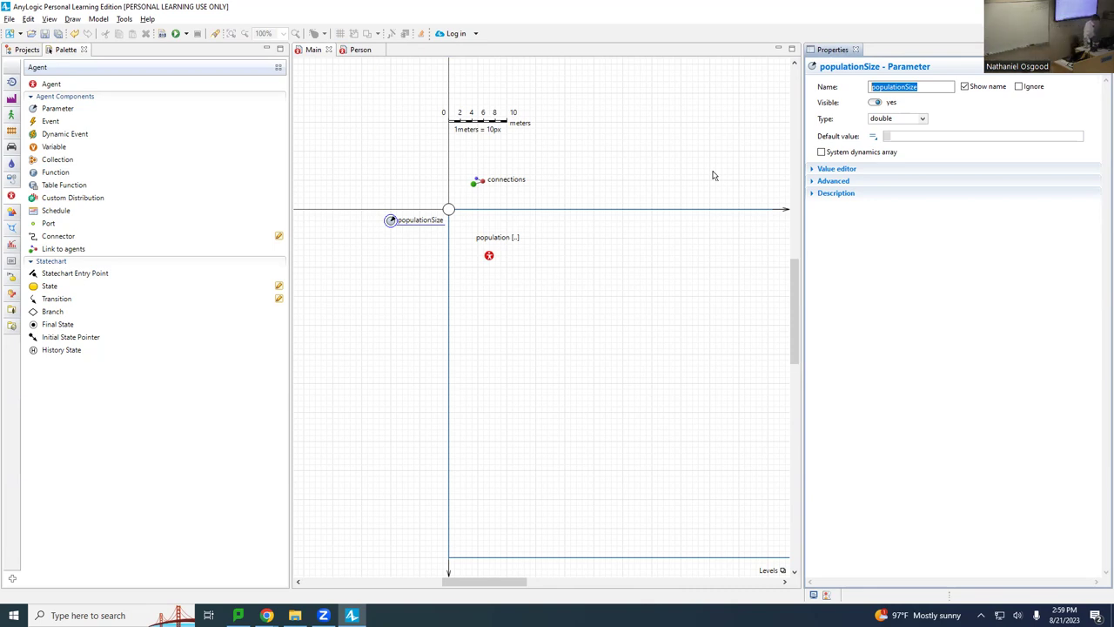
pyautogui.click(924, 120)
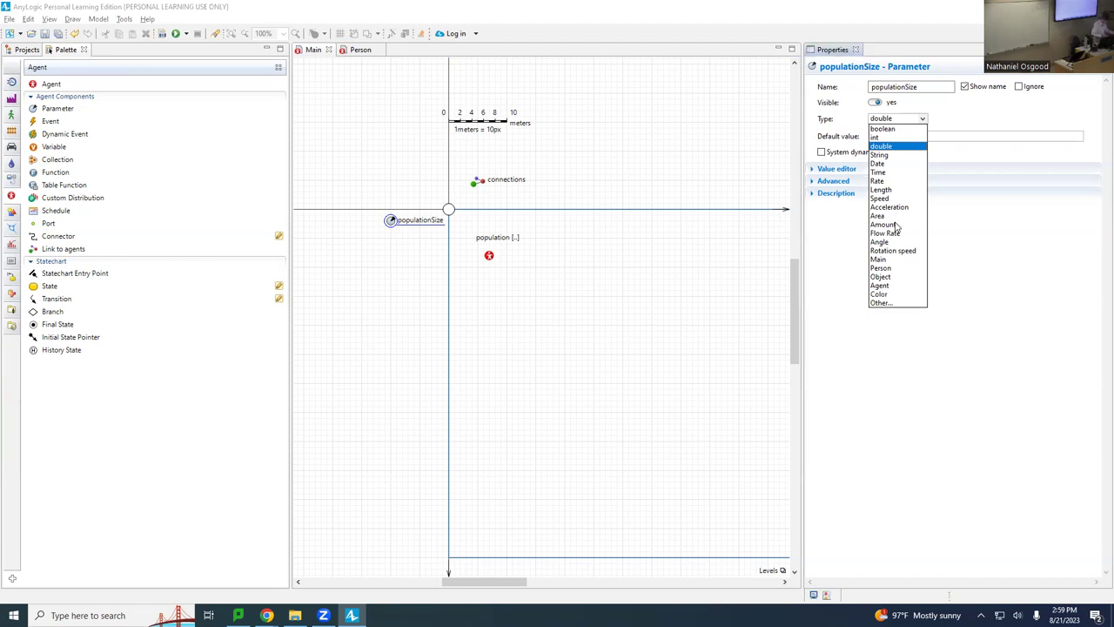
pyautogui.click(886, 137)
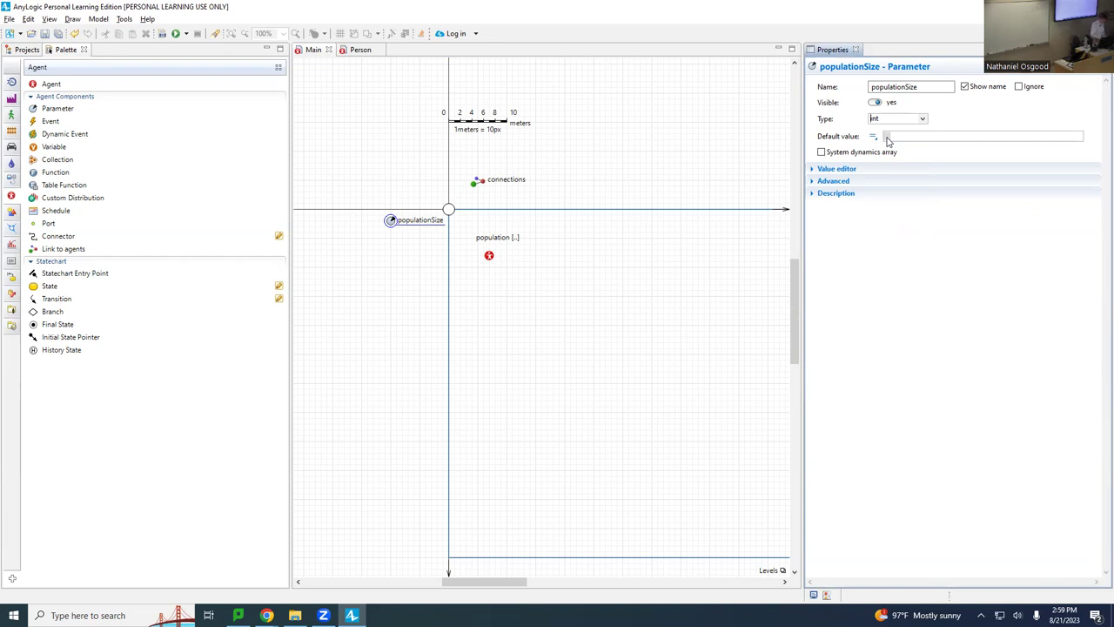
pyautogui.click(894, 136)
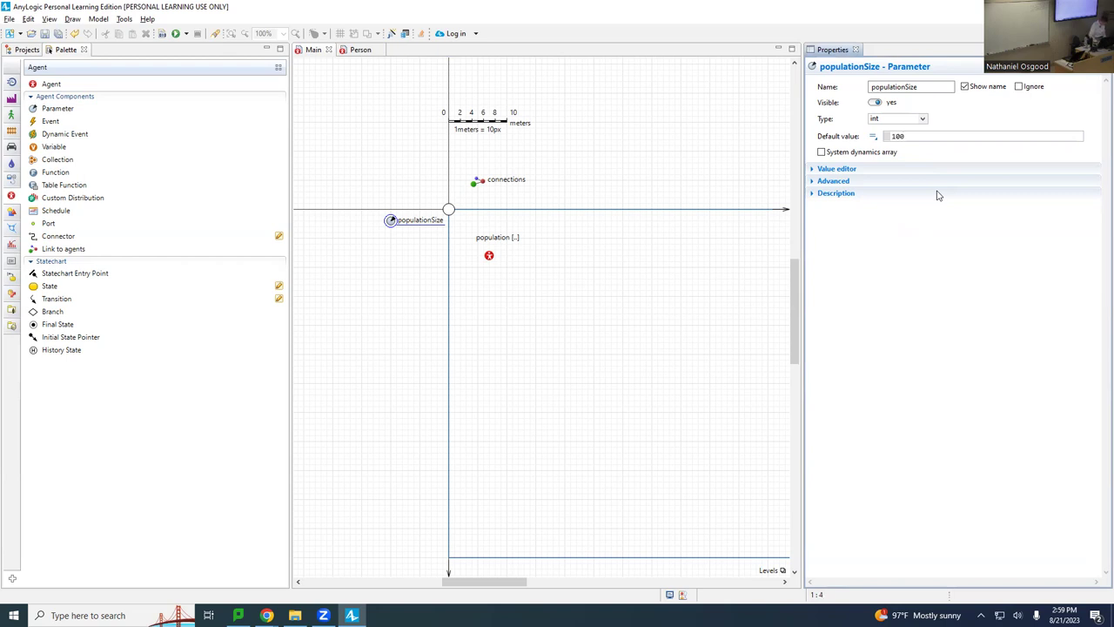
pyautogui.write(',')
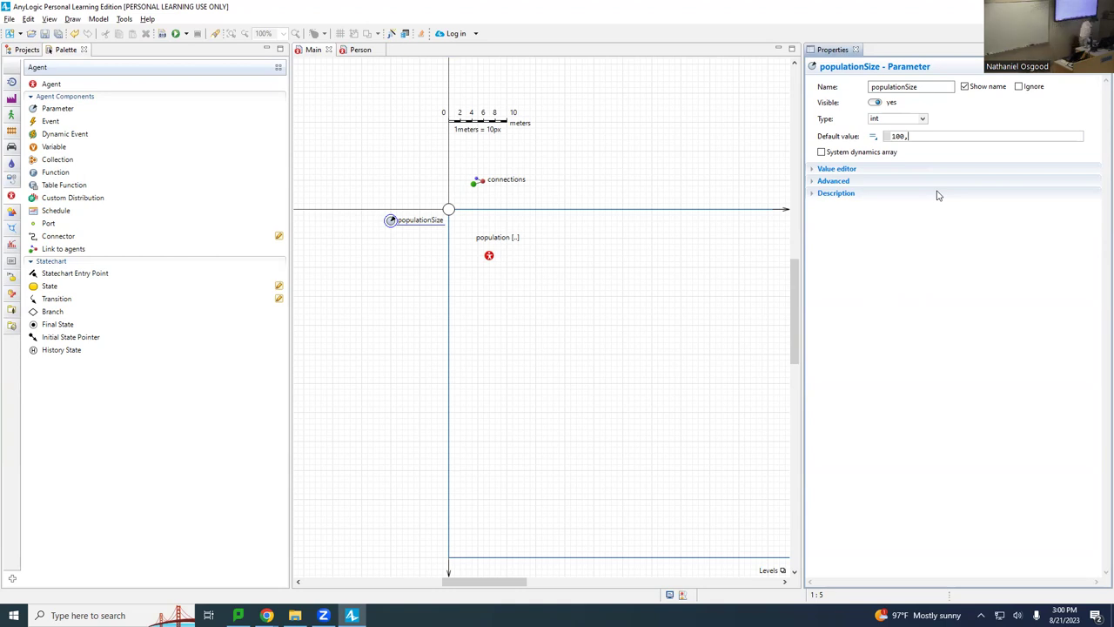
pyautogui.click(489, 256)
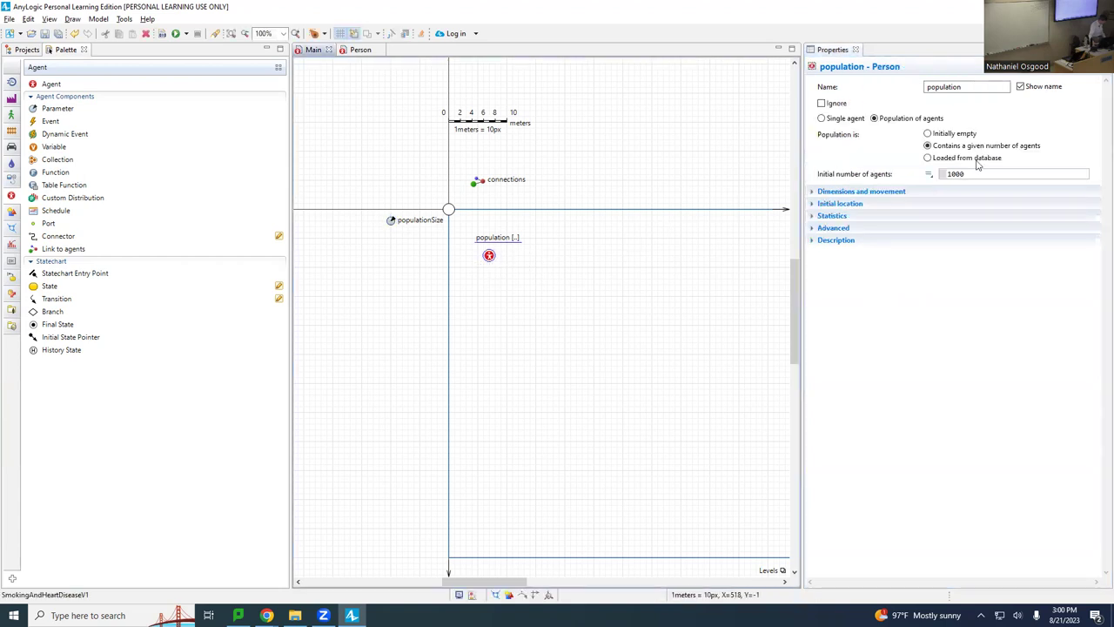
pyautogui.click(390, 219)
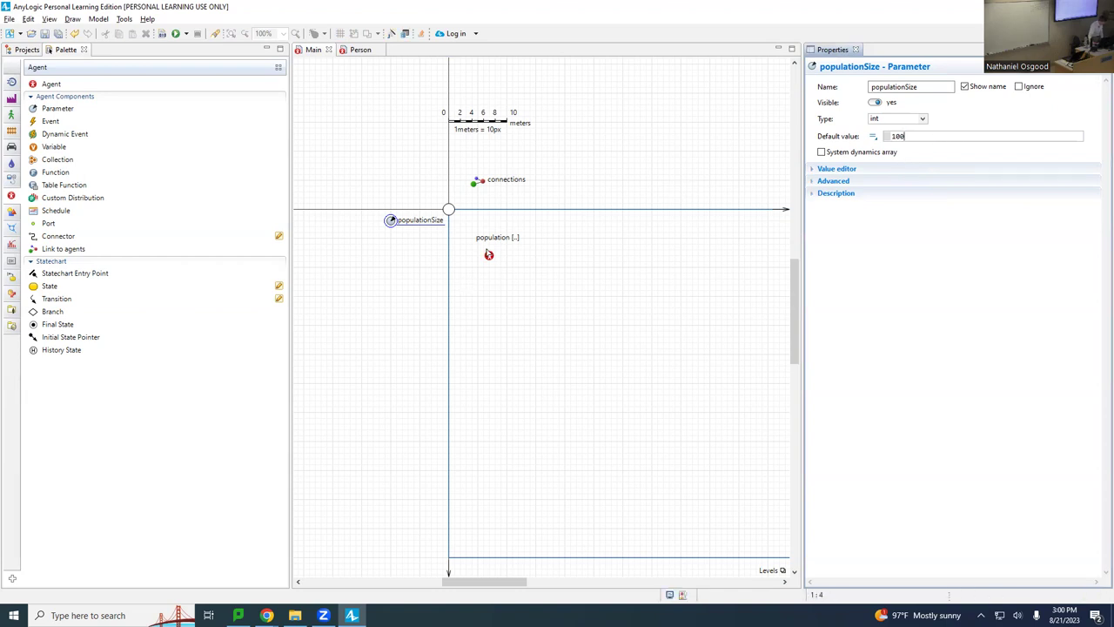
# - Set the initial number of agents in population to the populationSize parameter and save the model
pyautogui.click(488, 255)
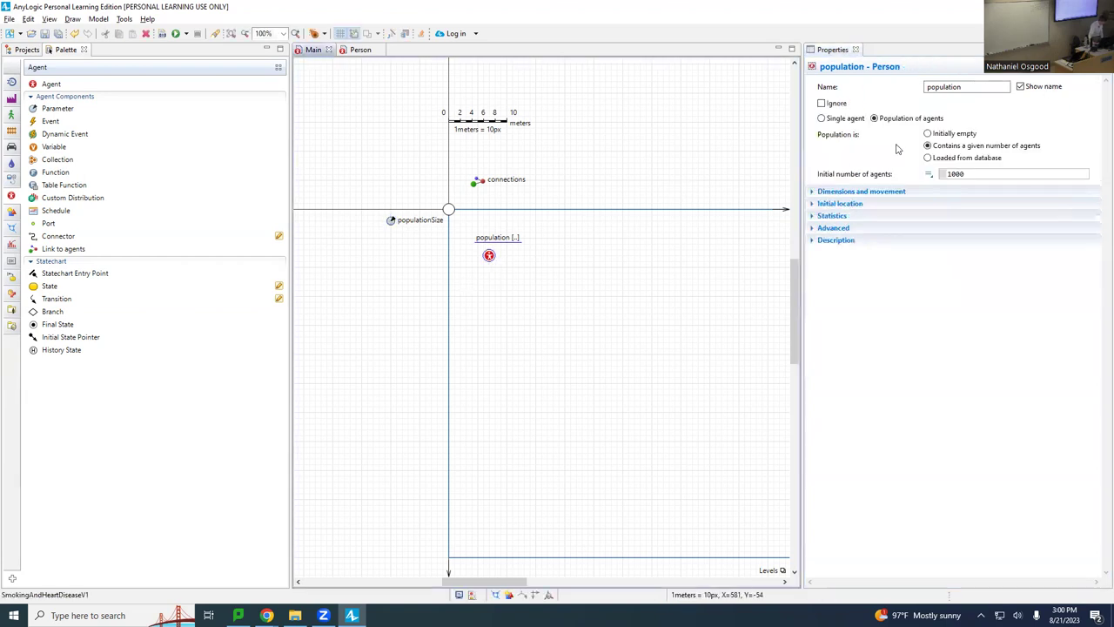
pyautogui.click(993, 175)
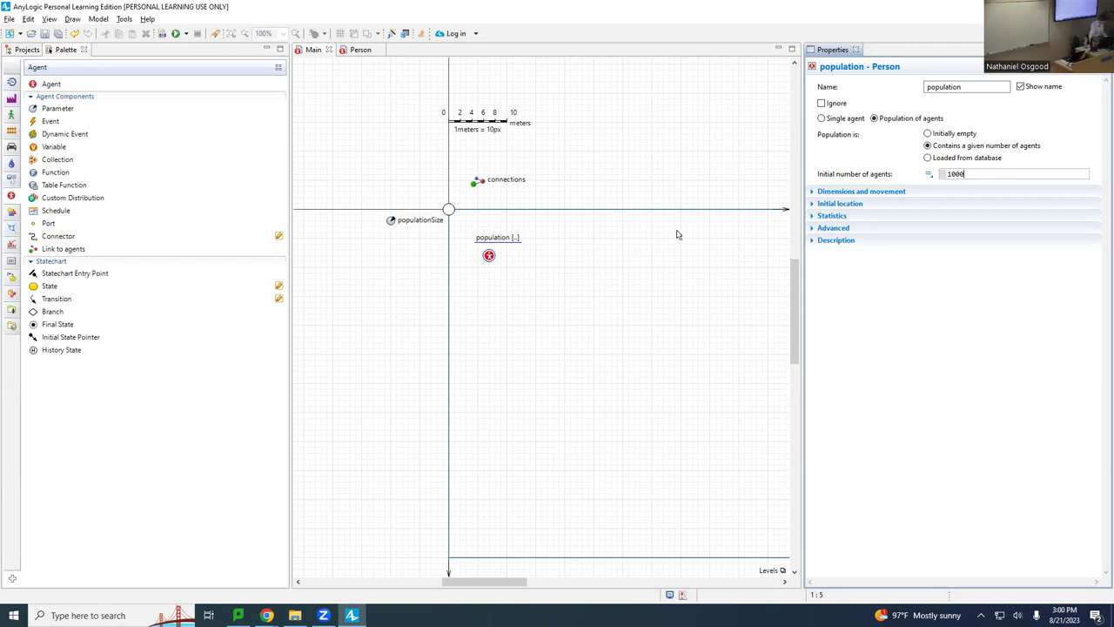
pyautogui.click(488, 256)
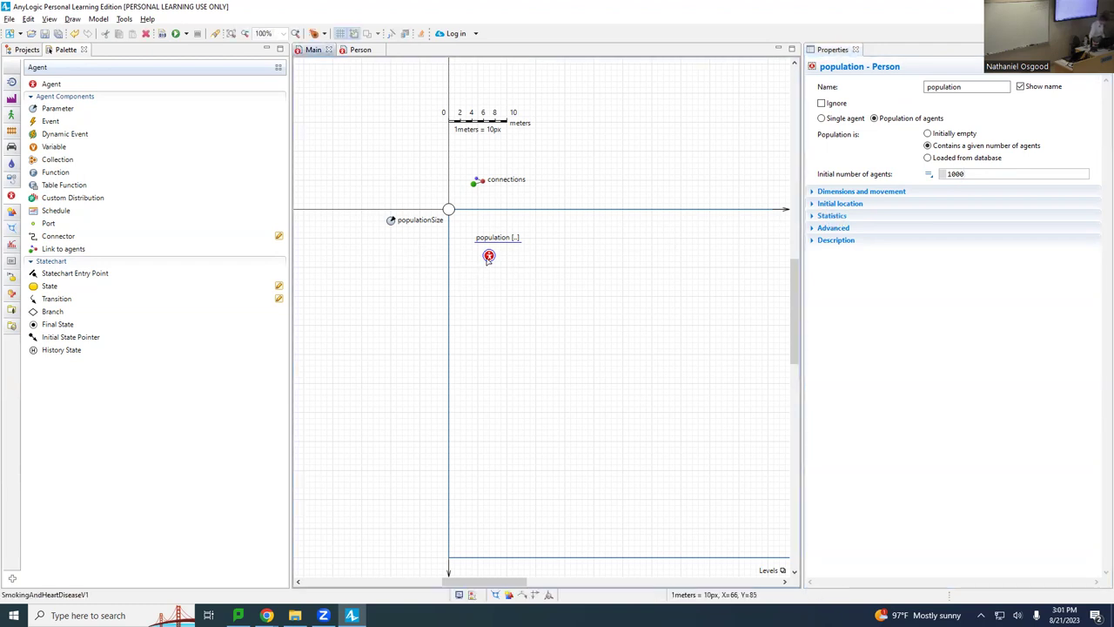
pyautogui.click(1006, 174)
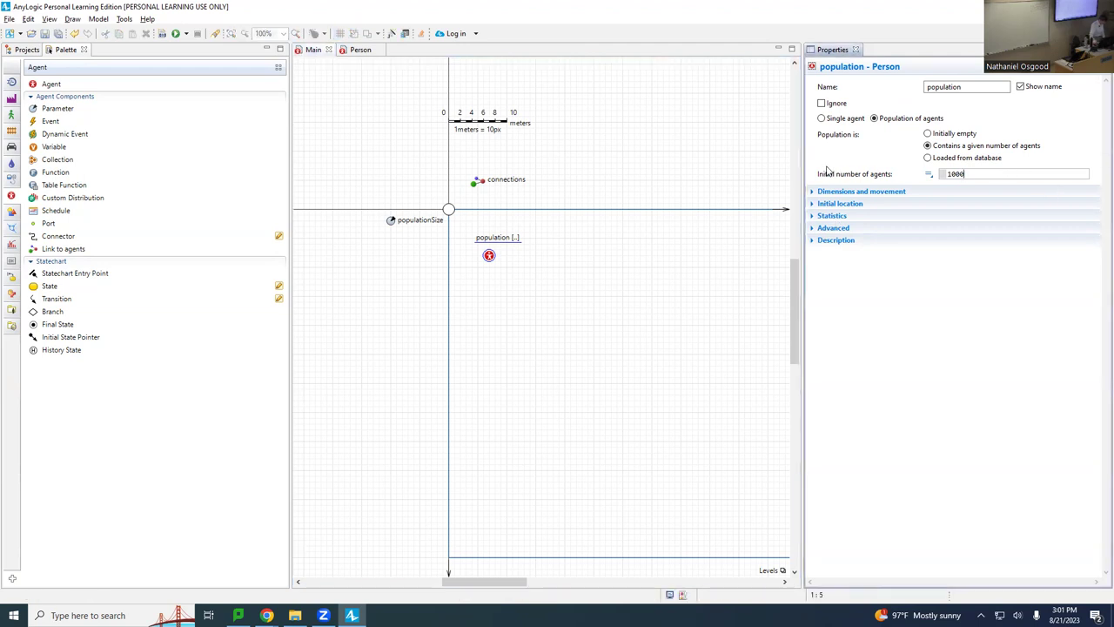
pyautogui.hotkey('shift', 'Home')
pyautogui.write('populationSiz')
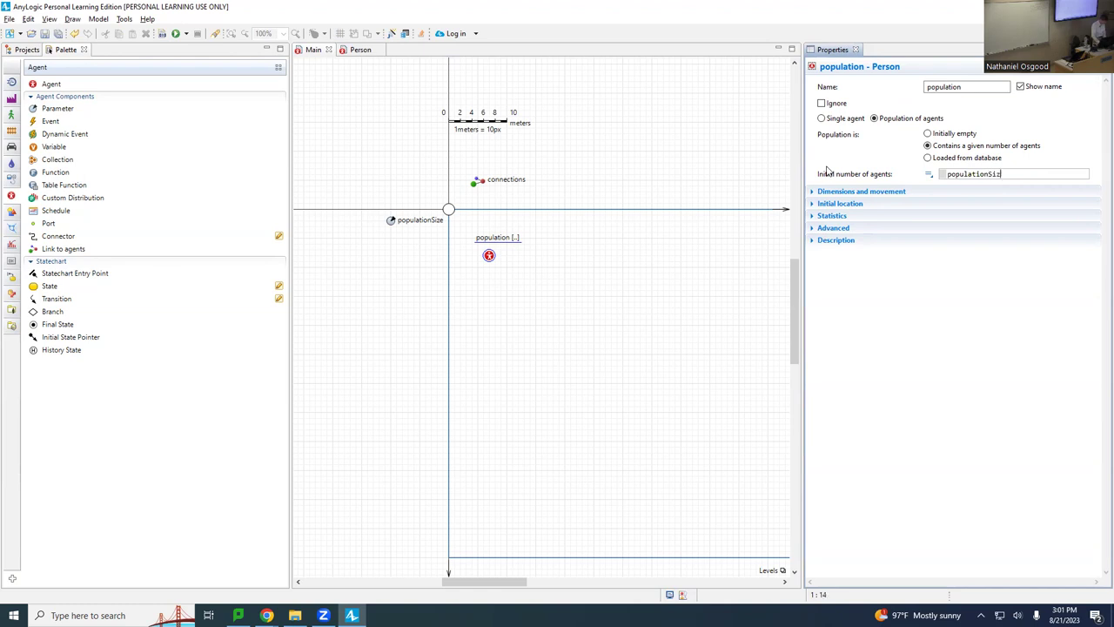
pyautogui.write('we')
pyautogui.hotkey('ctrl', 's')
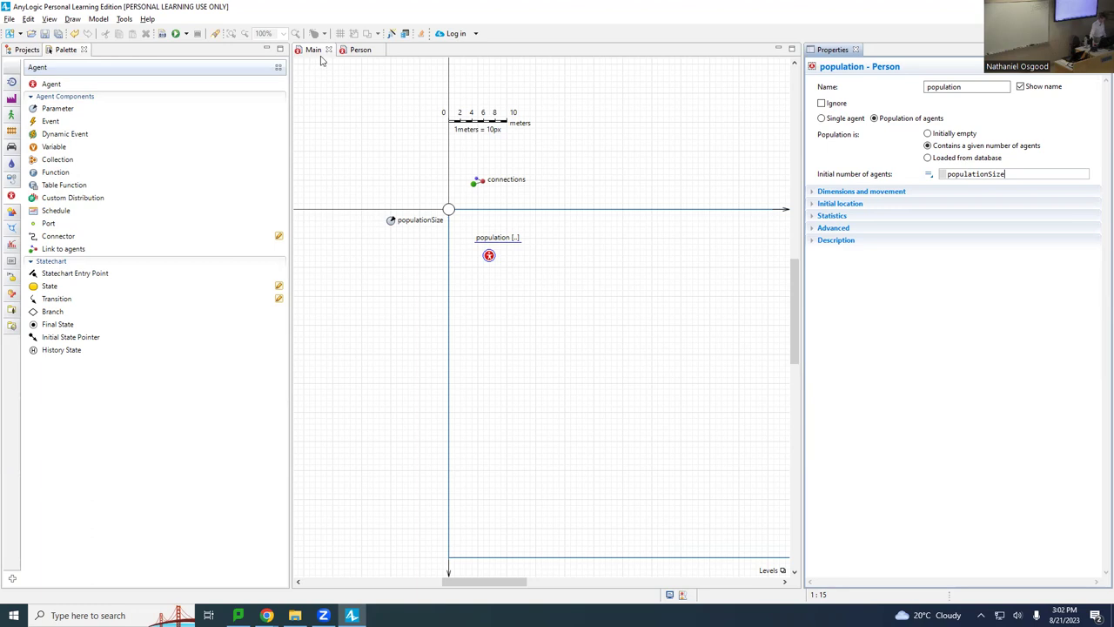
pyautogui.click(360, 51)
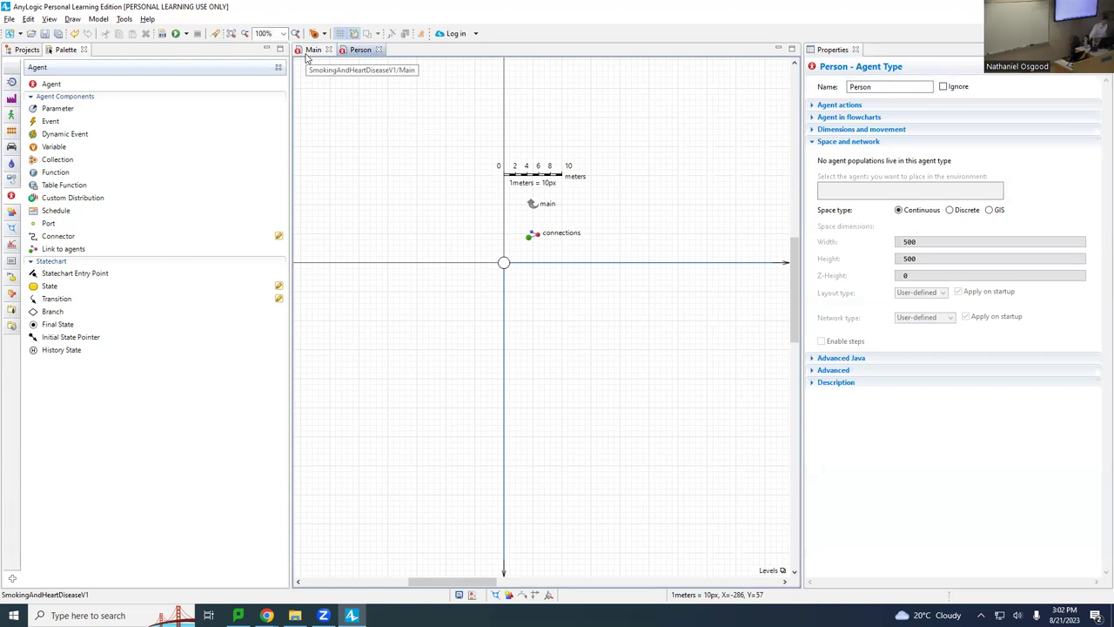
pyautogui.click(308, 52)
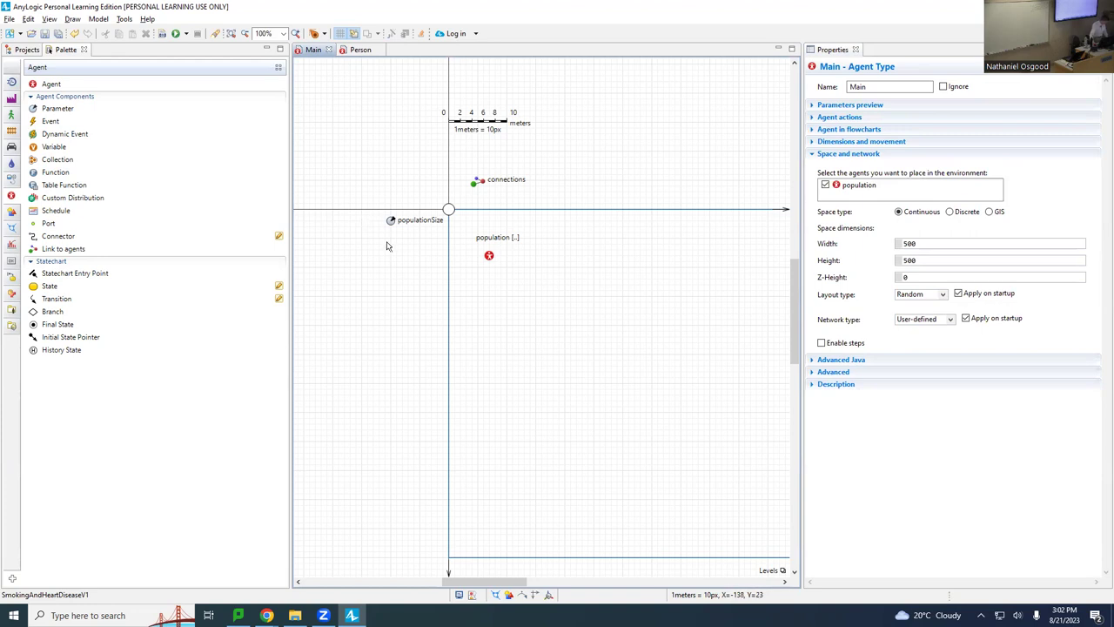
# - Rename the Simulation experiment as BaselineSmall
pyautogui.click(16, 52)
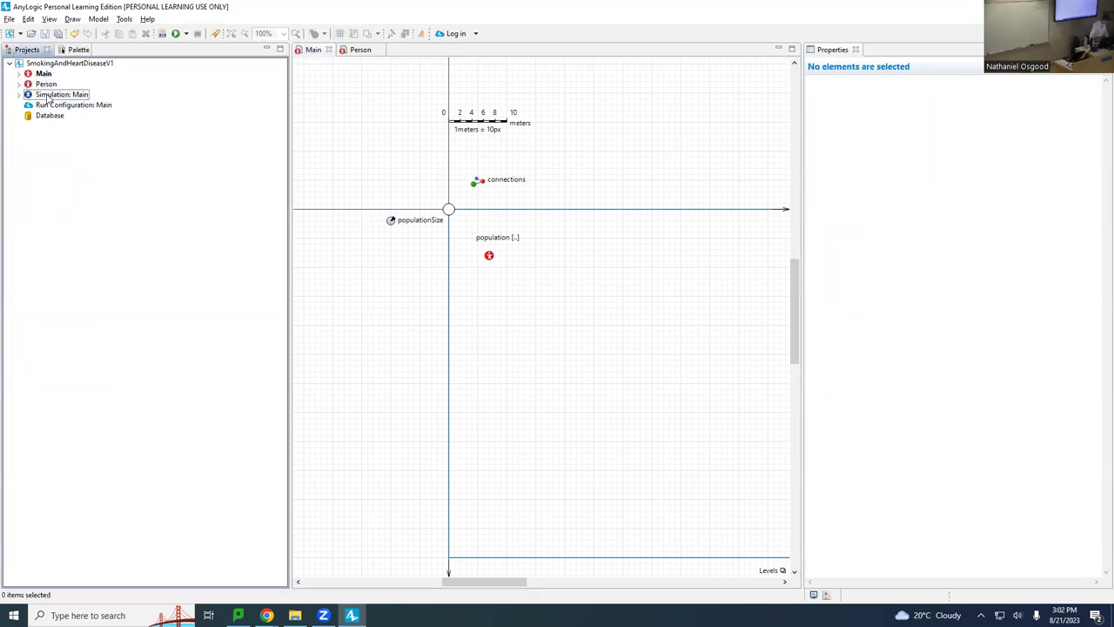
pyautogui.click(50, 95)
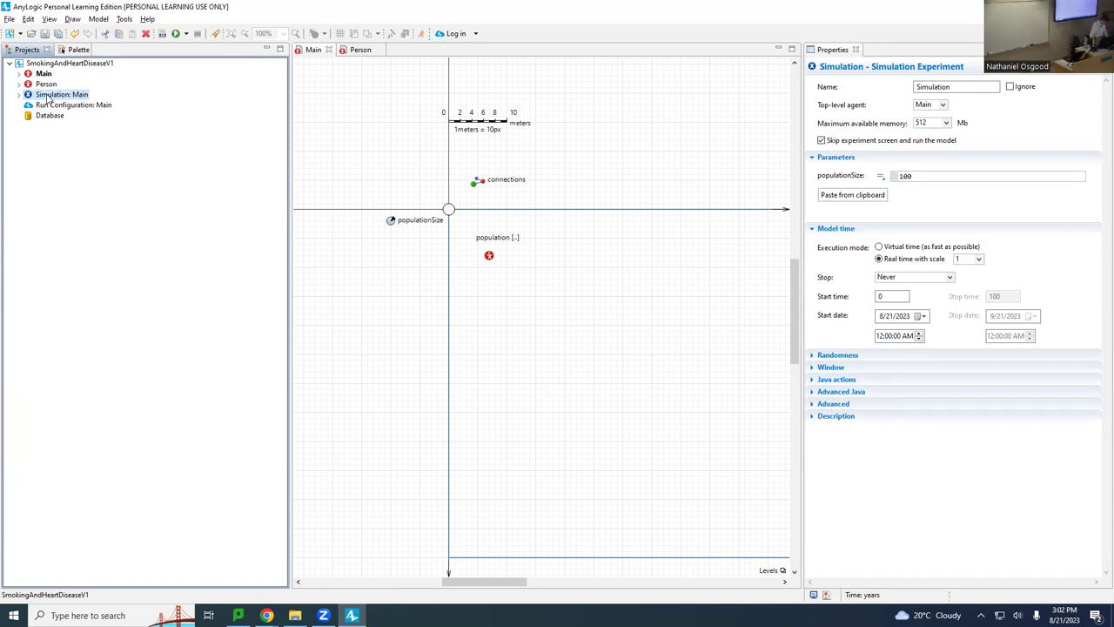
pyautogui.click(931, 175)
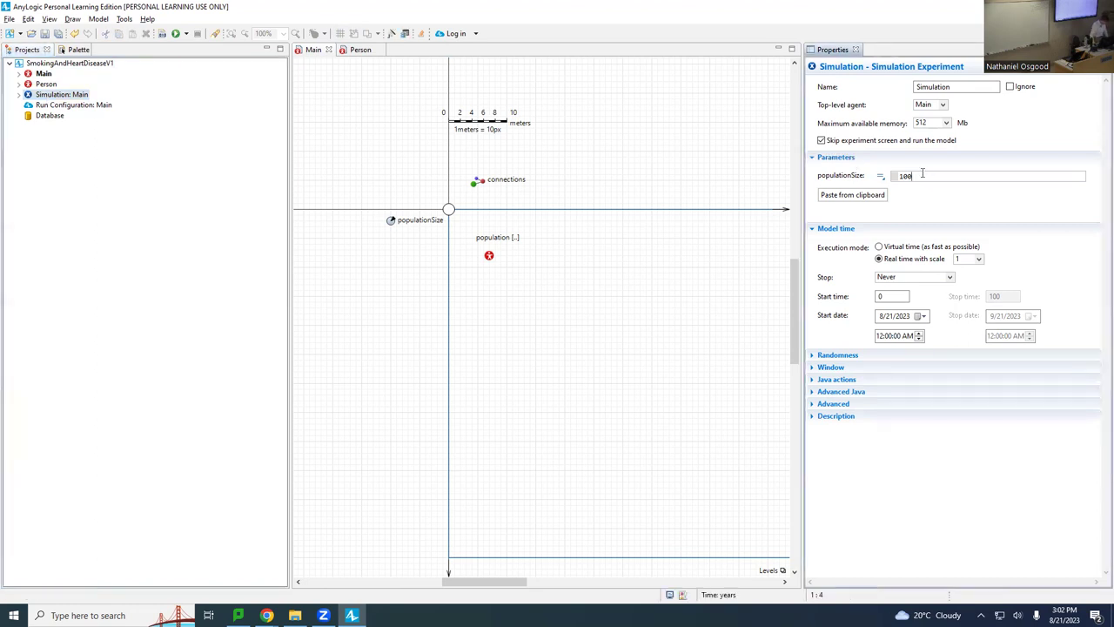
pyautogui.click(51, 94)
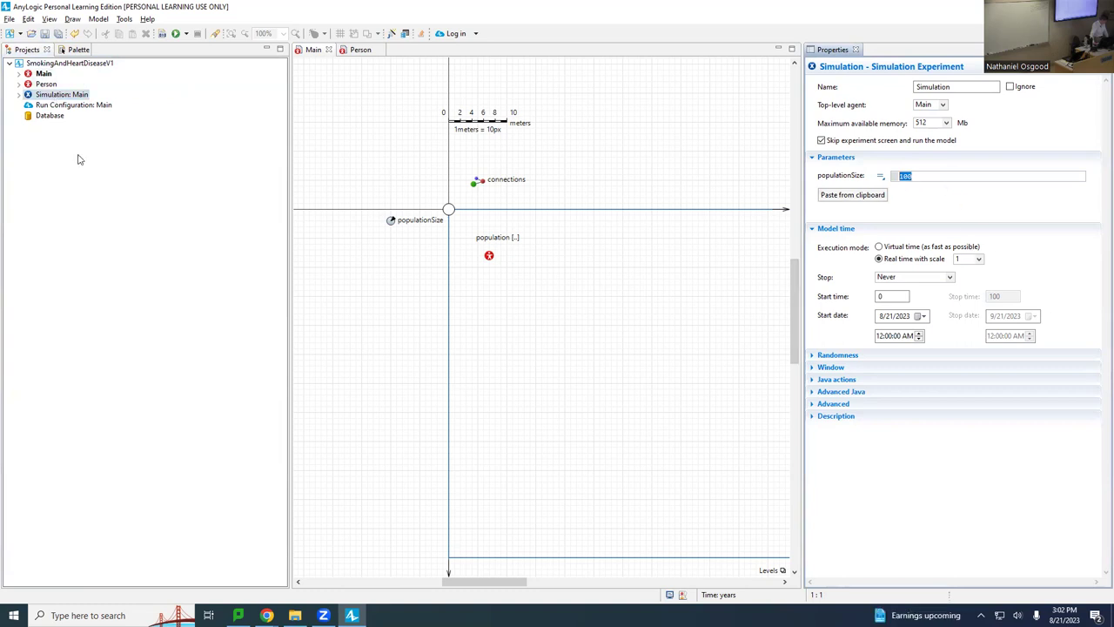
pyautogui.click(45, 98)
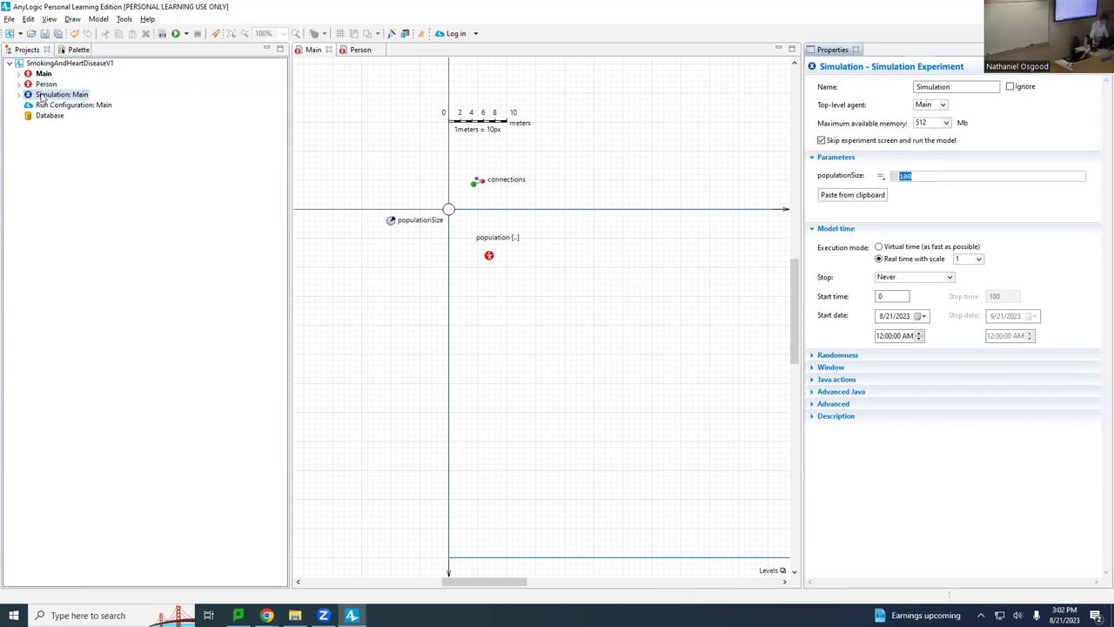
pyautogui.click(944, 85)
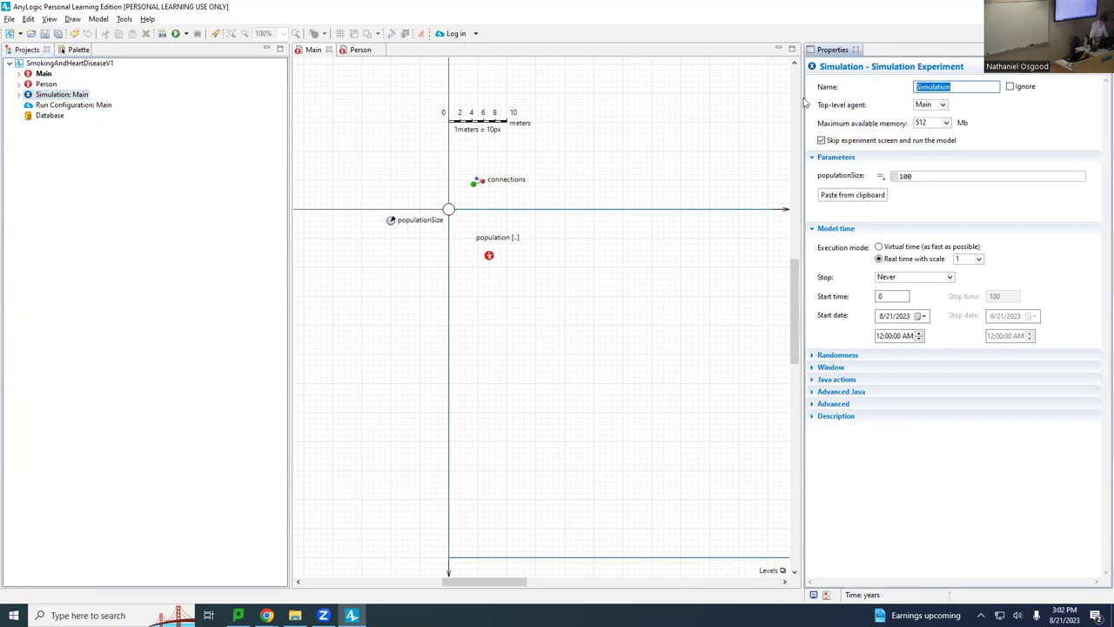
pyautogui.write('BaselineSmall')
pyautogui.press('Return')
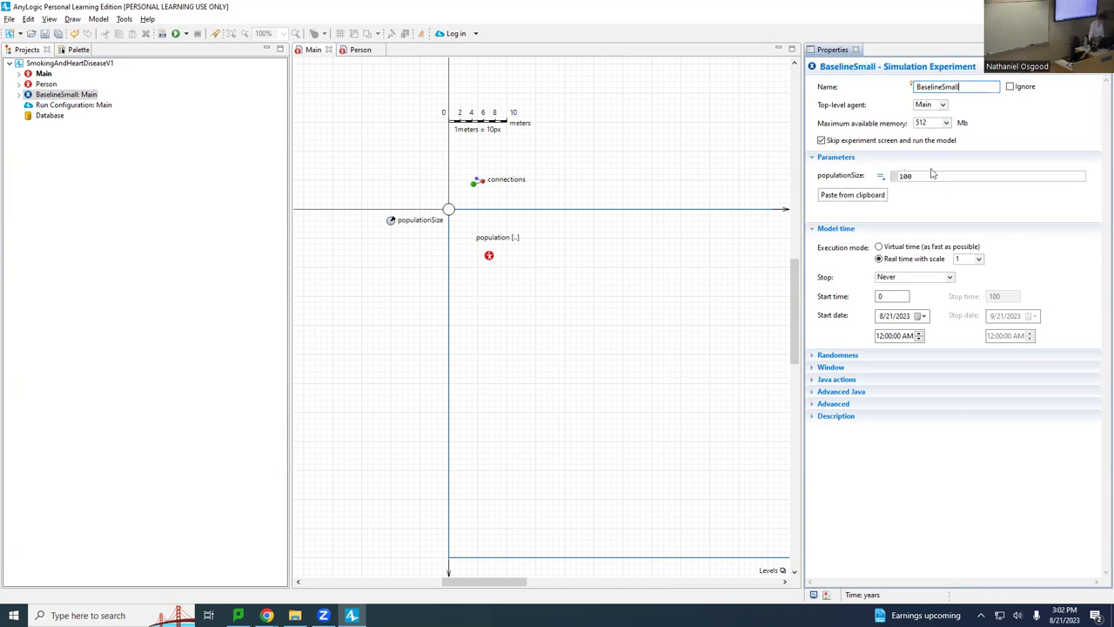
# - Add a new Simulation experiment named BaselineLarge to the SmokingAndHeartDiseaseV1 model, with Main as its top-level agent
pyautogui.click(79, 96)
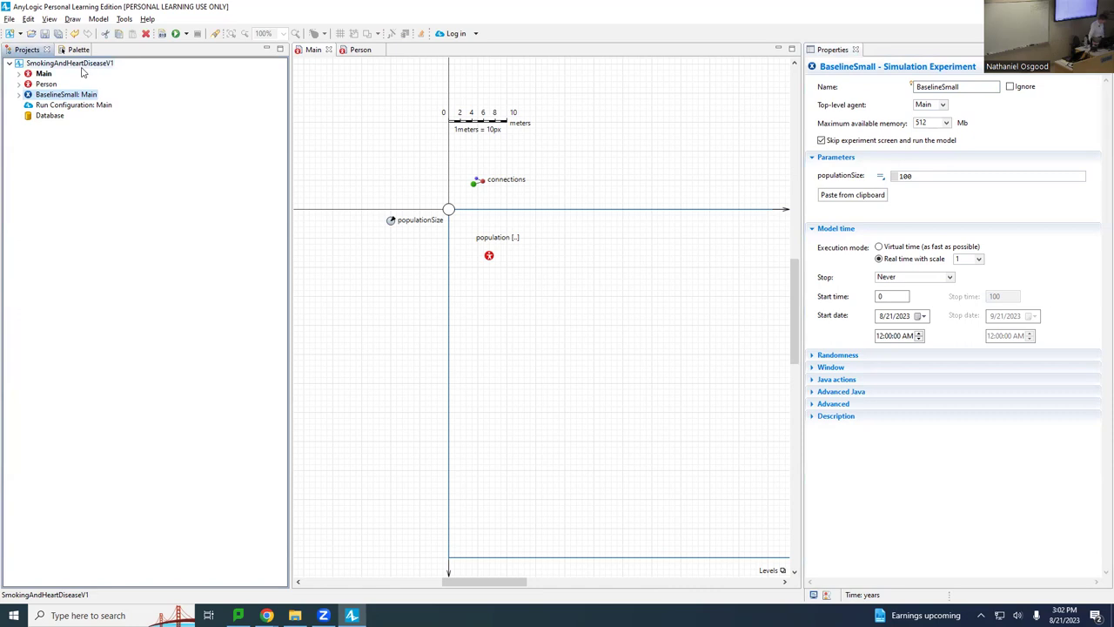
pyautogui.rightClick(84, 65)
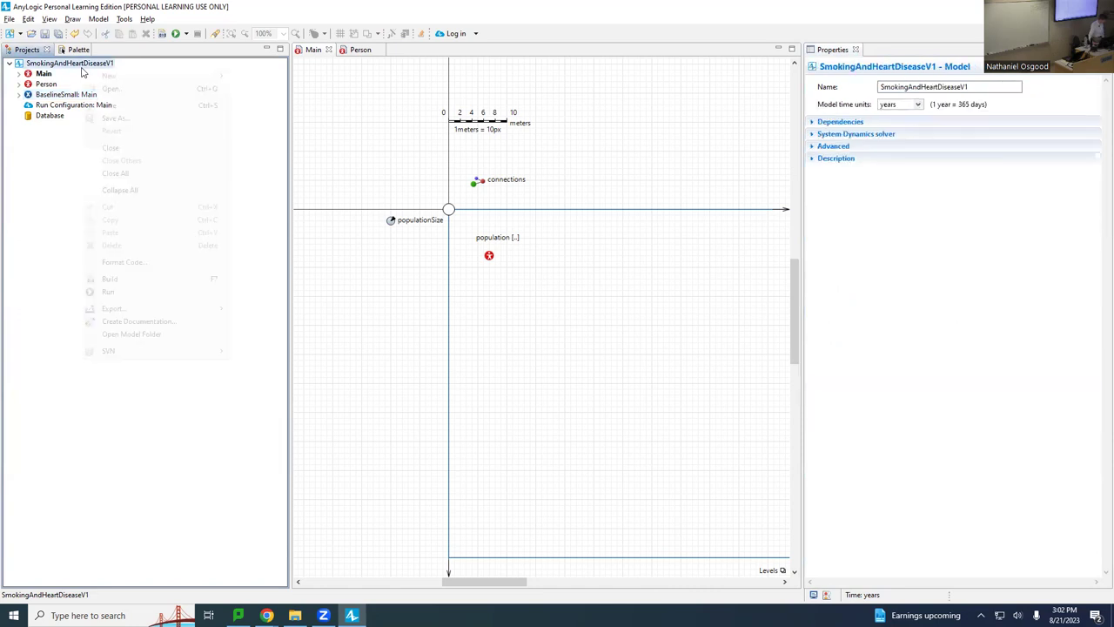
pyautogui.moveTo(118, 76)
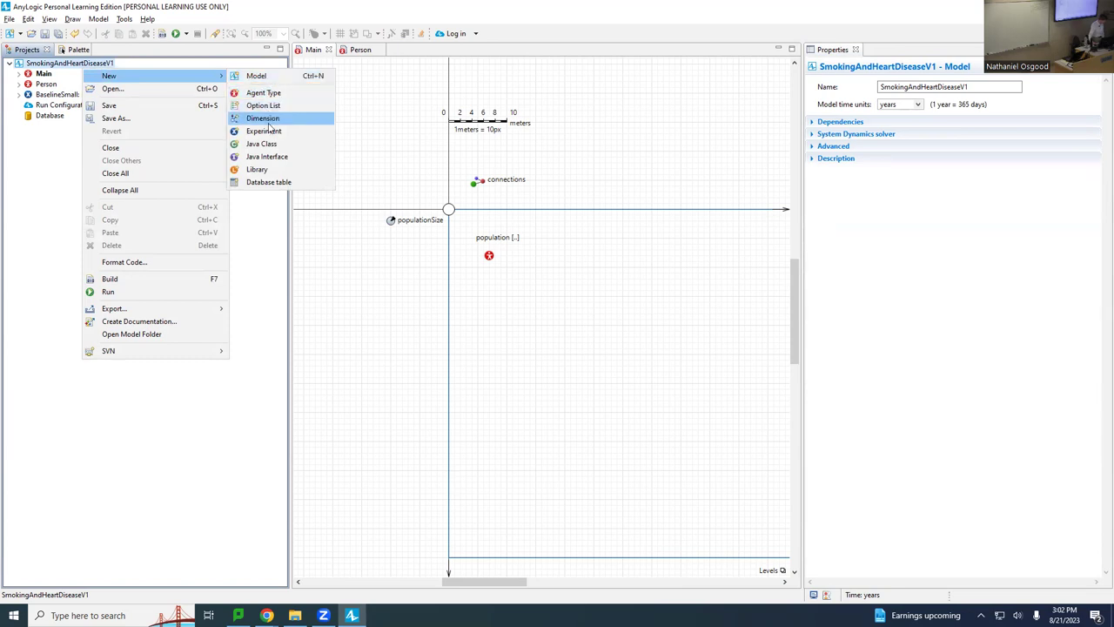
pyautogui.click(268, 132)
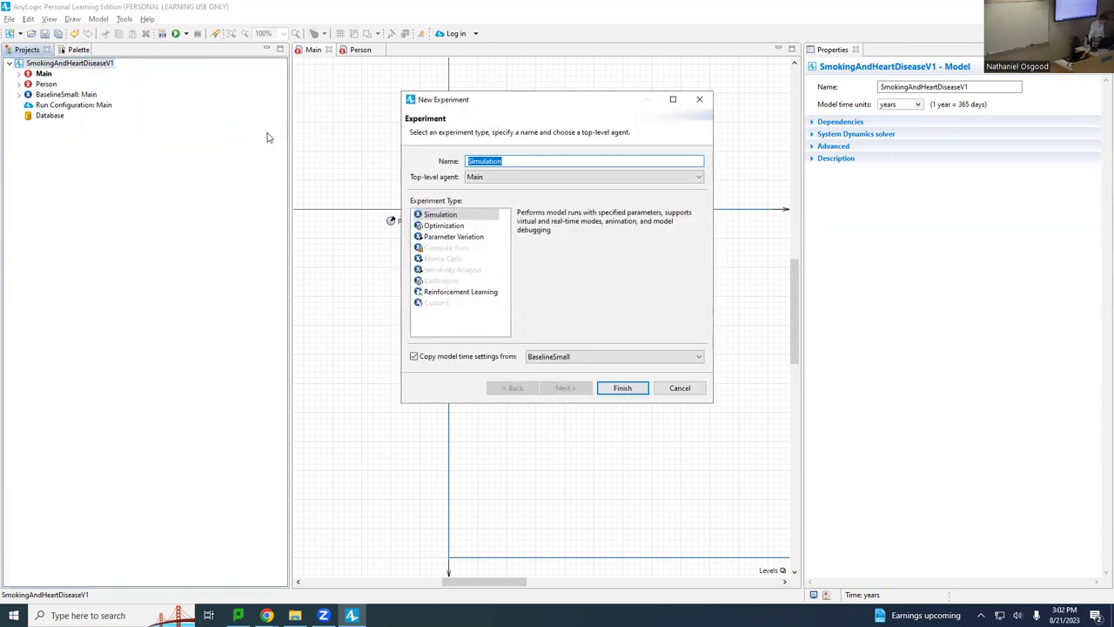
pyautogui.write('BaselineLarge')
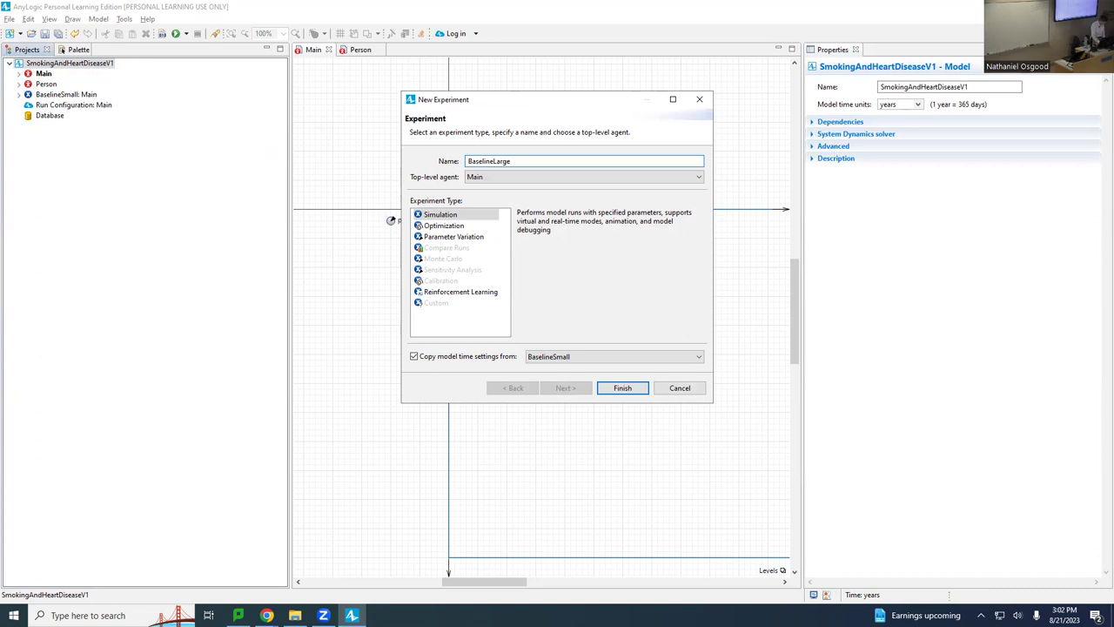
pyautogui.press('Return')
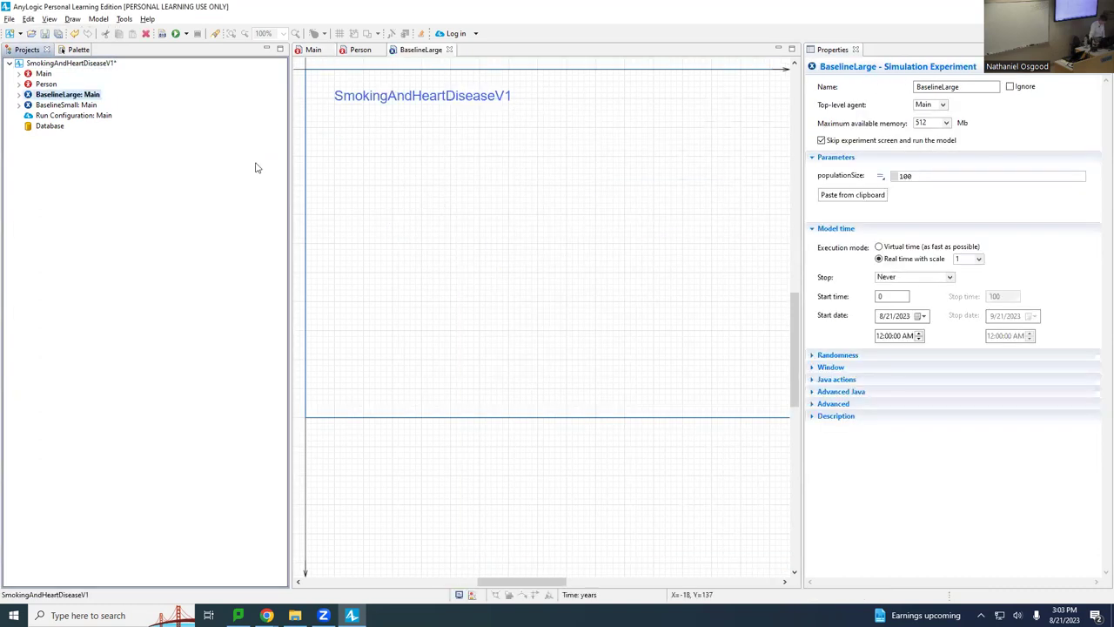
# - Set populationSize to 1000 in the BaselineLarge experiment and save the model
pyautogui.click(930, 175)
pyautogui.doubleClick(930, 175)
pyautogui.write('1000')
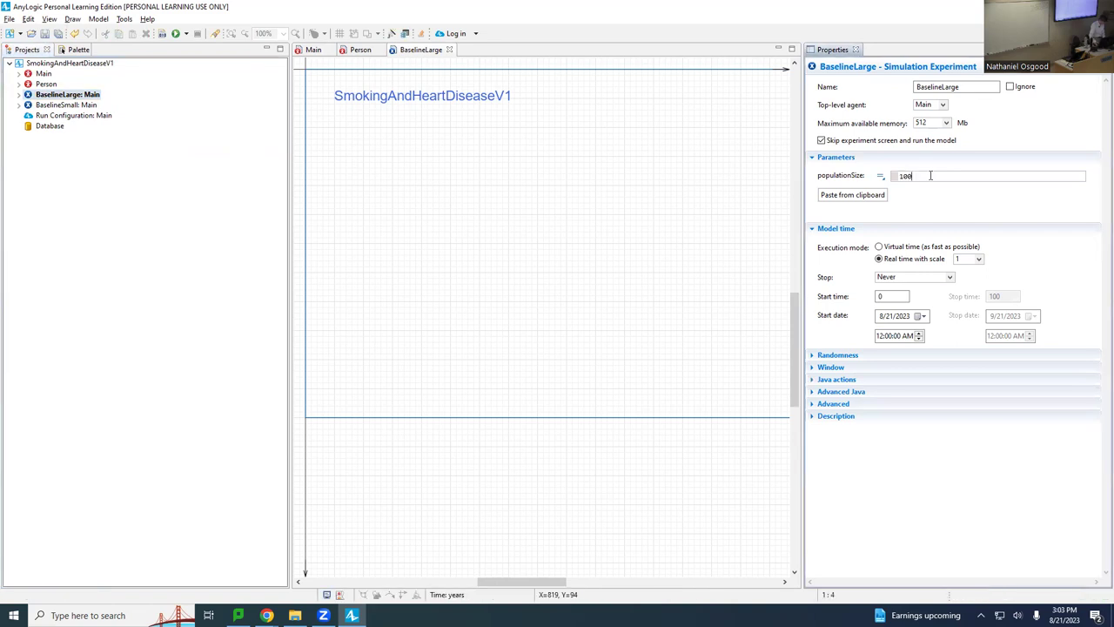
pyautogui.press('Tab')
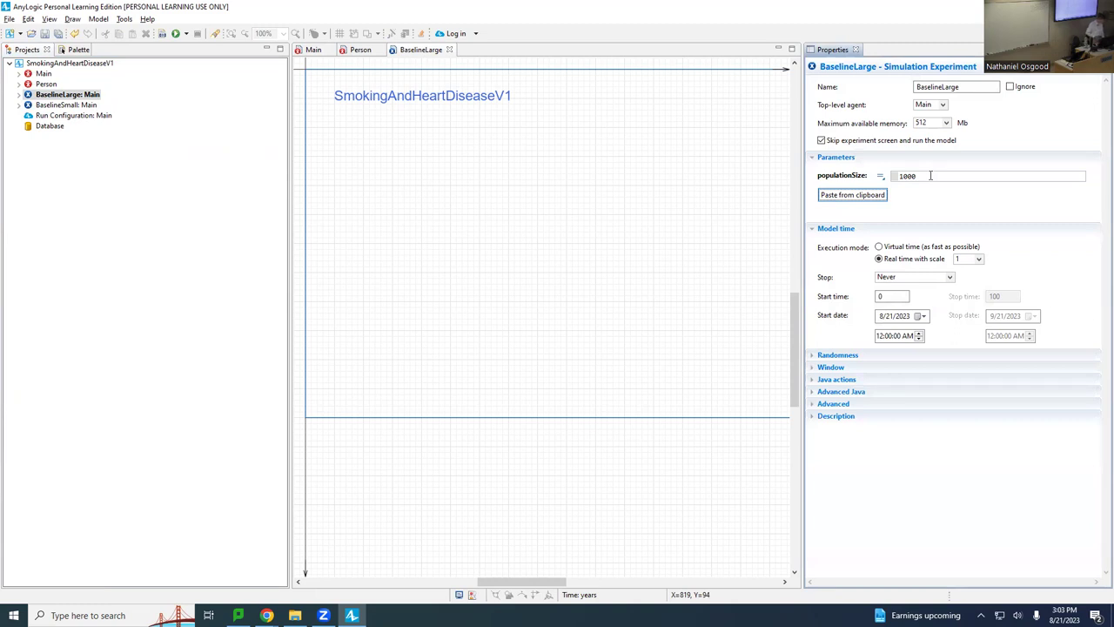
pyautogui.hotkey('ctrl', 's')
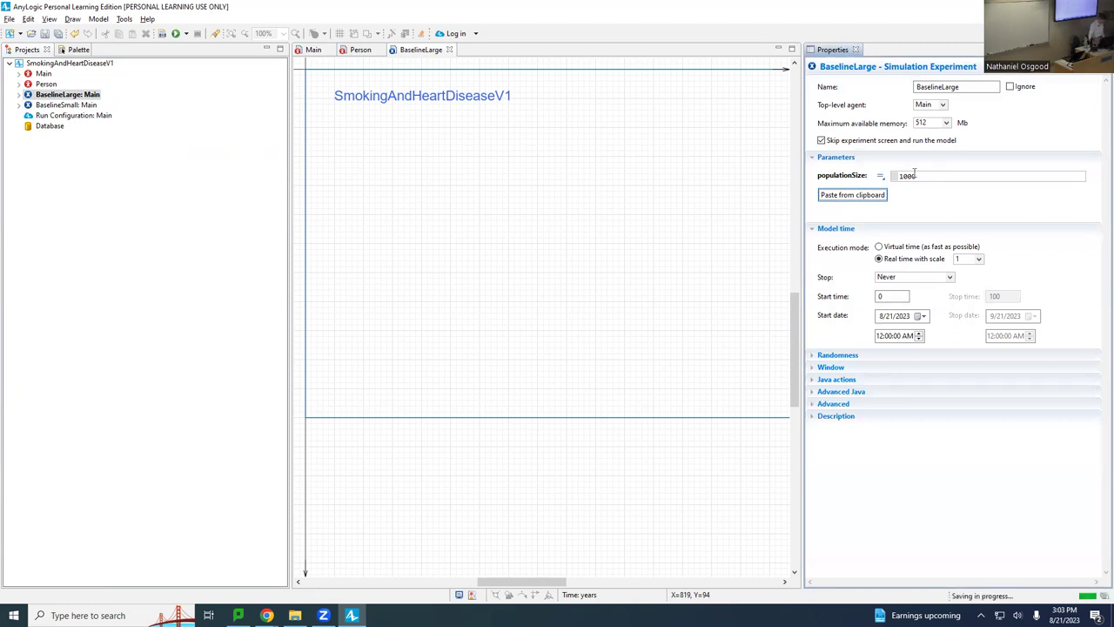
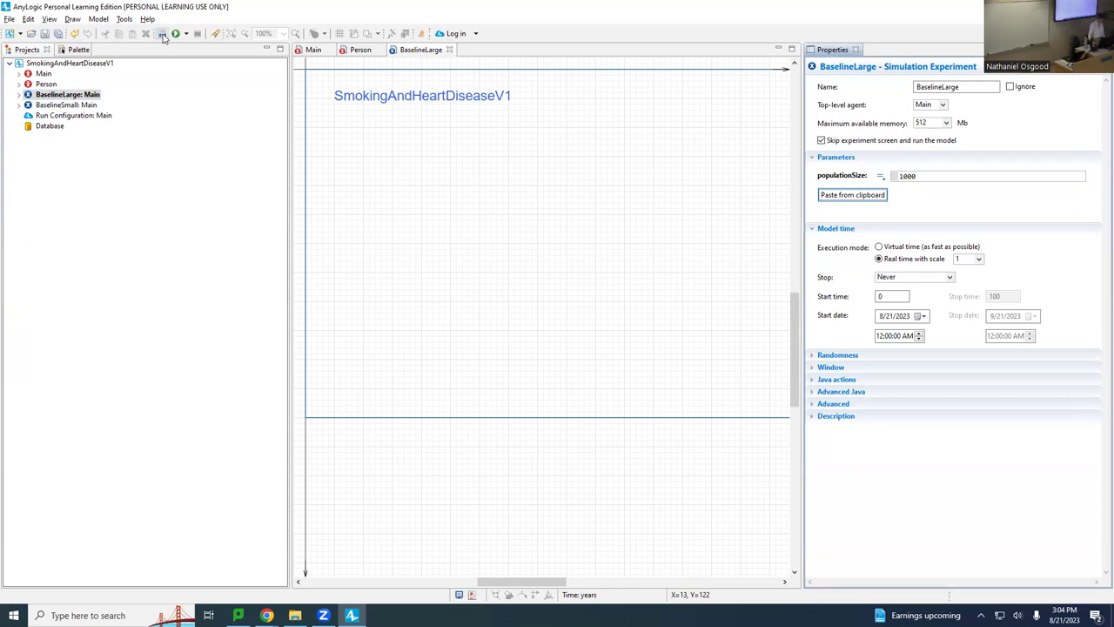
# - Run the BaselineSmall experiment to view its population, and close the run
pyautogui.click(56, 116)
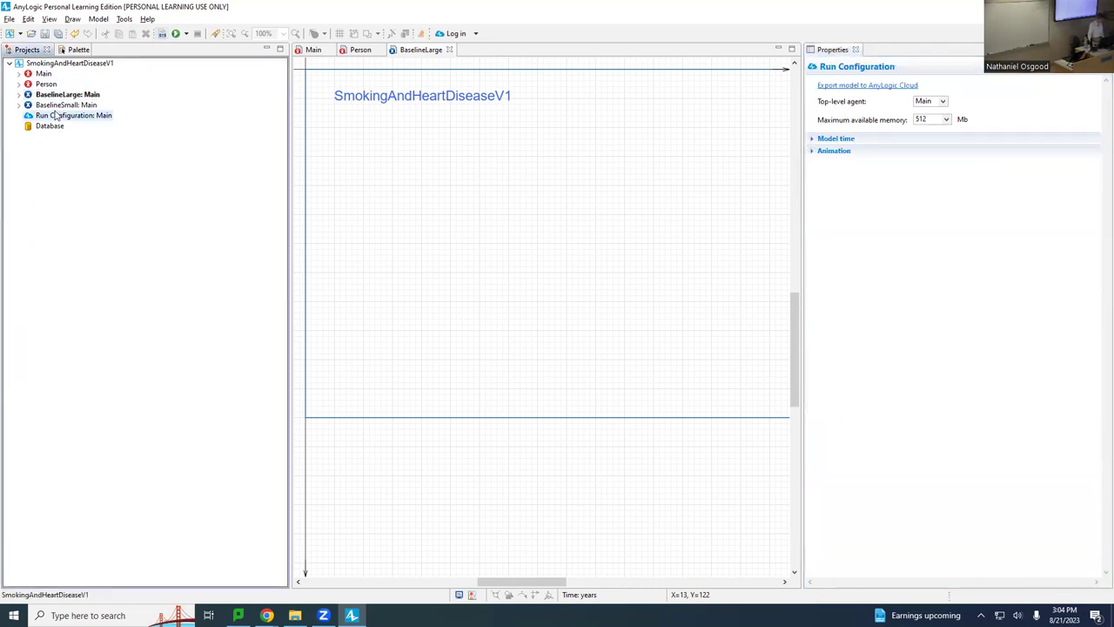
pyautogui.click(56, 105)
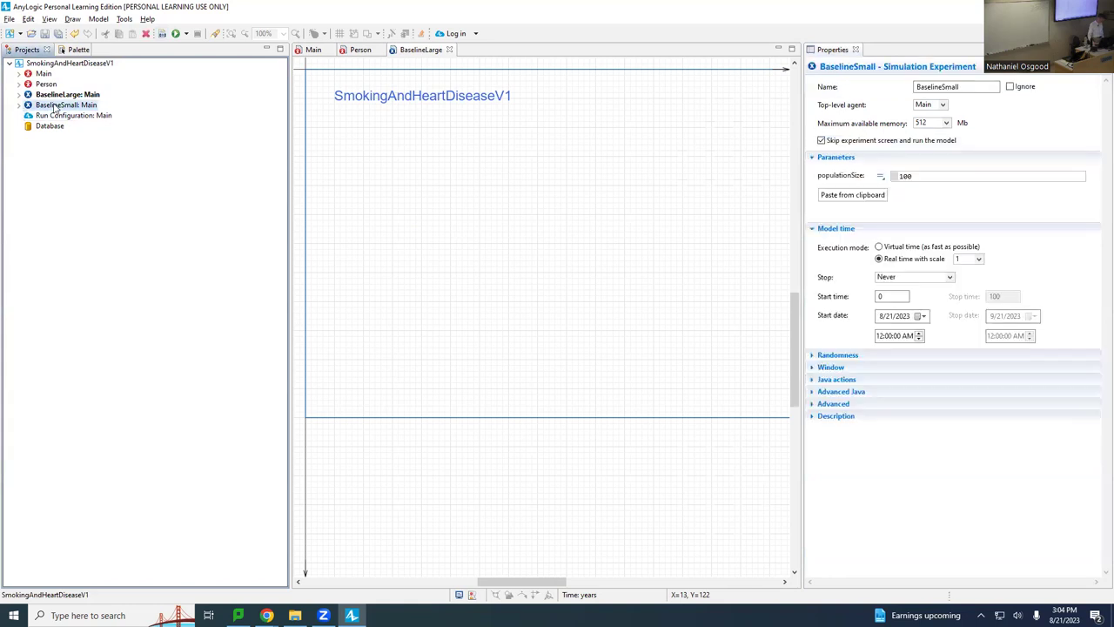
pyautogui.rightClick(55, 106)
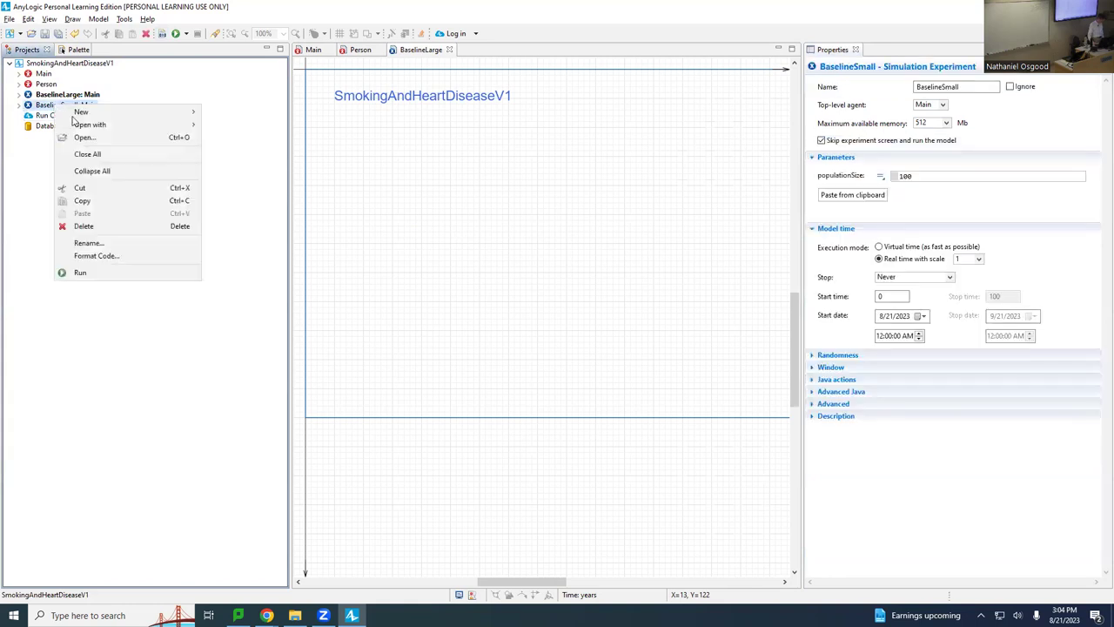
pyautogui.click(125, 279)
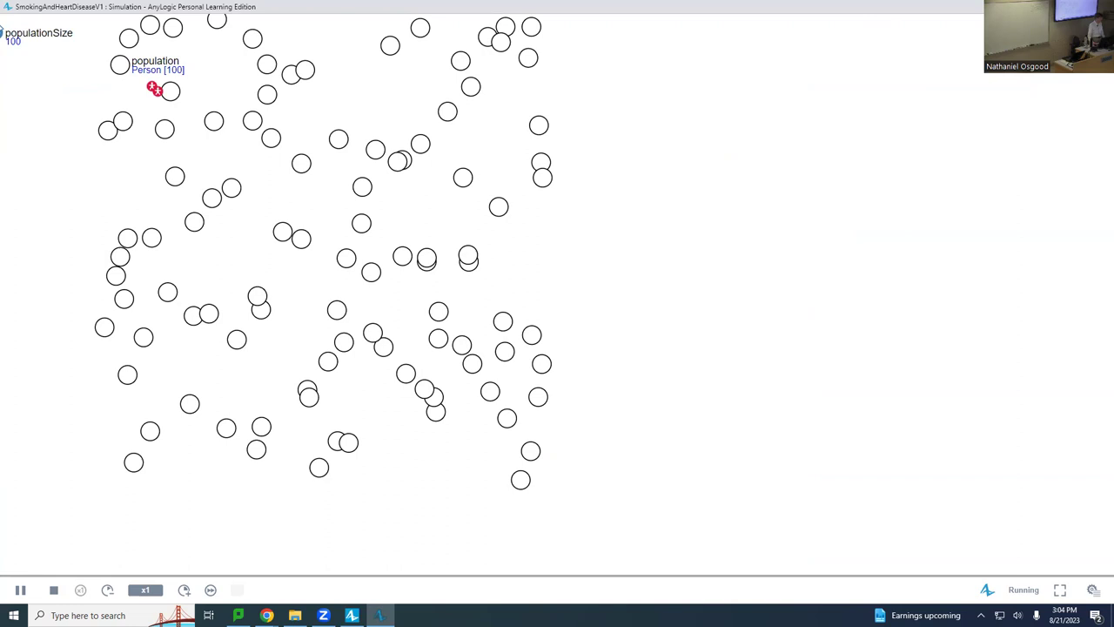
pyautogui.click(1099, 6)
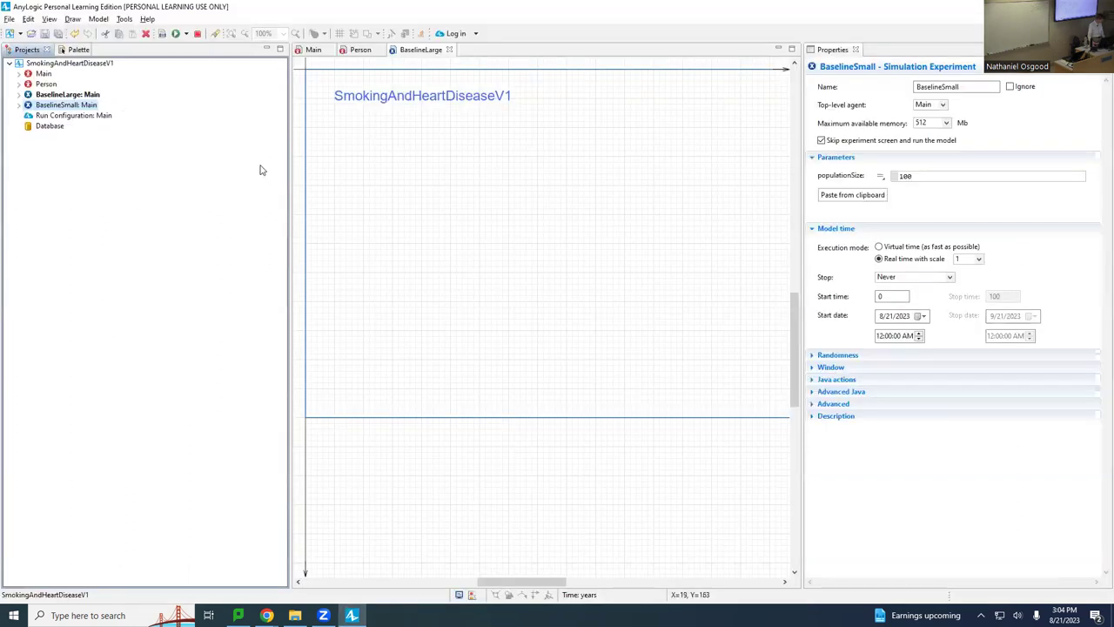
# - Run the BaselineLarge experiment to view its population, close the run, and return to the Main diagram
pyautogui.click(70, 94)
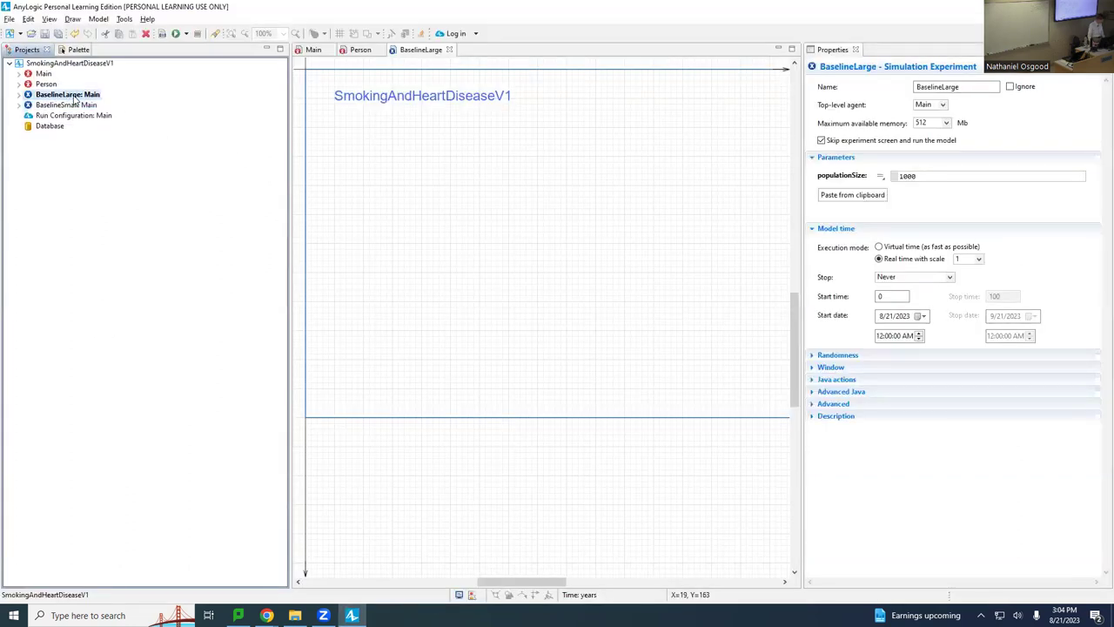
pyautogui.rightClick(74, 95)
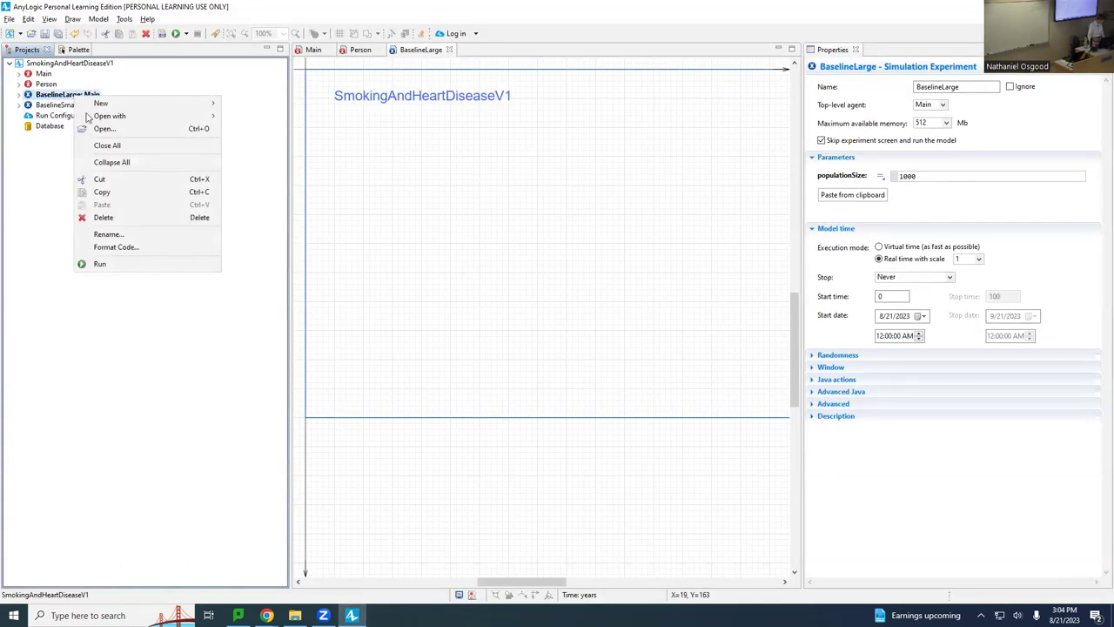
pyautogui.click(151, 264)
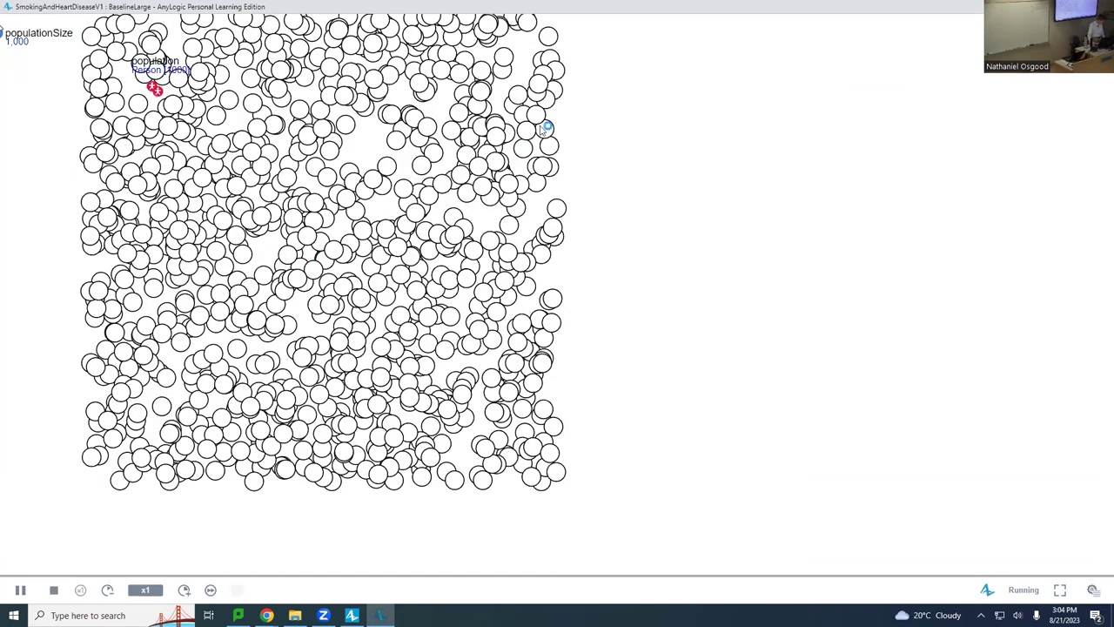
pyautogui.hotkey('alt', 'F4')
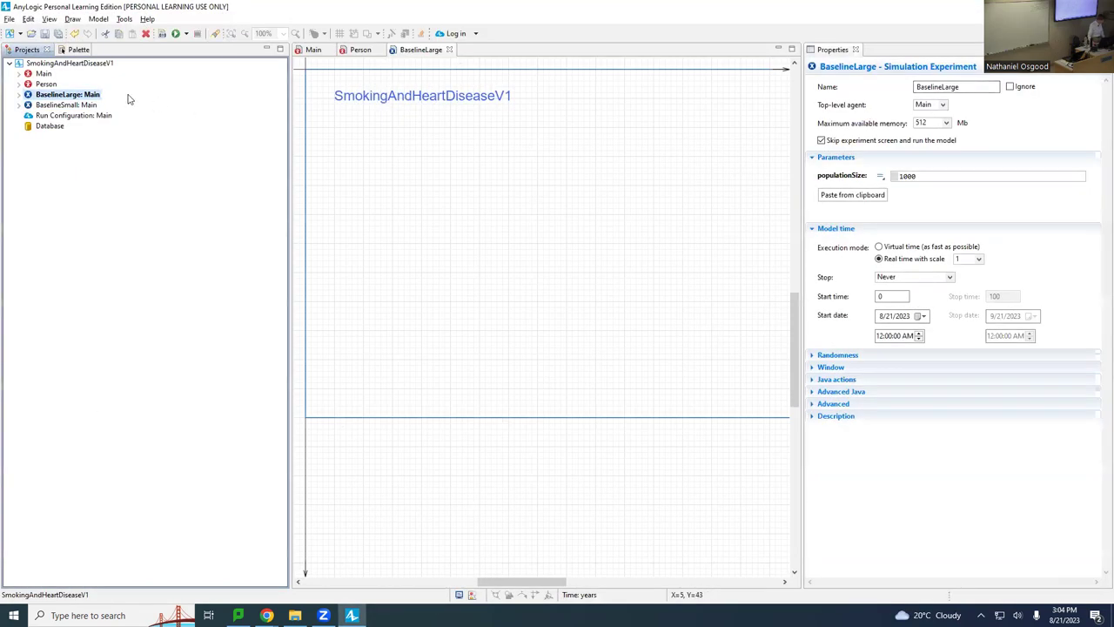
pyautogui.click(313, 50)
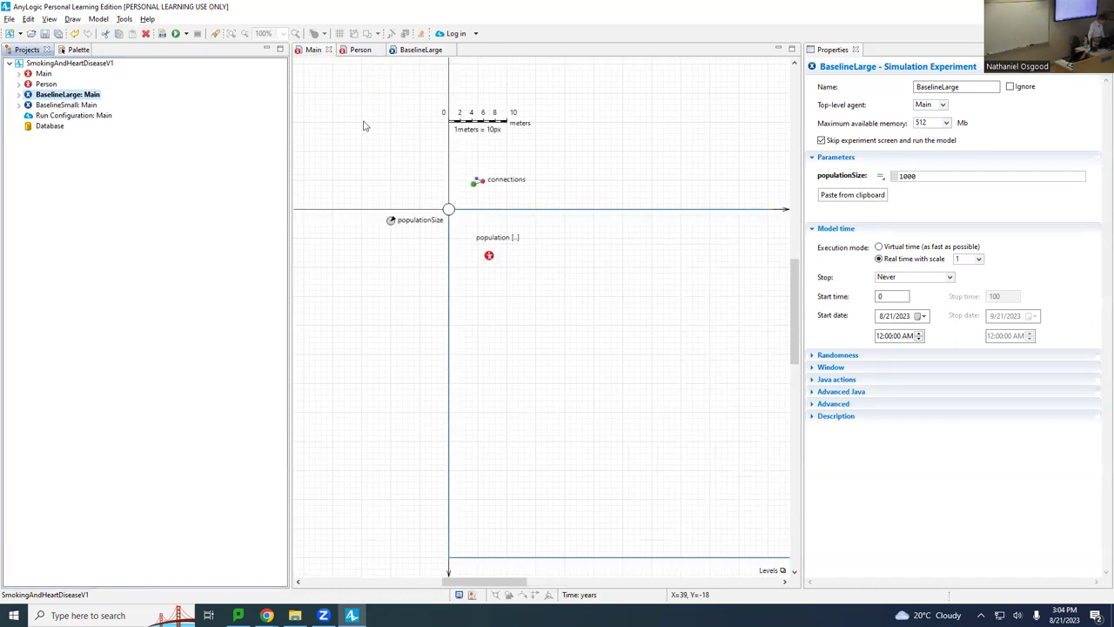
pyautogui.click(489, 256)
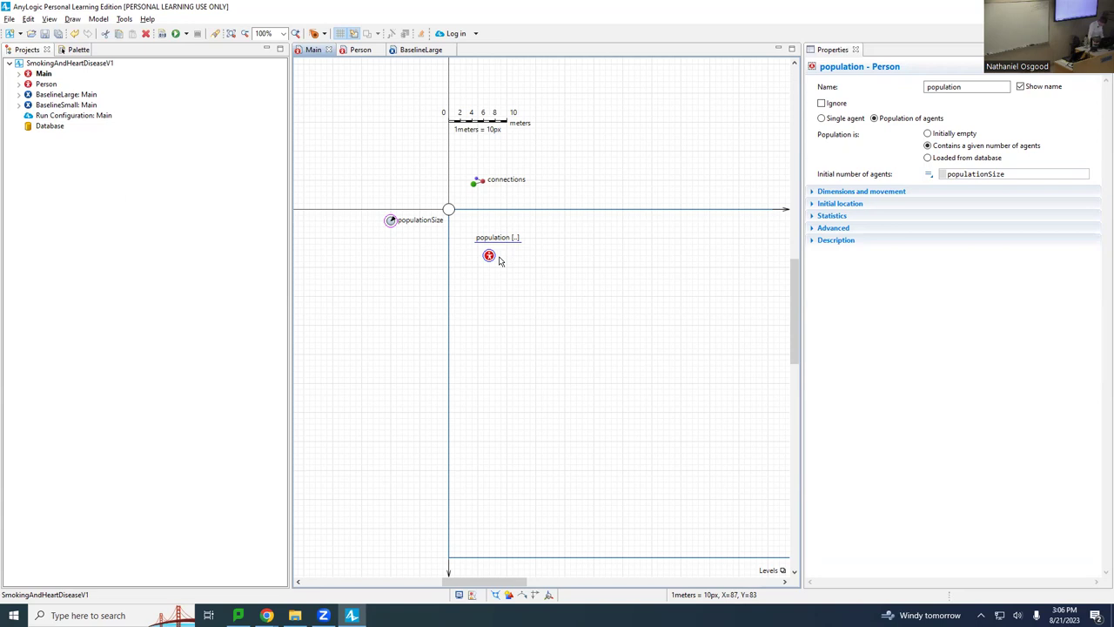
pyautogui.hotkey('alt', 'Tab')
pyautogui.hotkey('alt', 'Tab')
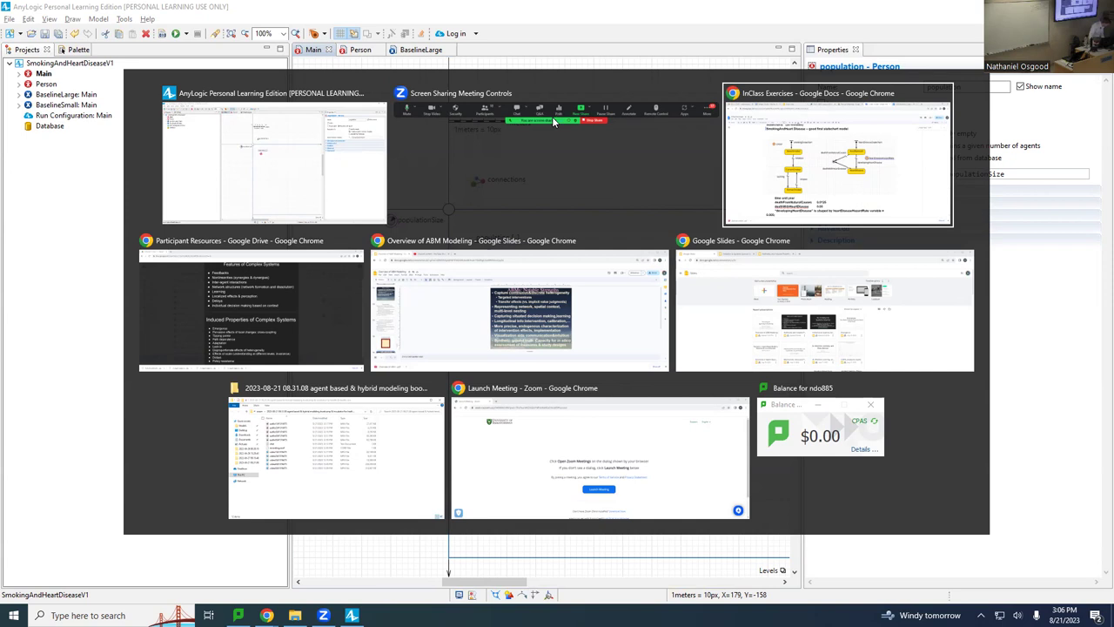
pyautogui.hotkey('alt', 'Tab')
pyautogui.hotkey('alt', 'Tab')
pyautogui.hotkey('alt', 'Tab')
pyautogui.hotkey('alt', 'Tab')
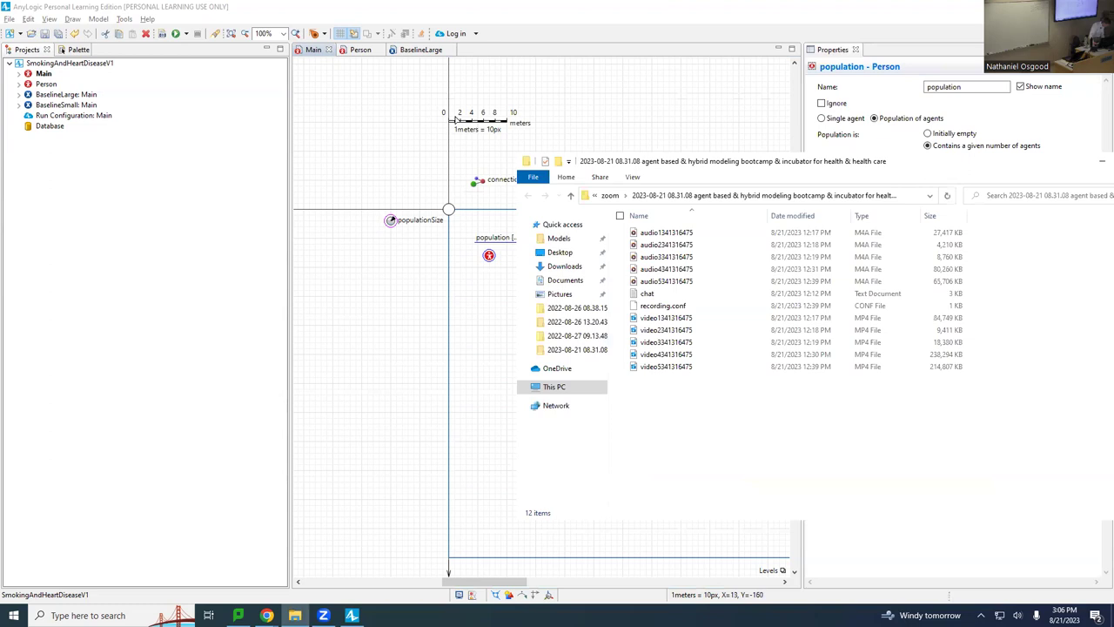
pyautogui.hotkey('alt', 'Tab')
pyautogui.hotkey('alt', 'Tab')
pyautogui.hotkey('alt', 'Tab')
pyautogui.hotkey('alt', 'Tab')
pyautogui.hotkey('alt', 'Tab')
pyautogui.hotkey('alt', 'Tab')
pyautogui.hotkey('alt', 'Tab')
pyautogui.hotkey('alt', 'Tab')
pyautogui.hotkey('alt', 'Tab')
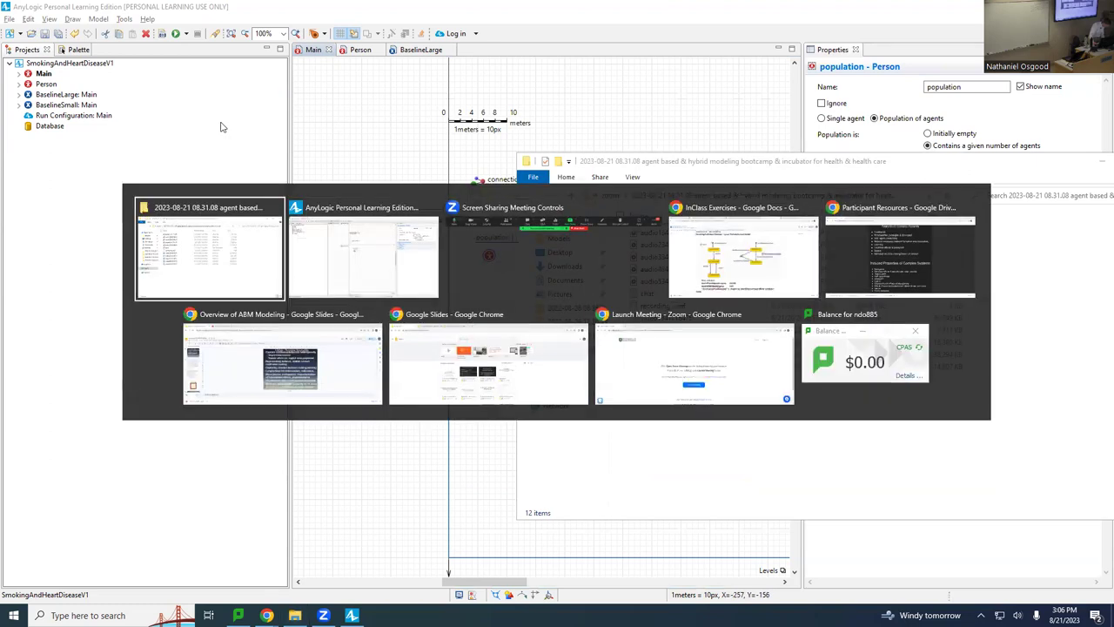
pyautogui.hotkey('alt', 'shift', 'Tab')
pyautogui.hotkey('alt', 'shift', 'Tab')
pyautogui.hotkey('alt', 'shift', 'Tab')
pyautogui.hotkey('alt', 'shift', 'Tab')
pyautogui.hotkey('alt', 'shift', 'Tab')
pyautogui.hotkey('alt', 'shift', 'Tab')
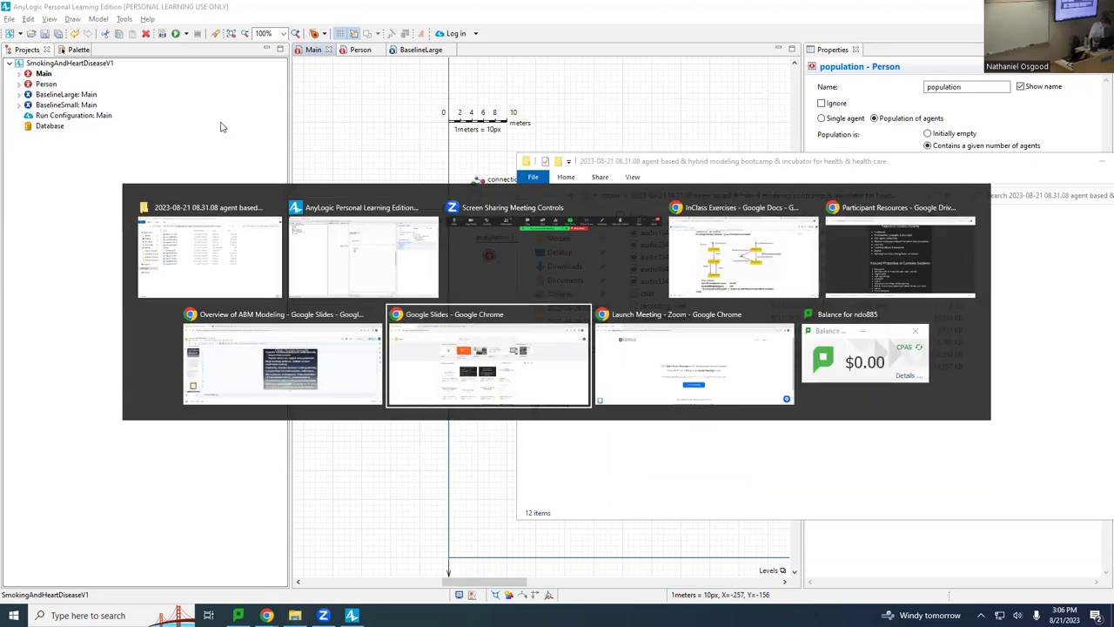
pyautogui.press('Escape')
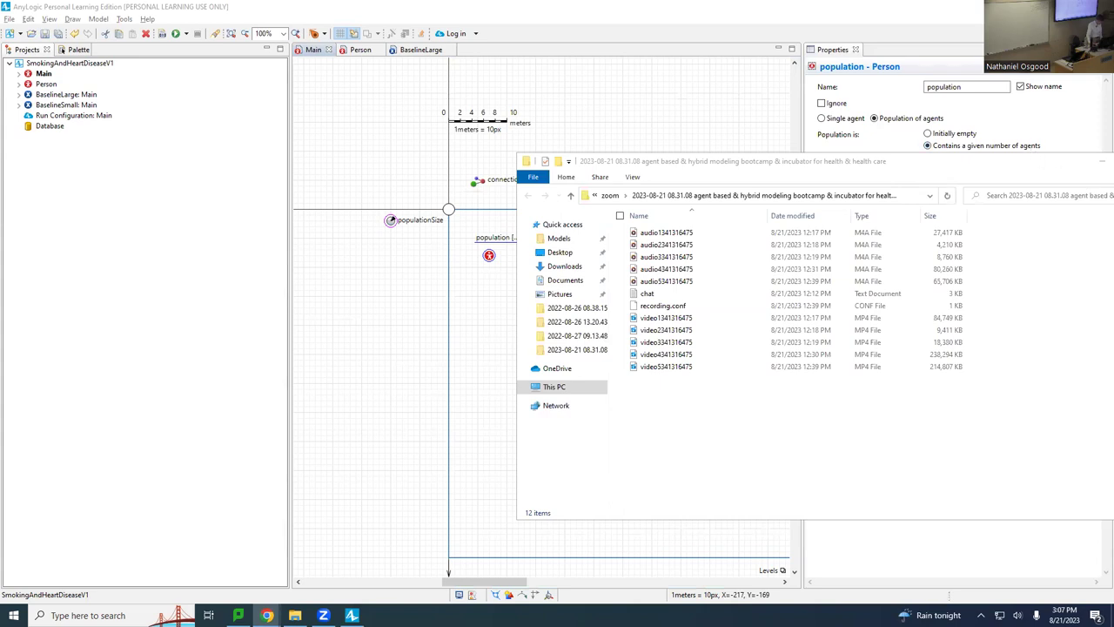
# - Switch to Google Drive in Chrome, show SmokingAndHeartDiseaseV1.alp in the Models Built in Class folder under Participant Resources, and return to AnyLogic
pyautogui.hotkey('alt', 'Tab')
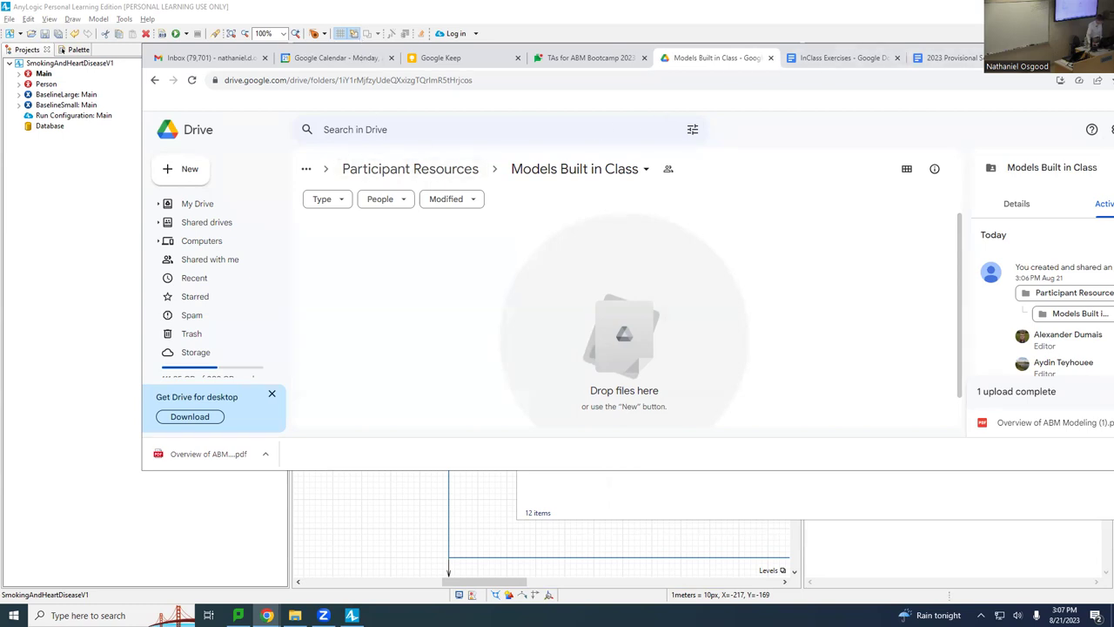
pyautogui.doubleClick(975, 54)
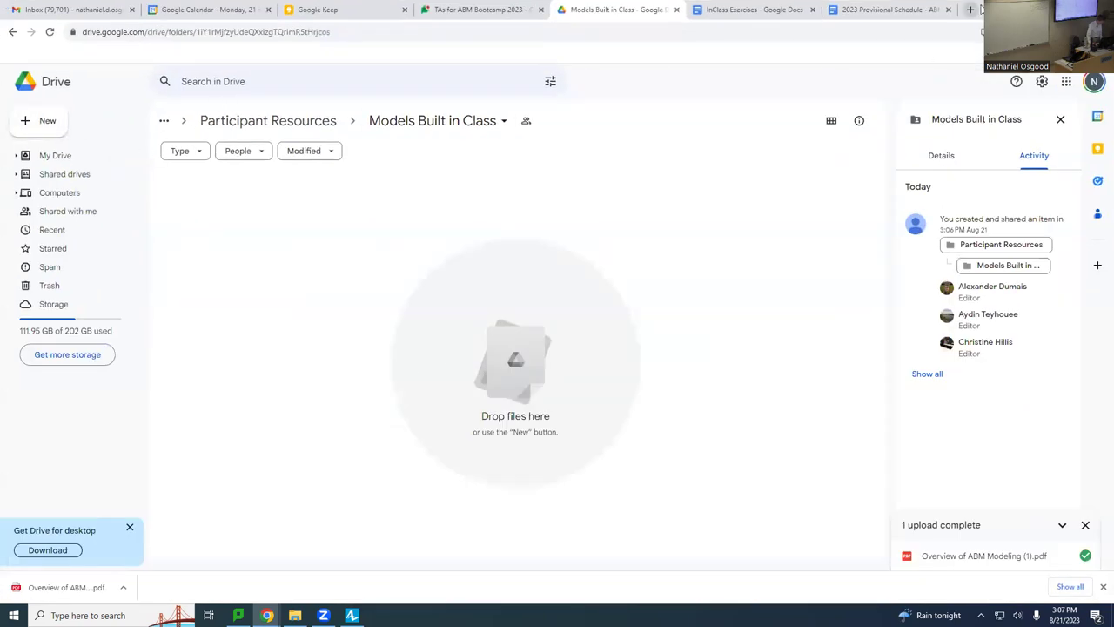
pyautogui.click(1024, 9)
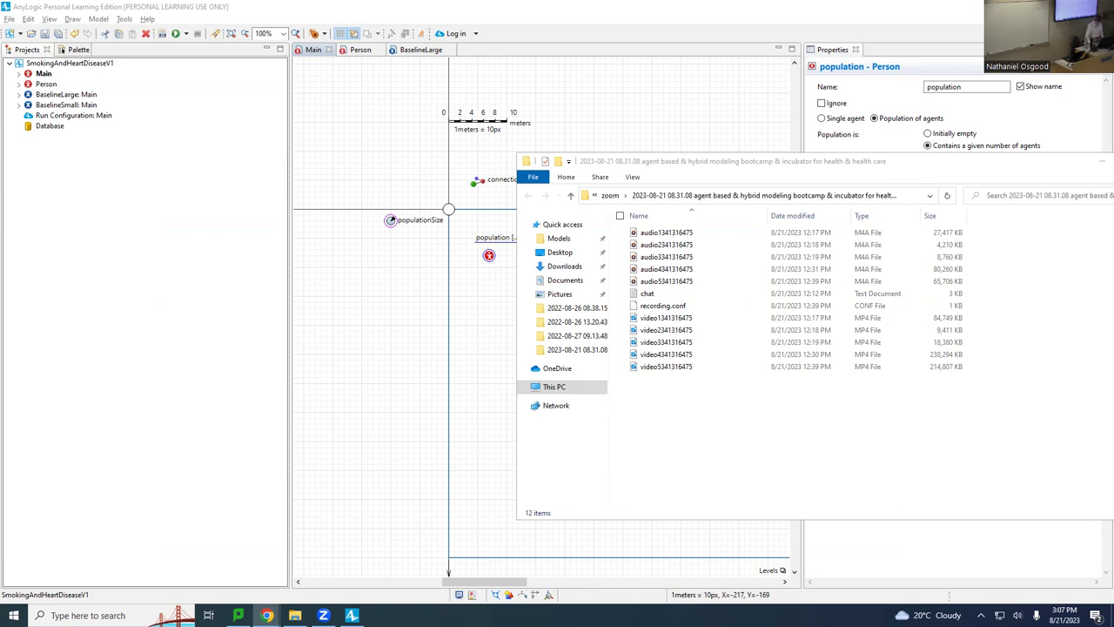
pyautogui.hotkey('alt', 'Tab')
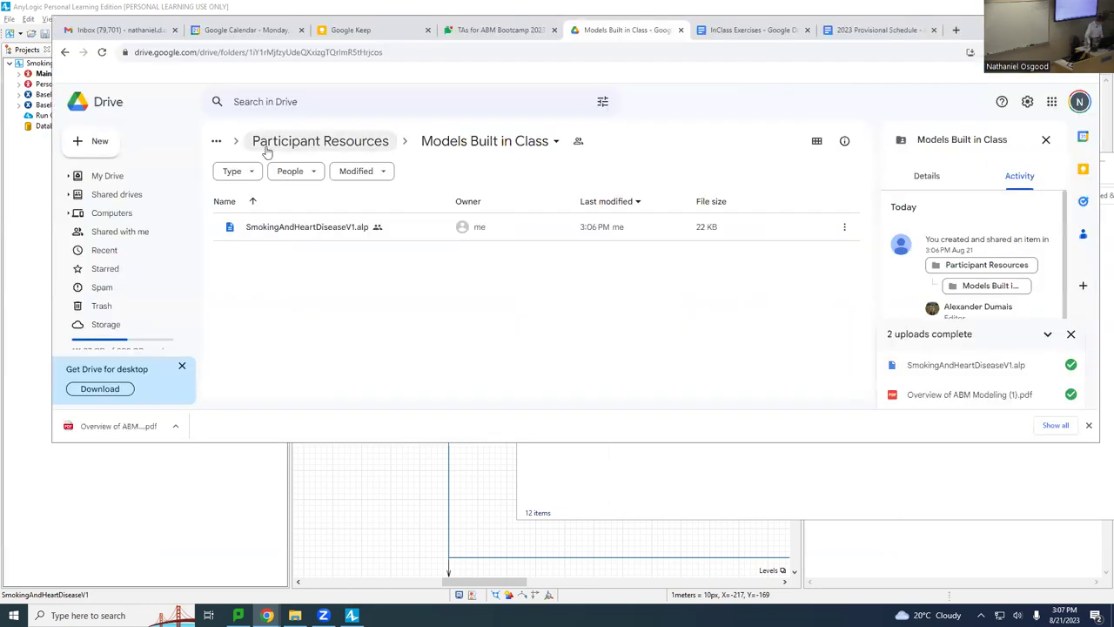
pyautogui.click(293, 148)
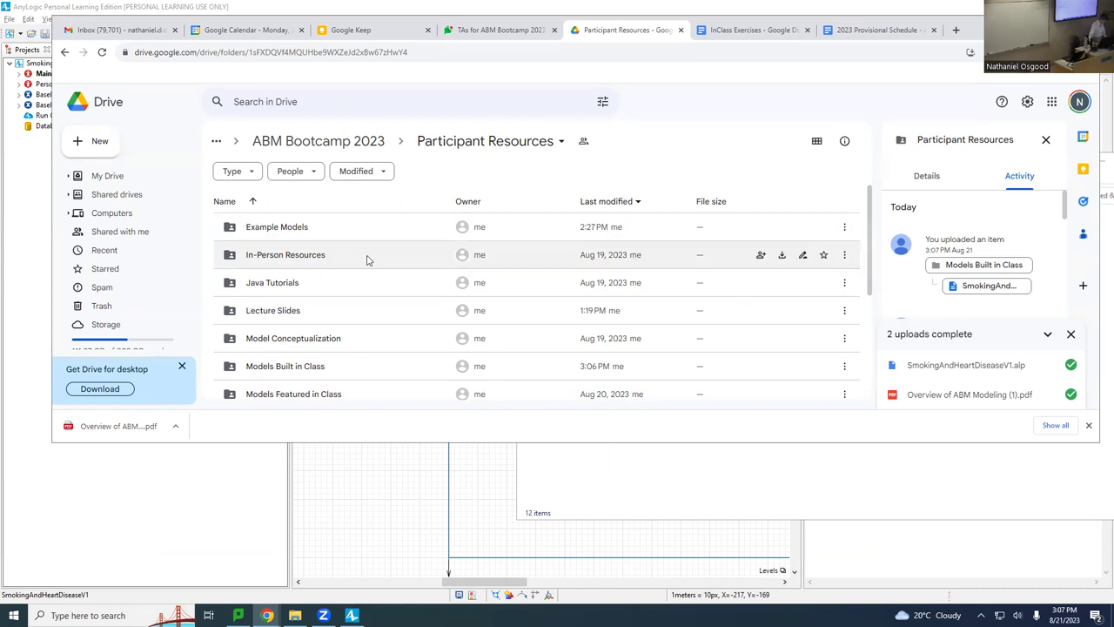
pyautogui.scroll(-3, 365, 278)
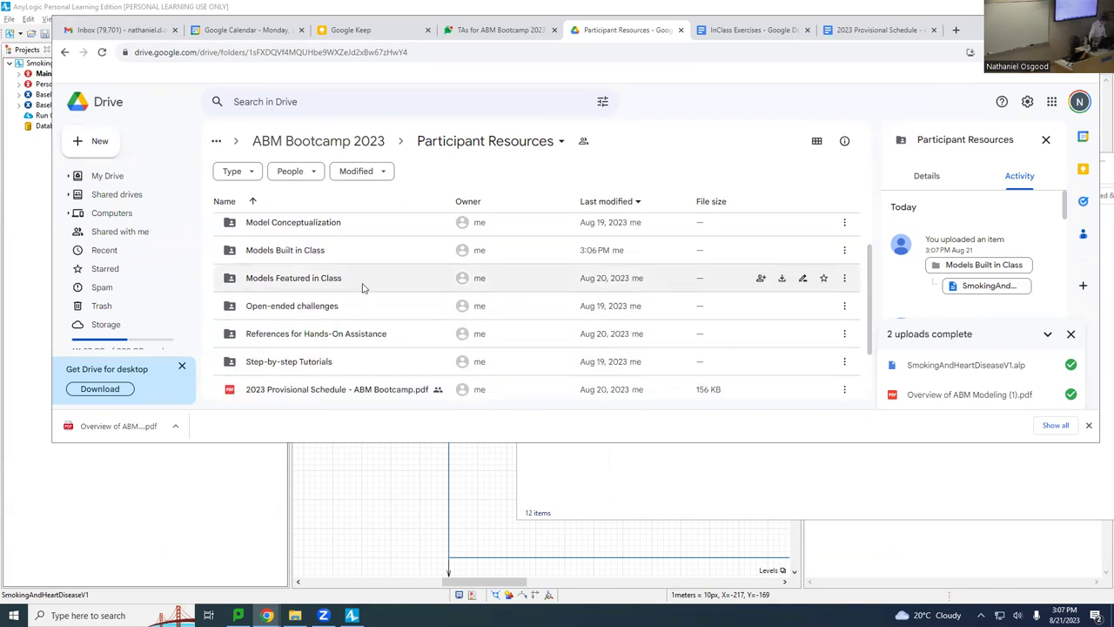
pyautogui.click(276, 253)
pyautogui.doubleClick(276, 254)
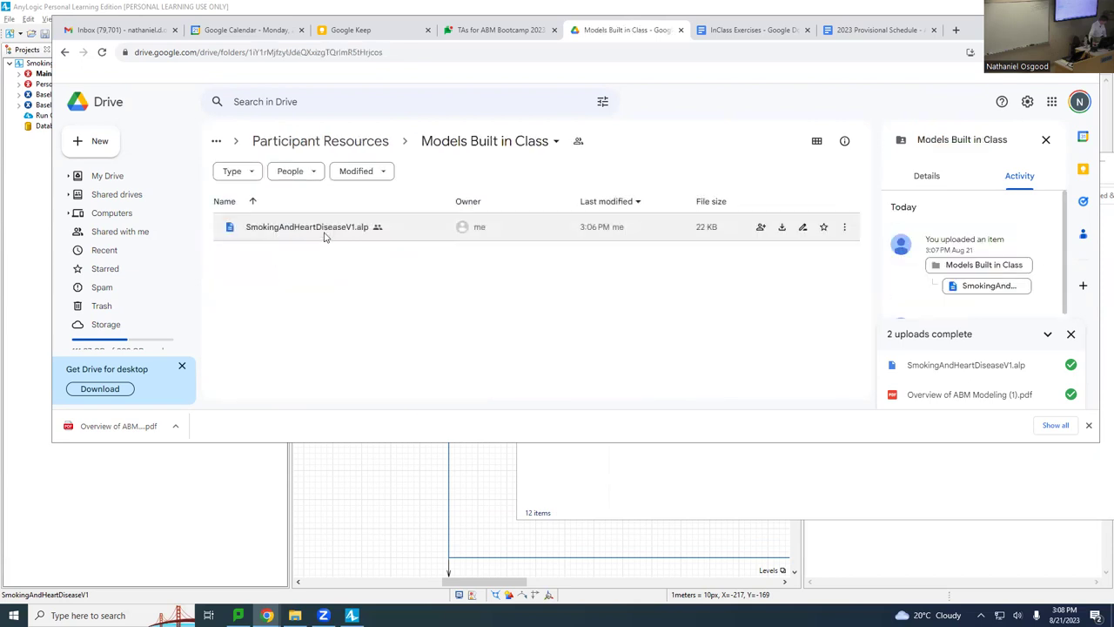
pyautogui.click(353, 139)
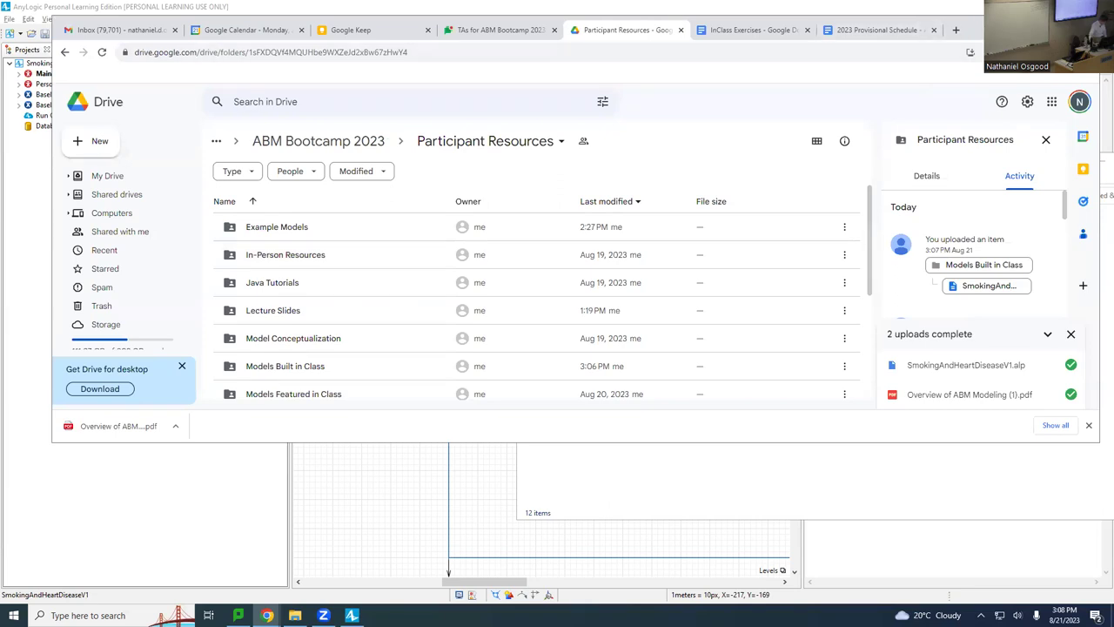
pyautogui.click(1035, 21)
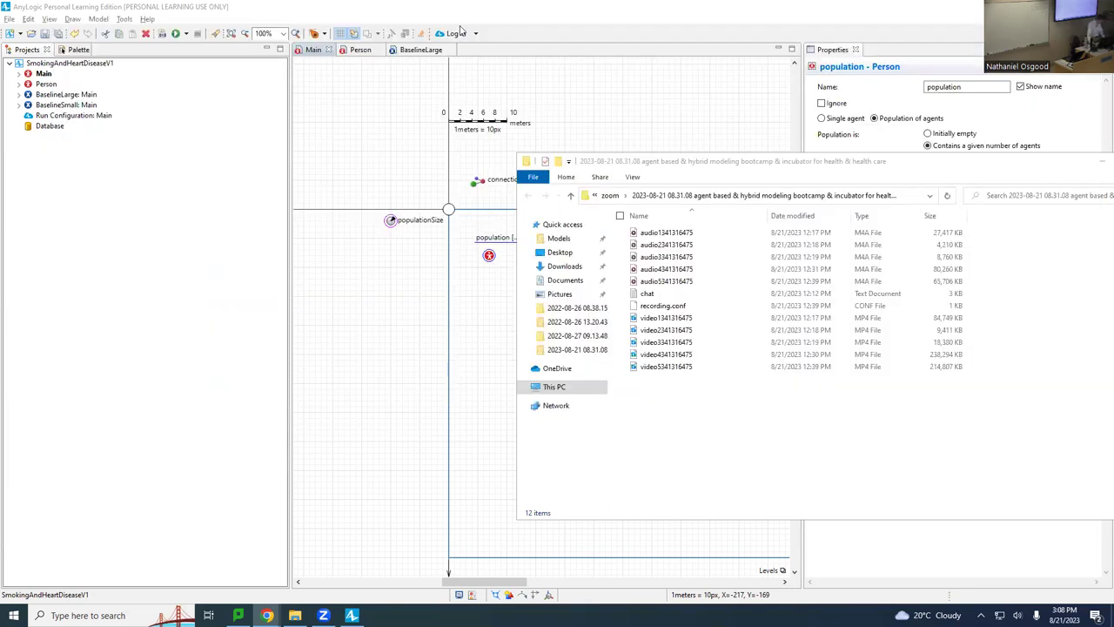
pyautogui.click(639, 164)
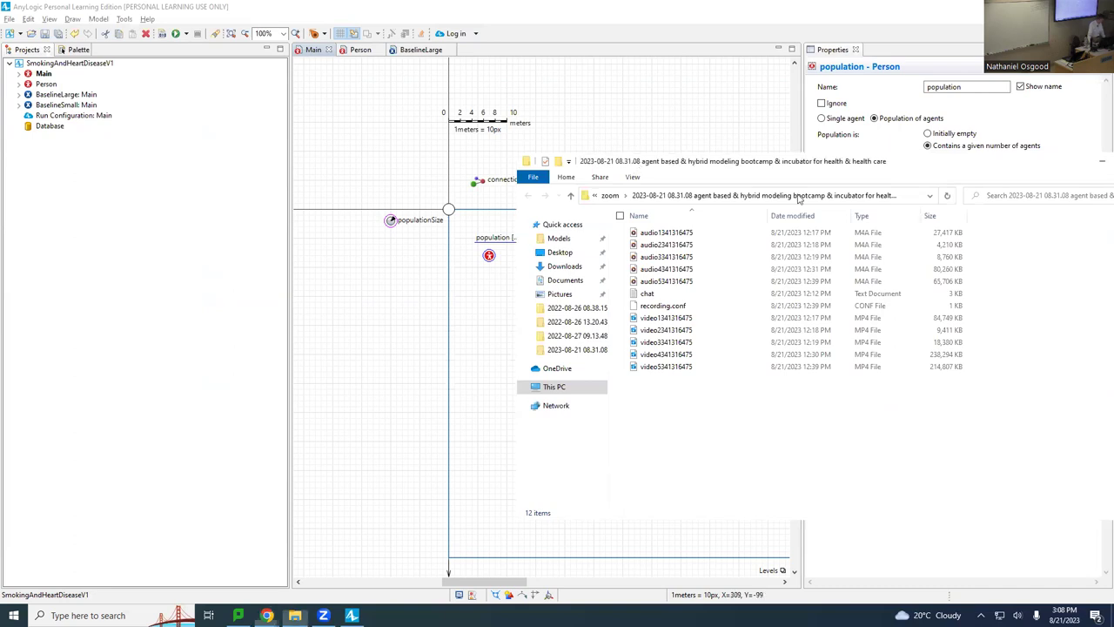
pyautogui.hotkey('alt', 'Tab')
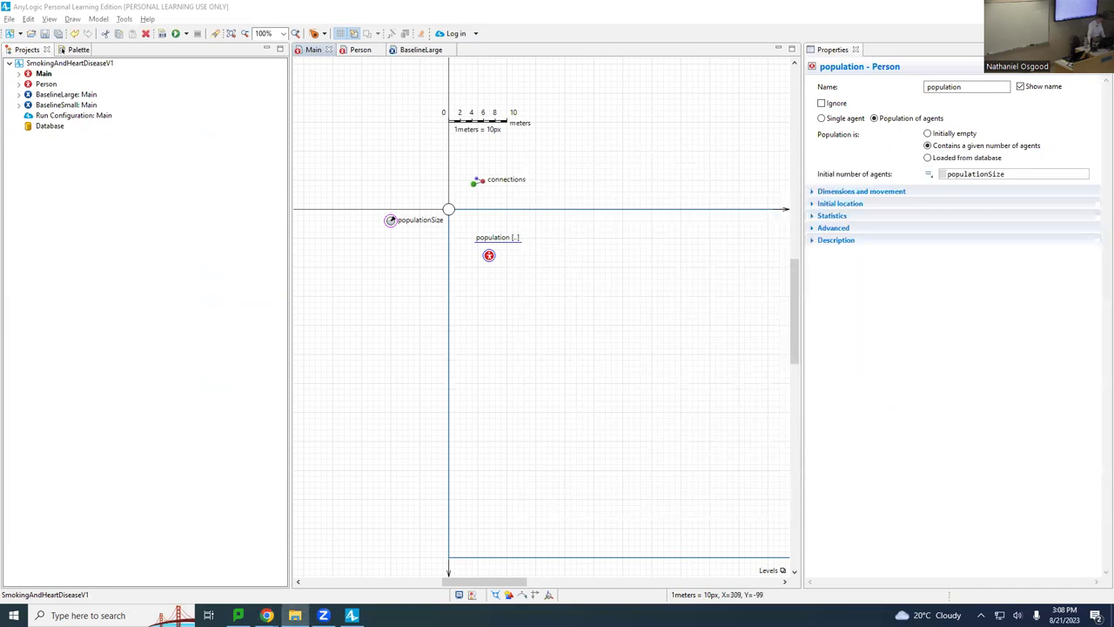
pyautogui.click(691, 4)
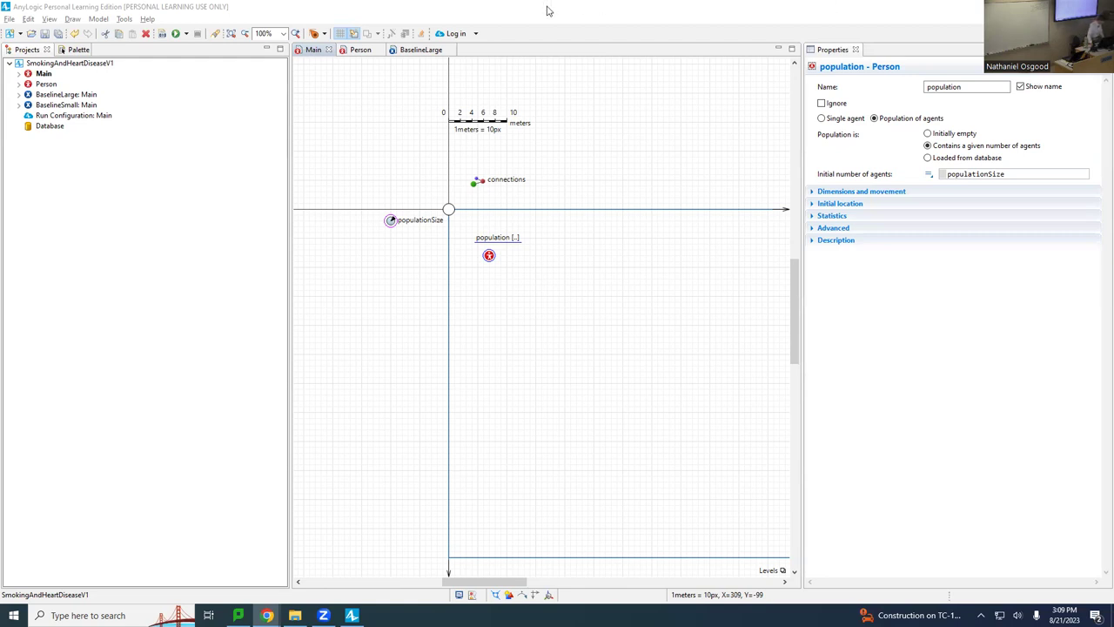
# - Add a statechart entry point named smokingStatechart to the Person agent type's diagram, just below the connections element
pyautogui.click(356, 50)
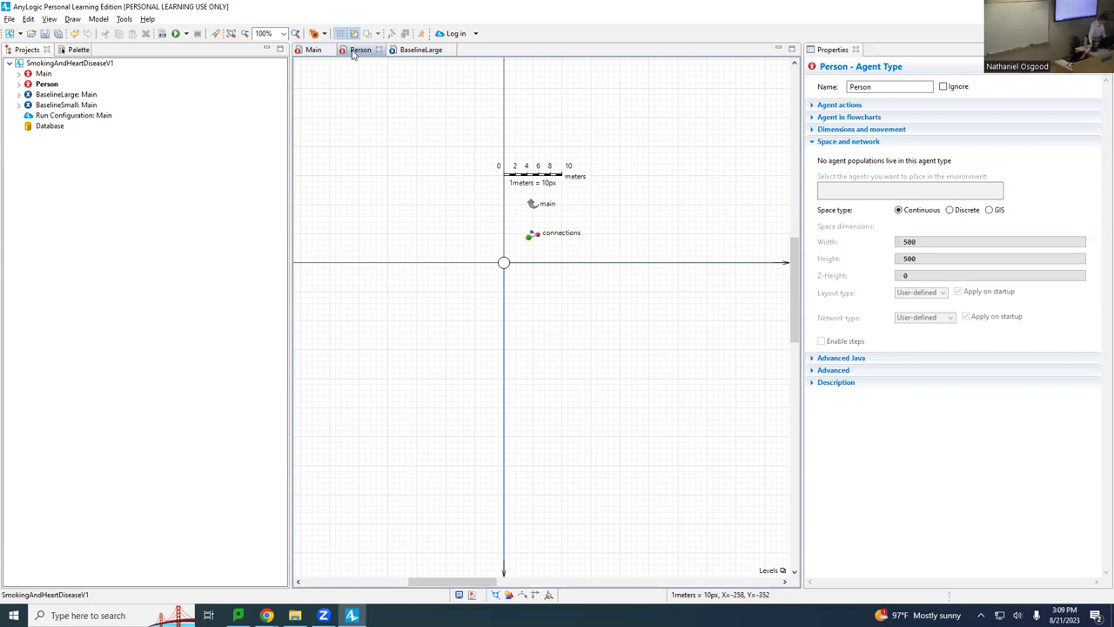
pyautogui.click(77, 50)
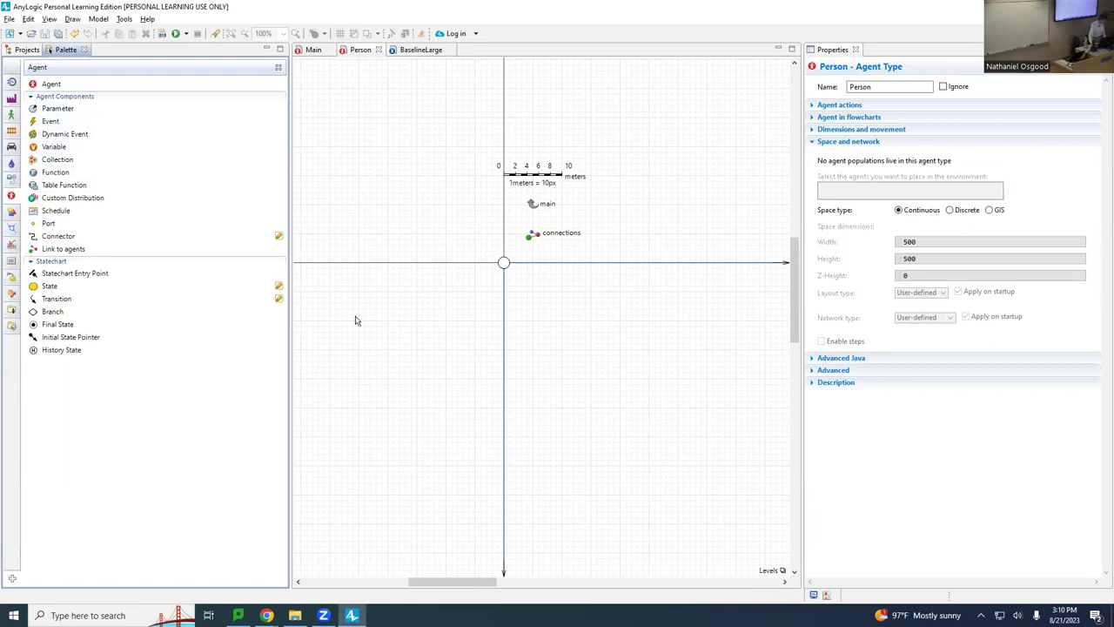
pyautogui.click(14, 201)
pyautogui.moveTo(139, 281)
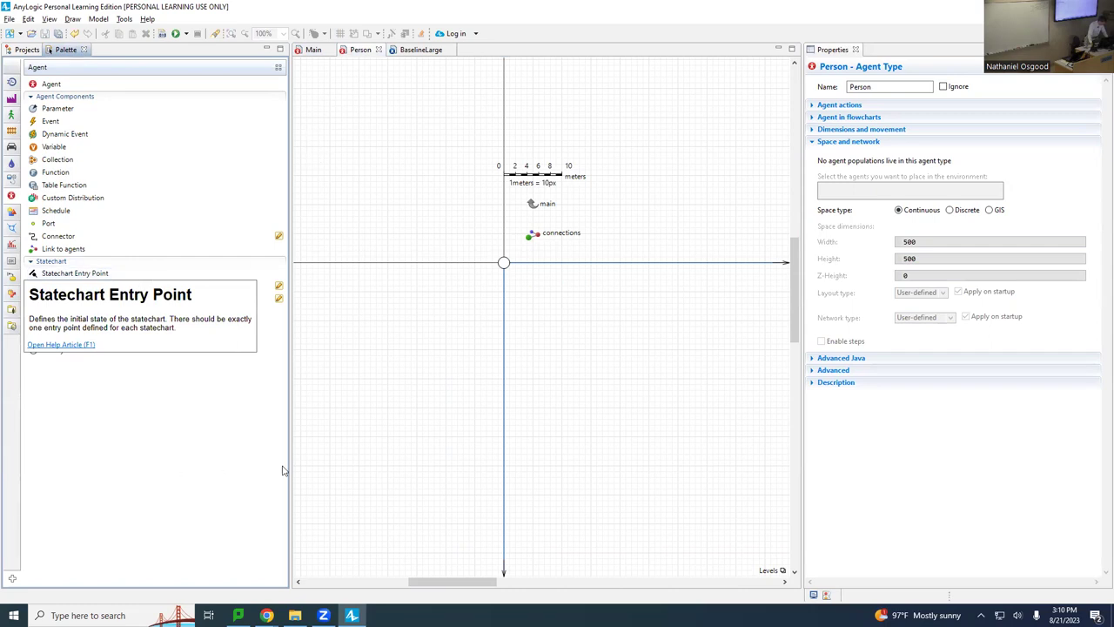
pyautogui.click(331, 439)
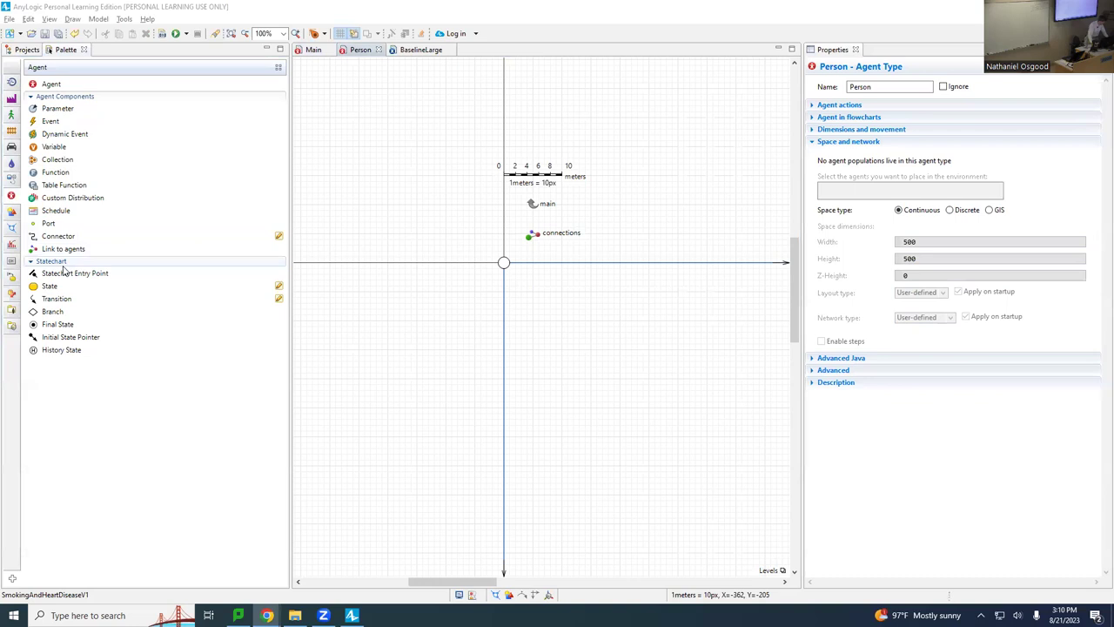
pyautogui.moveTo(53, 278); pyautogui.dragTo(564, 296)
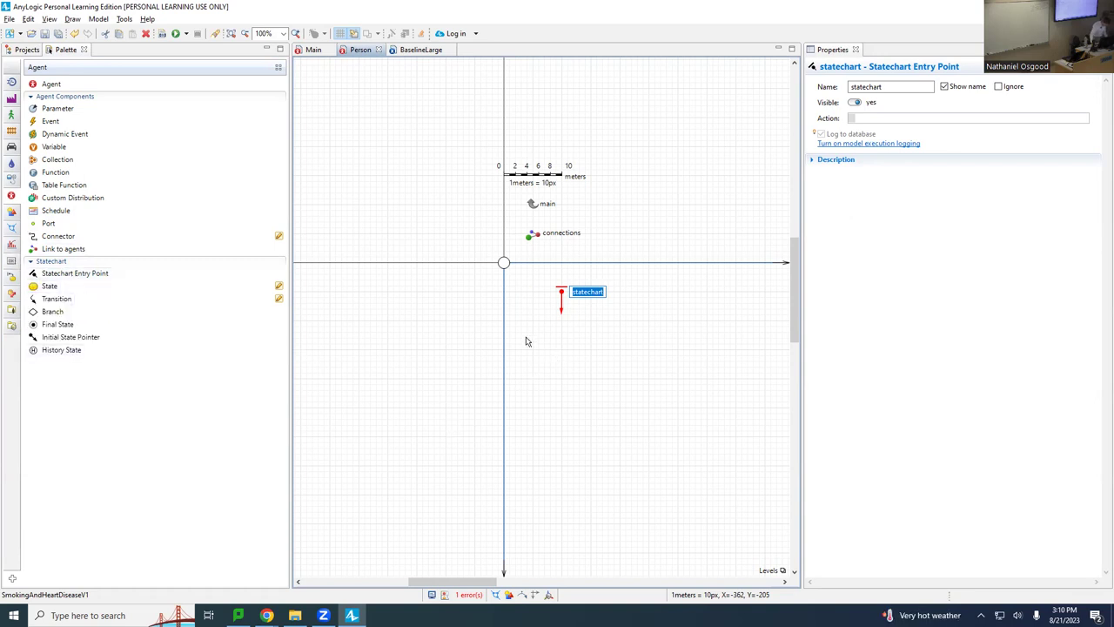
pyautogui.write('smokingStatechart')
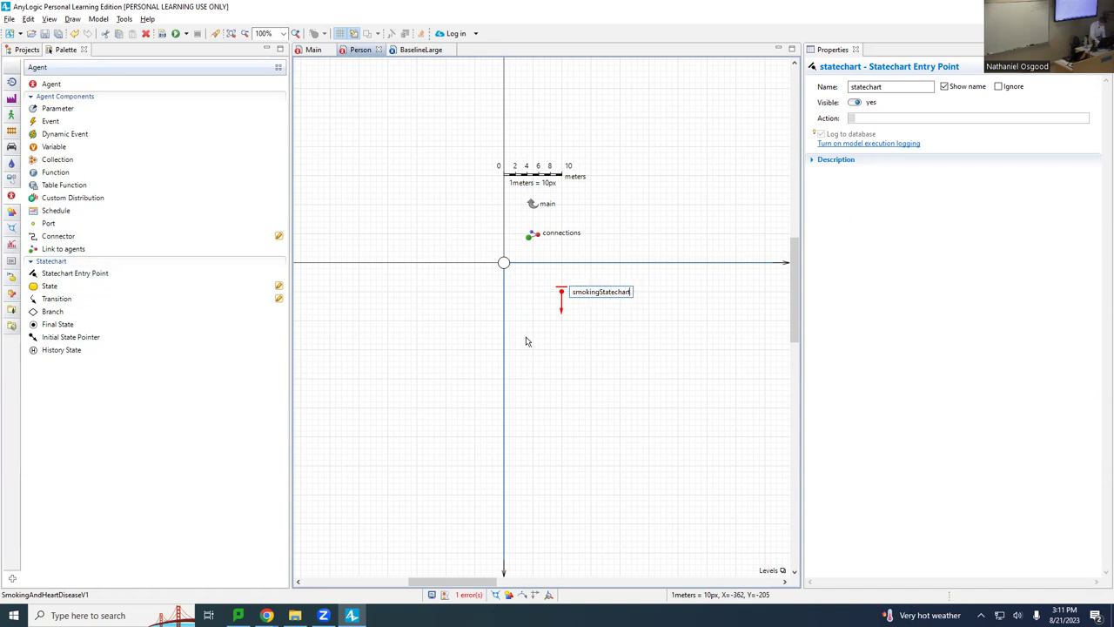
pyautogui.press('Return')
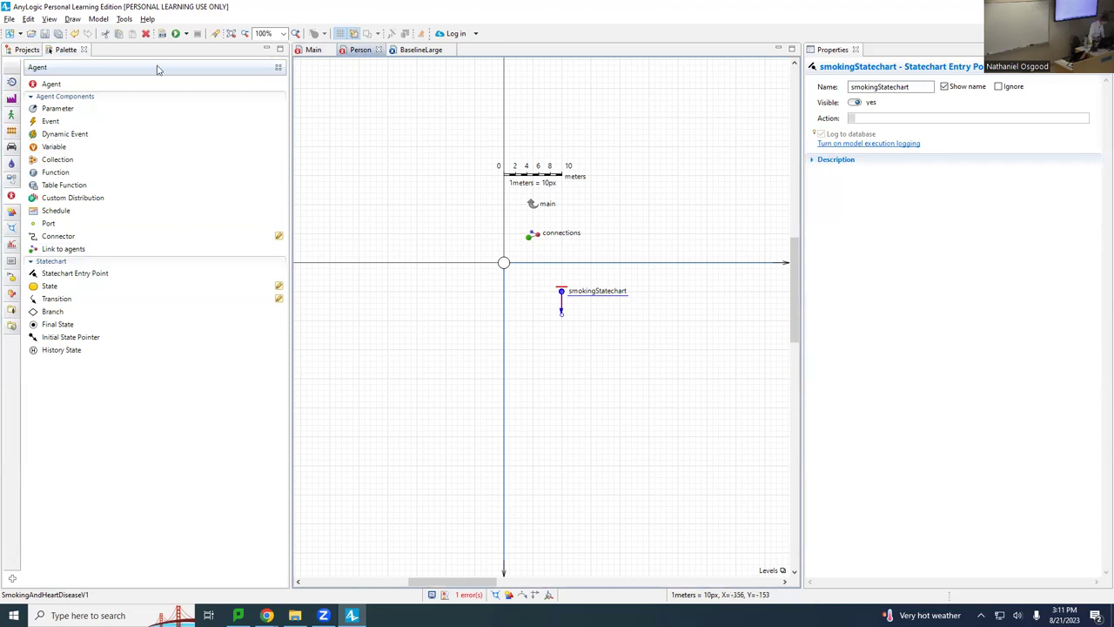
# - Add a state named NeverSmoker at the end of the smokingStatechart entry arrow so that the two connect
pyautogui.click(283, 33)
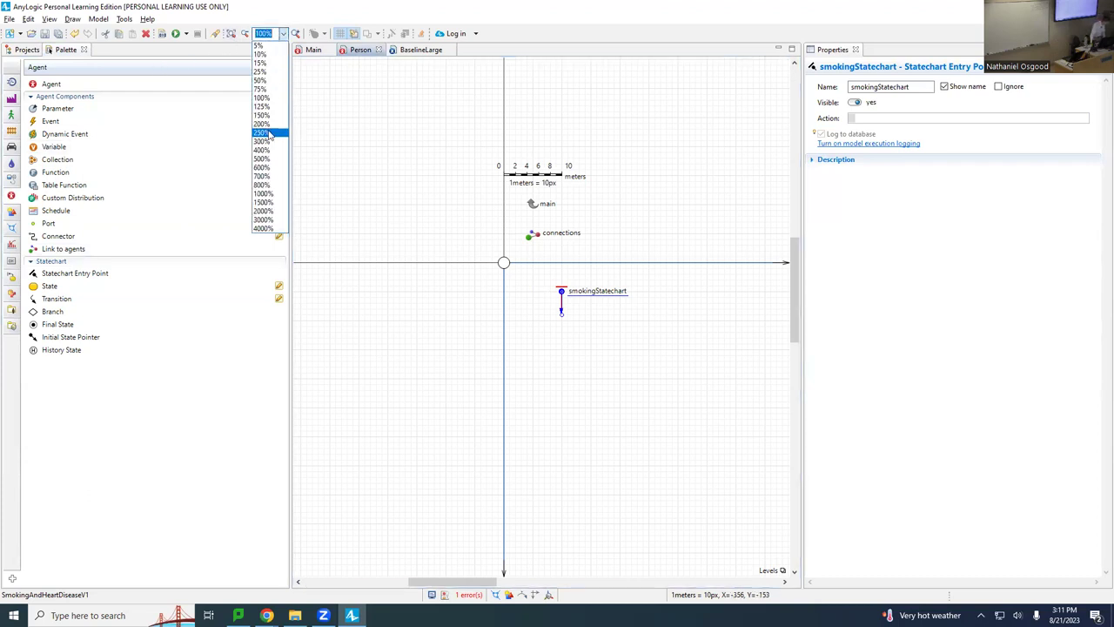
pyautogui.click(261, 123)
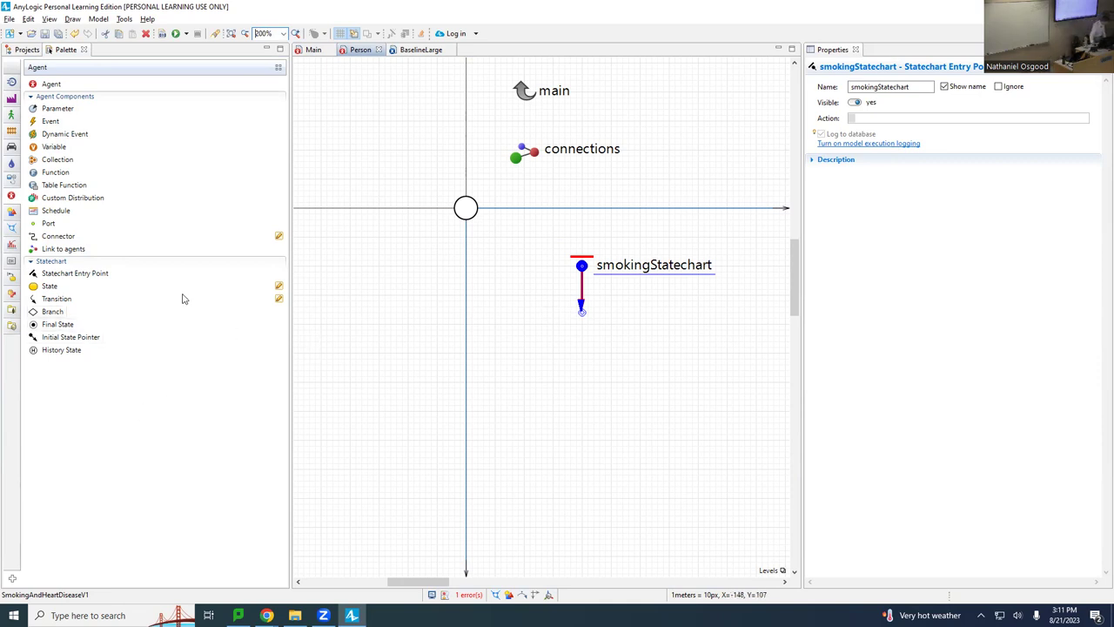
pyautogui.moveTo(119, 294)
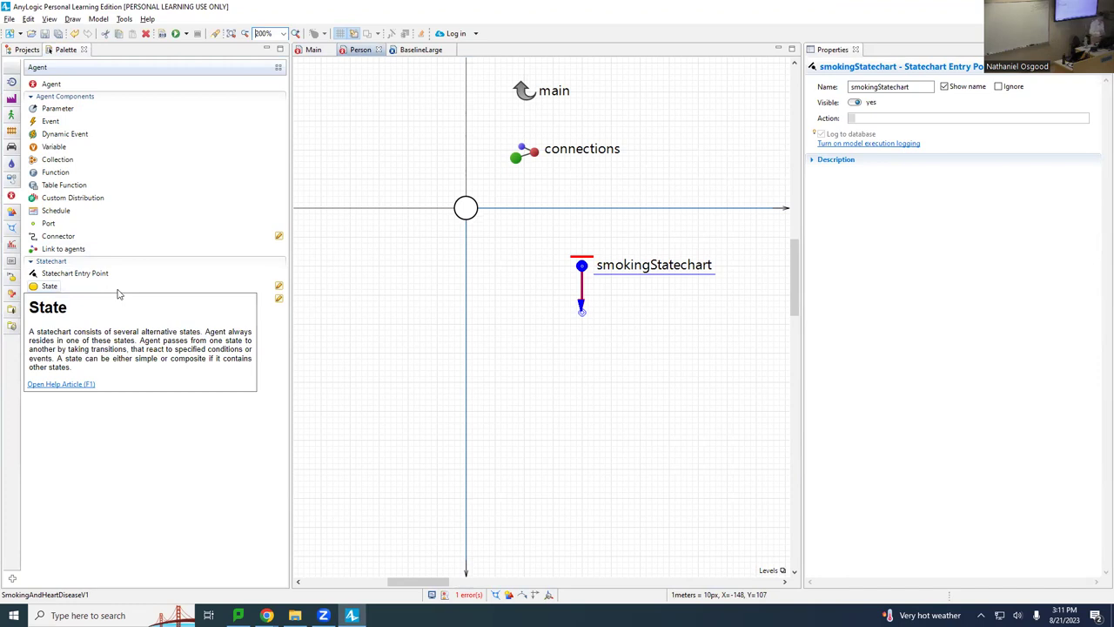
pyautogui.moveTo(119, 287); pyautogui.dragTo(523, 315)
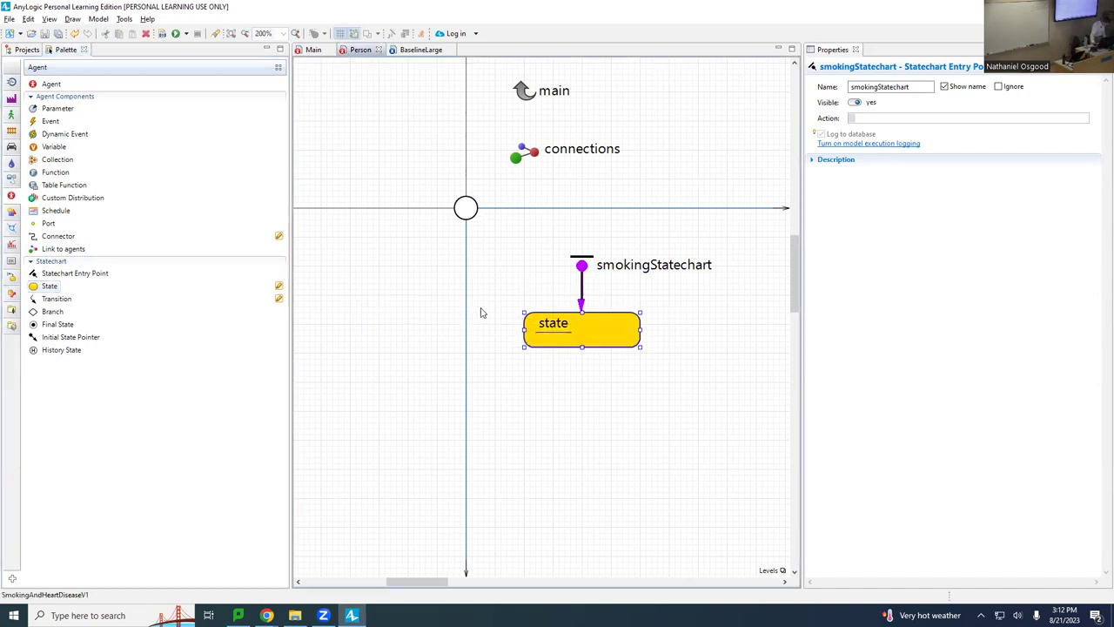
pyautogui.write('Never')
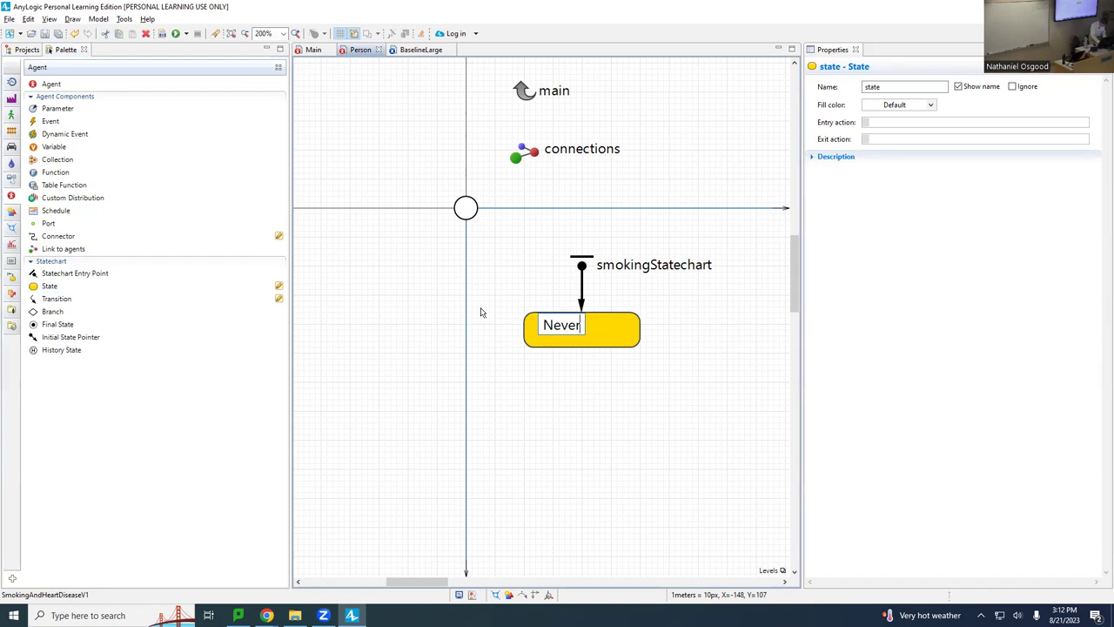
pyautogui.write('Smoker')
pyautogui.press('Return')
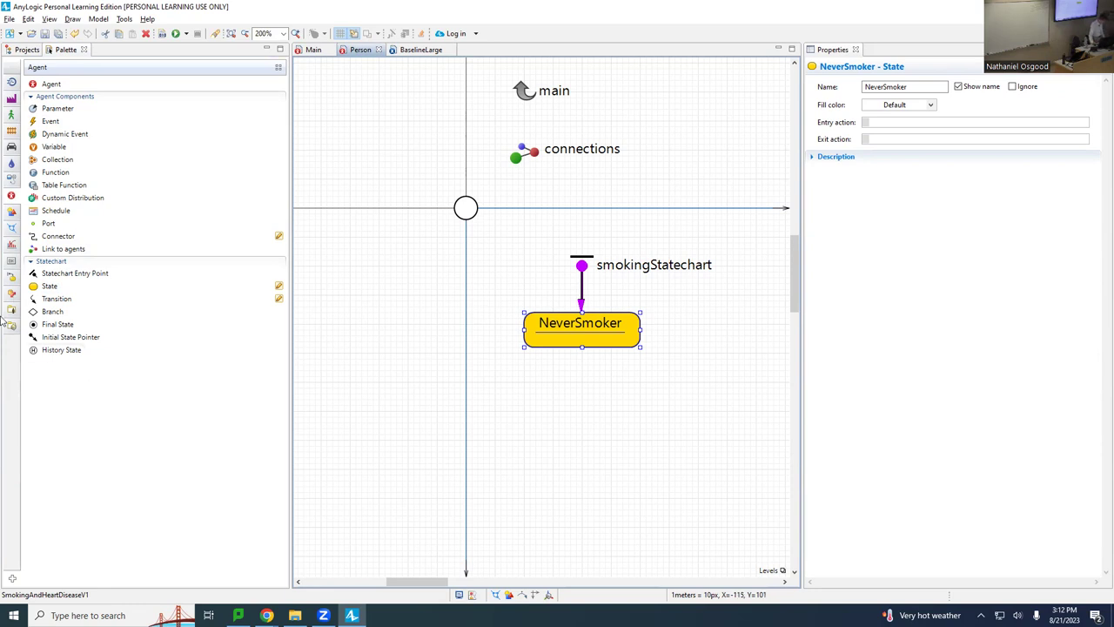
# - Add a second state named CurrentSmoker directly below the NeverSmoker state, leaving a gap between them
pyautogui.moveTo(43, 286); pyautogui.dragTo(521, 415)
pyautogui.write('CurrentSmoker')
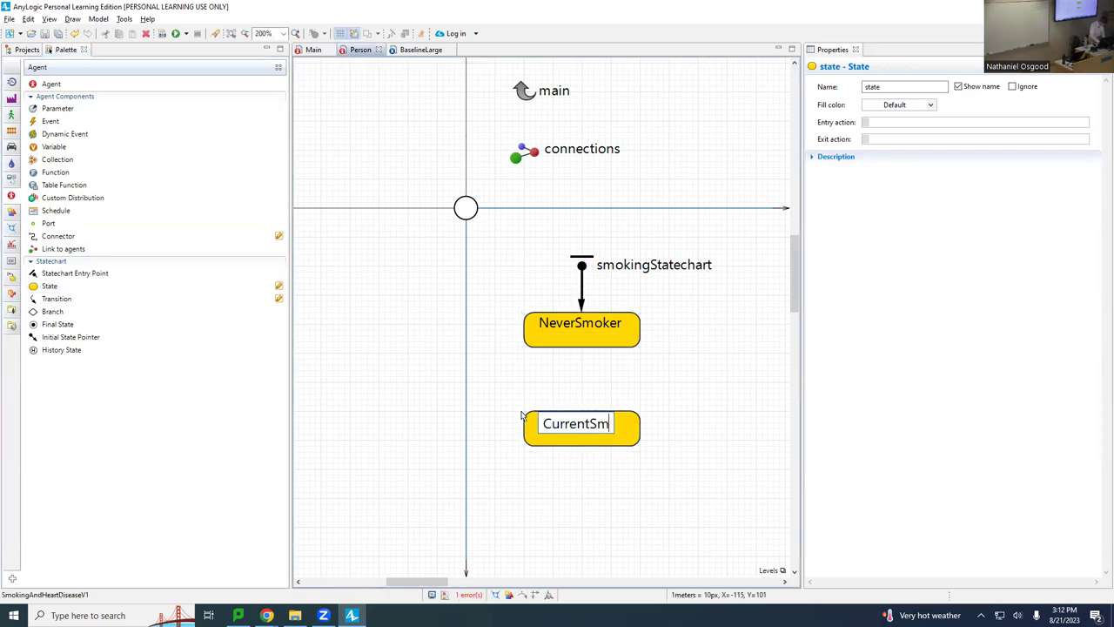
pyautogui.press('Return')
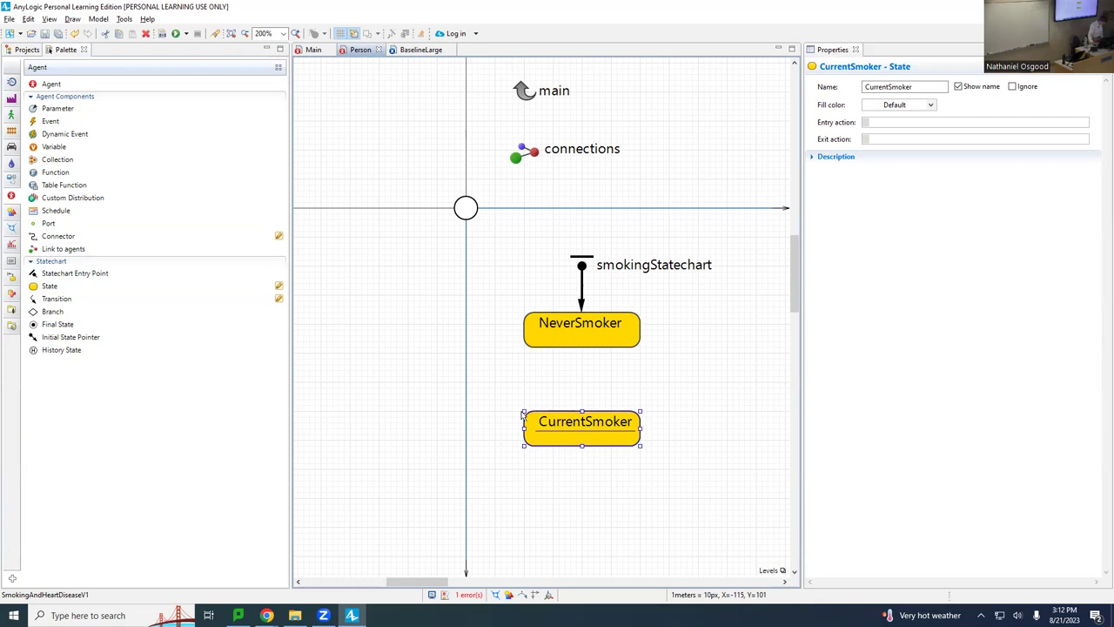
# - Add a third state named FormerSmoker below the CurrentSmoker state, leaving a gap between them
pyautogui.scroll(-2, 574, 406)
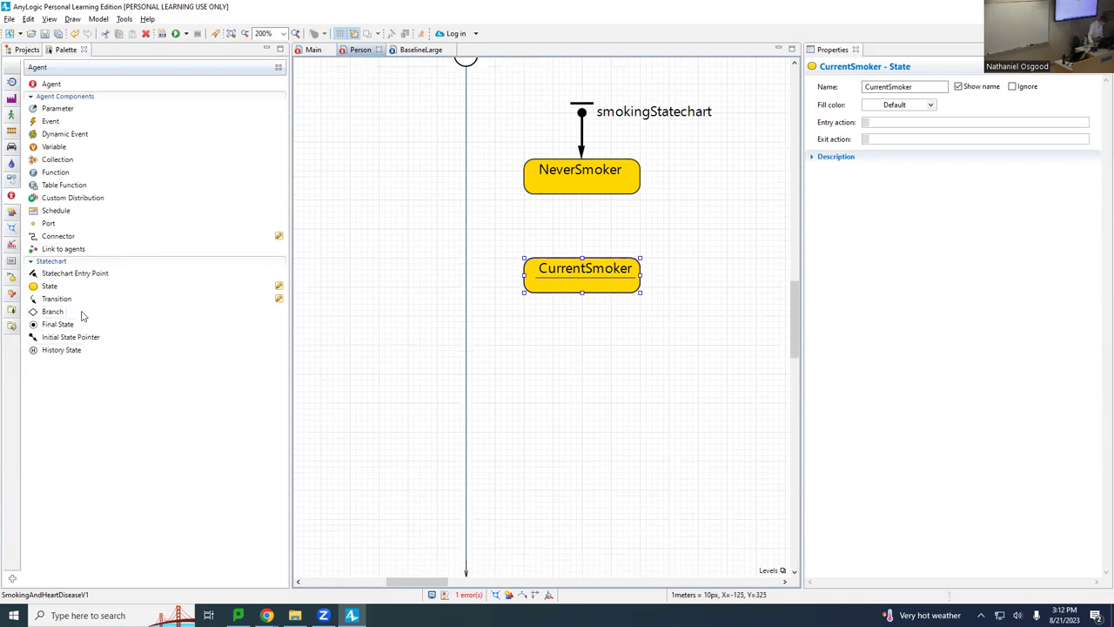
pyautogui.moveTo(26, 288); pyautogui.dragTo(516, 379)
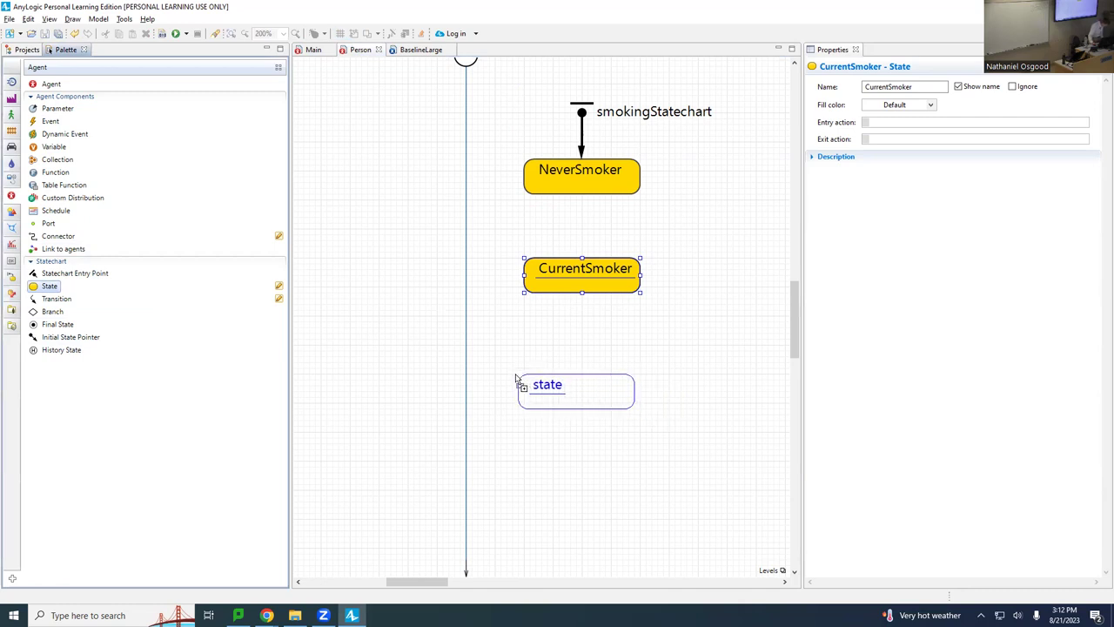
pyautogui.moveTo(516, 381); pyautogui.dragTo(517, 346)
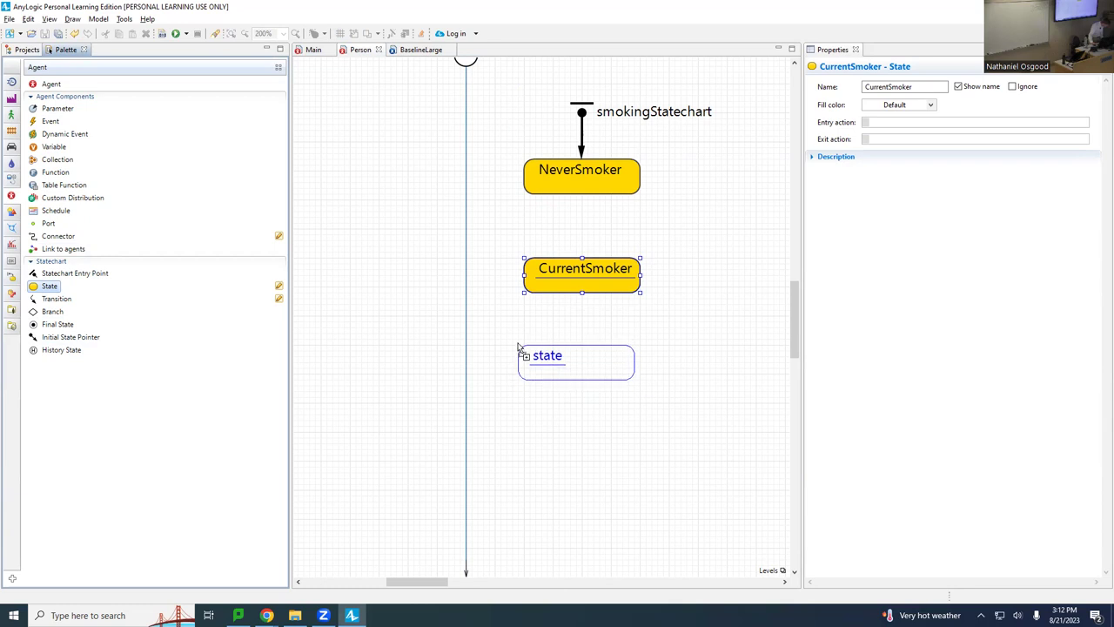
pyautogui.moveTo(517, 347); pyautogui.dragTo(515, 380)
pyautogui.write('FormerSmoker')
pyautogui.press('Return')
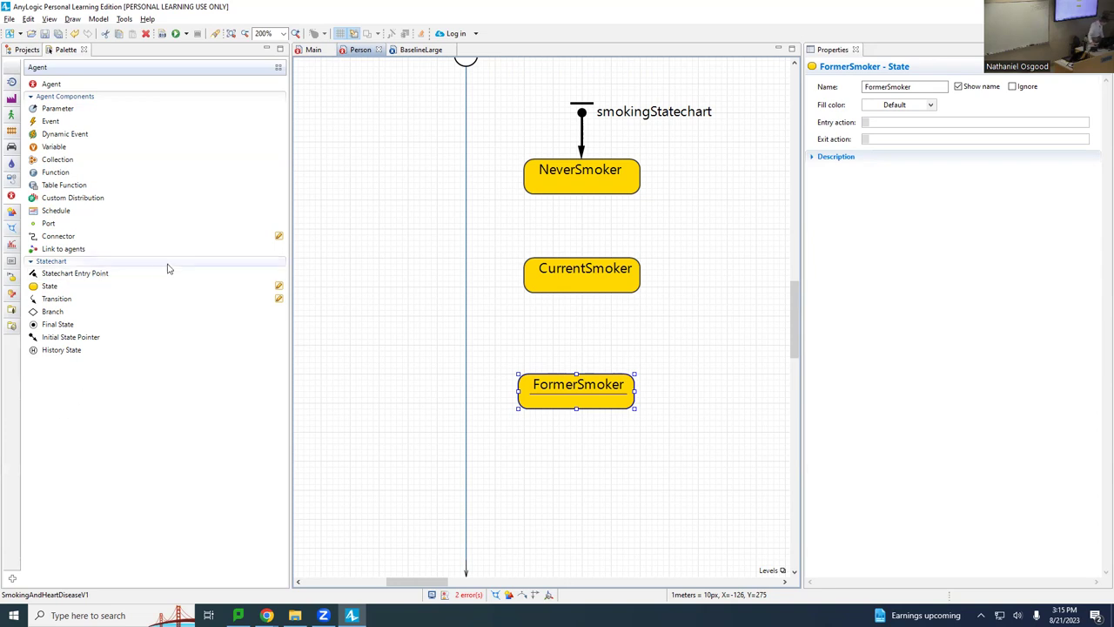
# - Add a transition from the NeverSmoker state down to the CurrentSmoker state, with both ends connected
pyautogui.click(55, 299)
pyautogui.moveTo(582, 193); pyautogui.dragTo(582, 253)
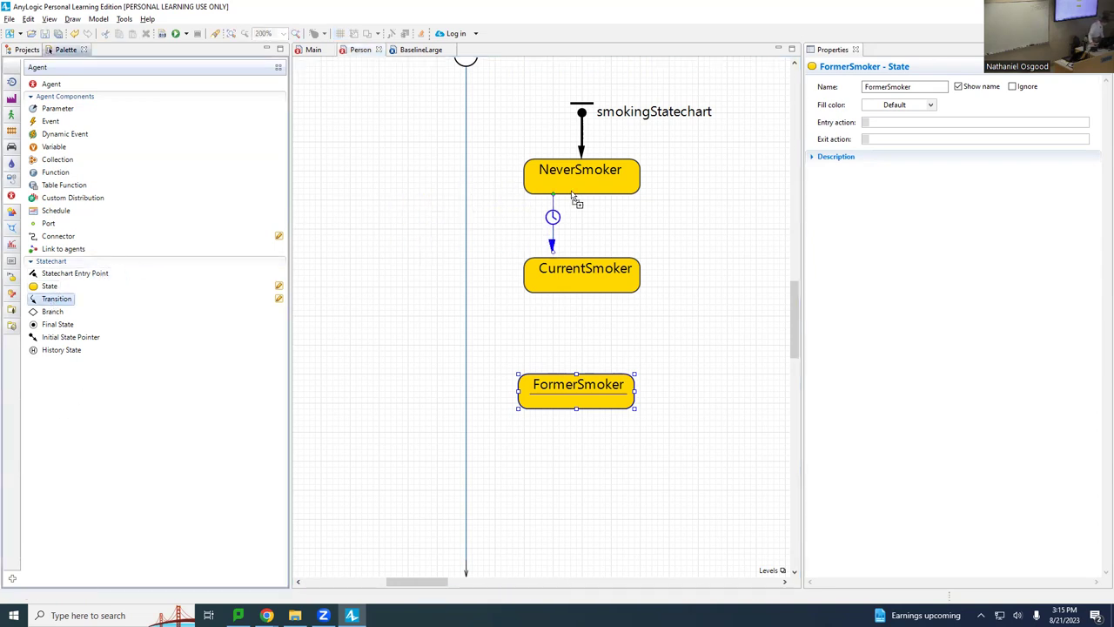
pyautogui.moveTo(582, 195)
pyautogui.mouseDown()
pyautogui.moveTo(311, 193)
pyautogui.moveTo(9, 292)
pyautogui.moveTo(575, 193)
pyautogui.moveTo(119, 264)
pyautogui.moveTo(576, 228)
pyautogui.moveTo(580, 210)
pyautogui.moveTo(95, 260)
pyautogui.moveTo(47, 299)
pyautogui.moveTo(356, 273)
pyautogui.moveTo(542, 224)
pyautogui.moveTo(584, 200)
pyautogui.mouseUp()
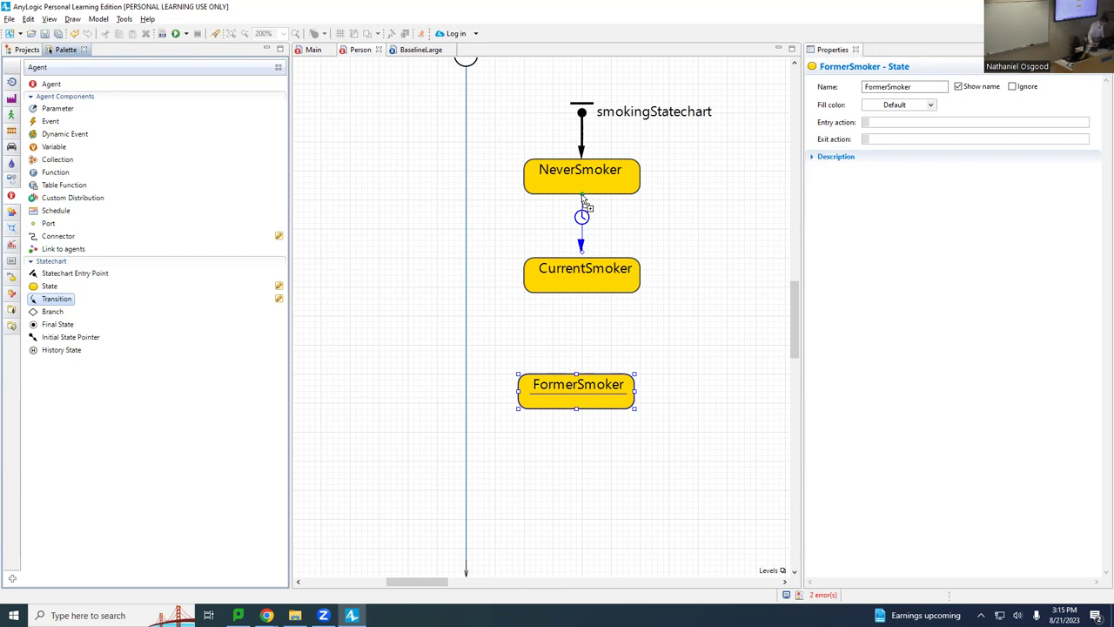
pyautogui.moveTo(583, 201); pyautogui.dragTo(583, 200)
pyautogui.click(578, 252)
pyautogui.moveTo(578, 253); pyautogui.dragTo(583, 256)
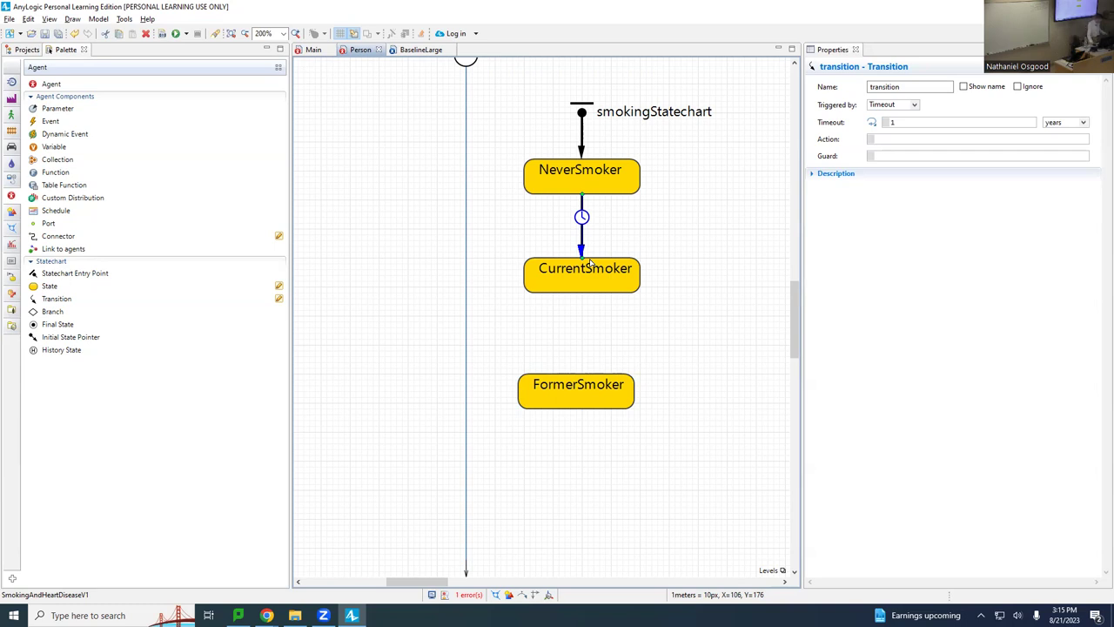
pyautogui.moveTo(582, 255)
pyautogui.mouseDown()
pyautogui.moveTo(635, 242)
pyautogui.moveTo(585, 254)
pyautogui.mouseUp()
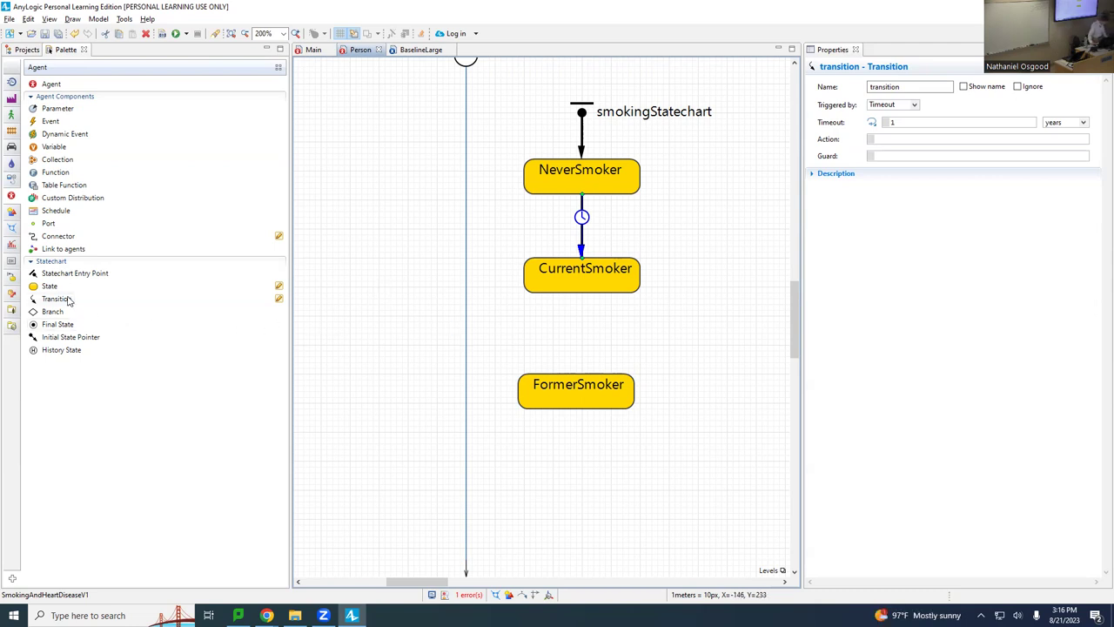
# - Add a transition from the CurrentSmoker state down to the FormerSmoker state, near the states' left side
pyautogui.moveTo(132, 294); pyautogui.dragTo(200, 327)
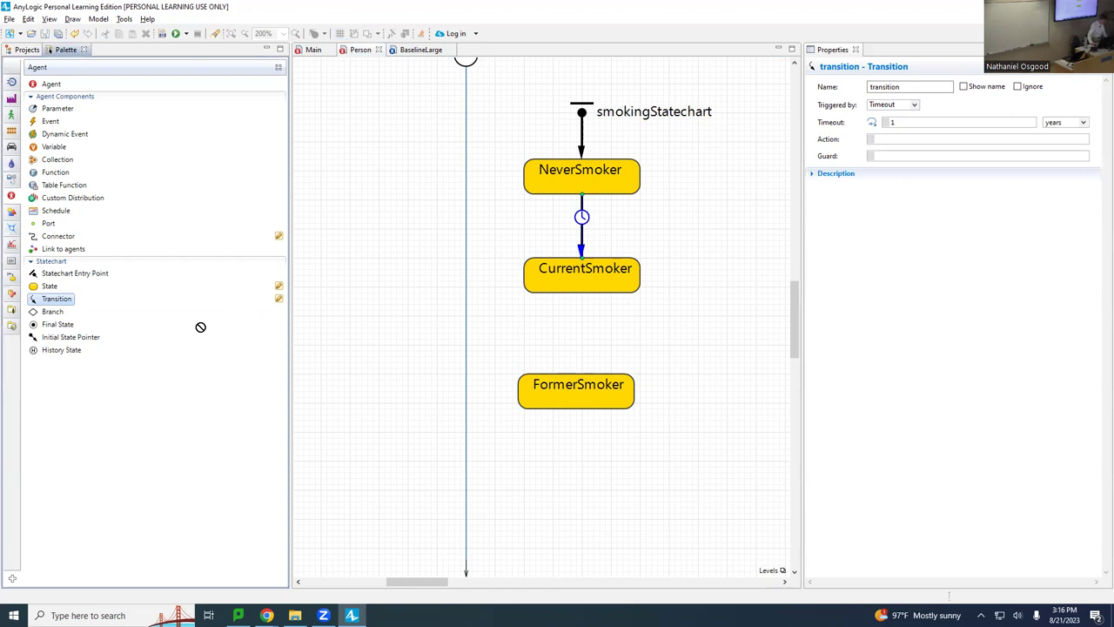
pyautogui.moveTo(201, 327); pyautogui.dragTo(547, 295)
pyautogui.moveTo(547, 295); pyautogui.dragTo(546, 296)
pyautogui.moveTo(546, 352); pyautogui.dragTo(546, 375)
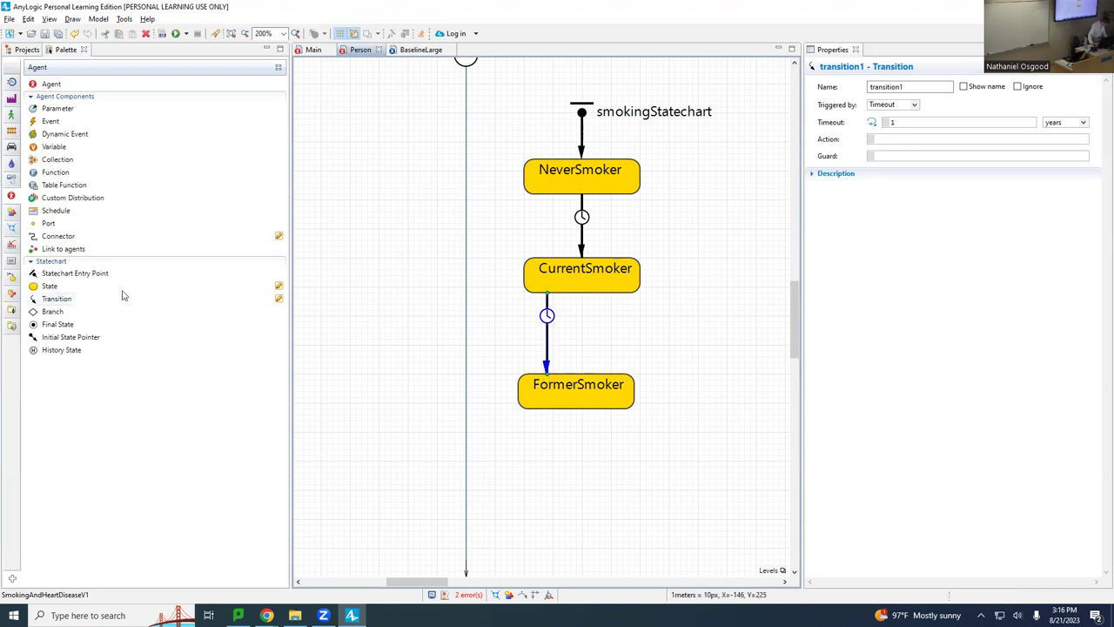
# - Add a return transition from FormerSmoker up to CurrentSmoker and nudge it further right, away from the downward transition
pyautogui.moveTo(52, 298); pyautogui.dragTo(597, 409)
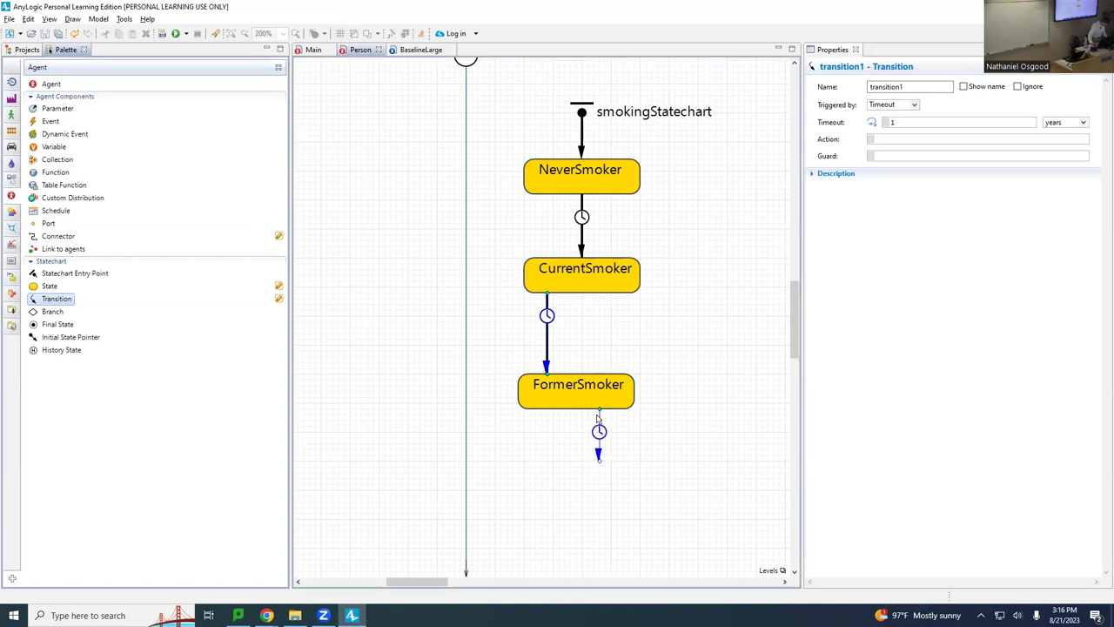
pyautogui.moveTo(600, 466); pyautogui.dragTo(599, 298)
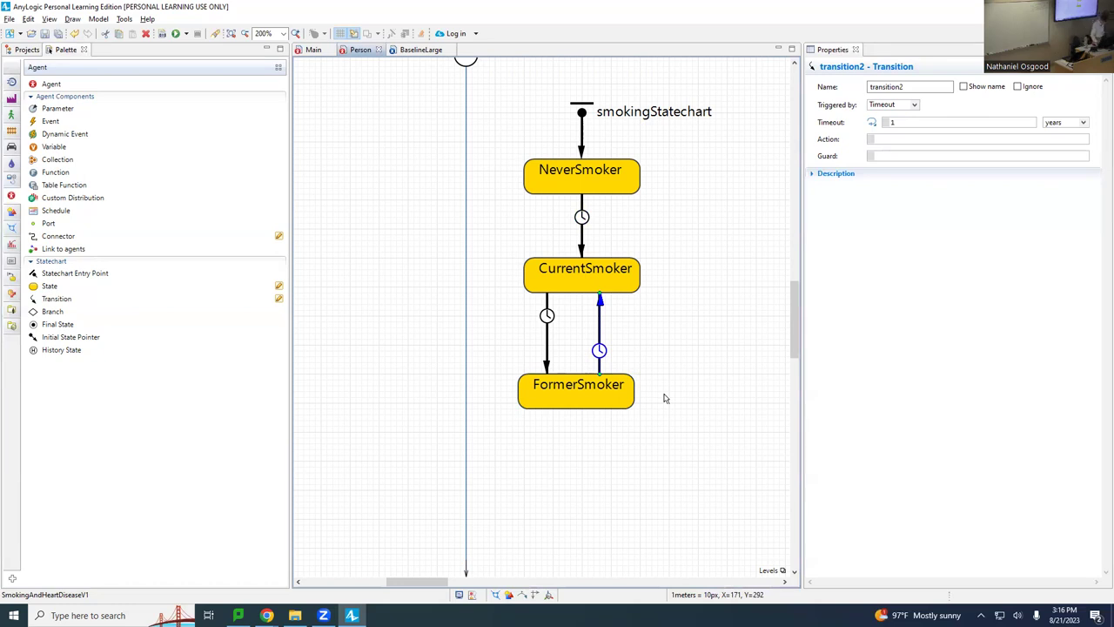
pyautogui.press('Right')
pyautogui.press('Right')
pyautogui.press('Right')
pyautogui.press('Right')
pyautogui.press('Right')
pyautogui.press('Right')
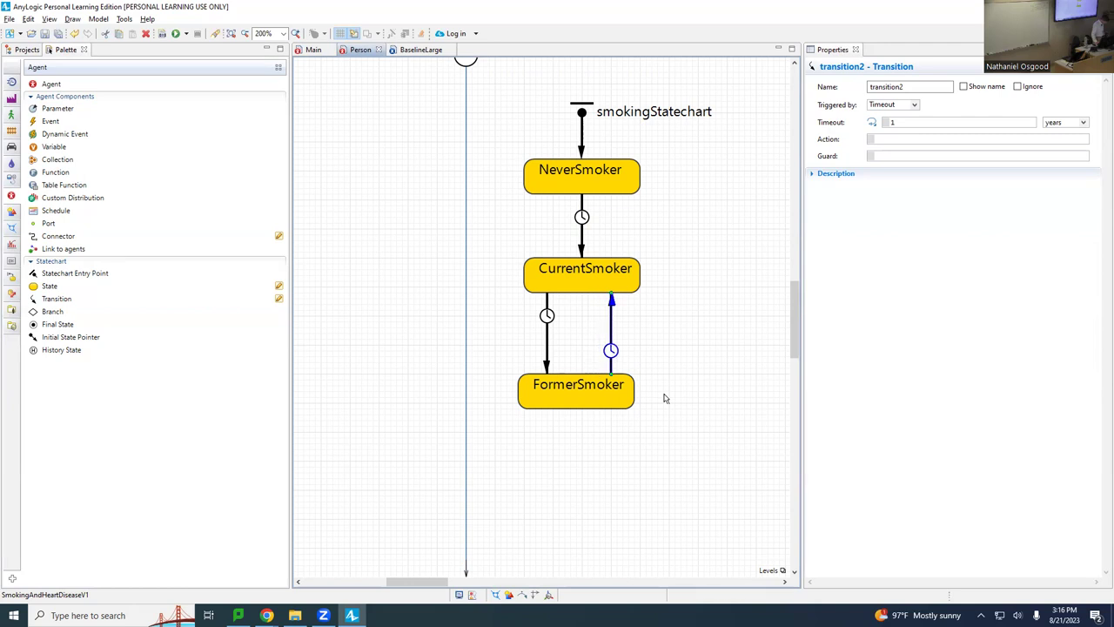
pyautogui.press('Right')
pyautogui.press('Right')
pyautogui.press('Right')
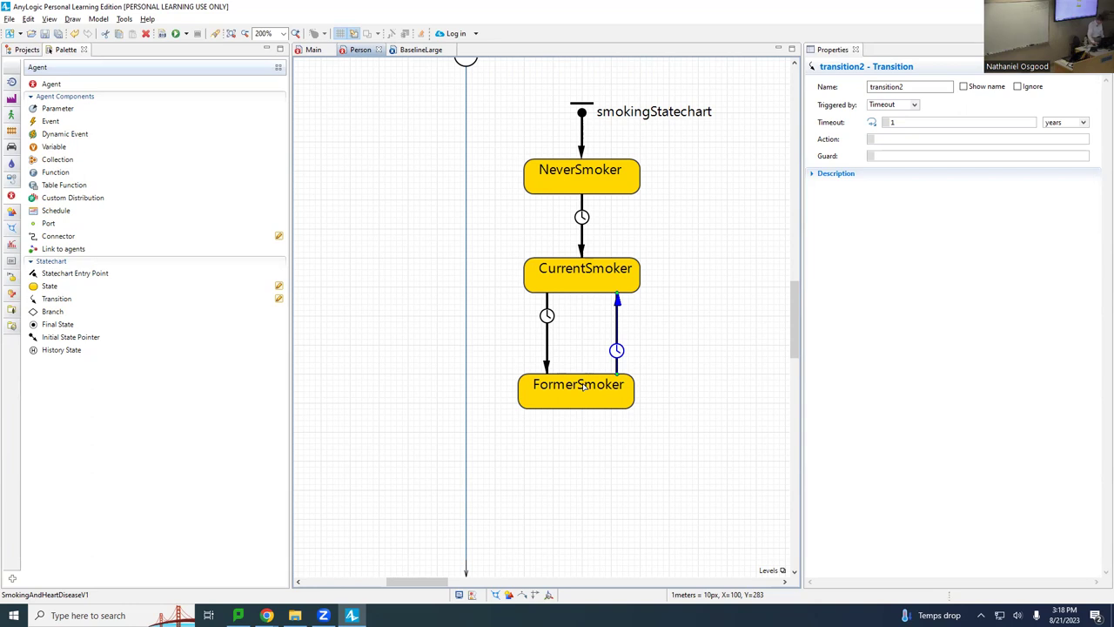
# - Set the fill color of the NeverSmoker state to green and of the CurrentSmoker state to red
pyautogui.click(583, 186)
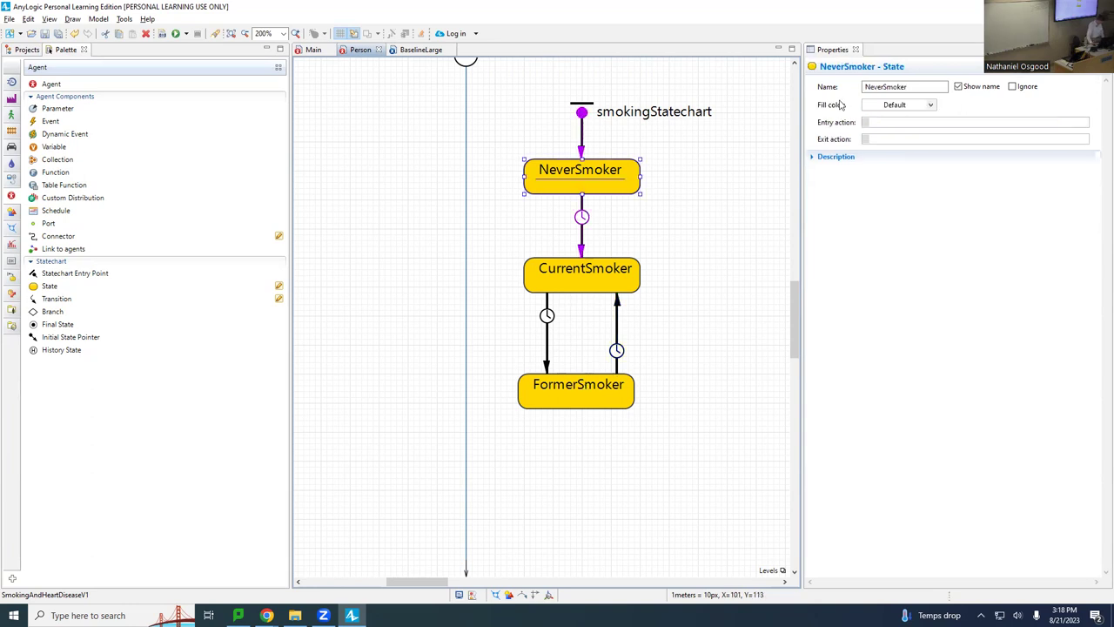
pyautogui.click(926, 106)
pyautogui.click(889, 136)
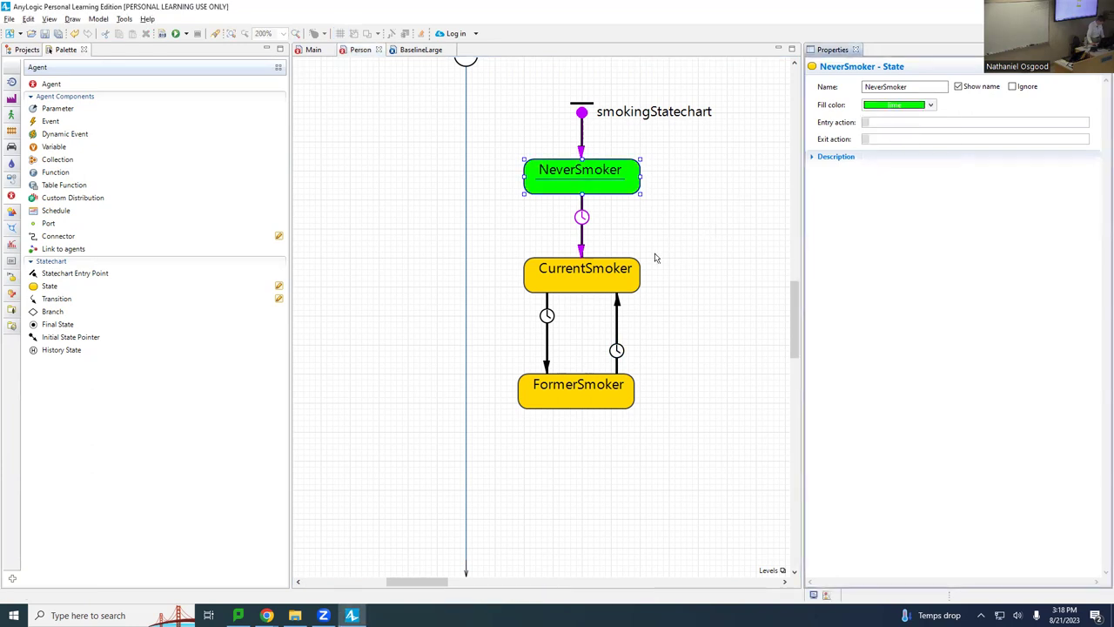
pyautogui.click(577, 276)
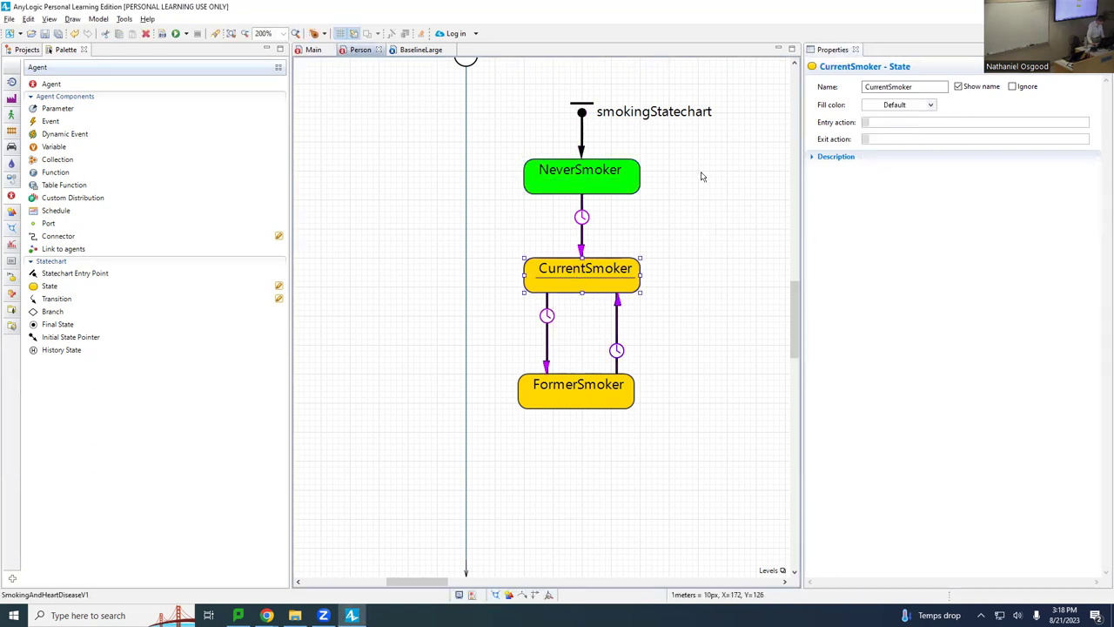
pyautogui.click(907, 105)
pyautogui.click(871, 133)
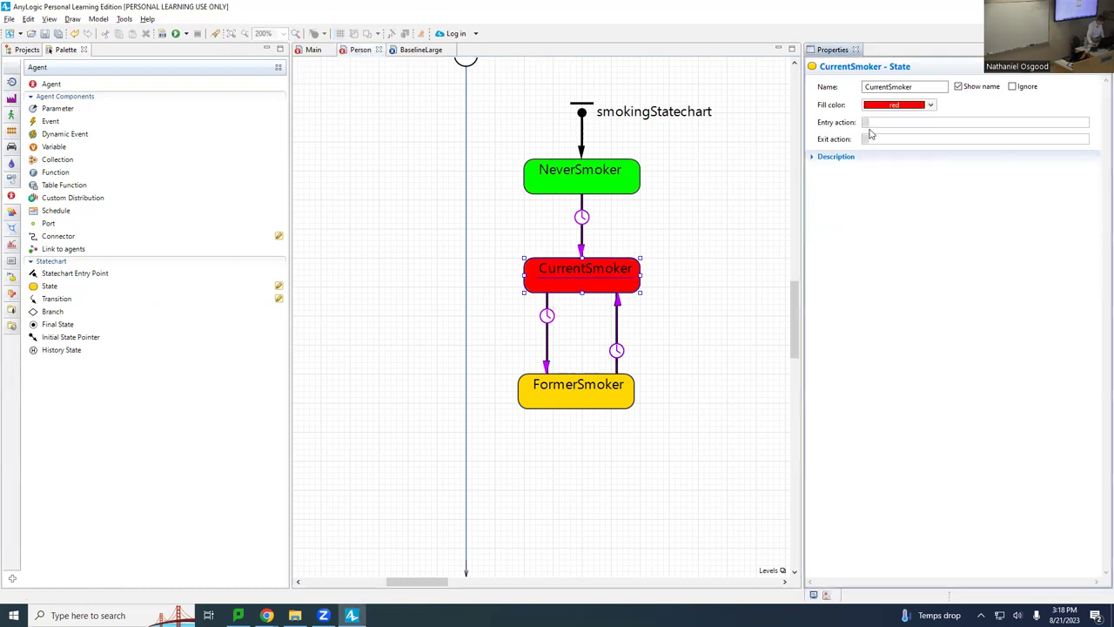
# - Set the fill color of the FormerSmoker state to gray
pyautogui.click(585, 389)
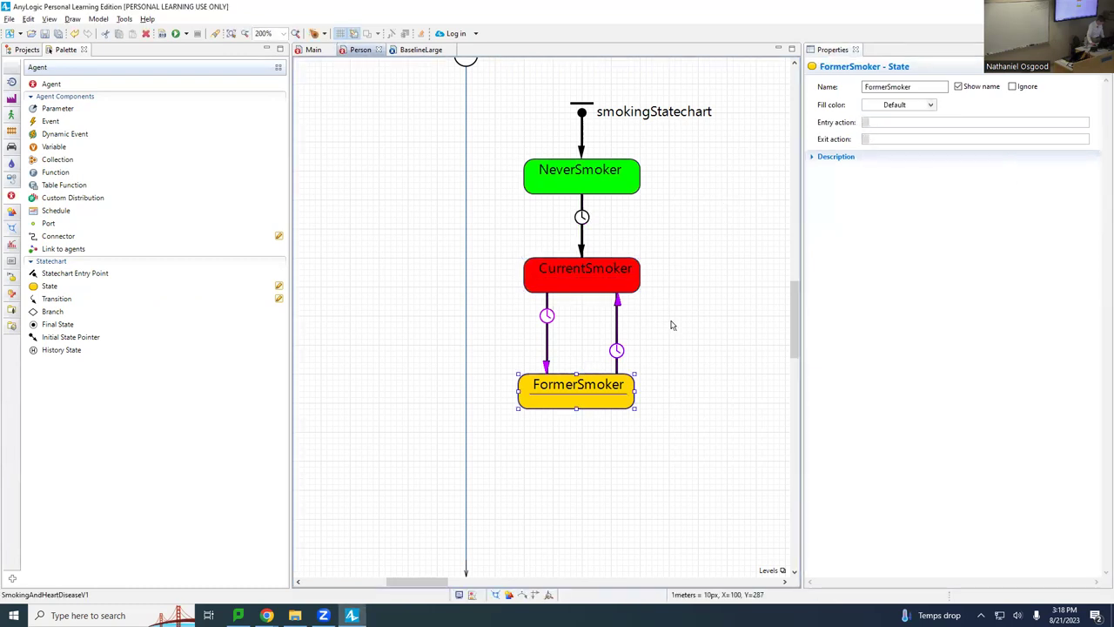
pyautogui.click(877, 106)
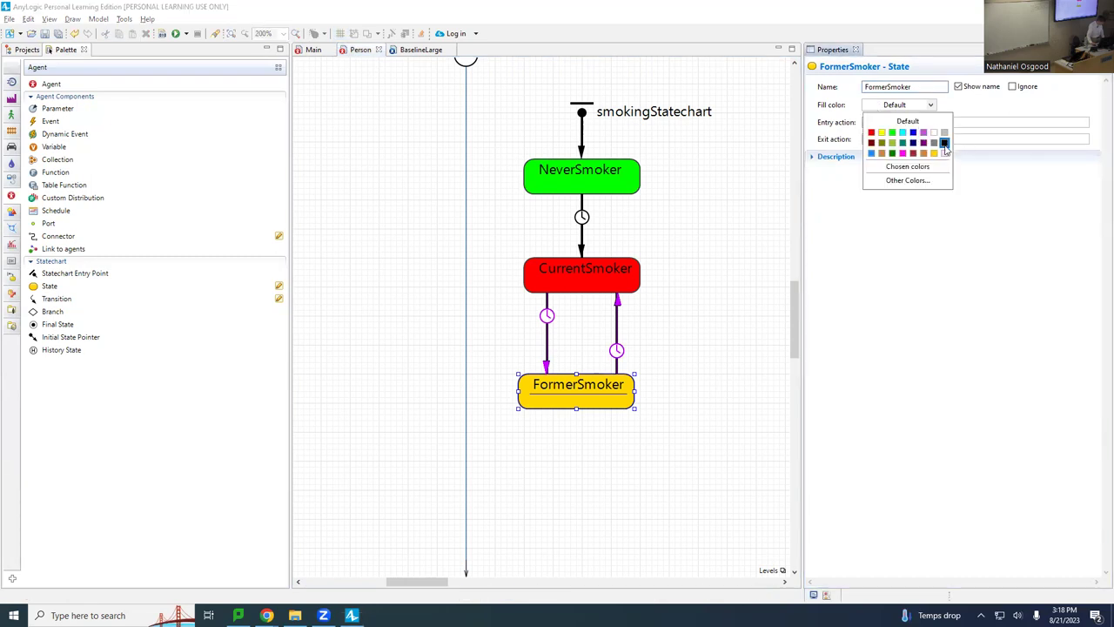
pyautogui.click(934, 145)
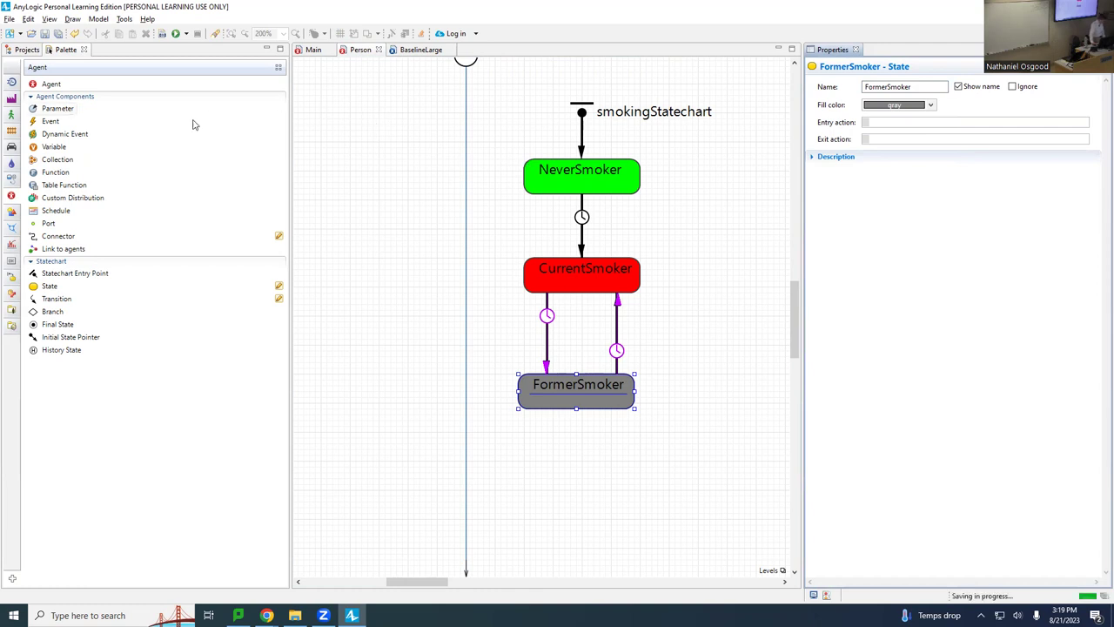
# - Select the BaselineLarge experiment in the project tree and build the model
pyautogui.click(24, 49)
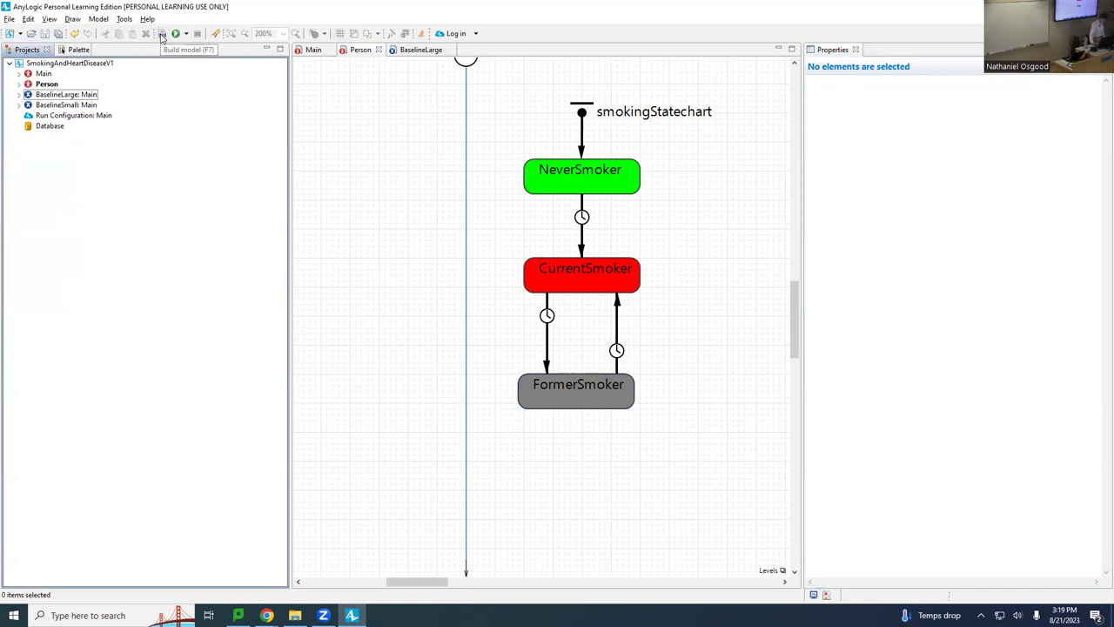
pyautogui.click(7, 19)
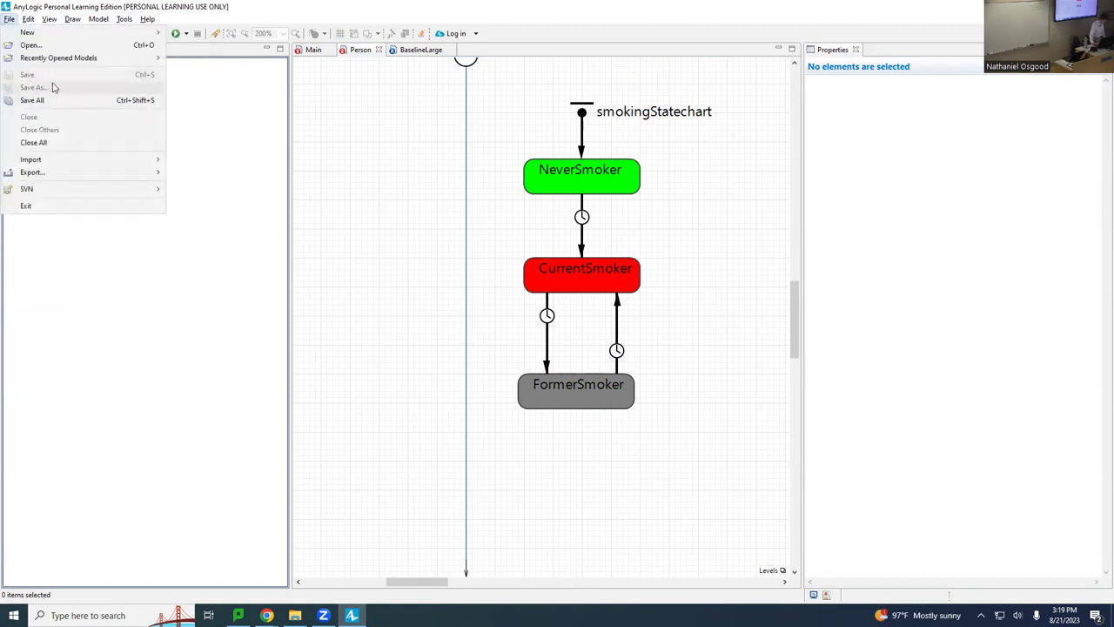
pyautogui.click(259, 132)
pyautogui.click(90, 104)
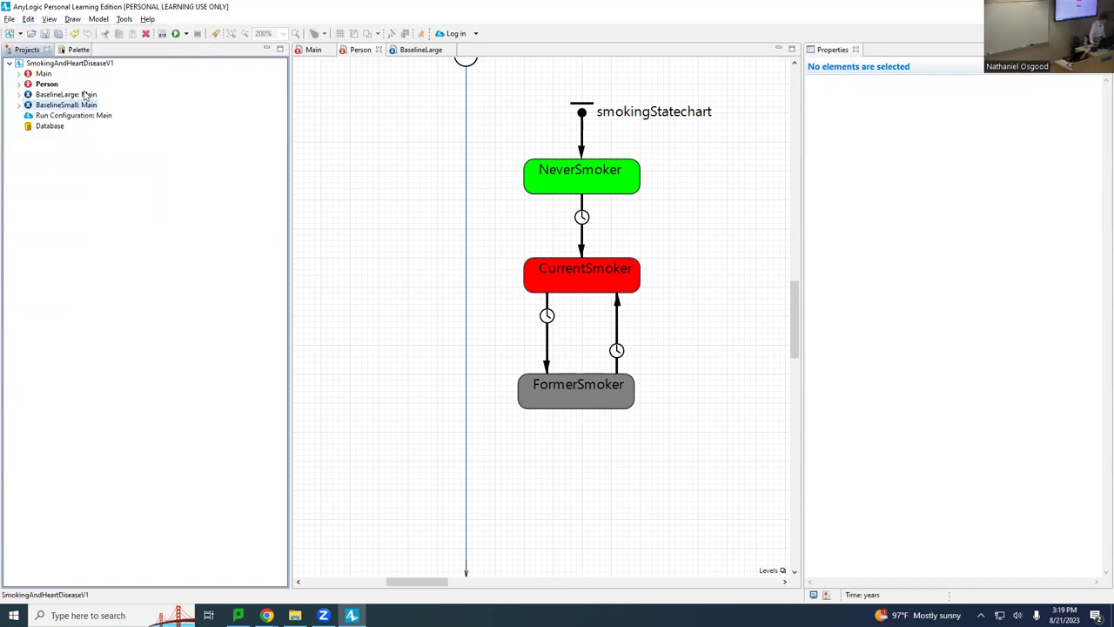
pyautogui.click(85, 95)
pyautogui.click(160, 33)
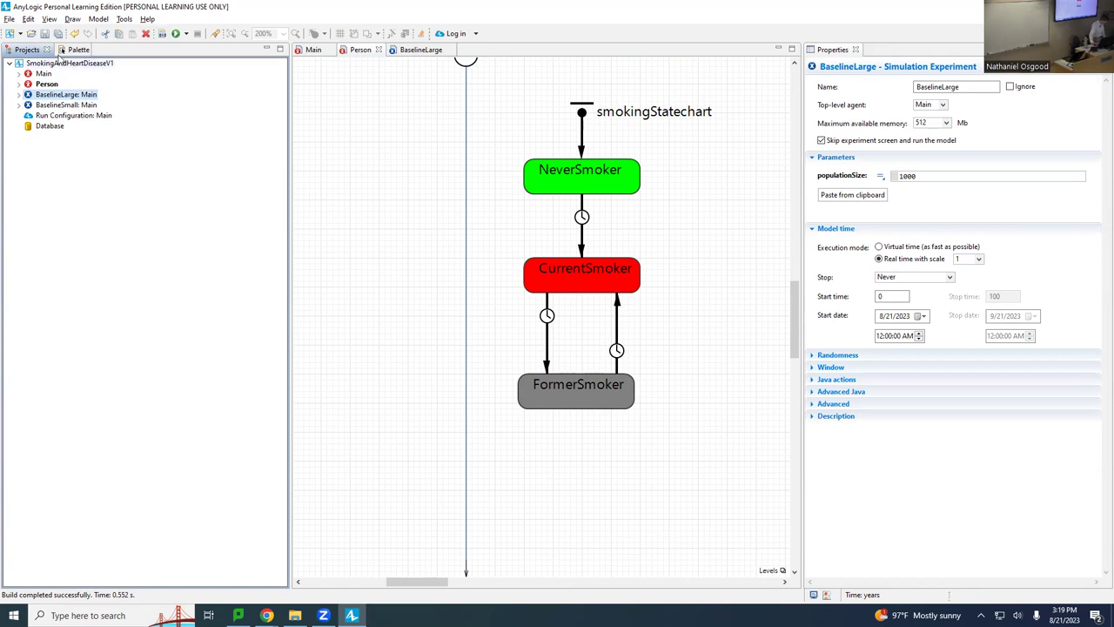
# - Save the model as a new version named SmokingAndHeartDiseaseV2
pyautogui.click(9, 19)
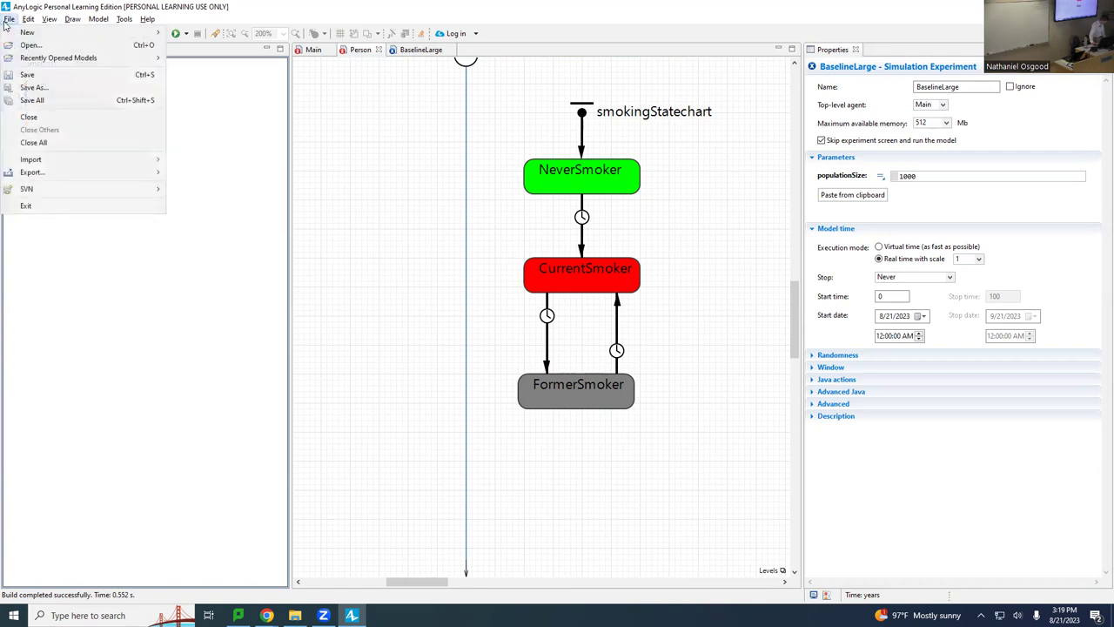
pyautogui.click(32, 88)
pyautogui.press('Return')
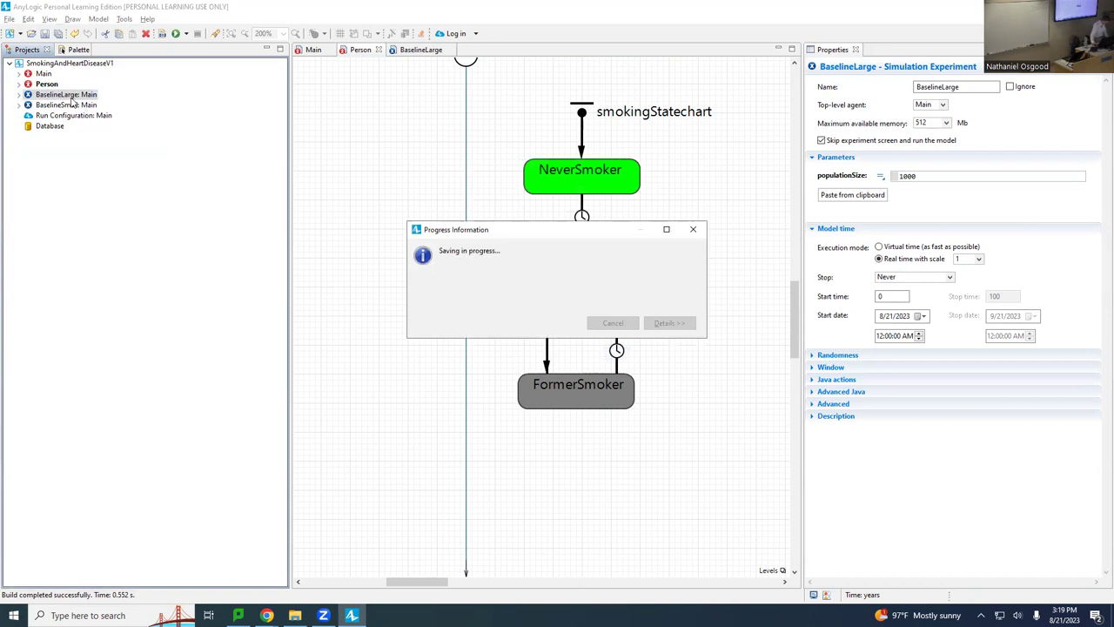
# - Run the BaselineLarge experiment from the project tree
pyautogui.click(74, 105)
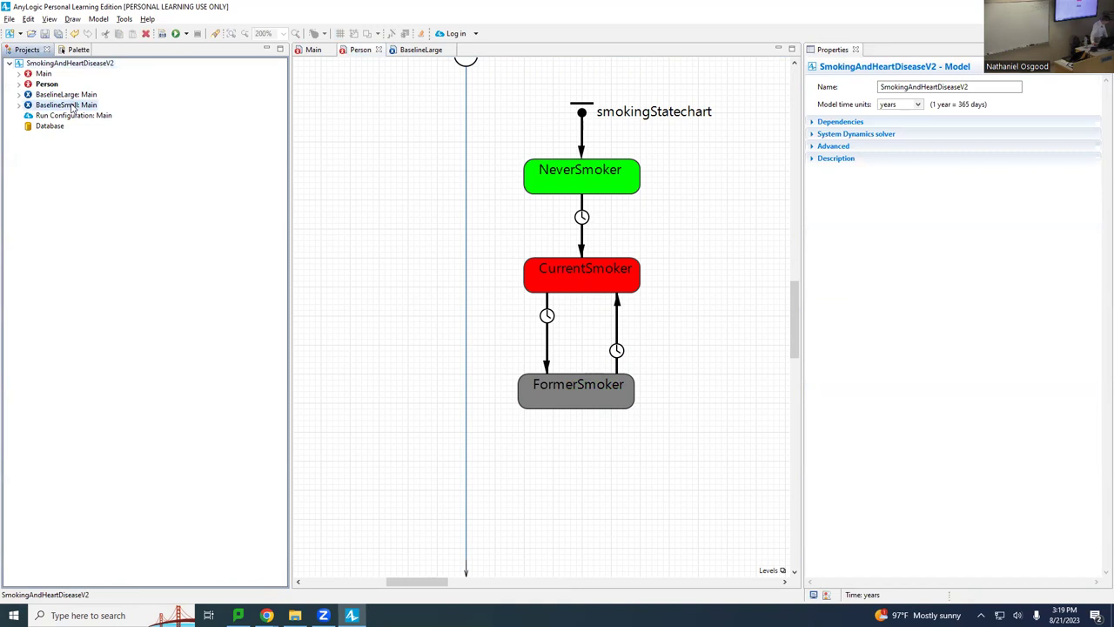
pyautogui.rightClick(74, 105)
pyautogui.press('Escape')
pyautogui.click(66, 96)
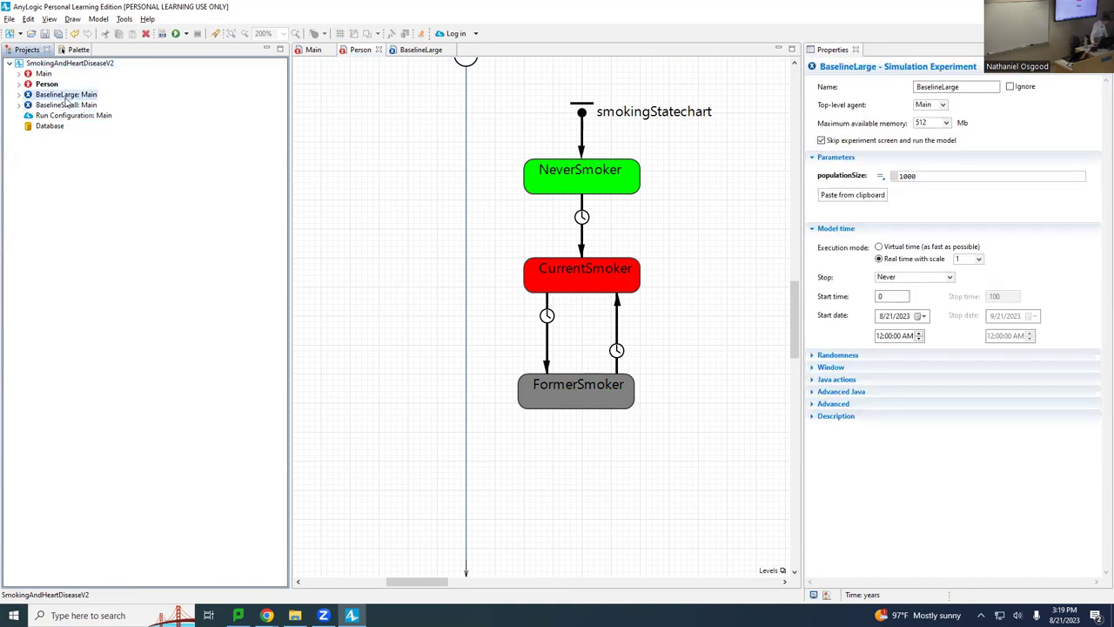
pyautogui.rightClick(66, 96)
pyautogui.click(116, 268)
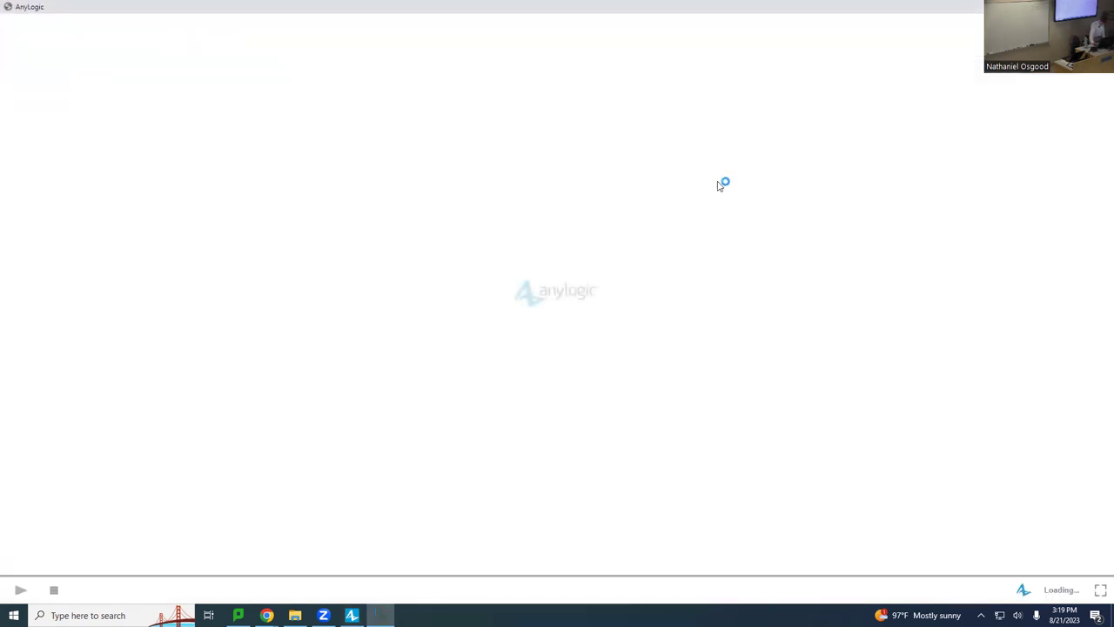
pyautogui.hotkey('alt', 'Tab')
pyautogui.hotkey('alt', 'Tab')
pyautogui.hotkey('alt', 'Tab')
pyautogui.hotkey('alt', 'Tab')
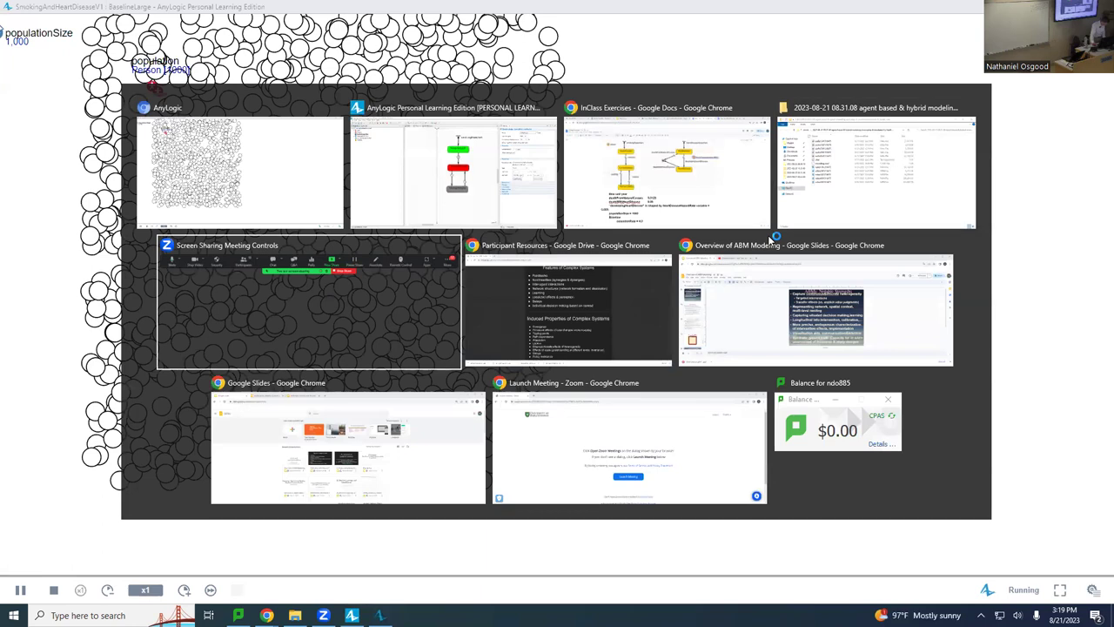
pyautogui.press('Escape')
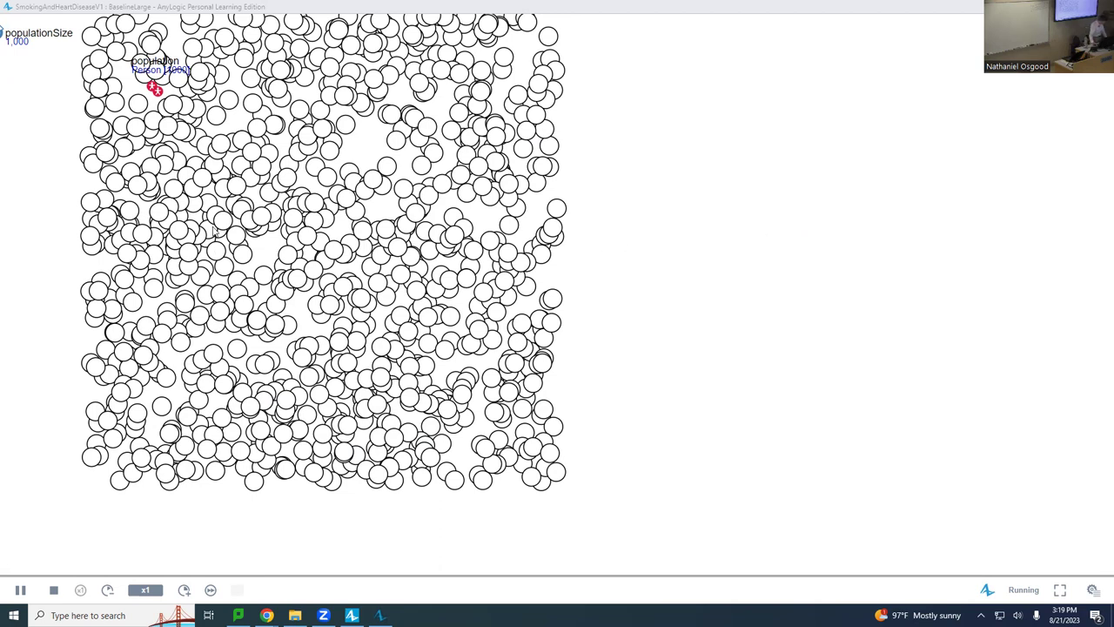
# - Show the developer panel of the running simulation and check its list of agents available for display
pyautogui.click(1093, 589)
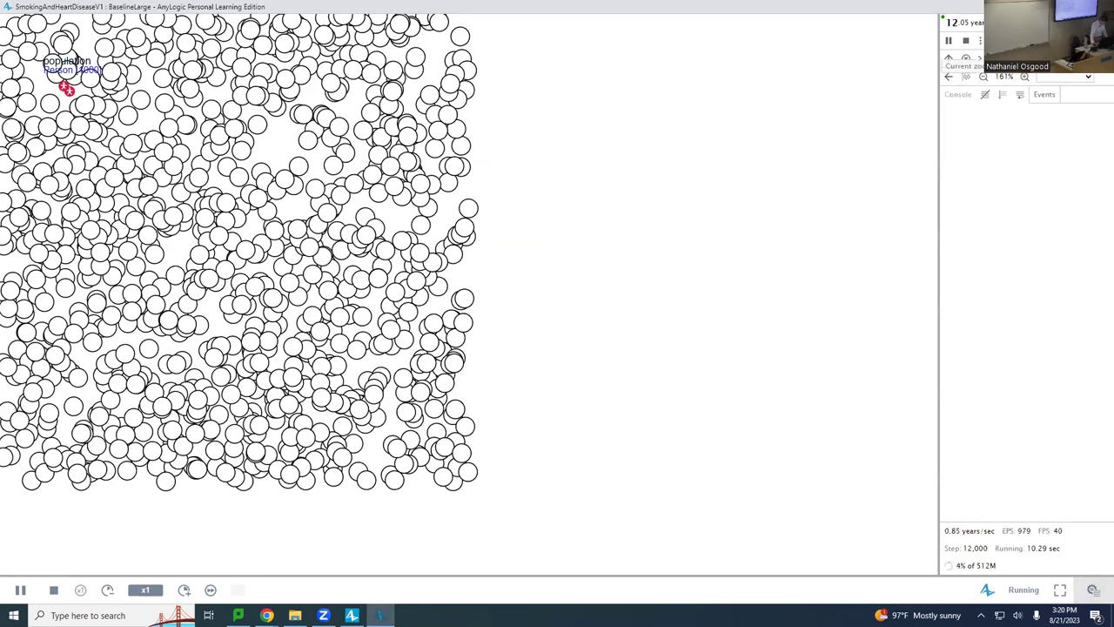
pyautogui.click(1029, 77)
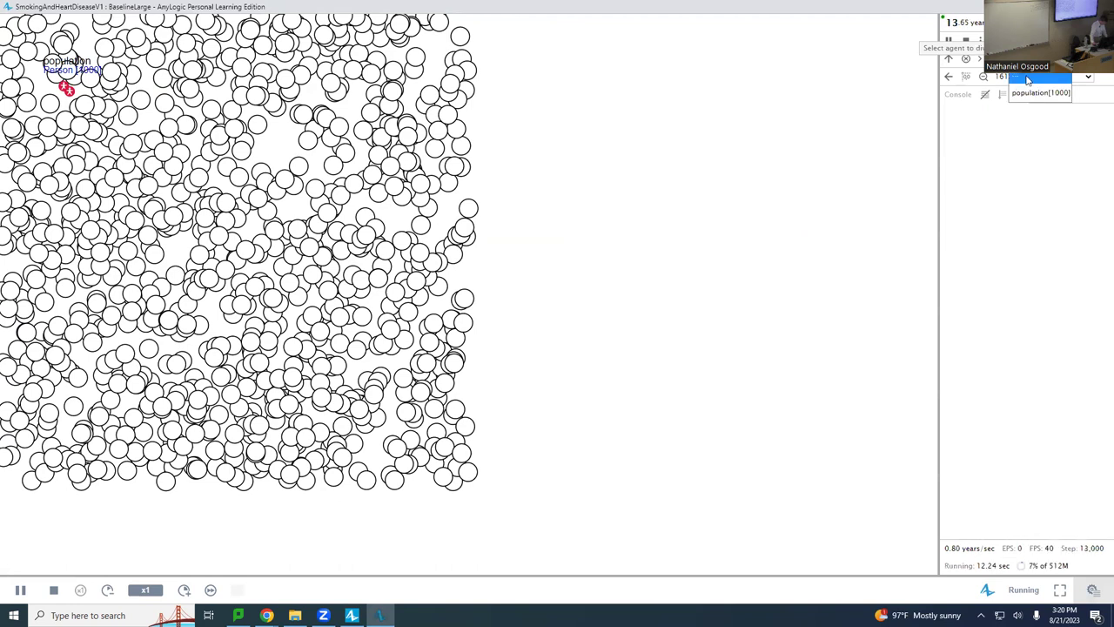
pyautogui.click(285, 122)
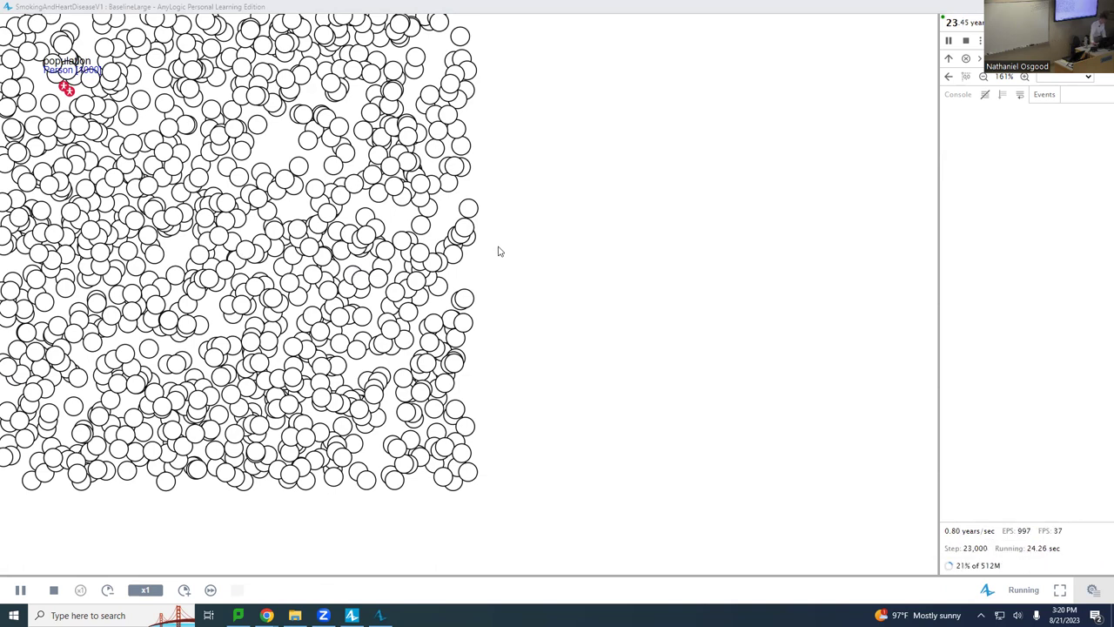
# - View the smoking statechart of a person from the population in the running simulation, and close the simulation window
pyautogui.click(1044, 76)
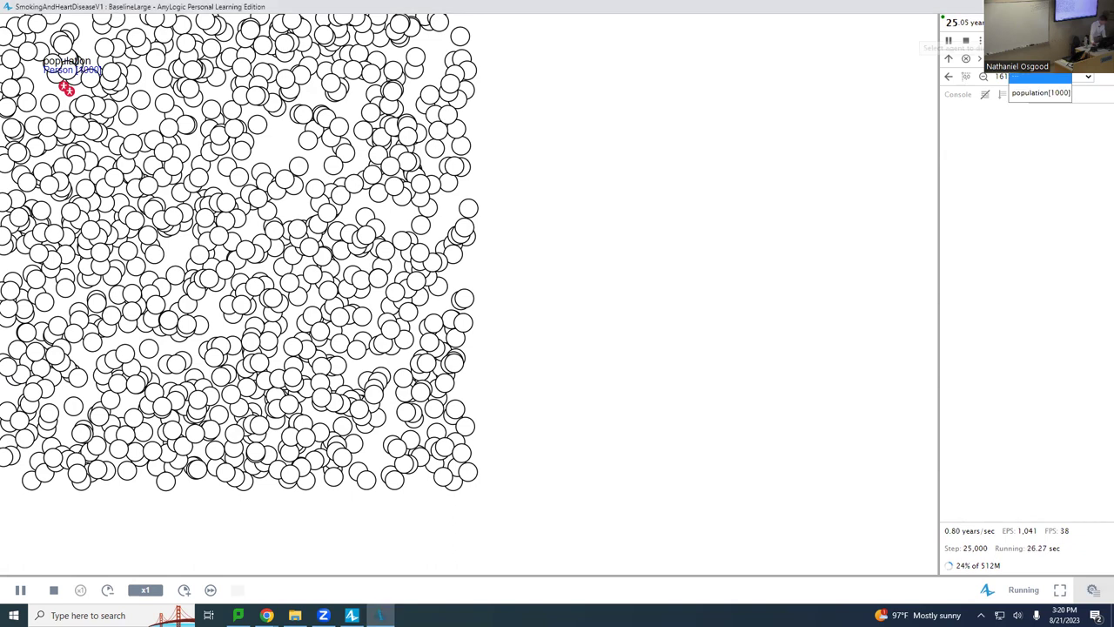
pyautogui.click(1046, 94)
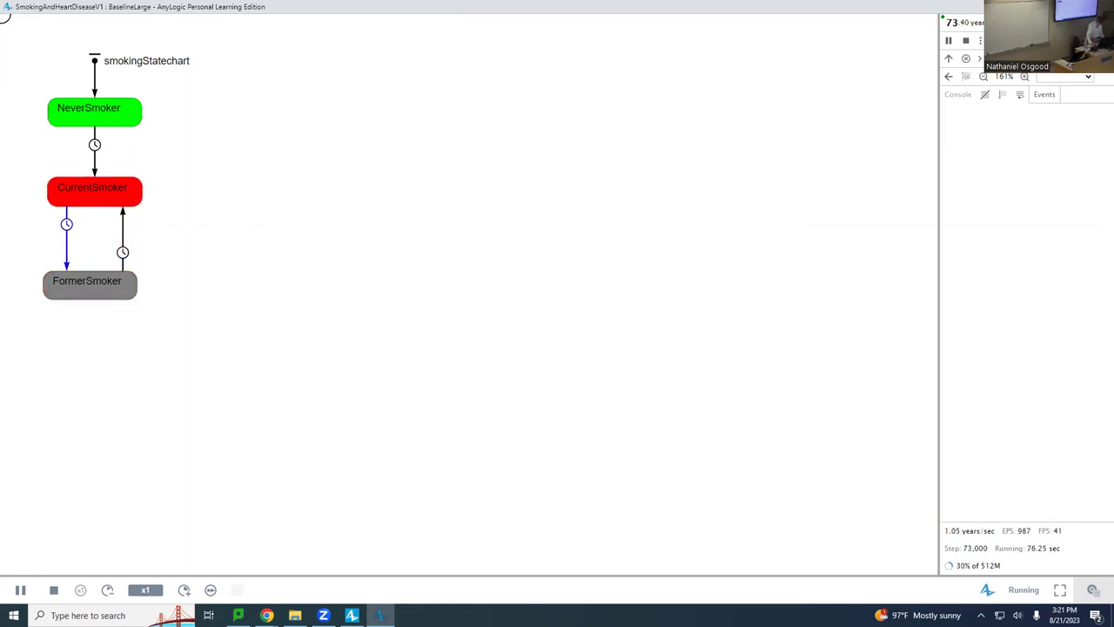
pyautogui.hotkey('alt', 'F4')
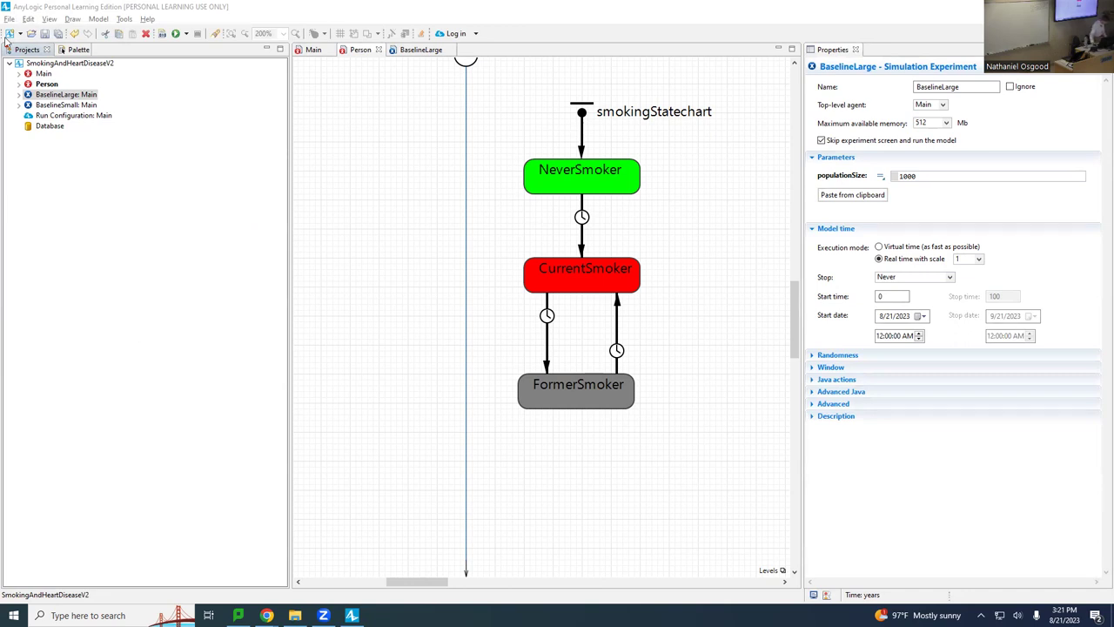
# - Add a variable named colour to the Person agent, beside the smokingStatechart entry point
pyautogui.click(76, 50)
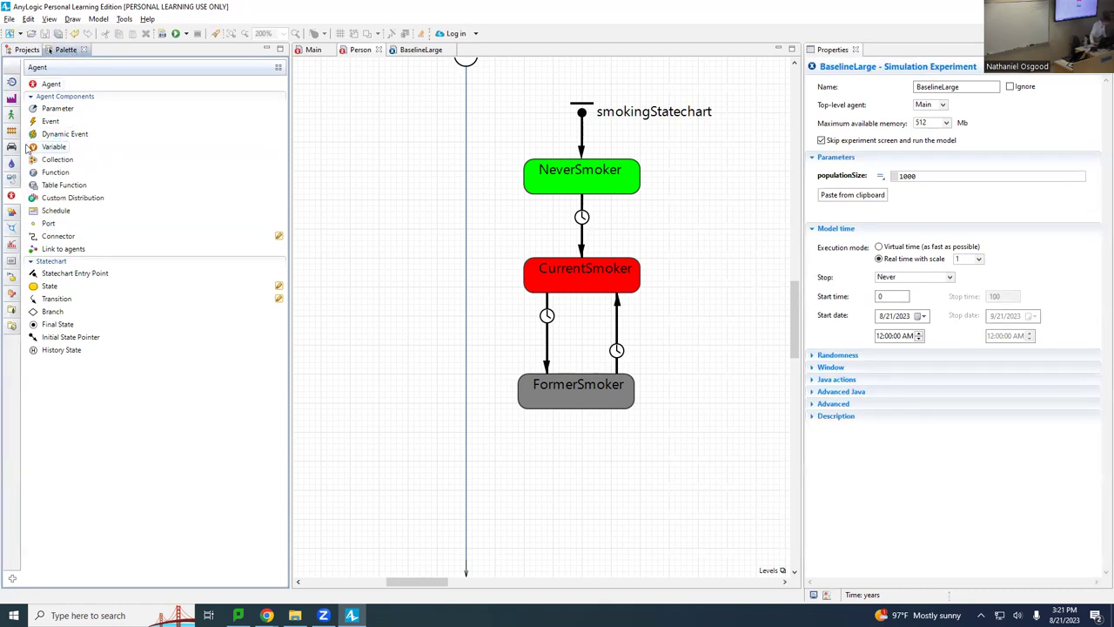
pyautogui.moveTo(48, 147); pyautogui.dragTo(484, 114)
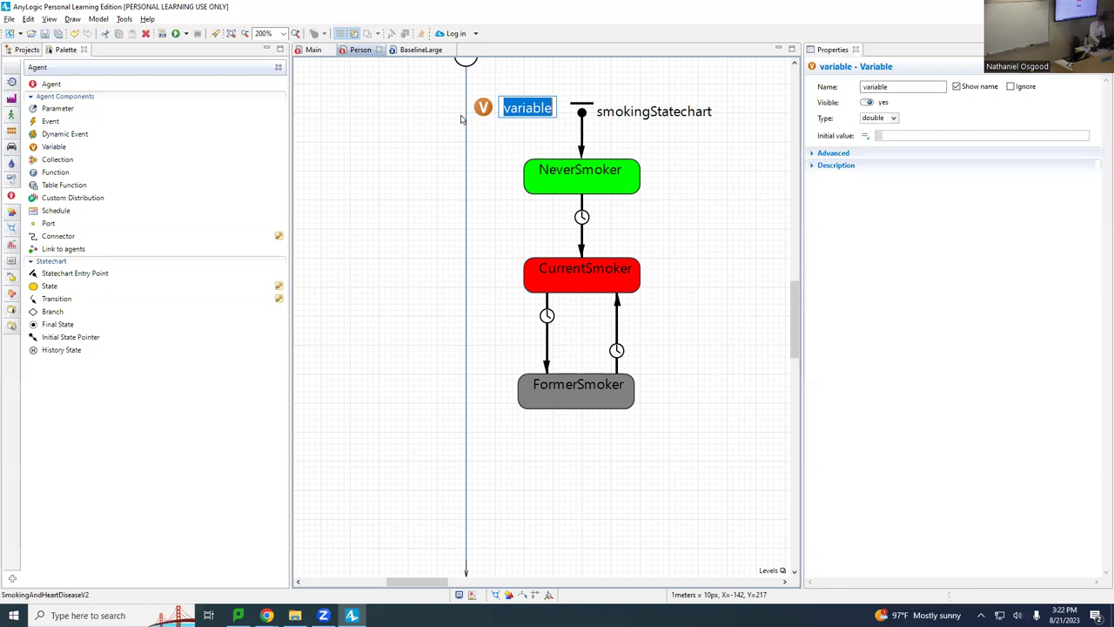
pyautogui.write('col')
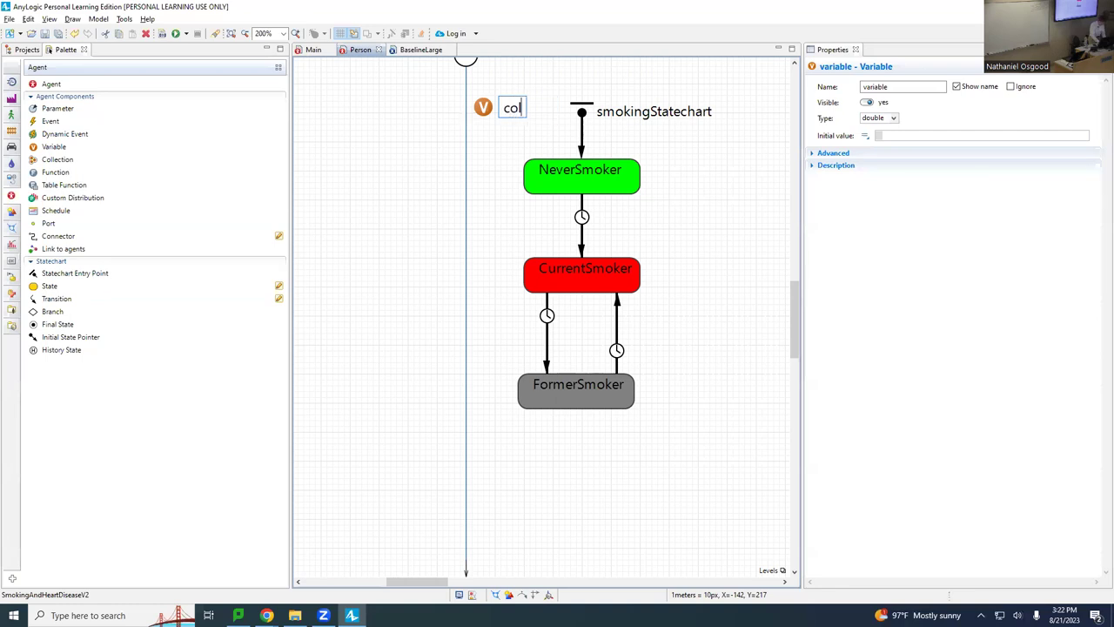
pyautogui.write('our')
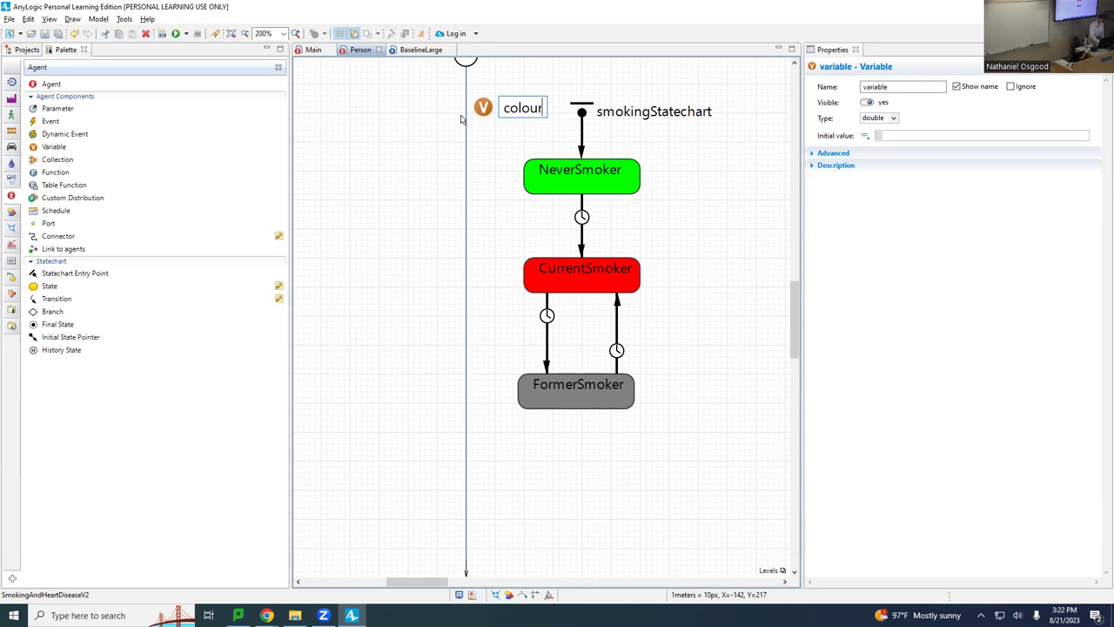
pyautogui.press('Return')
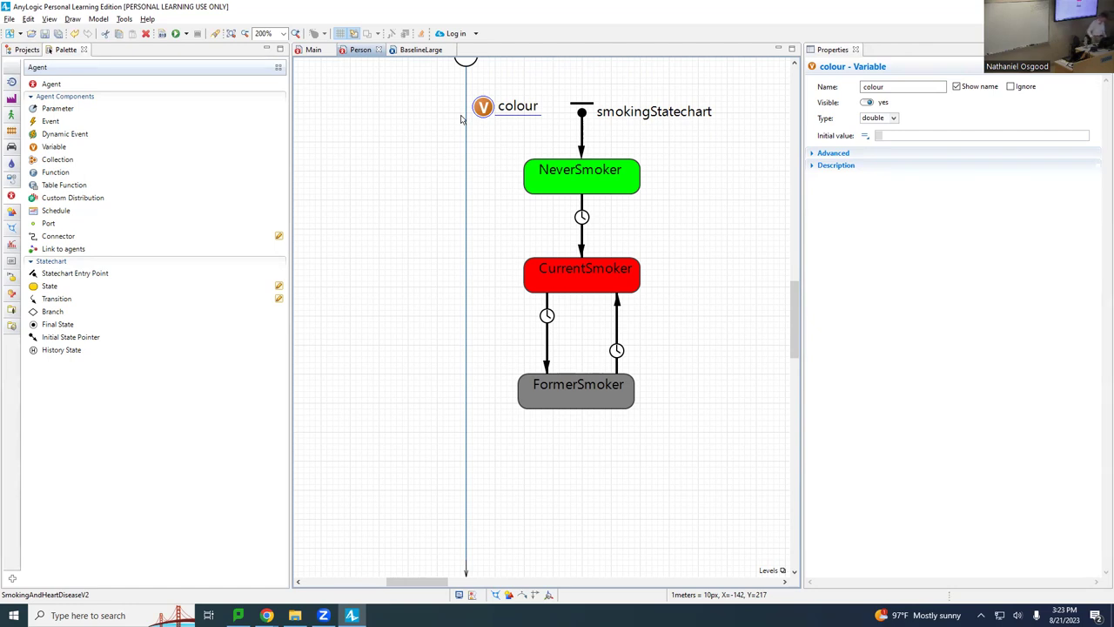
# - Set the type of the colour variable to Color
pyautogui.click(894, 121)
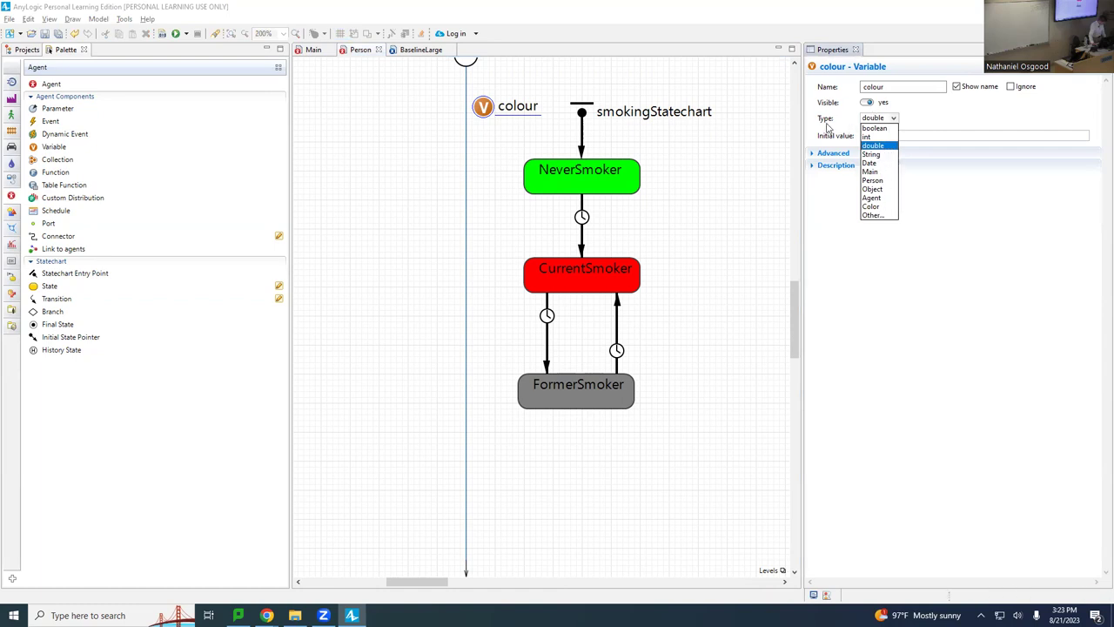
pyautogui.click(872, 206)
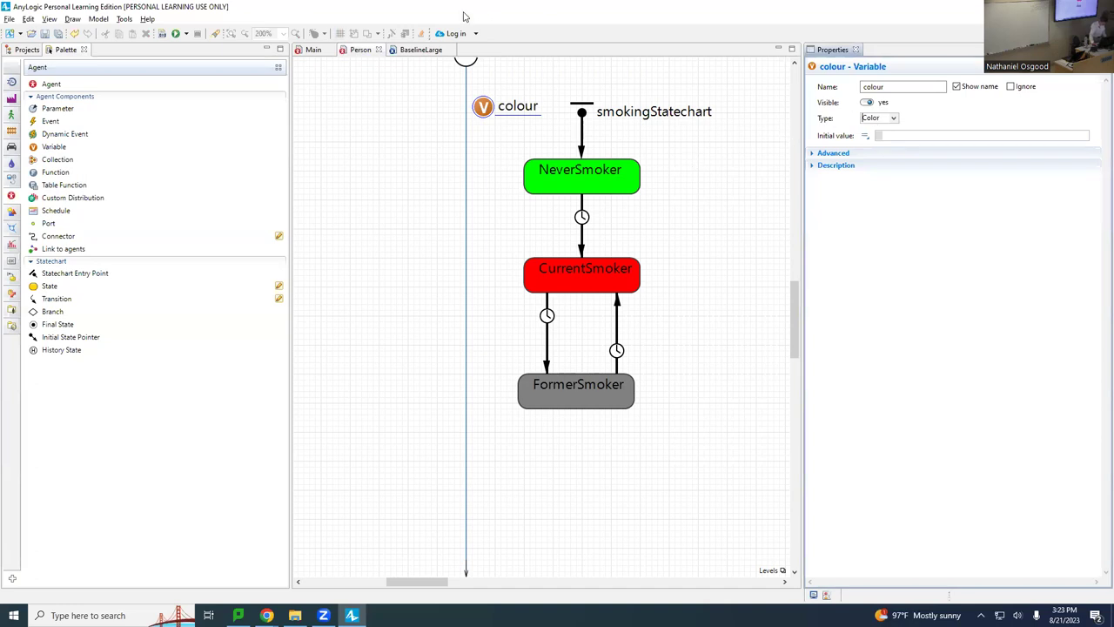
pyautogui.click(490, 105)
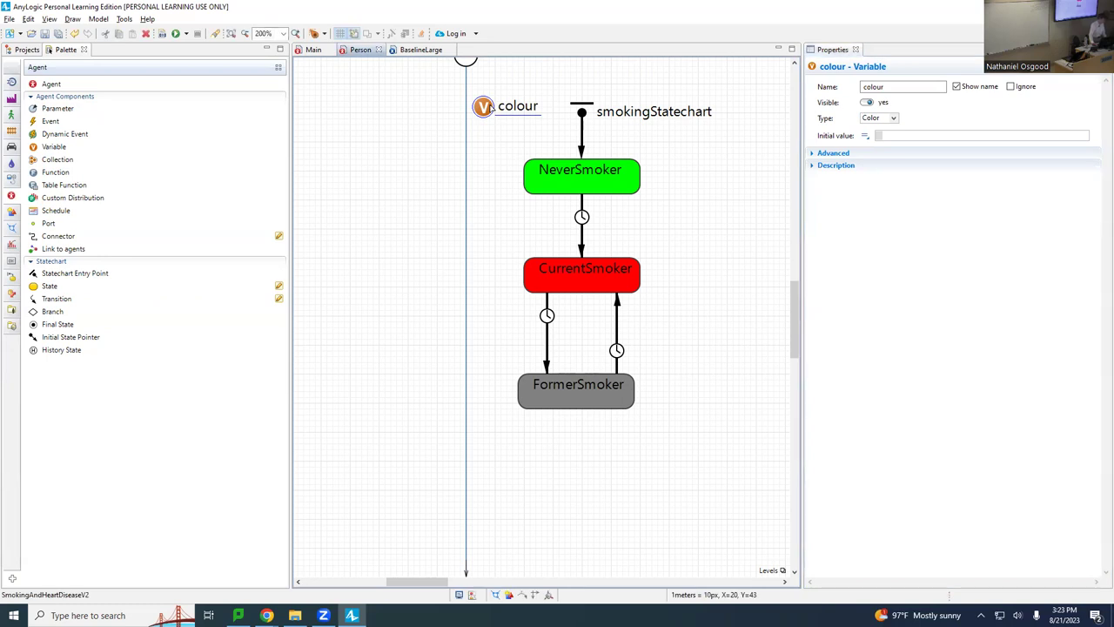
pyautogui.click(868, 118)
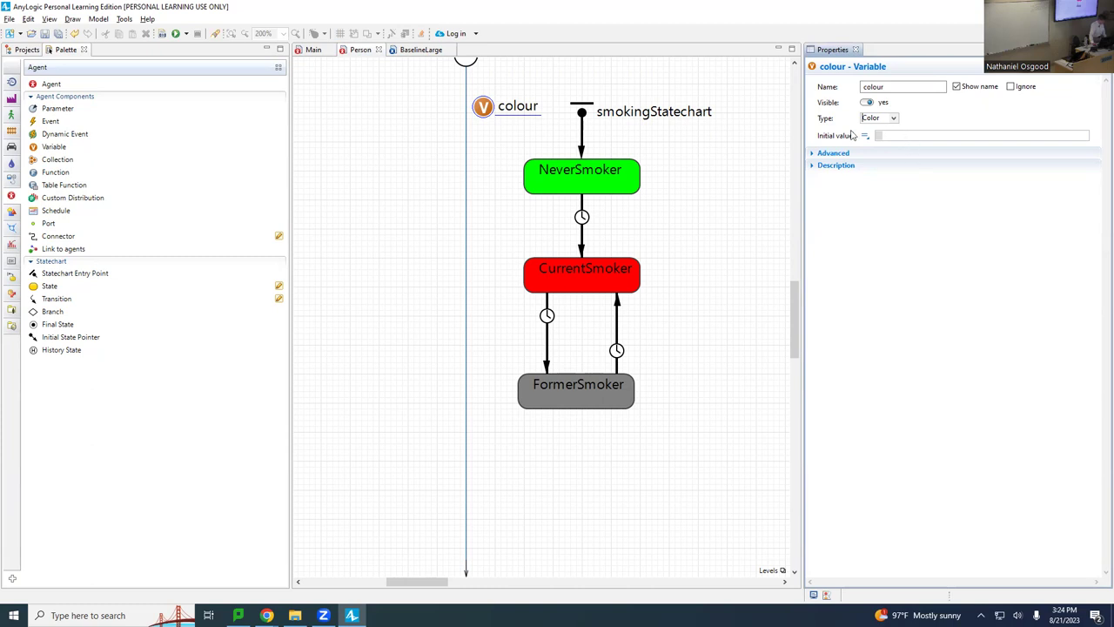
# - Set the colour variable's initial value to black and make the oval's fill color a dynamic value of colour
pyautogui.click(899, 135)
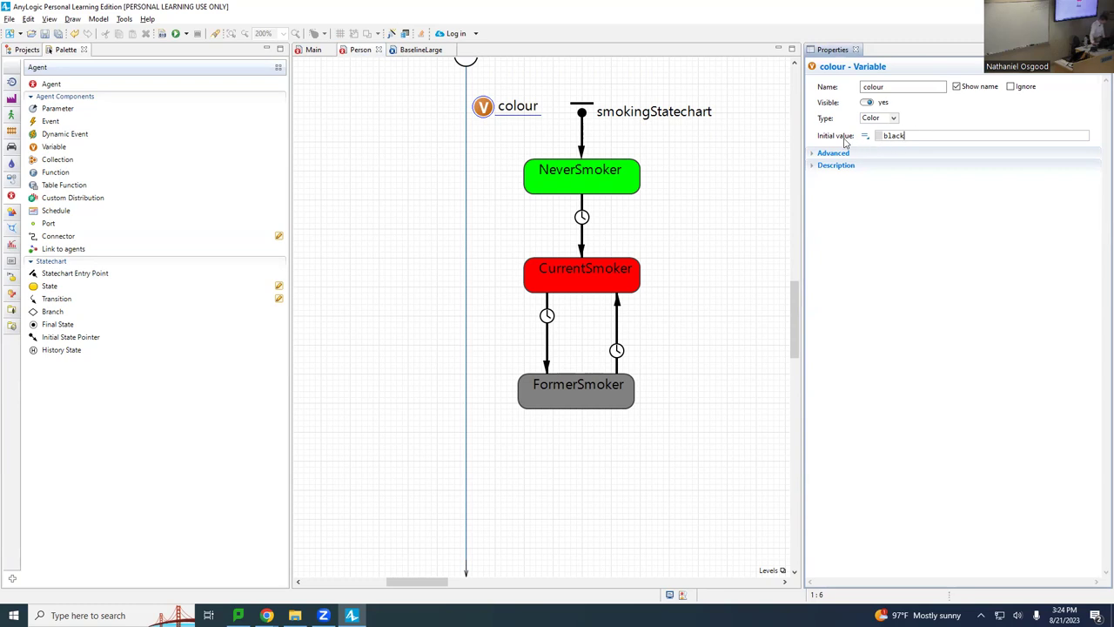
pyautogui.click(468, 66)
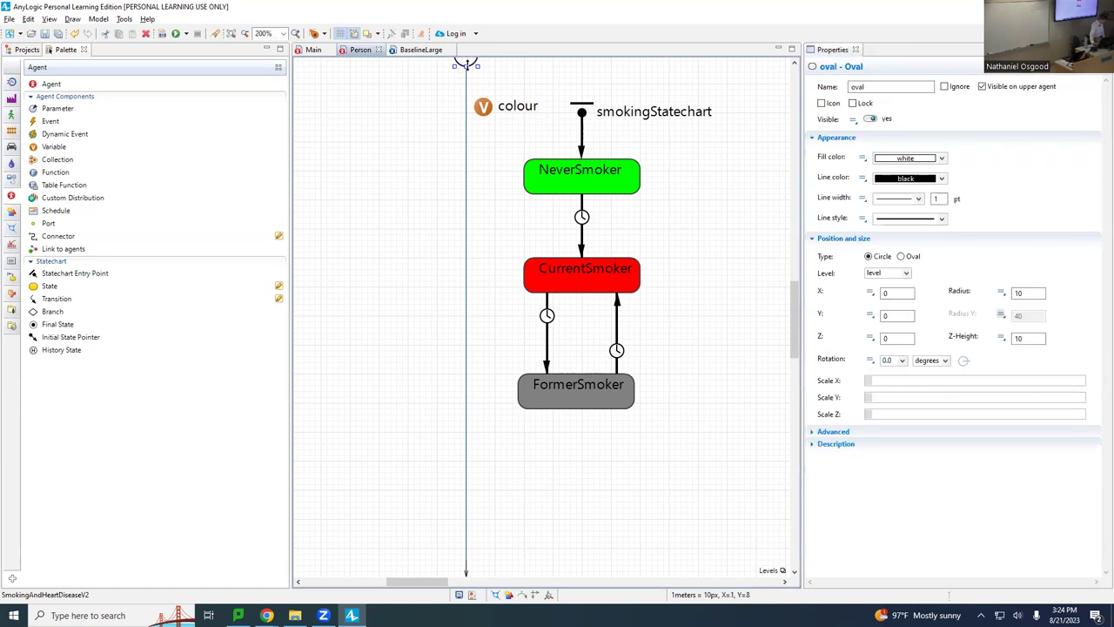
pyautogui.scroll(1, 466, 65)
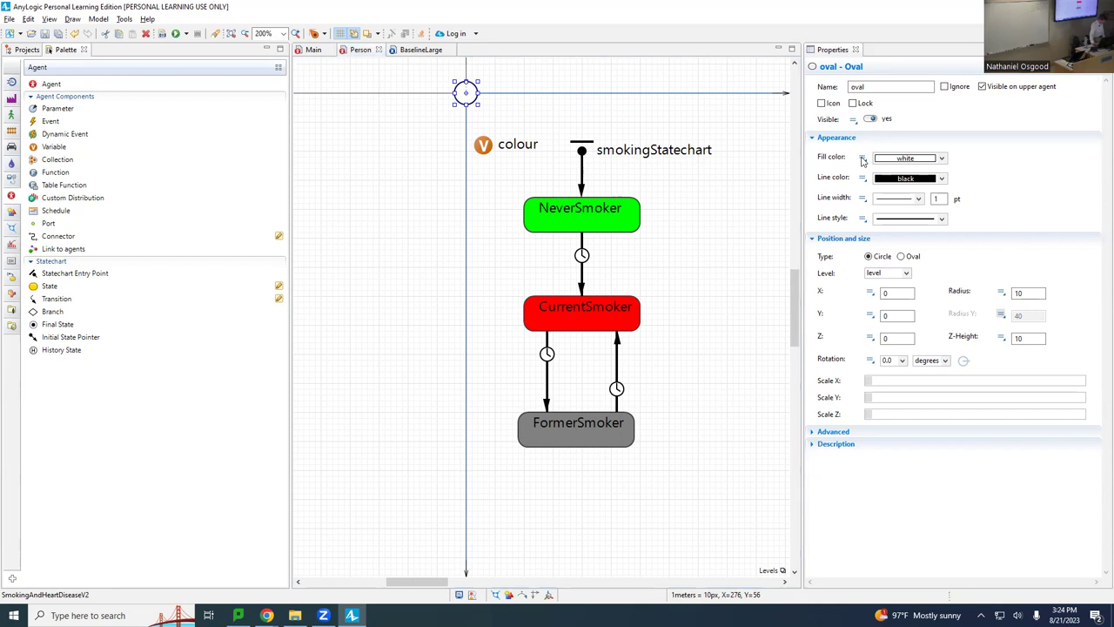
pyautogui.click(862, 160)
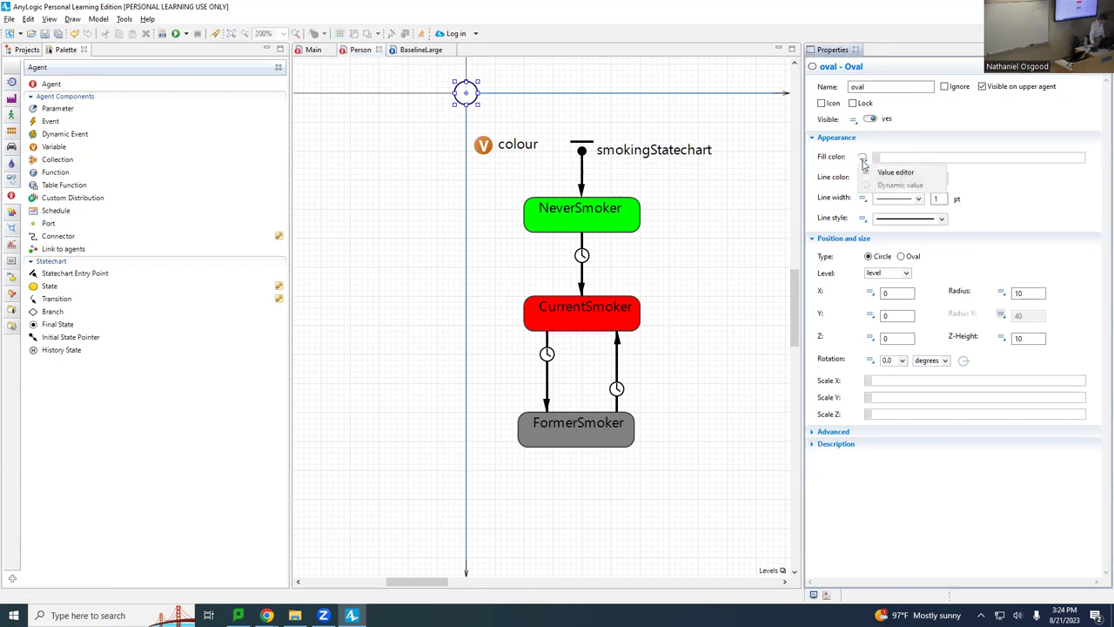
pyautogui.click(916, 159)
pyautogui.write('colour')
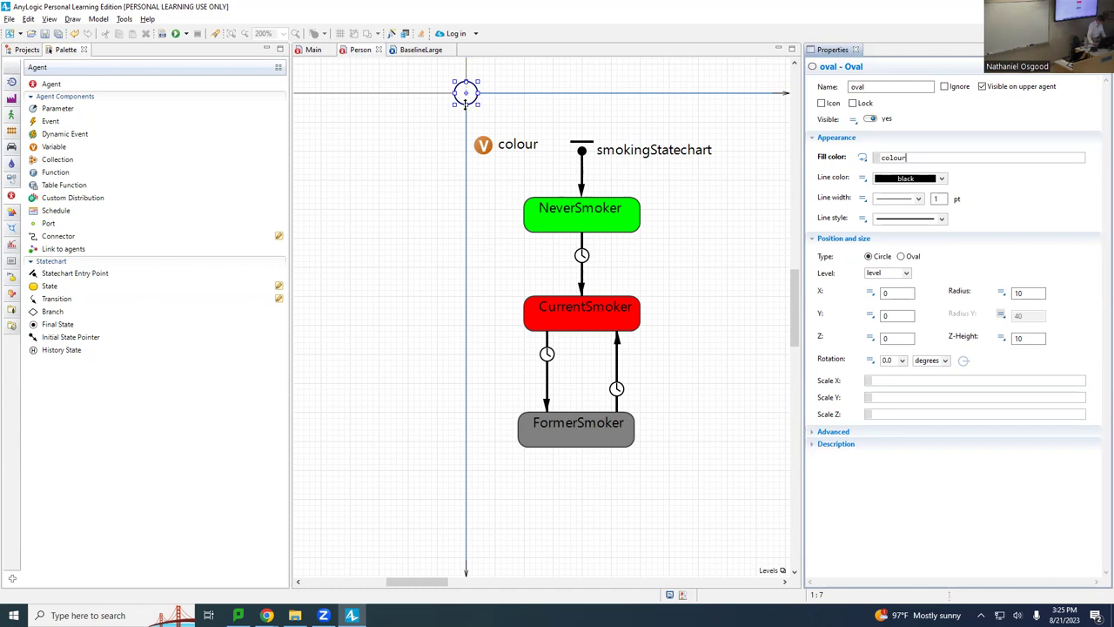
# - Recheck the colour variable's initial value and the oval's fill color, and save and build the model
pyautogui.click(490, 152)
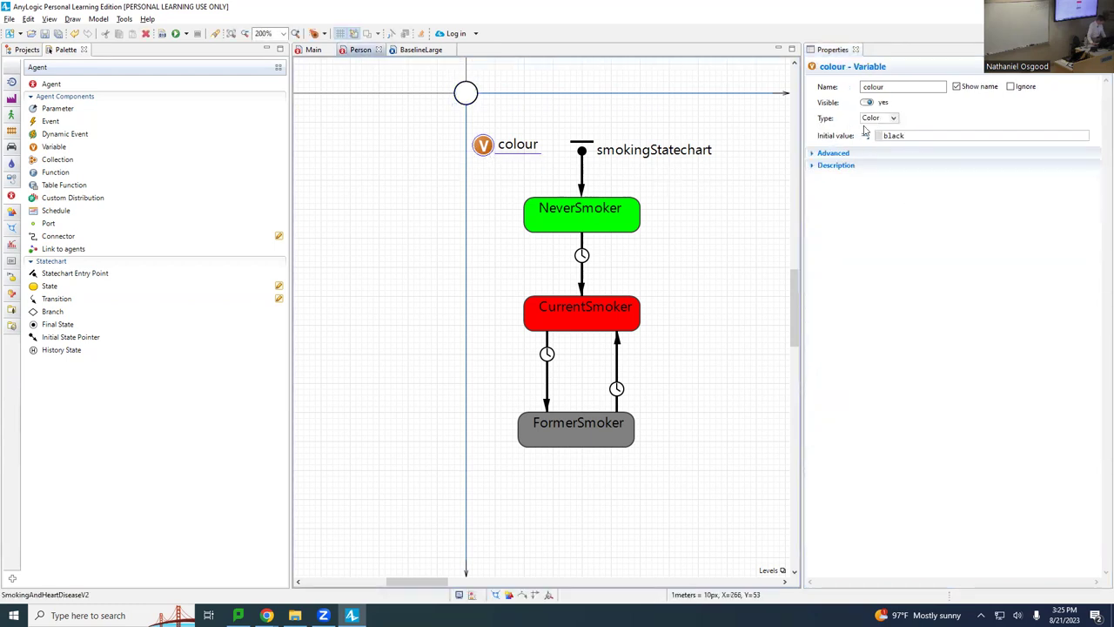
pyautogui.doubleClick(948, 136)
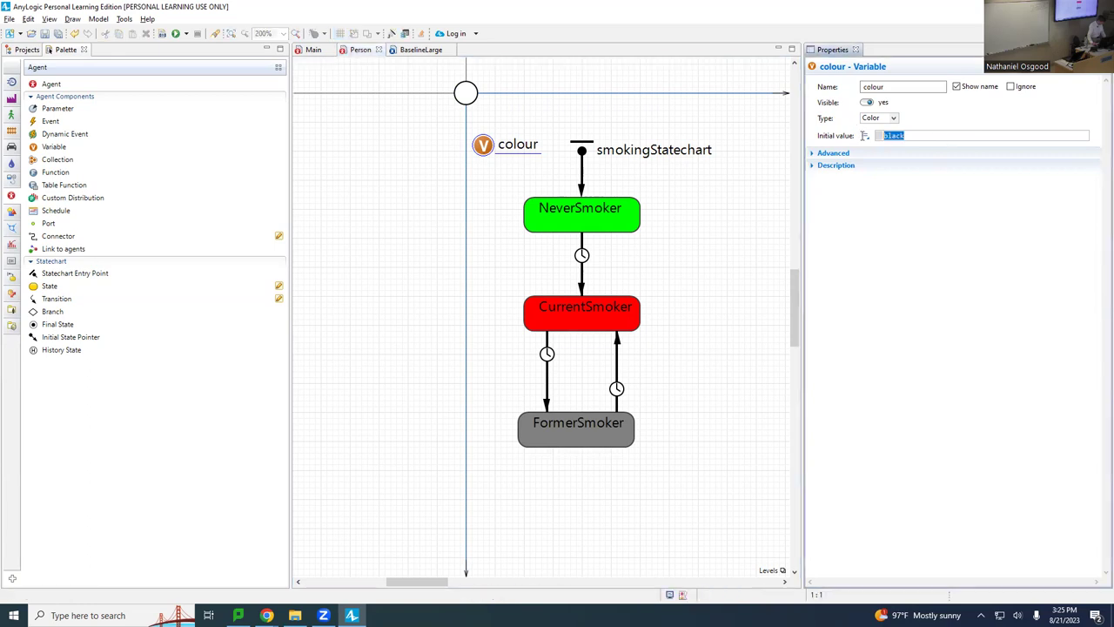
pyautogui.click(466, 94)
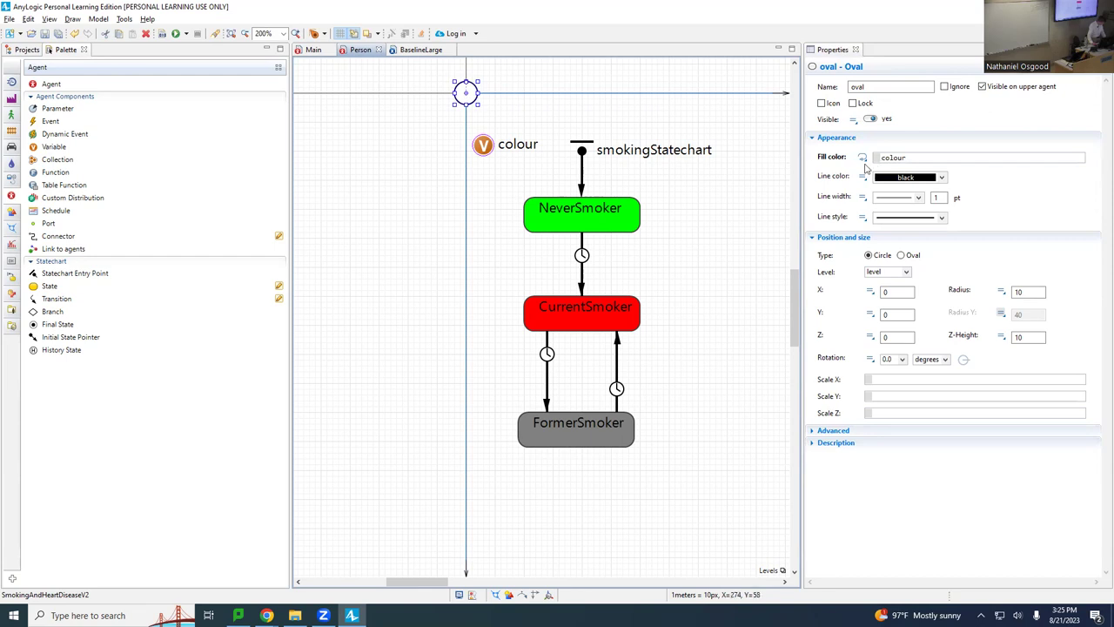
pyautogui.click(927, 162)
pyautogui.hotkey('ctrl', 's')
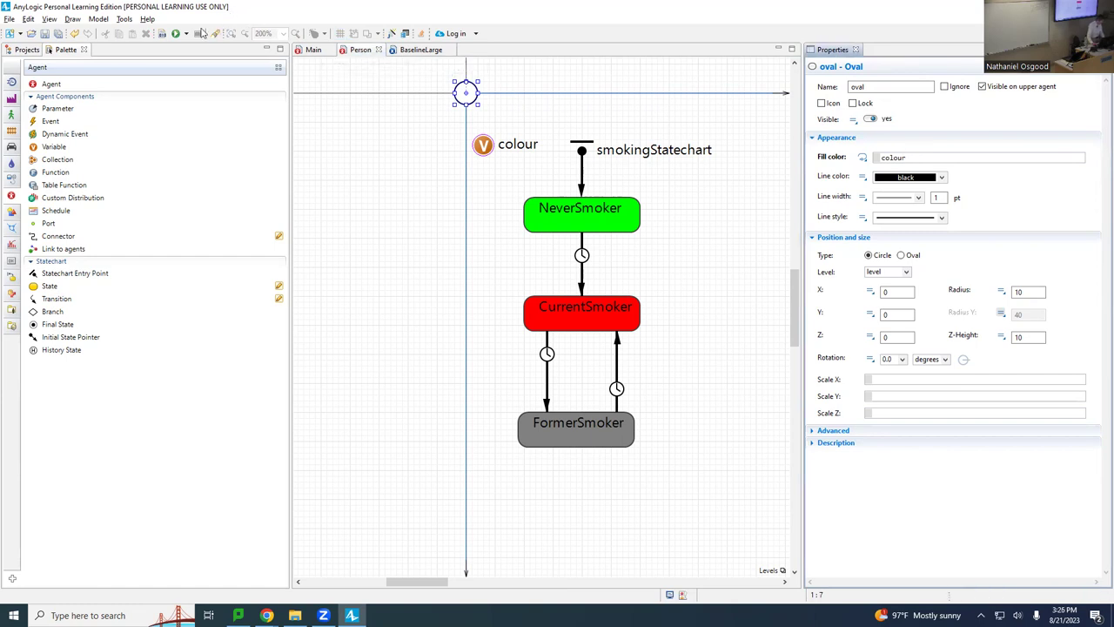
pyautogui.click(162, 35)
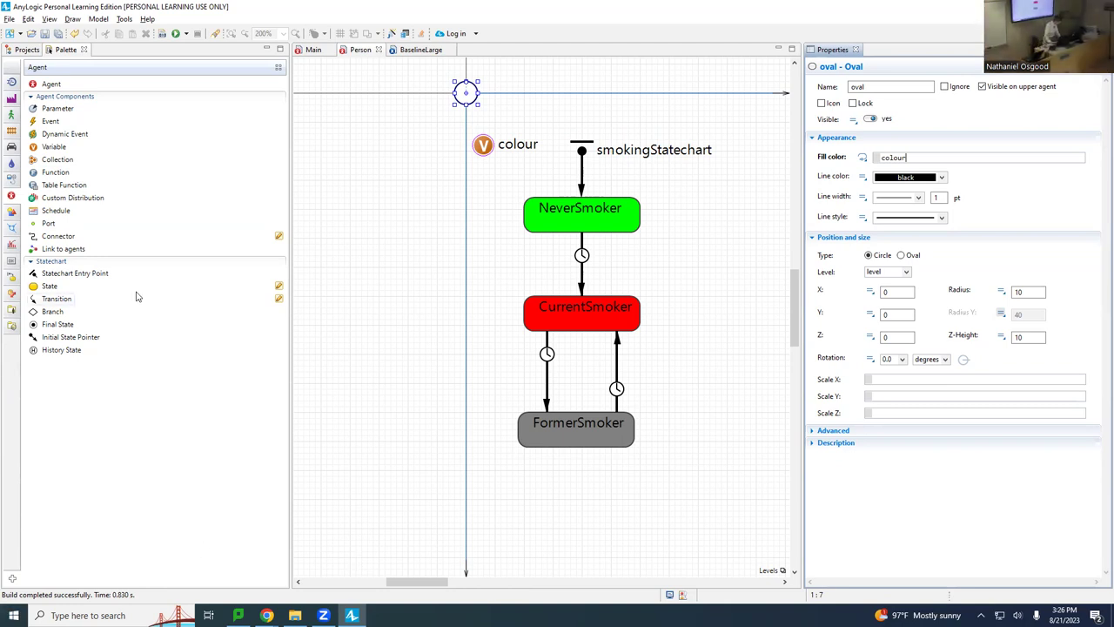
# - Run the BaselineSmall experiment from the project tree to check the oval's colour
pyautogui.click(19, 49)
pyautogui.click(50, 96)
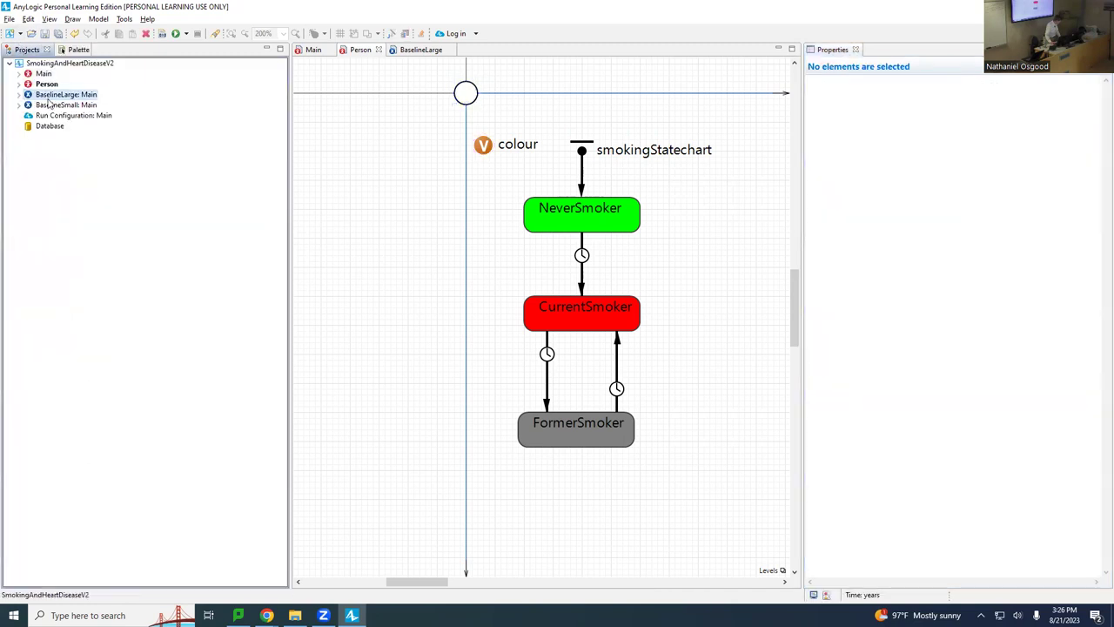
pyautogui.rightClick(50, 96)
pyautogui.click(47, 105)
pyautogui.rightClick(47, 106)
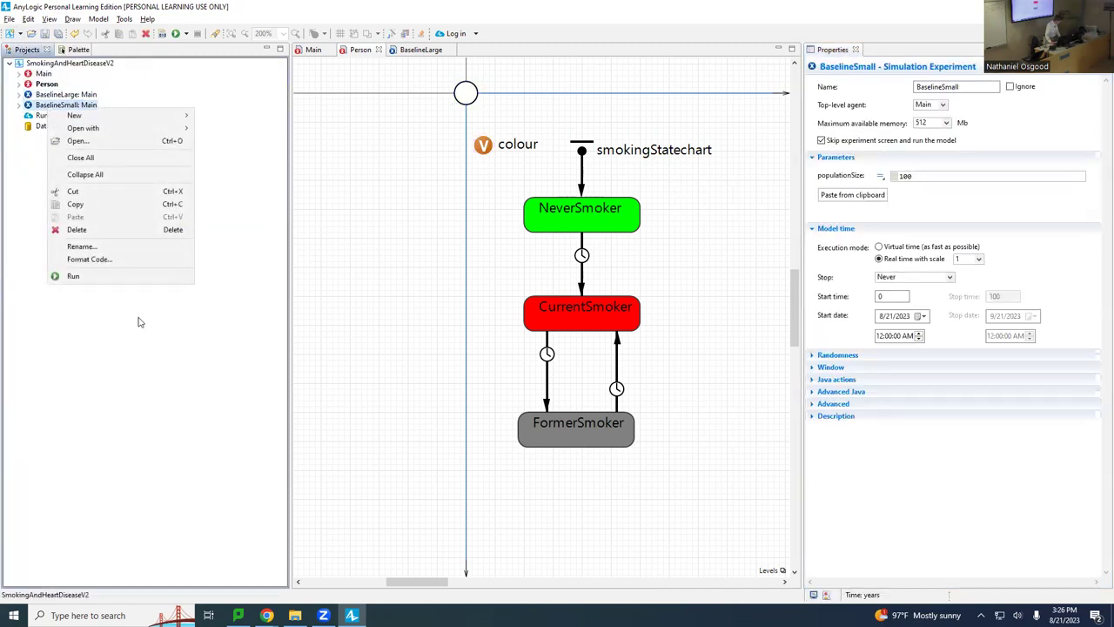
pyautogui.click(138, 276)
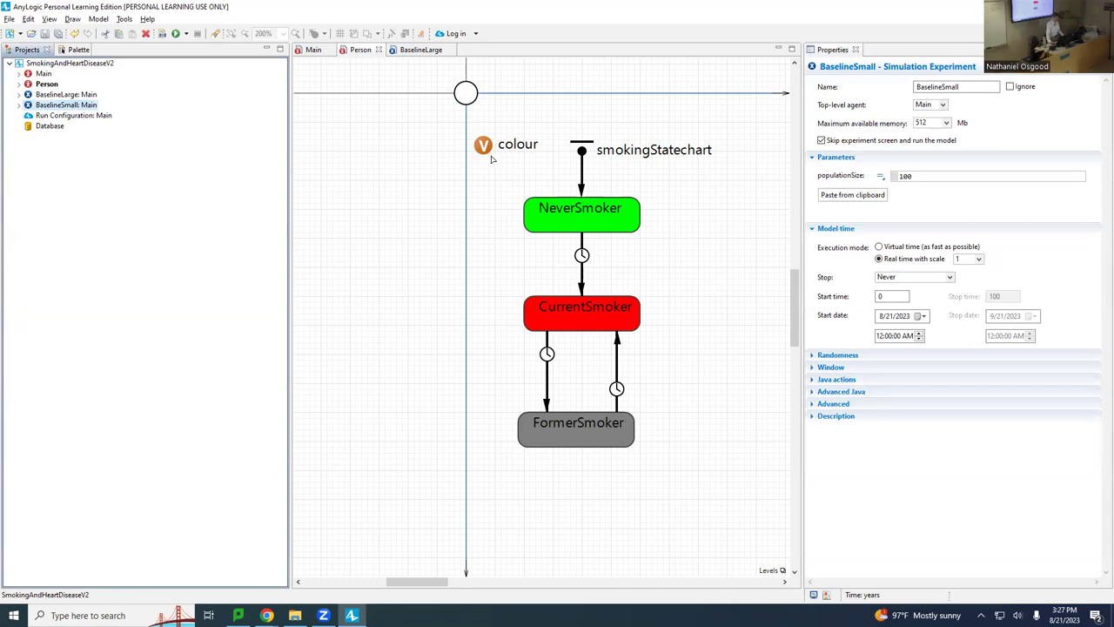
# - Set the NeverSmoker state's entry action to "colour = lime;"
pyautogui.click(608, 231)
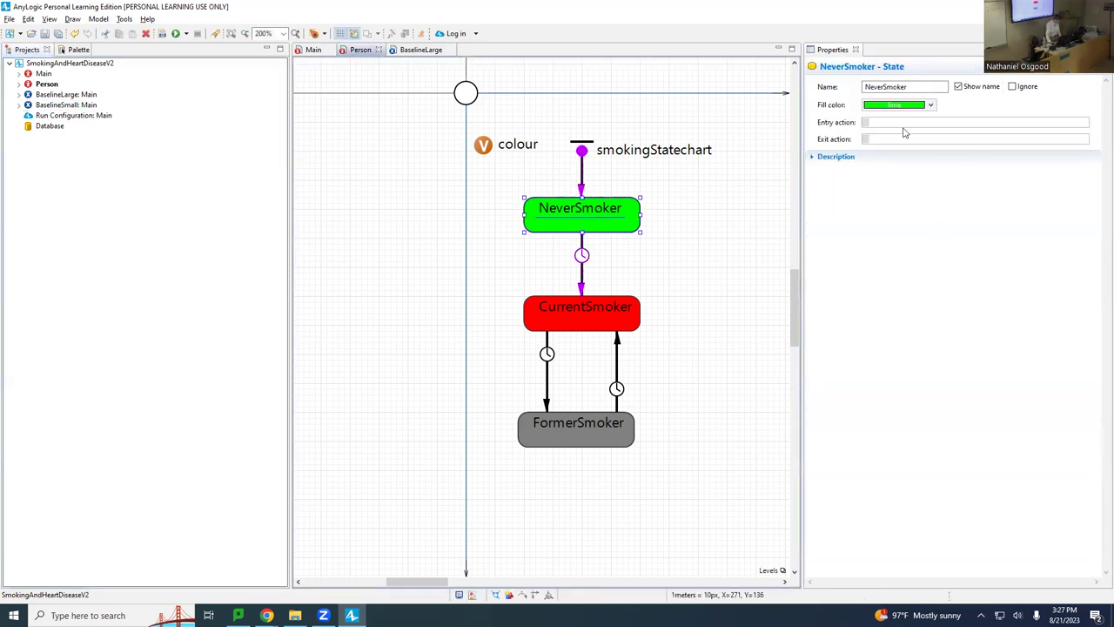
pyautogui.click(904, 127)
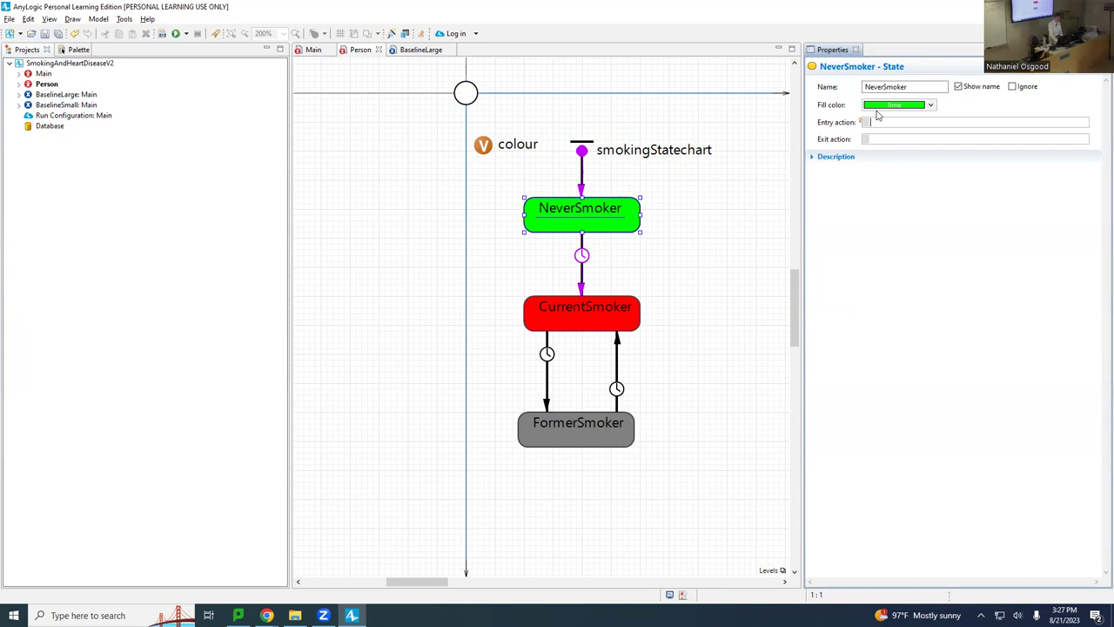
pyautogui.write('colour')
pyautogui.write('.')
pyautogui.write('= lim')
pyautogui.write('e')
pyautogui.write(';')
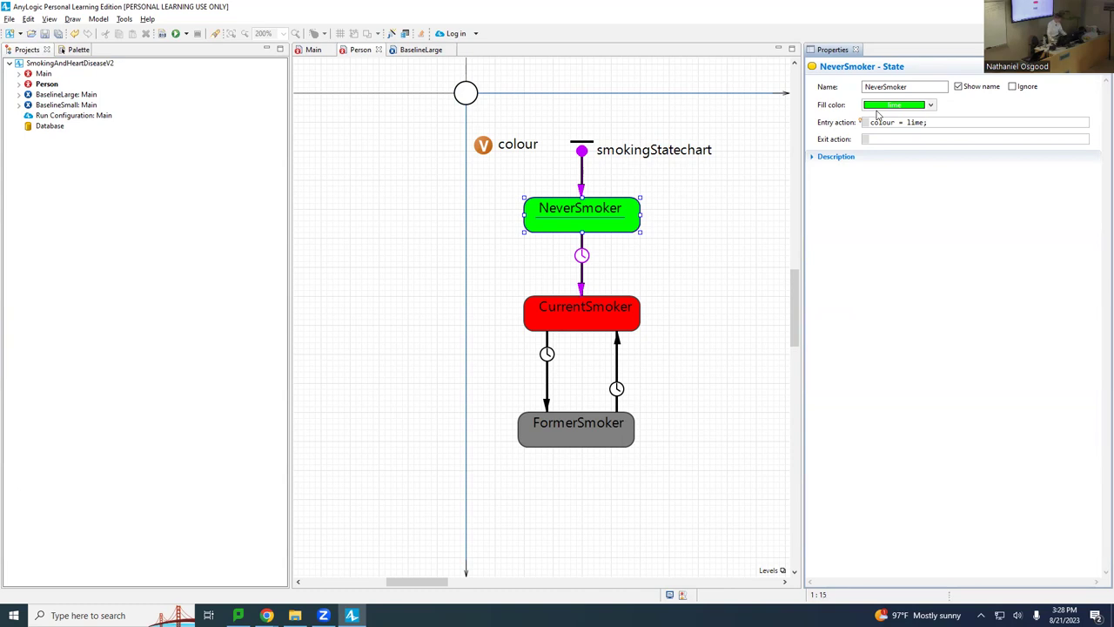
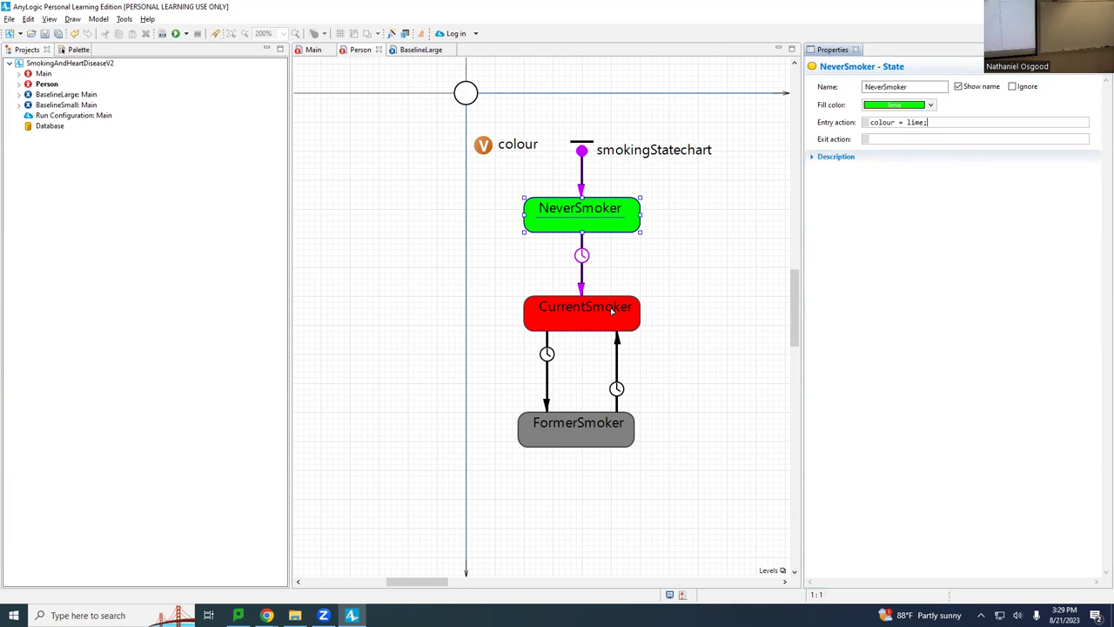
# - Set the CurrentSmoker state's entry action to "colour = red;" and save the model
pyautogui.click(612, 311)
pyautogui.click(883, 123)
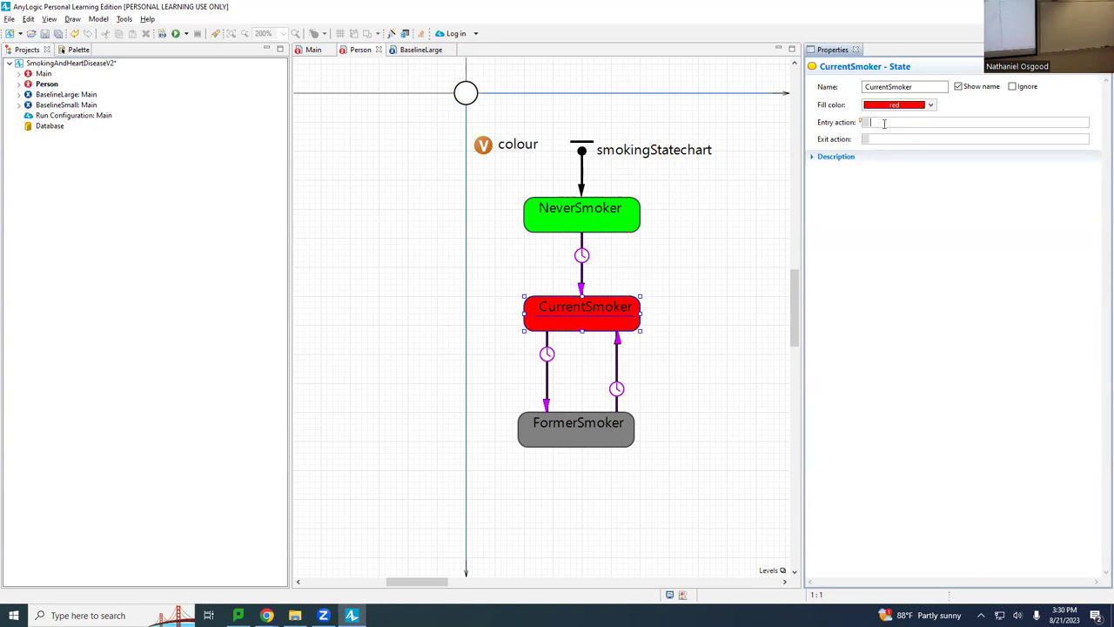
pyautogui.write('colour = red;')
pyautogui.hotkey('ctrl', 's')
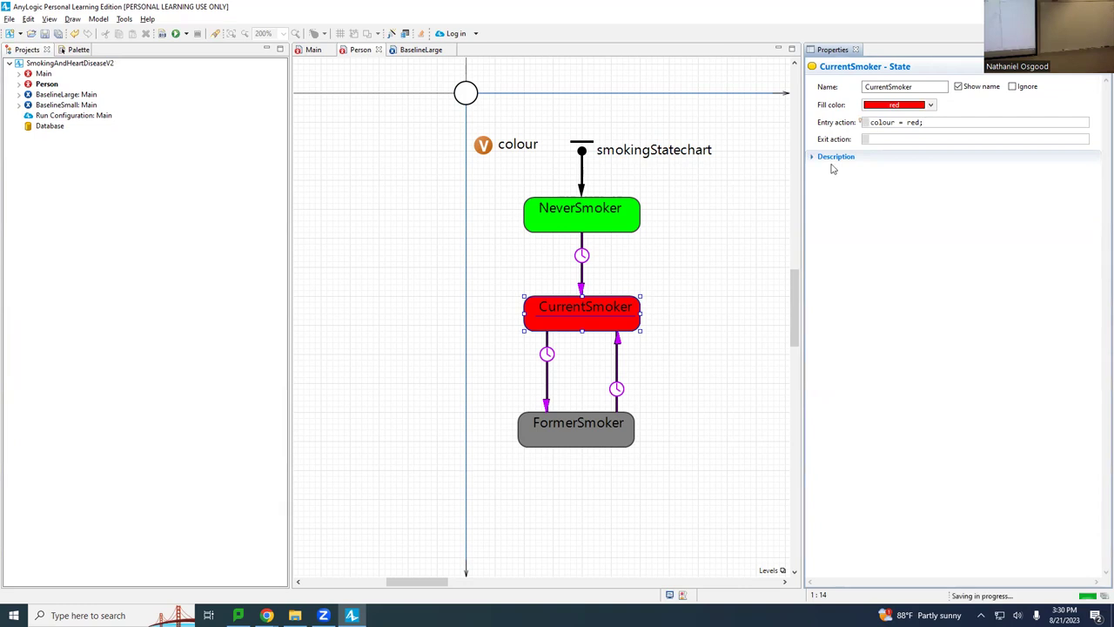
# - Set the FormerSmoker state's entry action to "colour = gray;" and save the model
pyautogui.click(558, 438)
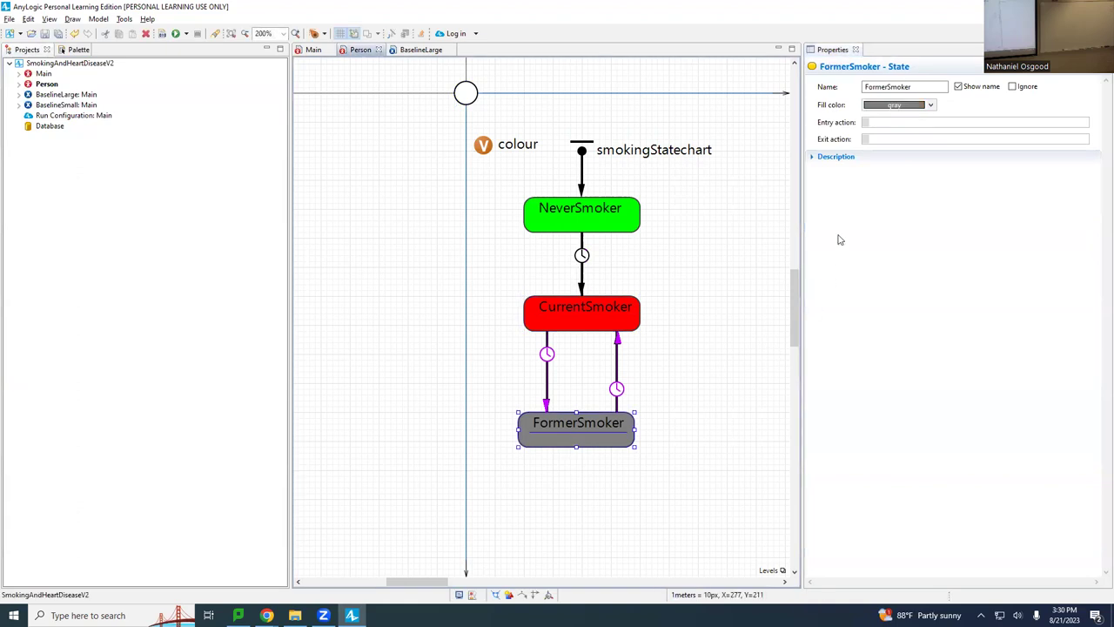
pyautogui.click(890, 123)
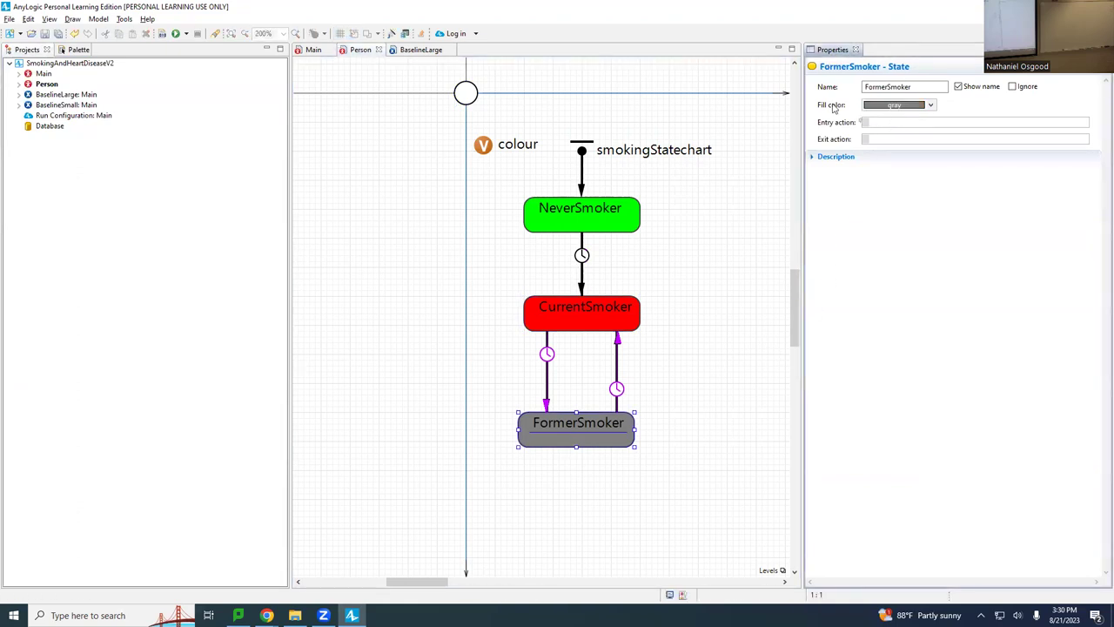
pyautogui.write('colour = ')
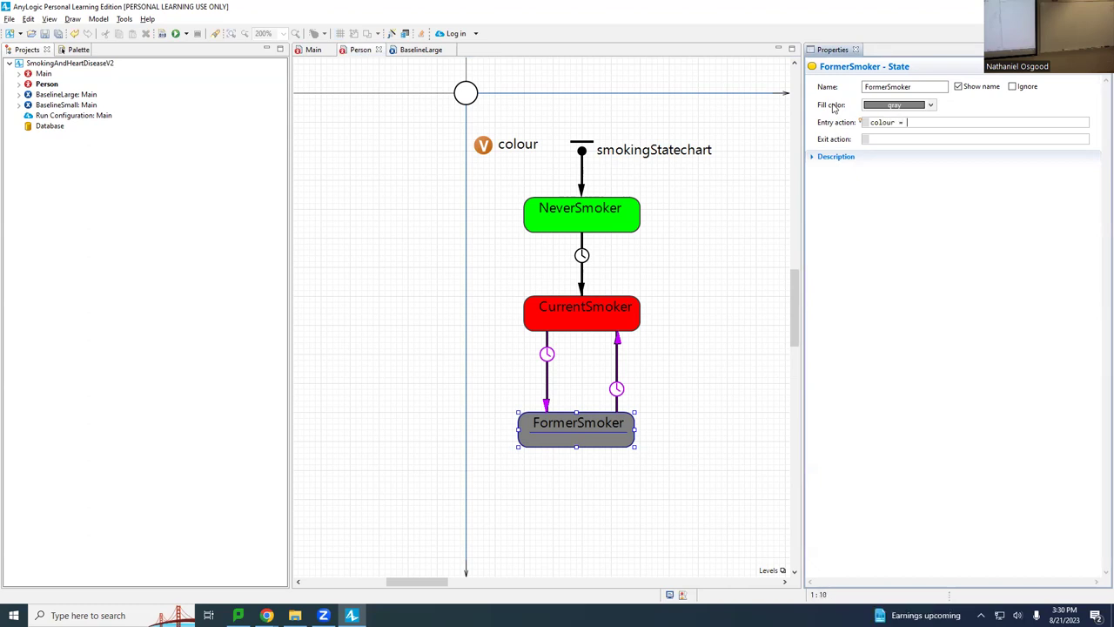
pyautogui.write('gray;')
pyautogui.hotkey('ctrl', 's')
pyautogui.hotkey('ctrl', 's')
# - Build the model, run the BaselineSmall experiment to watch the agents change colour, and close the simulation window
pyautogui.click(162, 34)
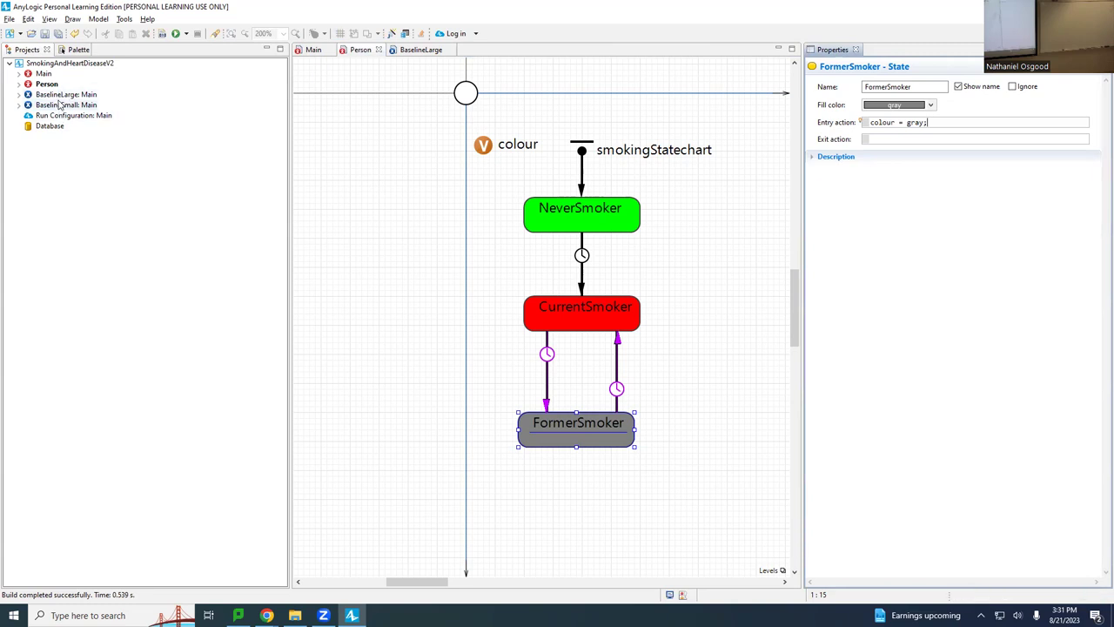
pyautogui.rightClick(59, 105)
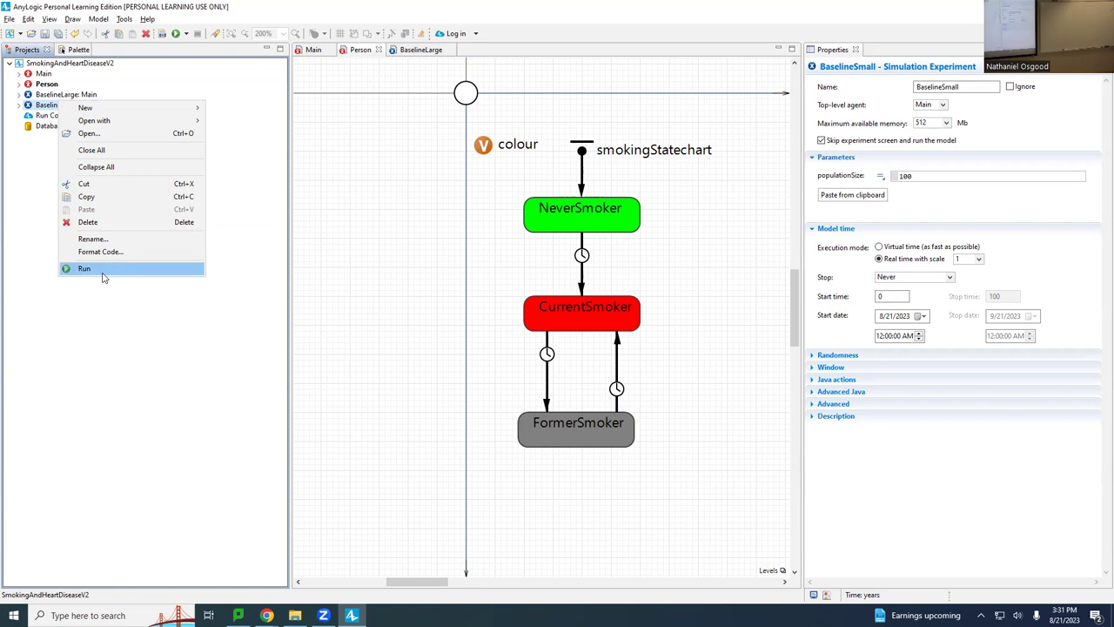
pyautogui.click(112, 268)
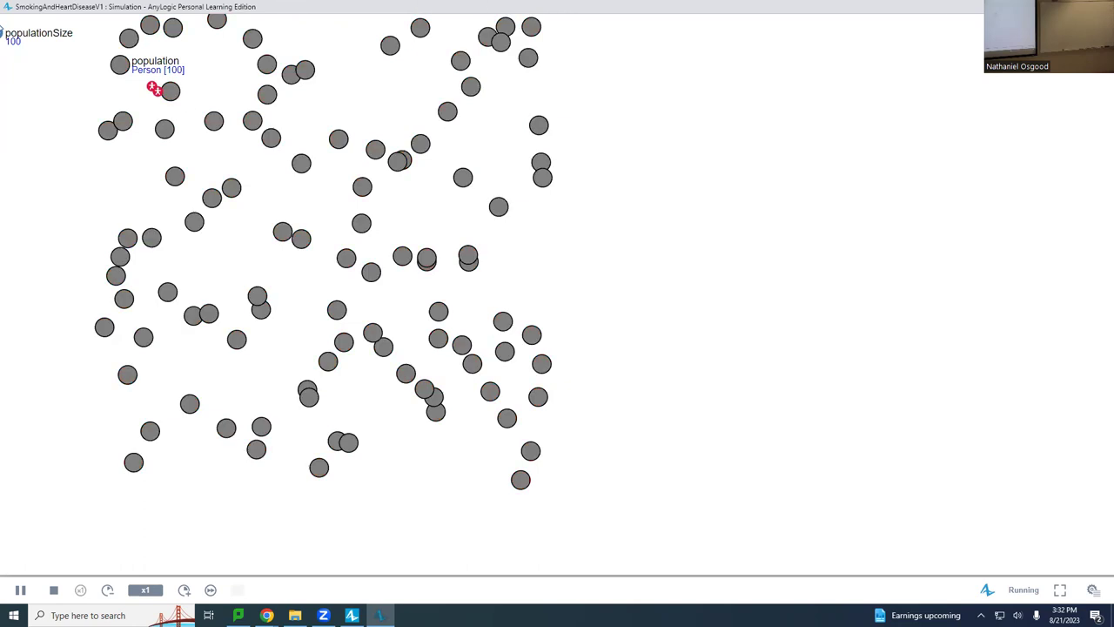
pyautogui.hotkey('alt', 'F4')
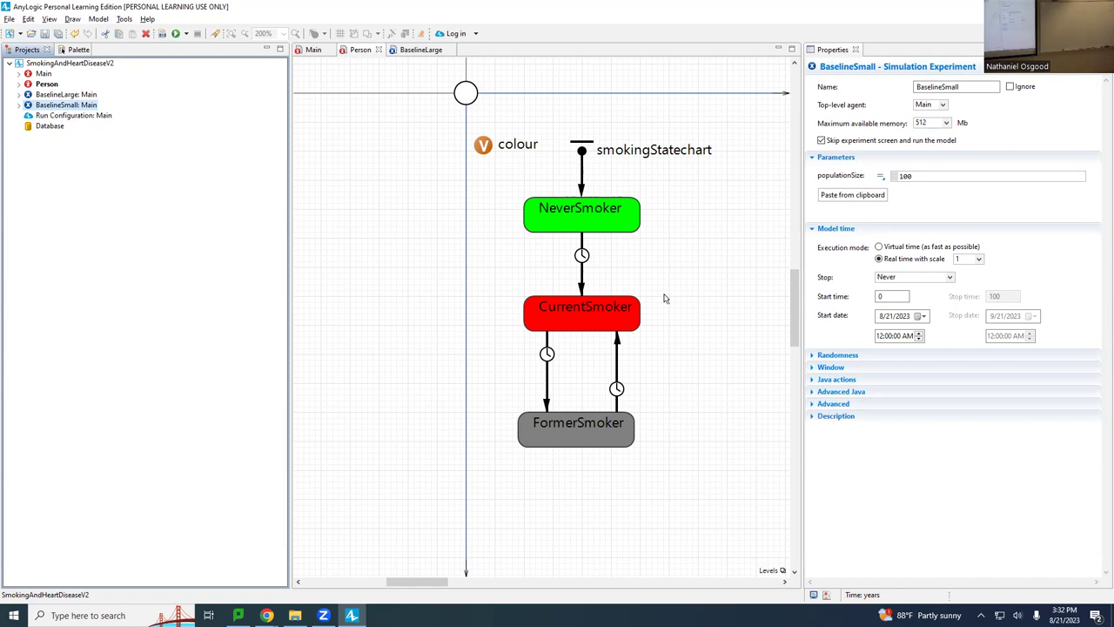
# - Inspect the trigger and timeout settings of the three transitions between the smoking states
pyautogui.click(581, 255)
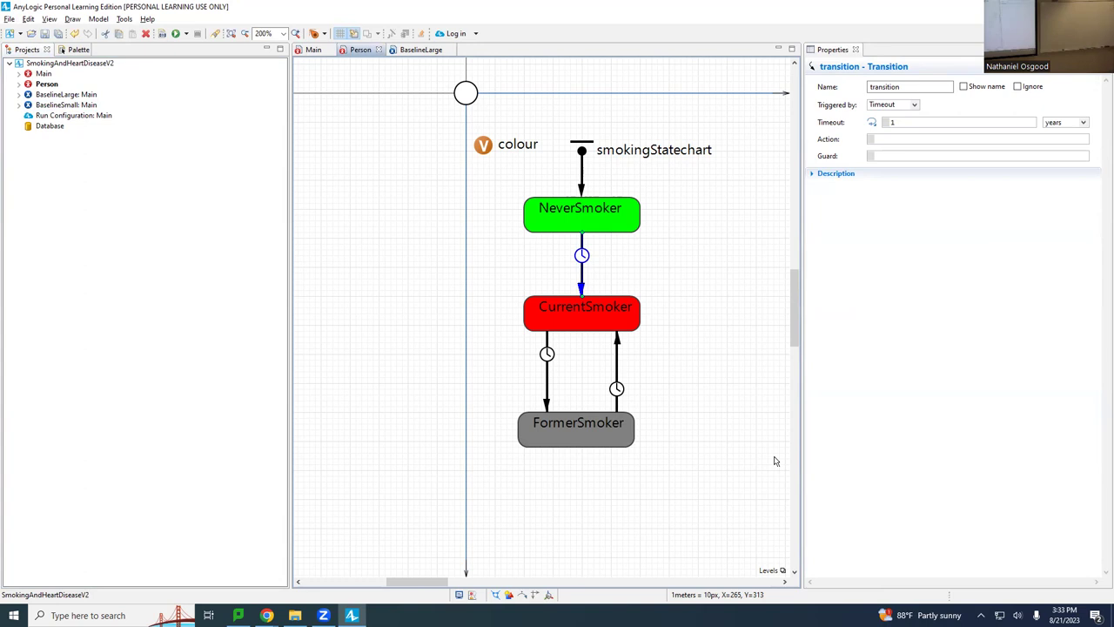
pyautogui.click(549, 389)
pyautogui.click(618, 341)
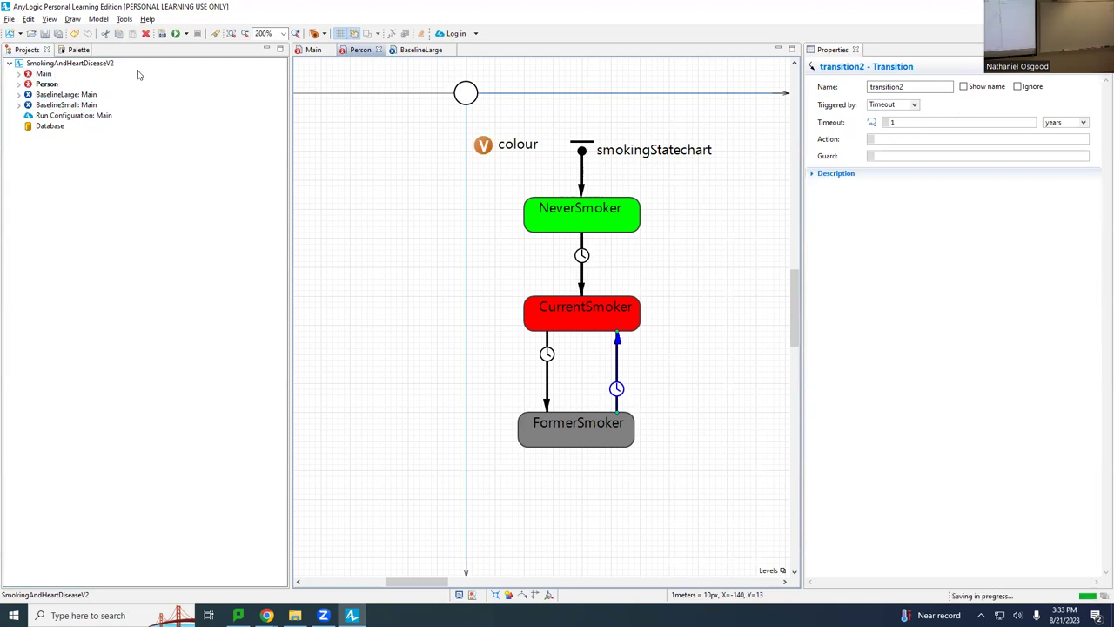
pyautogui.hotkey('alt', 'Tab')
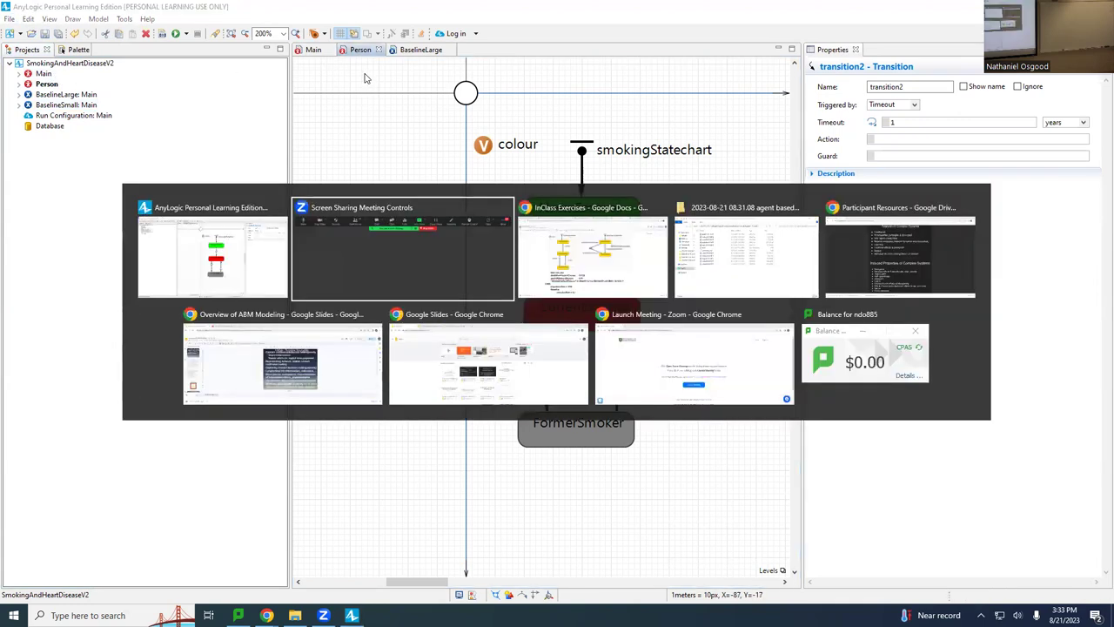
pyautogui.hotkey('alt', 'Tab')
pyautogui.hotkey('alt', 'Tab')
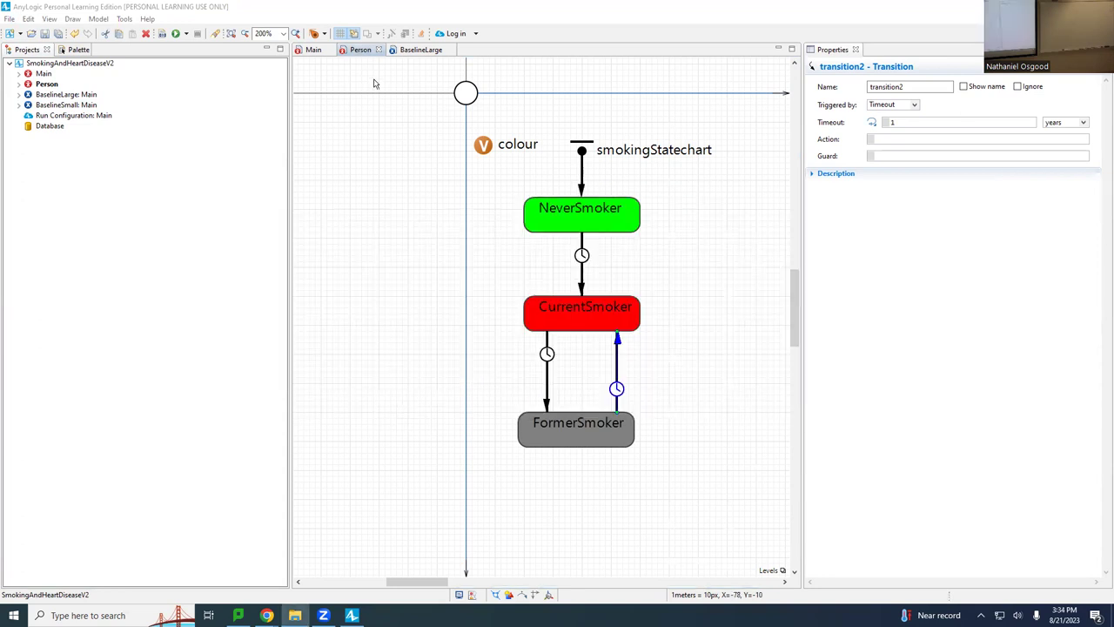
pyautogui.hotkey('alt', 'Tab')
pyautogui.hotkey('alt', 'Tab')
pyautogui.hotkey('alt', 'Tab')
pyautogui.hotkey('alt', 'Tab')
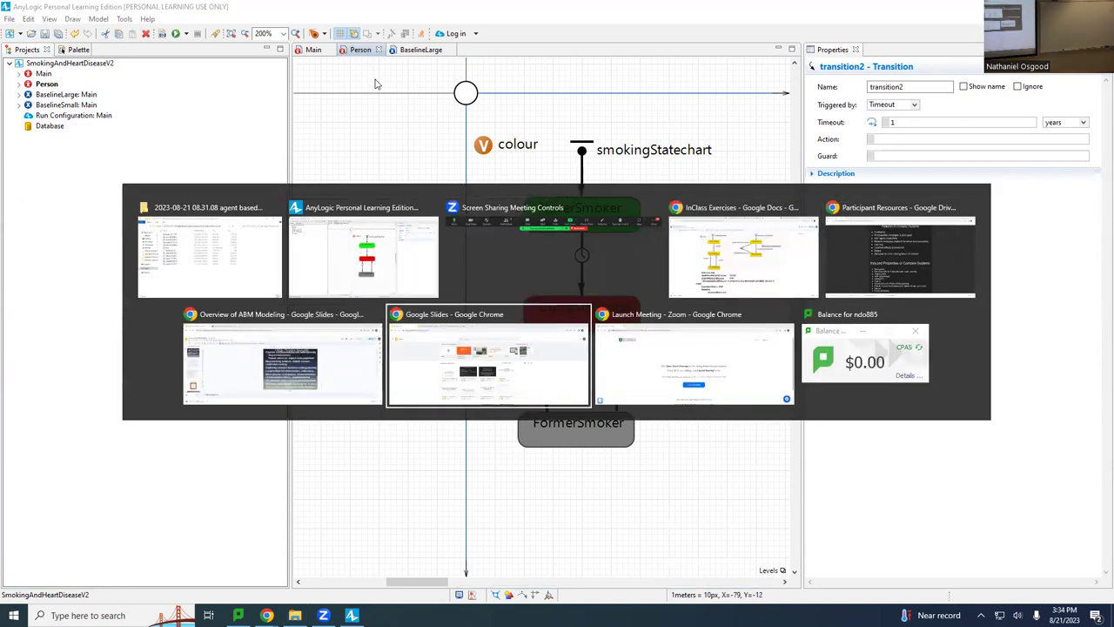
pyautogui.hotkey('alt', 'shift', 'Tab')
pyautogui.hotkey('alt', 'shift', 'Tab')
pyautogui.hotkey('alt', 'shift', 'Tab')
pyautogui.hotkey('alt', 'shift', 'Tab')
pyautogui.hotkey('alt', 'shift', 'Tab')
pyautogui.hotkey('alt', 'shift', 'Tab')
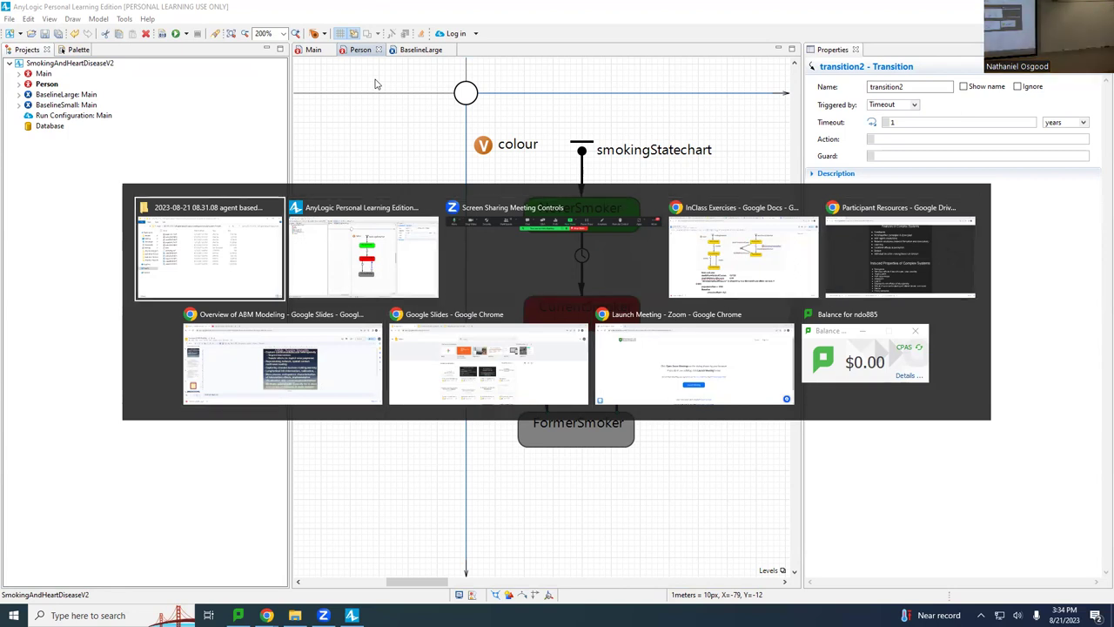
pyautogui.press('Escape')
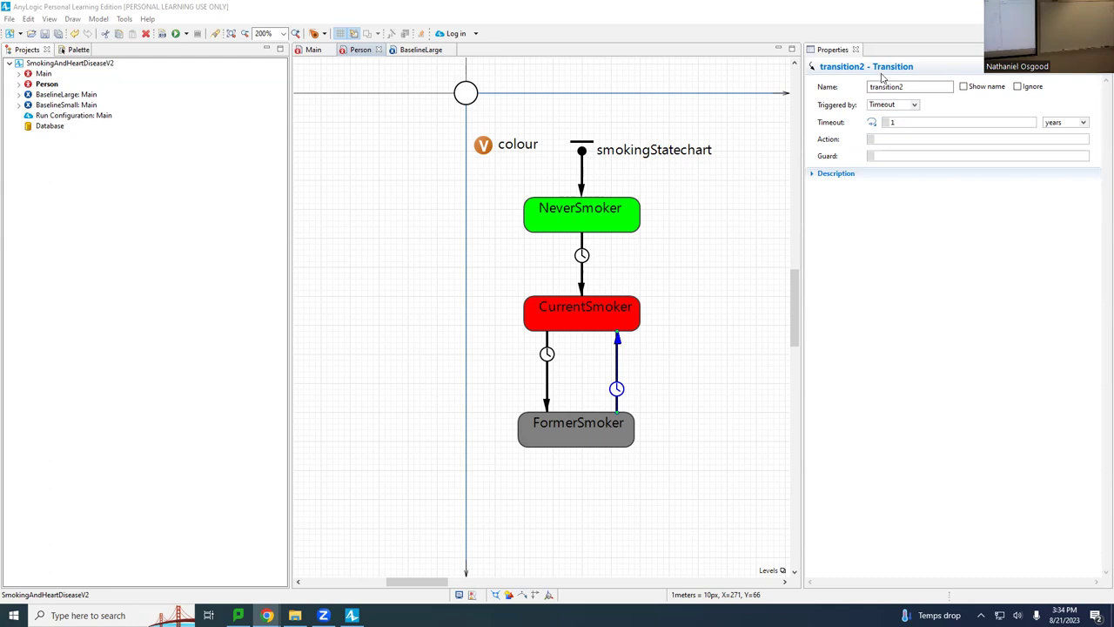
# - Add a parameter named initiationRate to Main below populationSize and give it a default value of 0.1
pyautogui.click(310, 51)
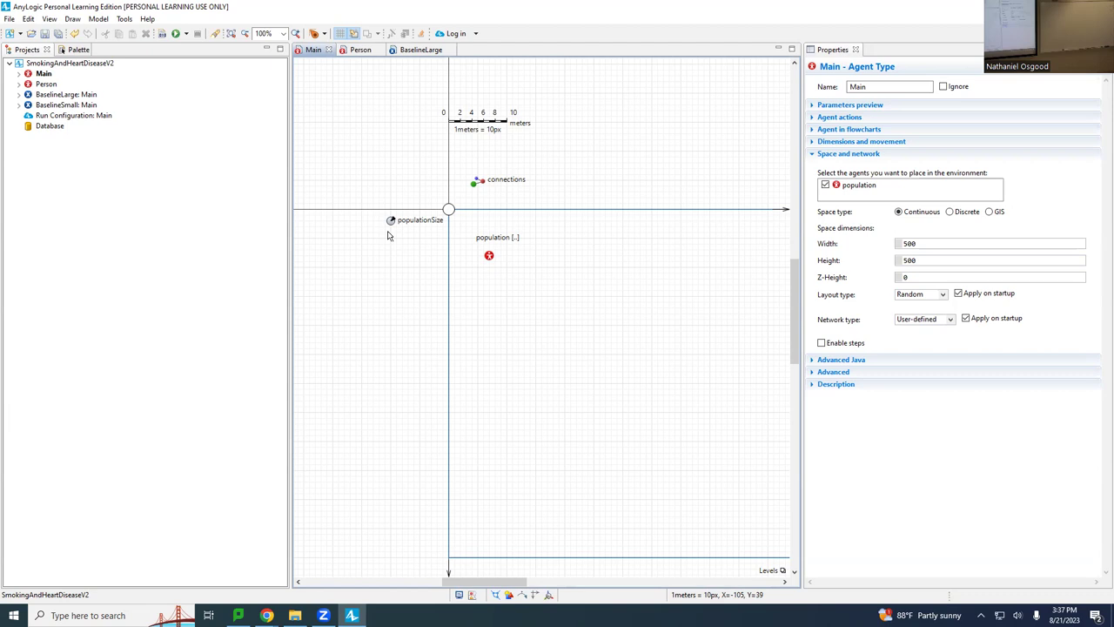
pyautogui.click(78, 49)
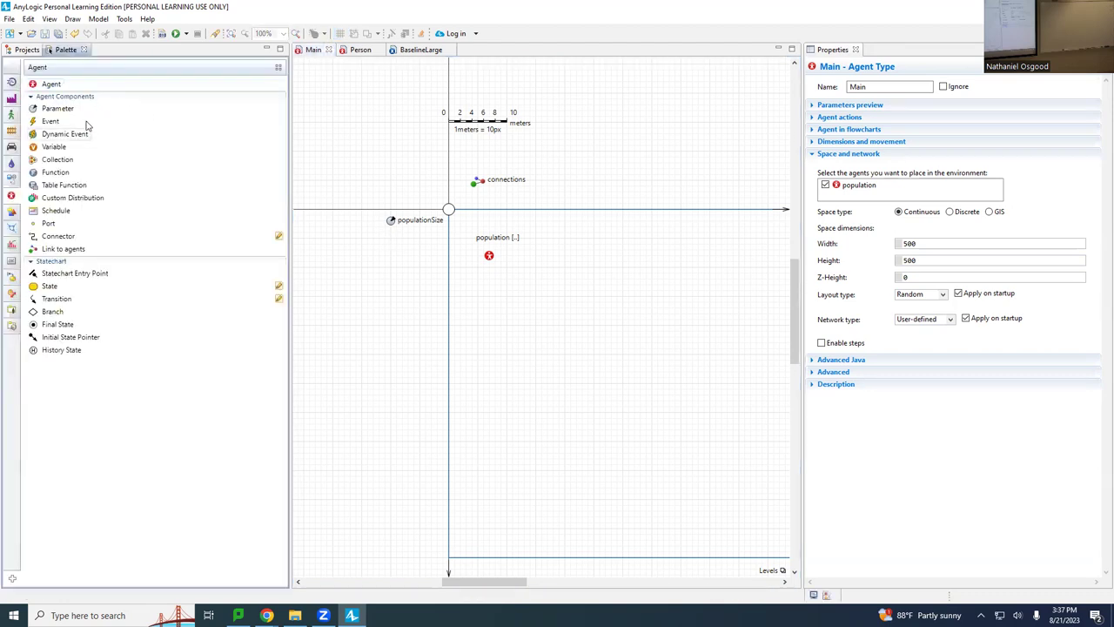
pyautogui.moveTo(46, 111); pyautogui.dragTo(391, 251)
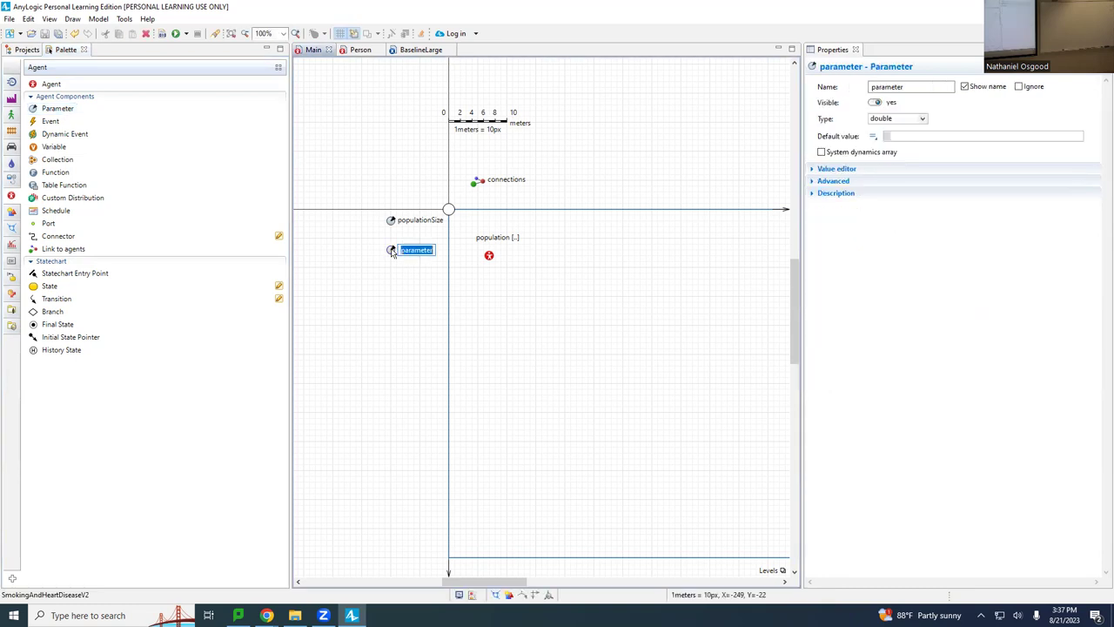
pyautogui.write('initiationRate')
pyautogui.press('Return')
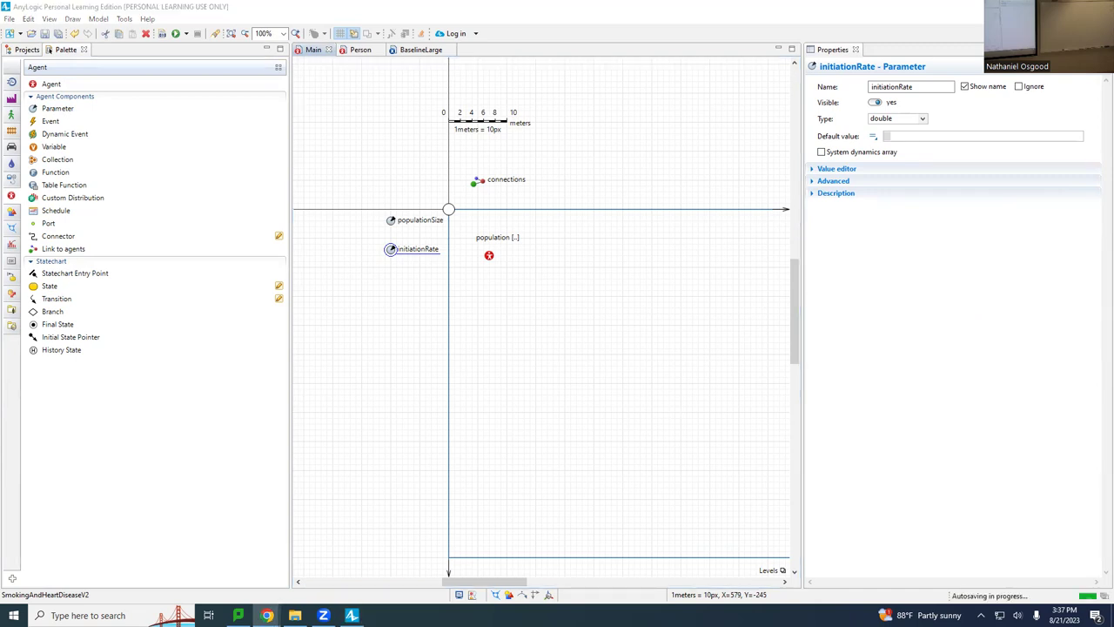
pyautogui.click(926, 137)
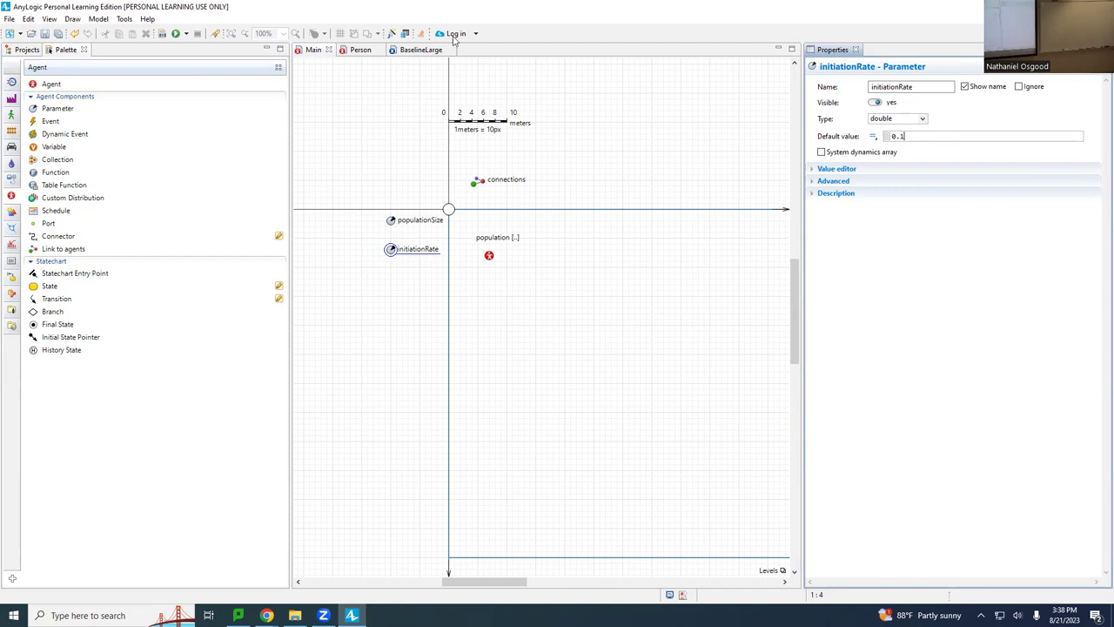
# - Add a parameter named cessationRate to Main directly below initiationRate
pyautogui.moveTo(79, 110); pyautogui.dragTo(393, 277)
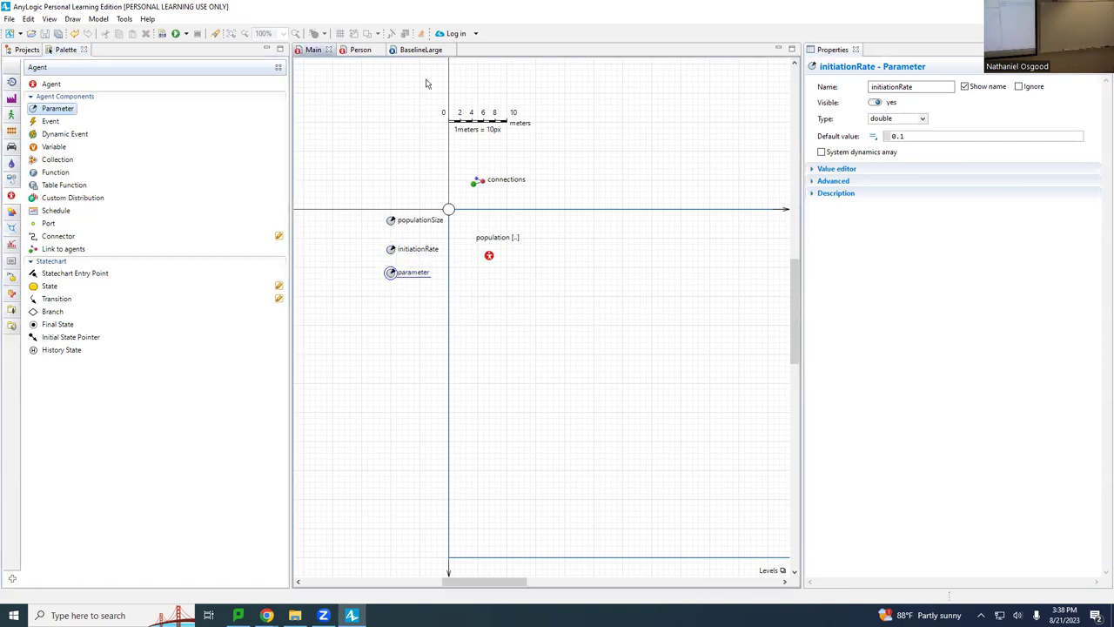
pyautogui.write('cessationRate')
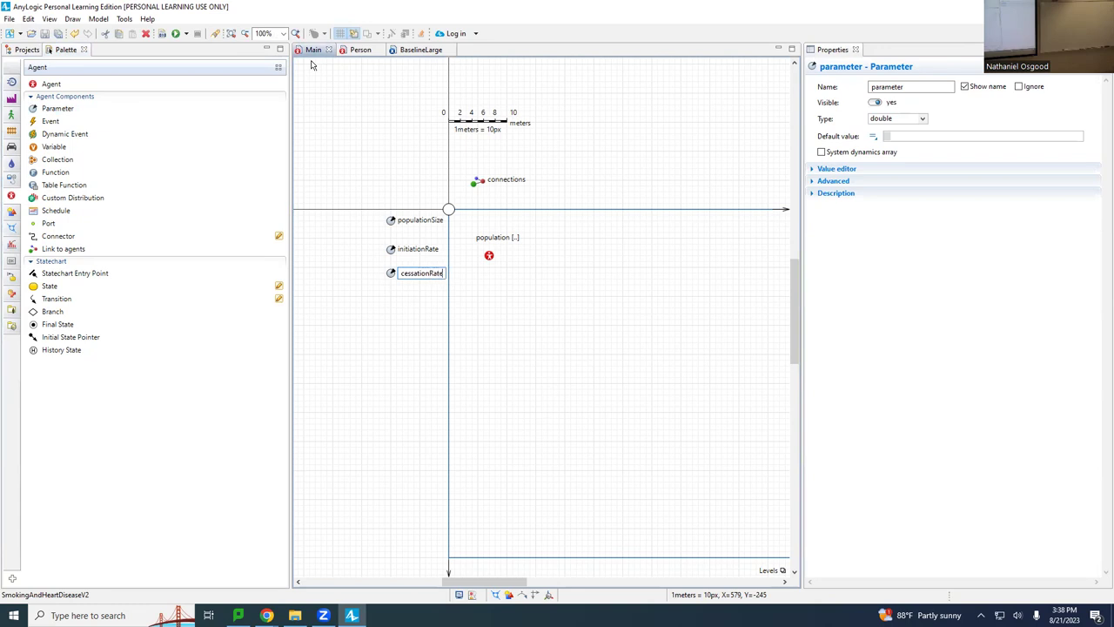
pyautogui.press('Return')
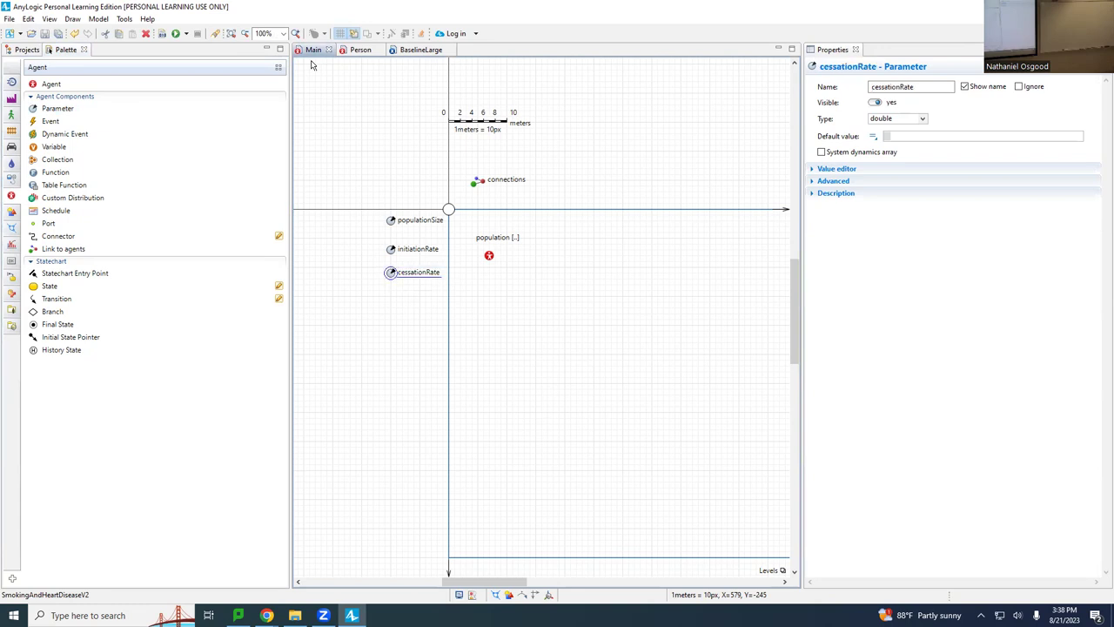
# - Add a parameter named relapseRate to Main directly below cessationRate
pyautogui.moveTo(40, 108); pyautogui.dragTo(389, 301)
pyautogui.write('quit')
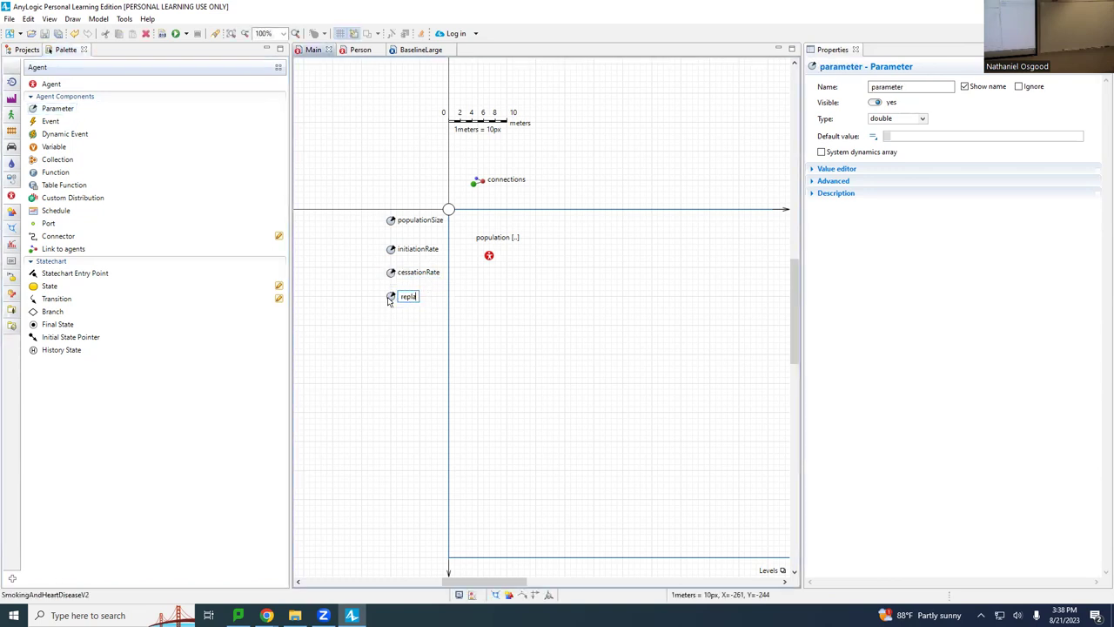
pyautogui.press('BackSpace')
pyautogui.press('BackSpace')
pyautogui.press('BackSpace')
pyautogui.write('elapse')
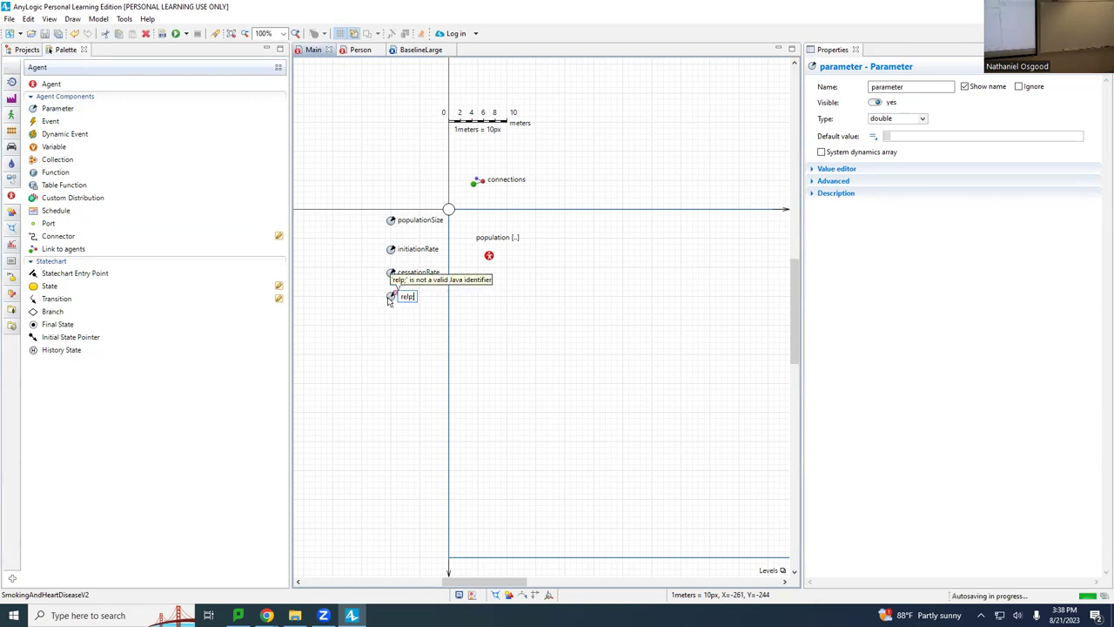
pyautogui.press('Return')
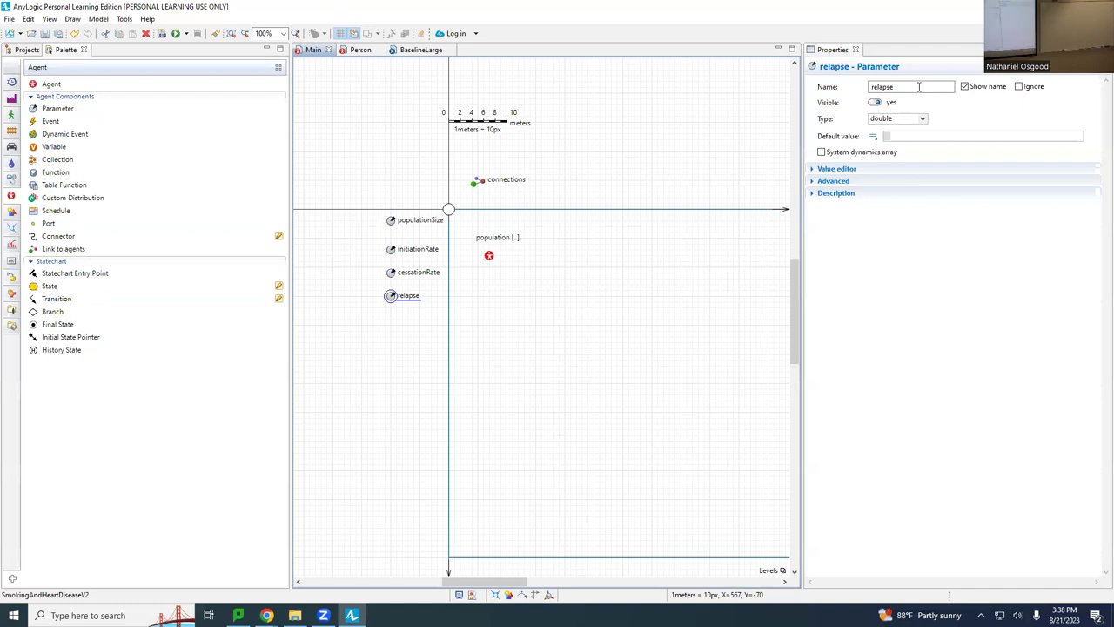
pyautogui.click(883, 87)
pyautogui.write('Rate')
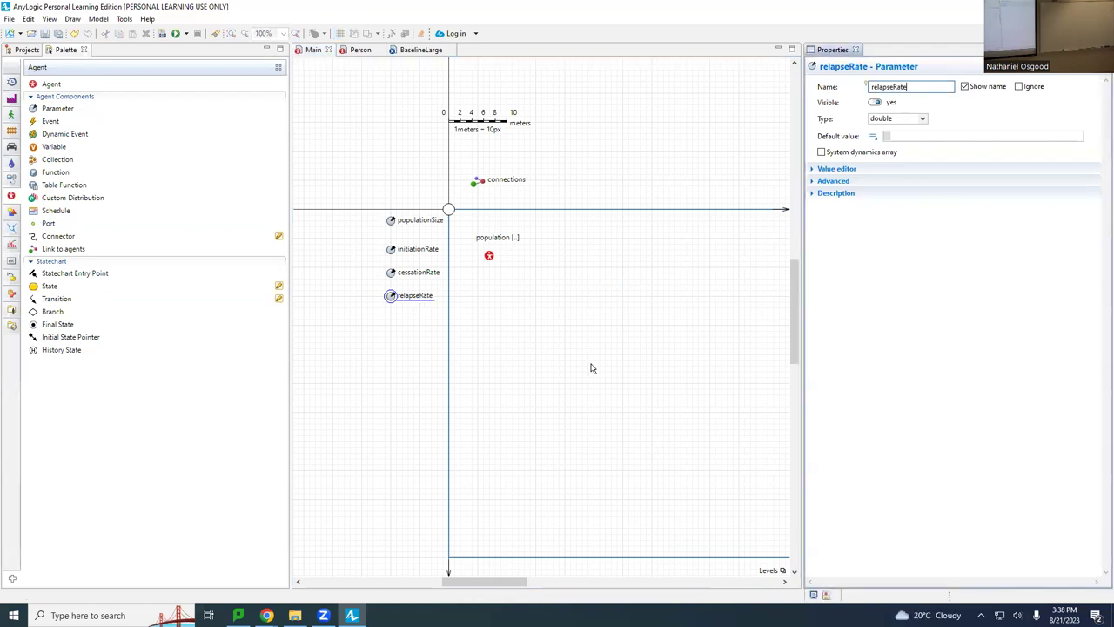
# - Check that initiationRate's default value is 0.1, set cessationRate's default value to 4.0 and save the model
pyautogui.click(393, 249)
pyautogui.click(919, 137)
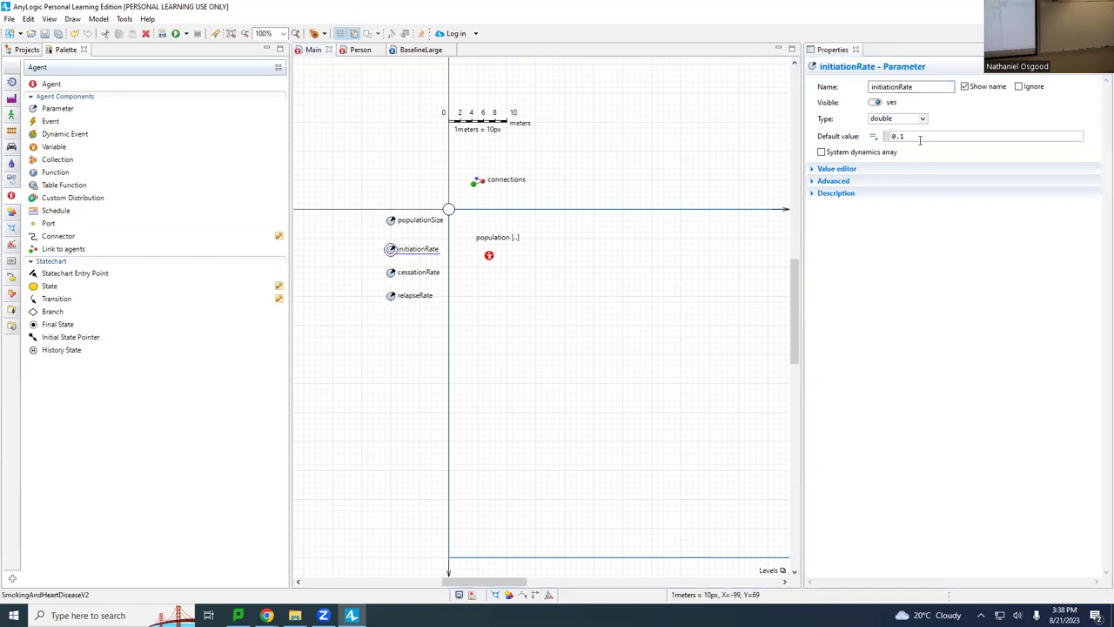
pyautogui.write('0.1')
pyautogui.click(392, 274)
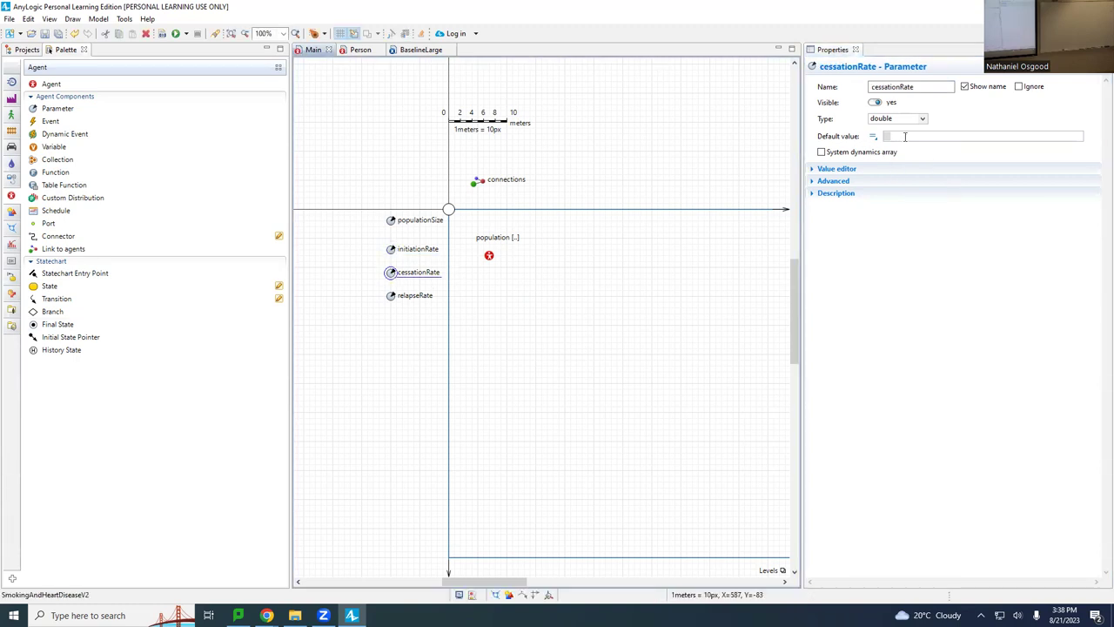
pyautogui.click(904, 136)
pyautogui.write('4.0')
pyautogui.hotkey('ctrl', 's')
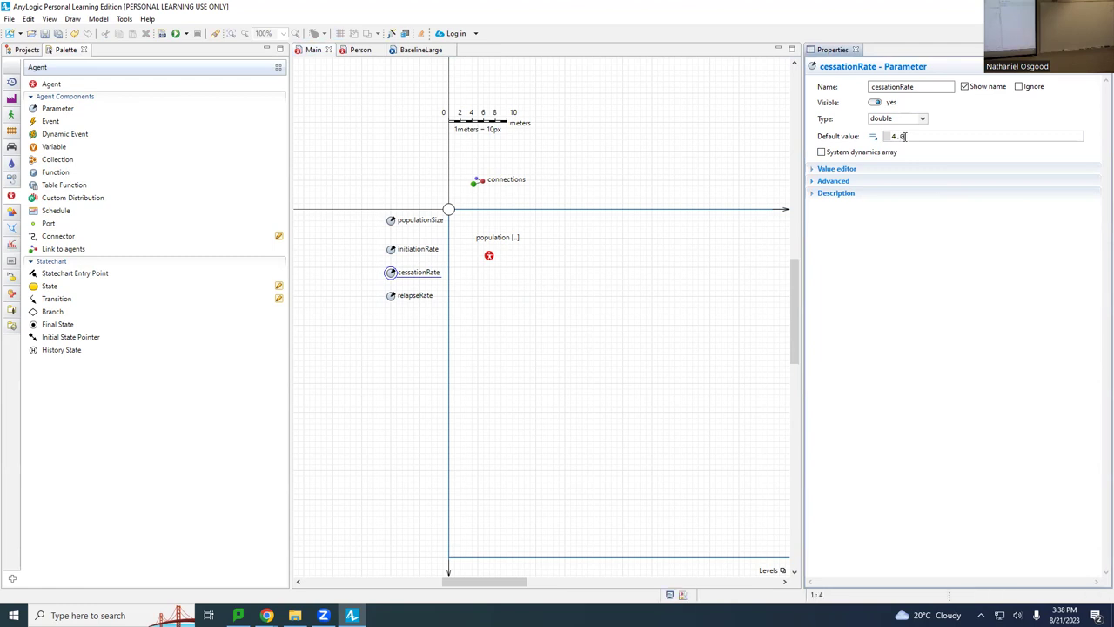
# - Set the relapseRate parameter's default value to 6.0 and save the model
pyautogui.click(388, 296)
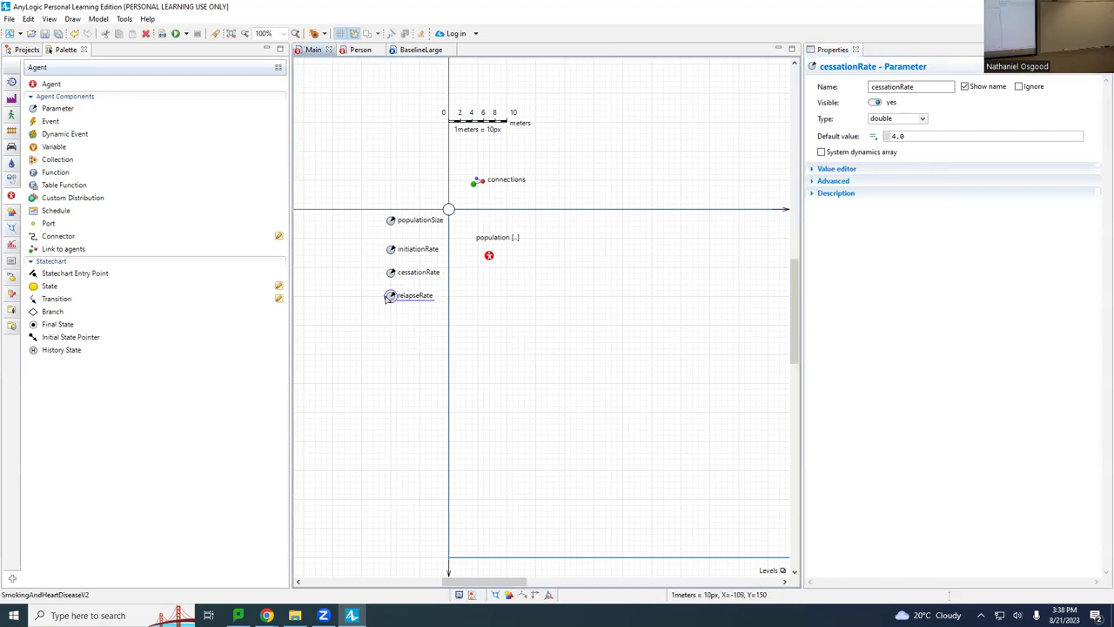
pyautogui.click(904, 135)
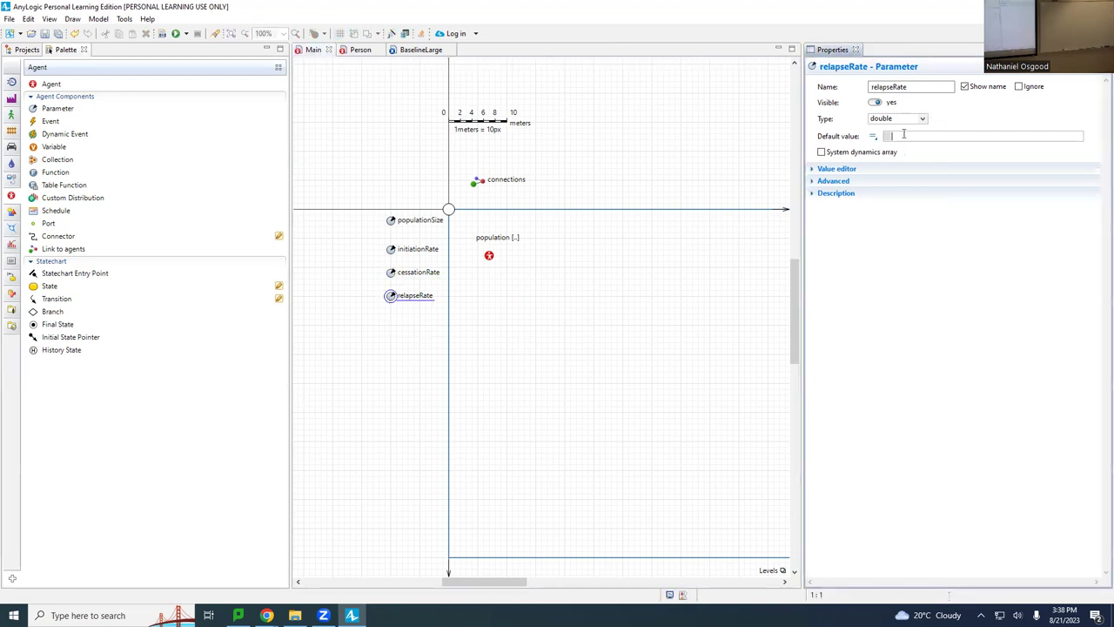
pyautogui.write('6.0')
pyautogui.hotkey('ctrl', 's')
# - Compare the cessationRate and relapseRate parameters in Main with the smoking statechart in Person
pyautogui.click(391, 272)
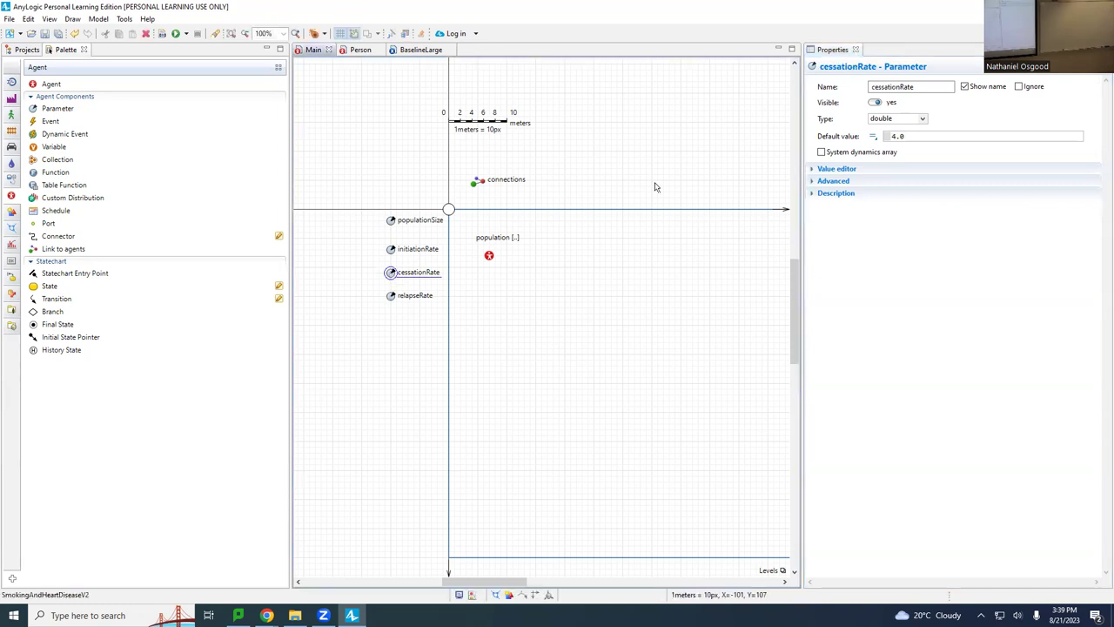
pyautogui.click(379, 300)
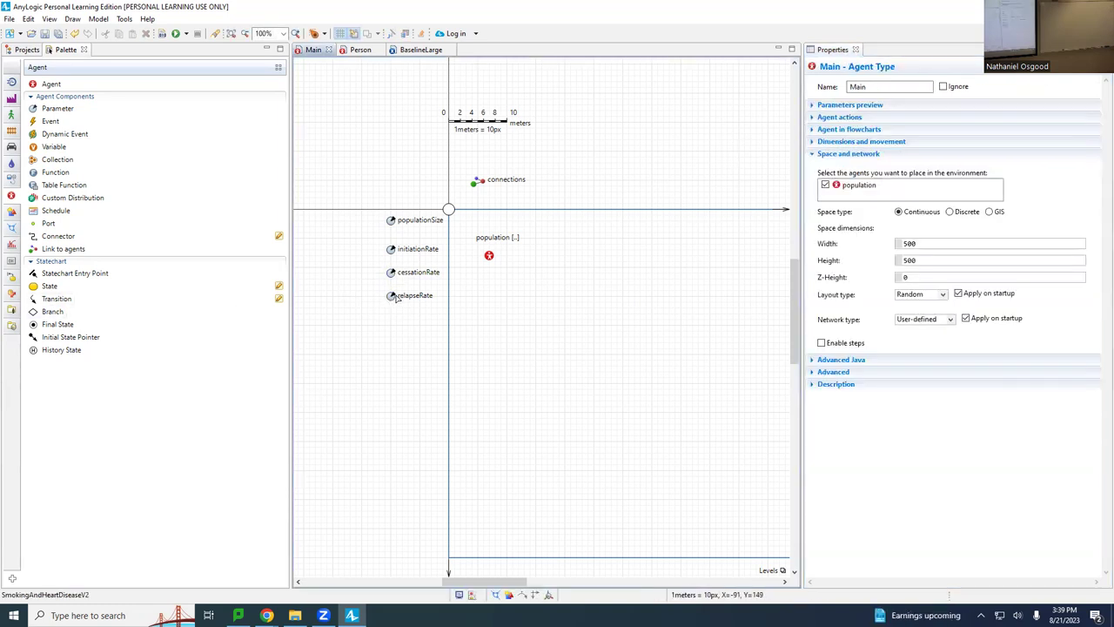
pyautogui.click(393, 296)
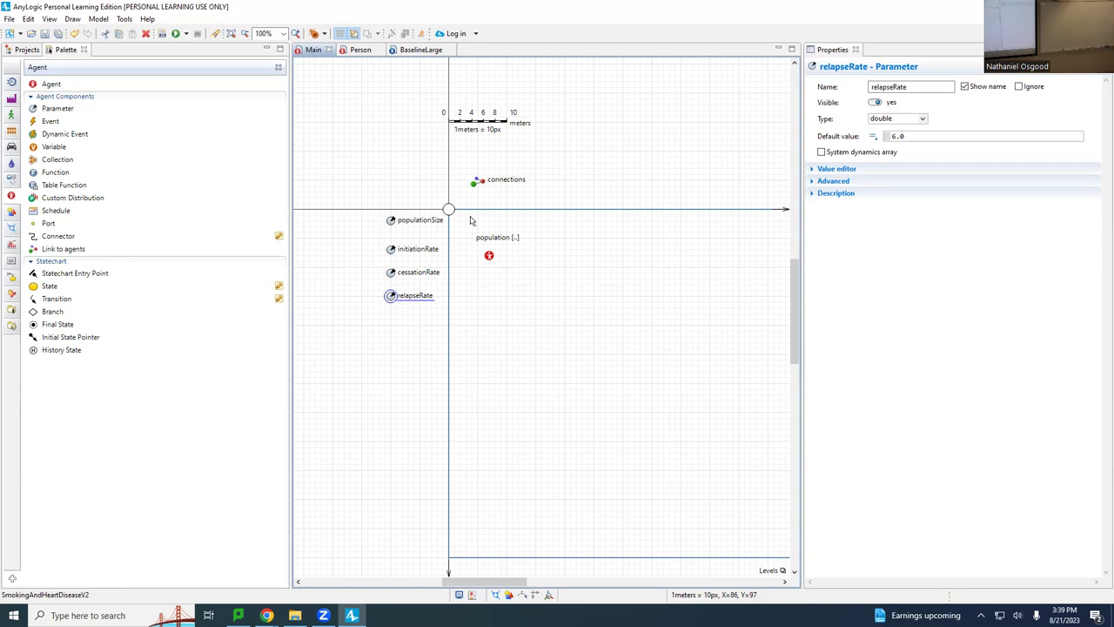
pyautogui.click(359, 50)
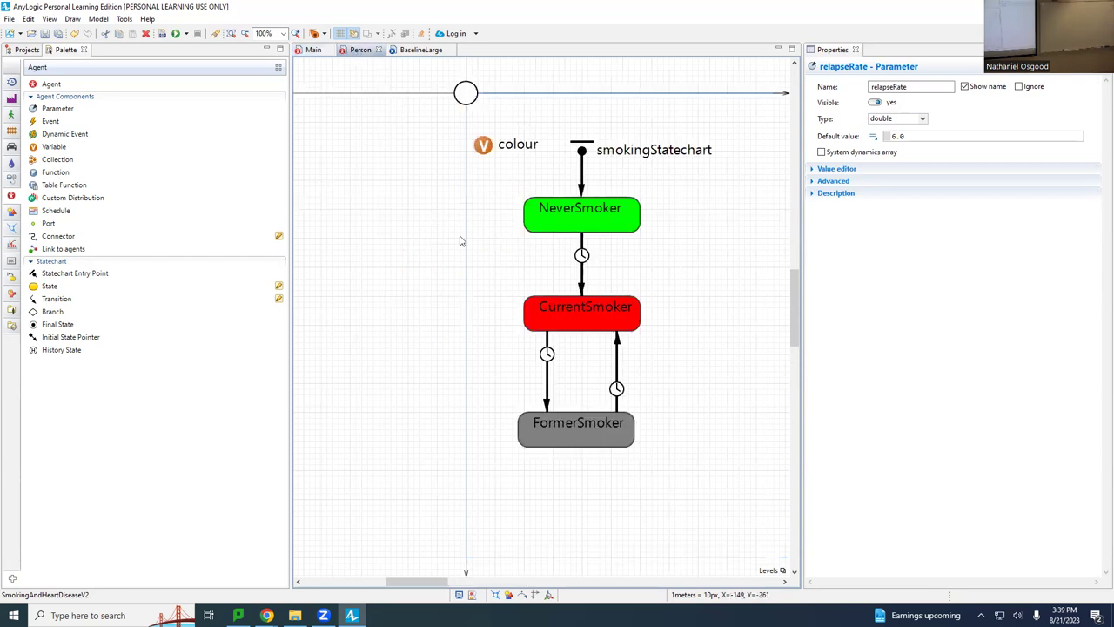
pyautogui.click(478, 271)
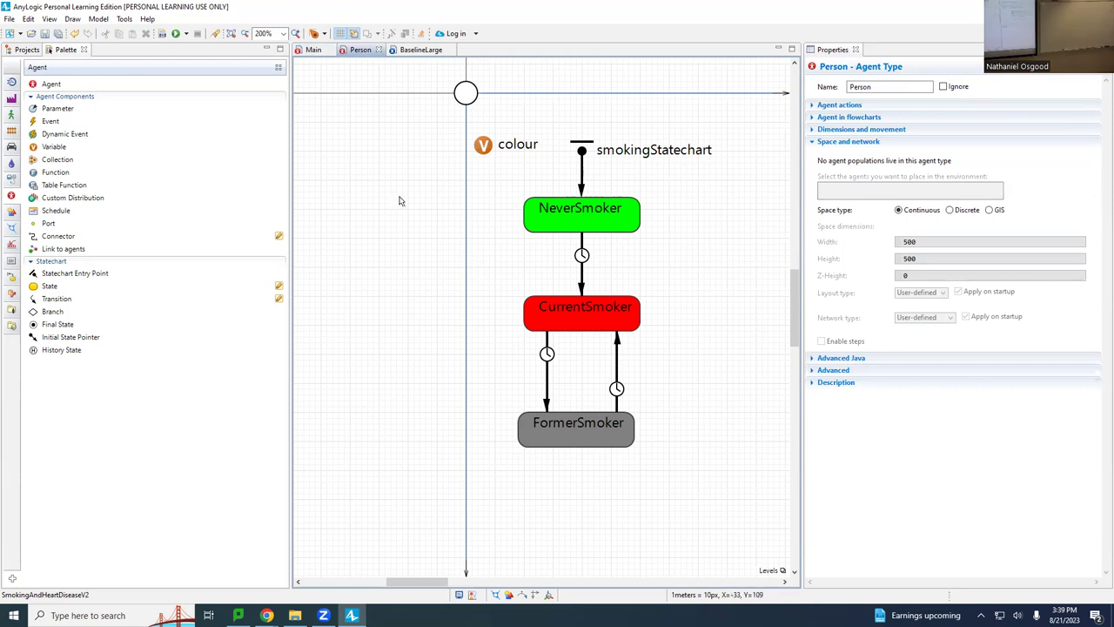
pyautogui.click(313, 50)
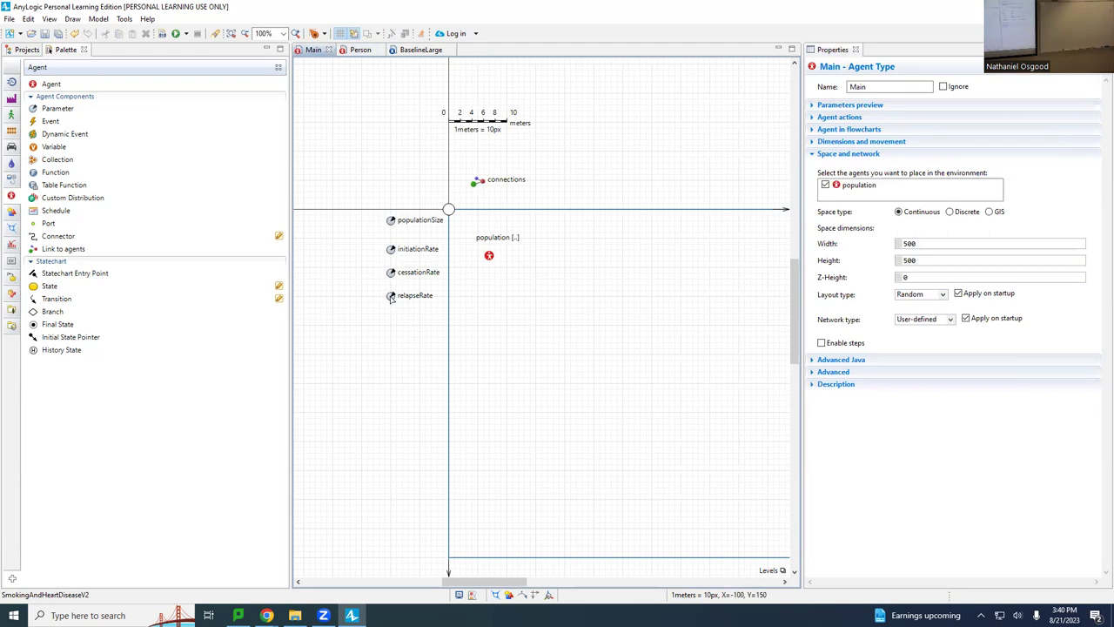
# - Review the default values of the cessationRate, relapseRate and initiationRate parameters in Main
pyautogui.click(283, 33)
pyautogui.click(263, 126)
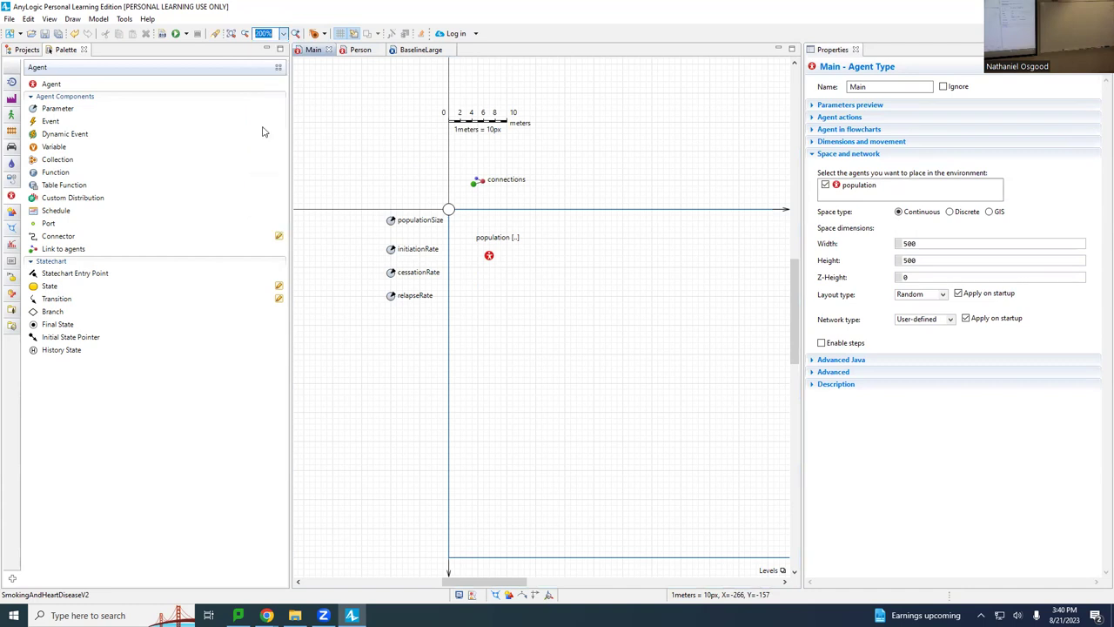
pyautogui.moveTo(471, 580); pyautogui.dragTo(426, 593)
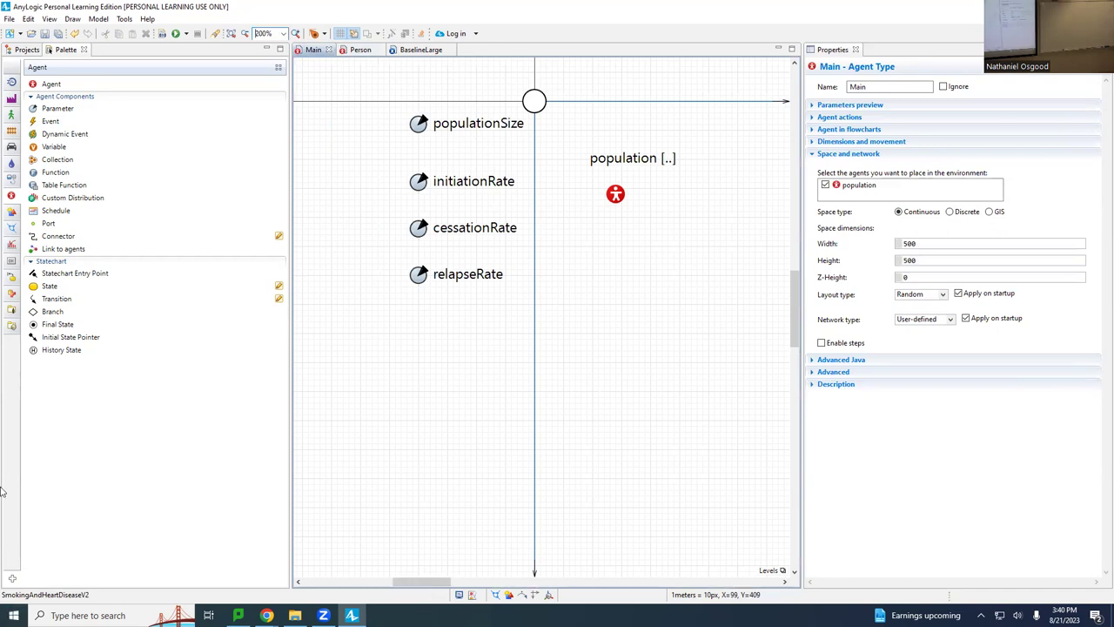
pyautogui.click(419, 229)
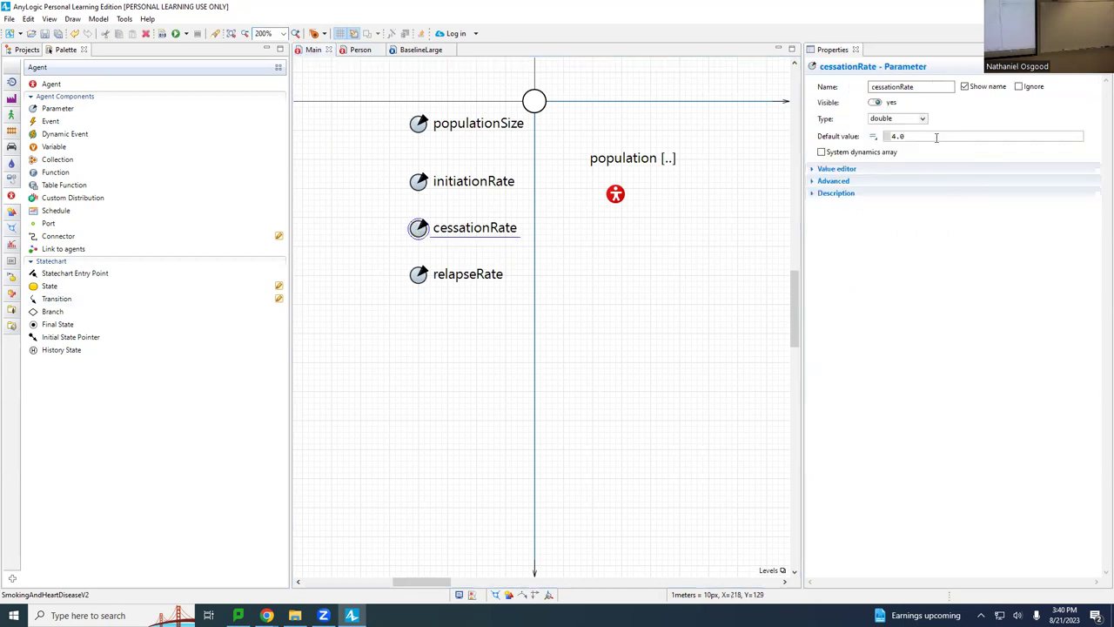
pyautogui.moveTo(910, 136); pyautogui.dragTo(886, 138)
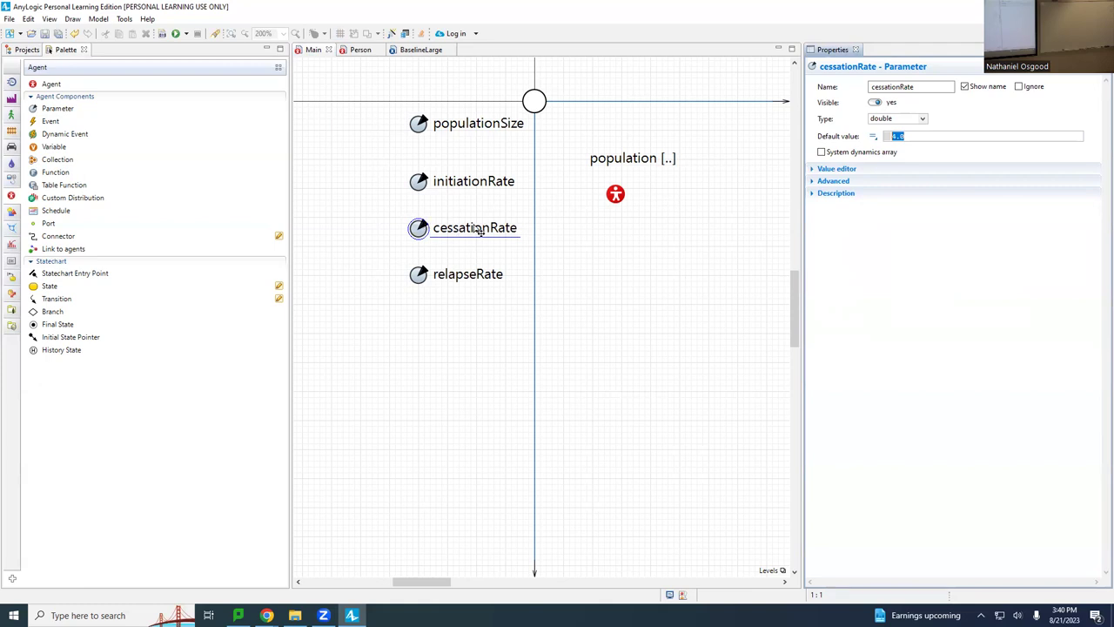
pyautogui.click(420, 275)
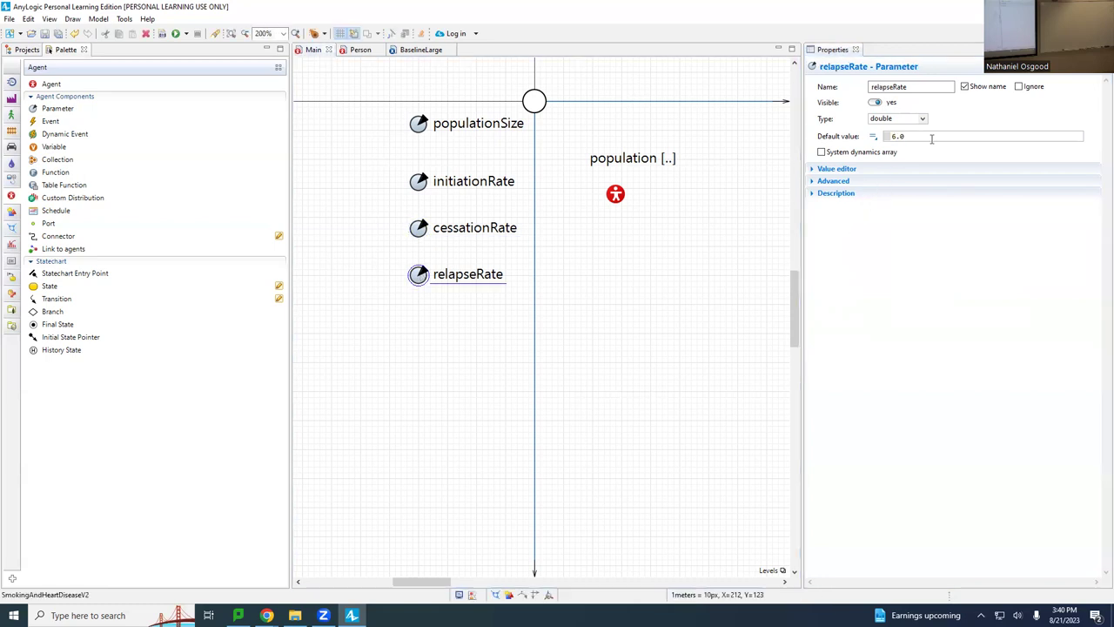
pyautogui.click(931, 137)
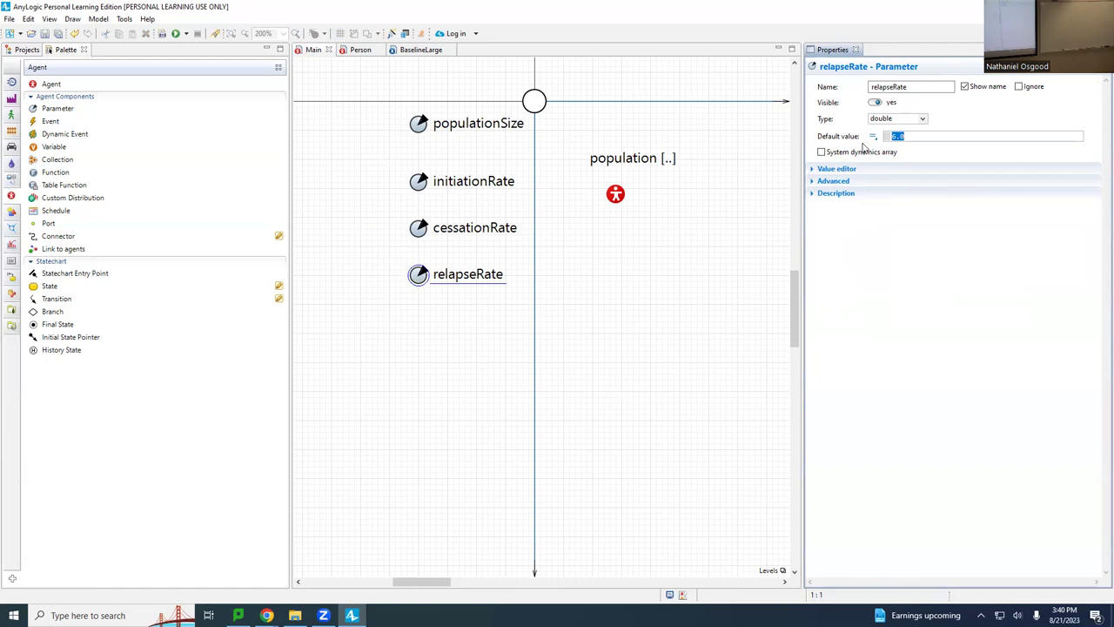
pyautogui.click(419, 230)
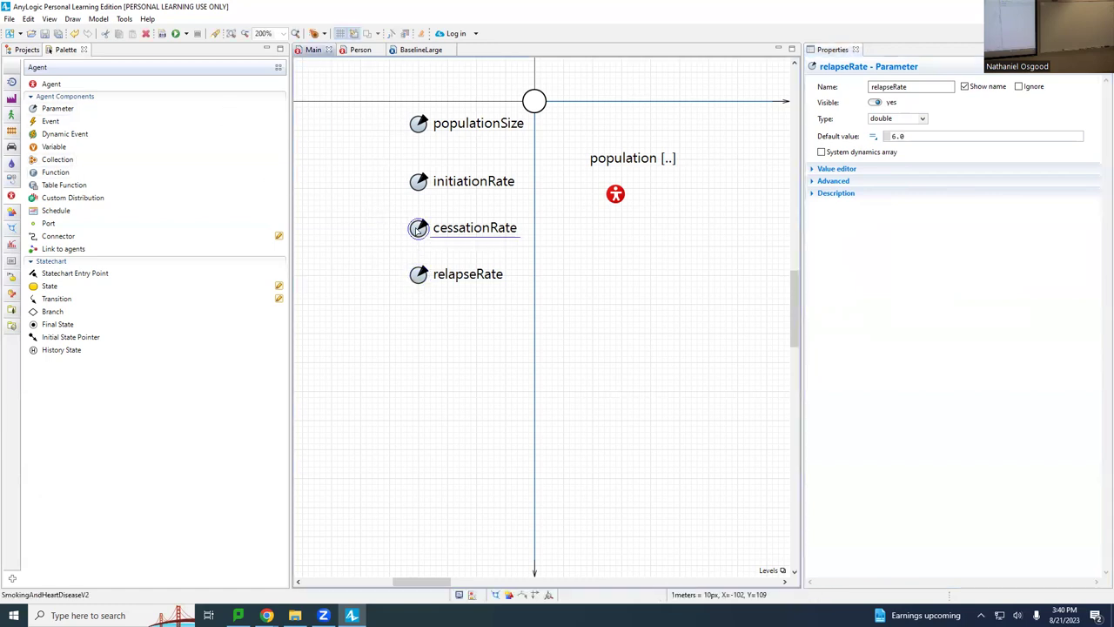
pyautogui.click(418, 183)
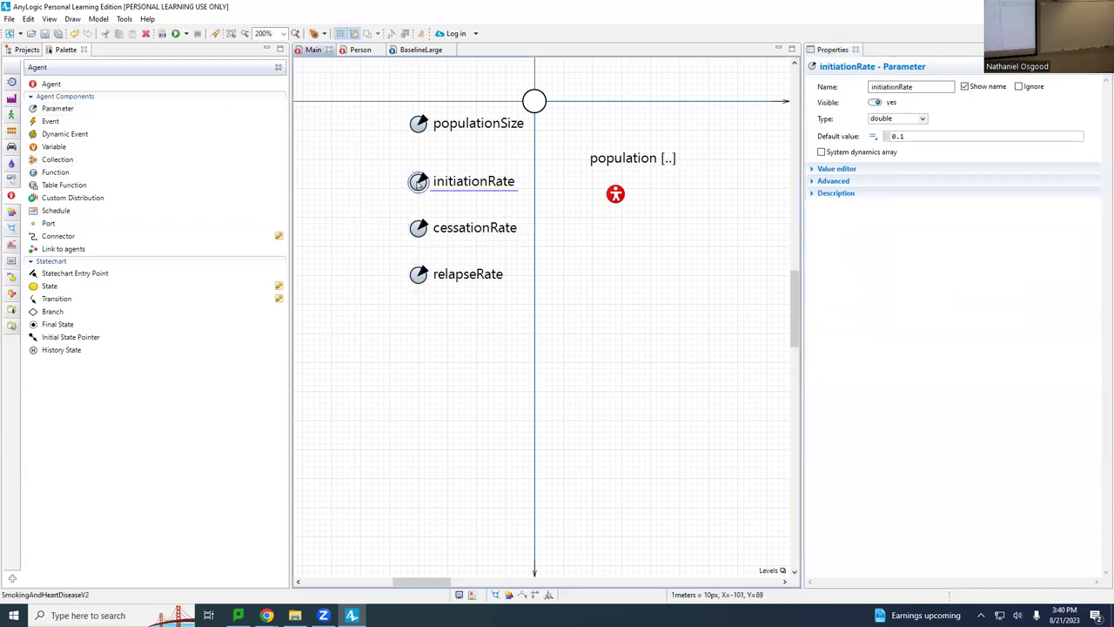
pyautogui.click(917, 136)
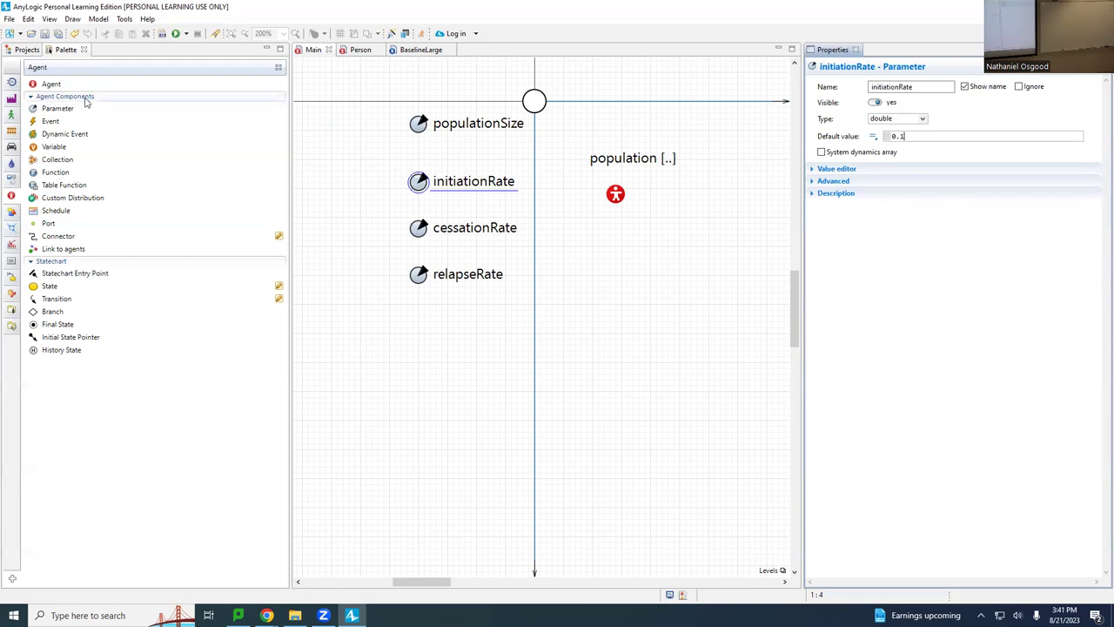
# - In Person, trigger the NeverSmoker-to-CurrentSmoker transition by Rate, using main.initiationRate per year
pyautogui.click(354, 54)
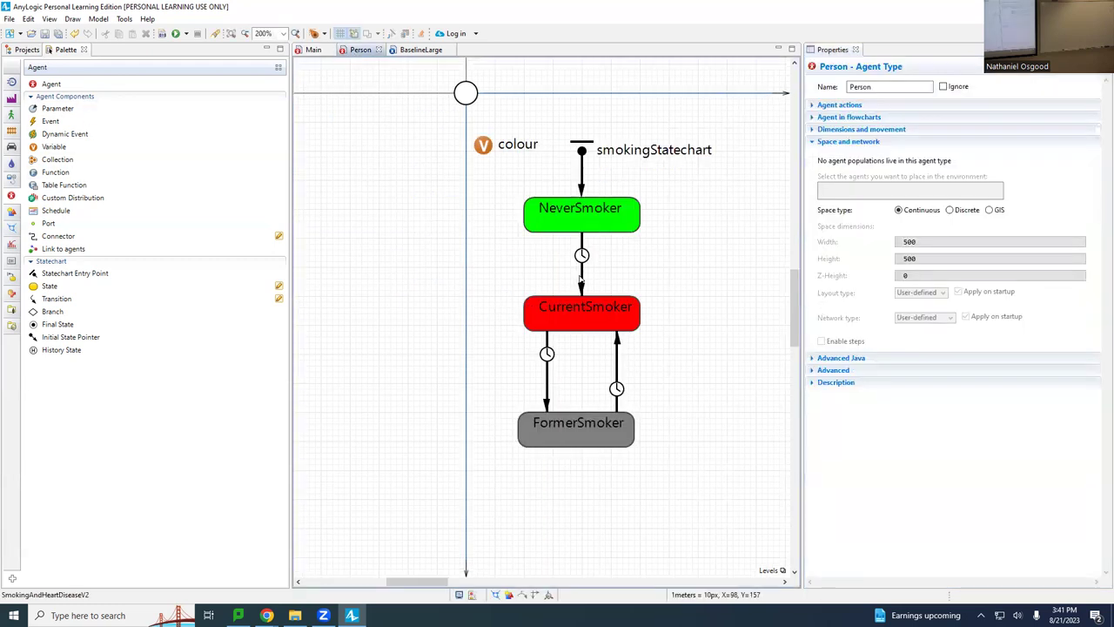
pyautogui.click(582, 263)
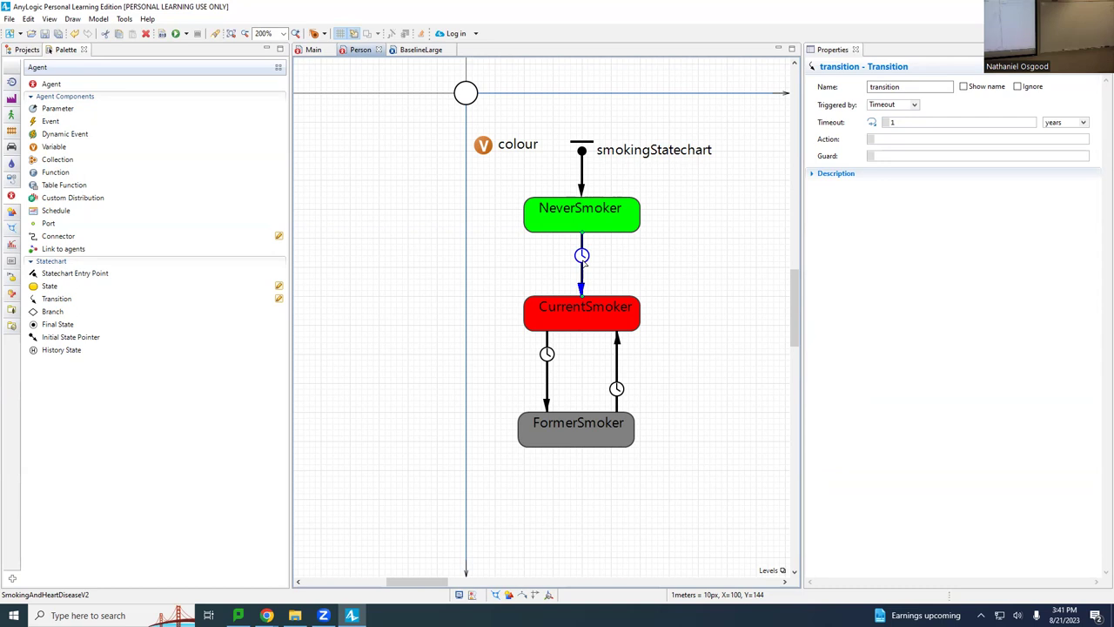
pyautogui.click(883, 104)
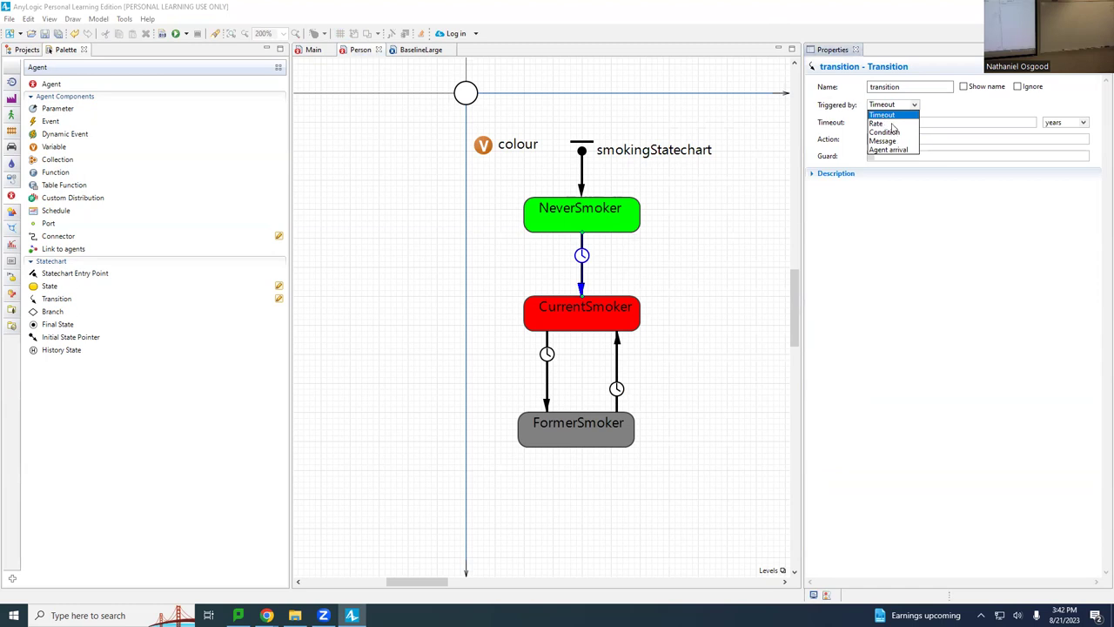
pyautogui.click(891, 124)
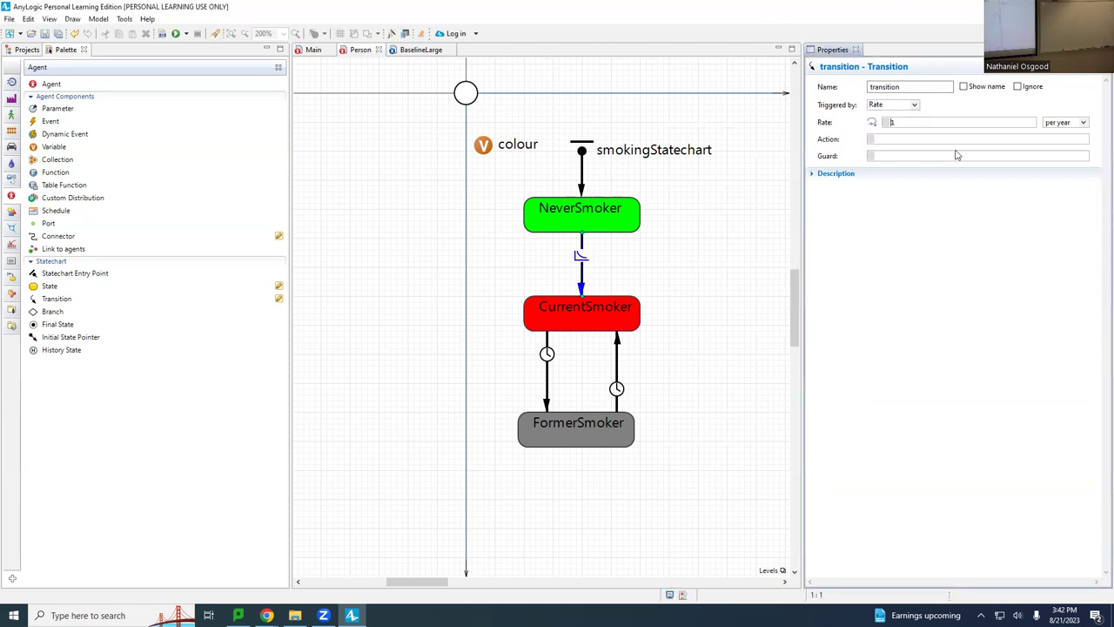
pyautogui.doubleClick(895, 122)
pyautogui.write('main.initiationRate')
# - Rename the NeverSmoker-to-CurrentSmoker transition as initiation, show its name and place the label beside the arrow
pyautogui.click(924, 86)
pyautogui.doubleClick(924, 86)
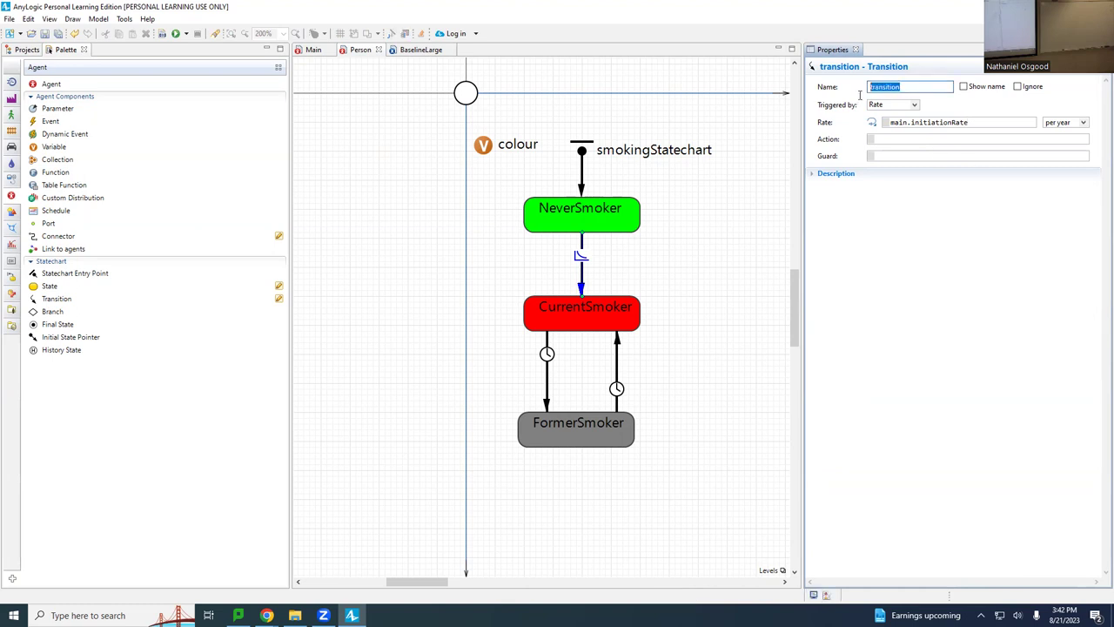
pyautogui.write('initiation')
pyautogui.click(962, 86)
pyautogui.click(645, 234)
pyautogui.moveTo(644, 234); pyautogui.dragTo(640, 258)
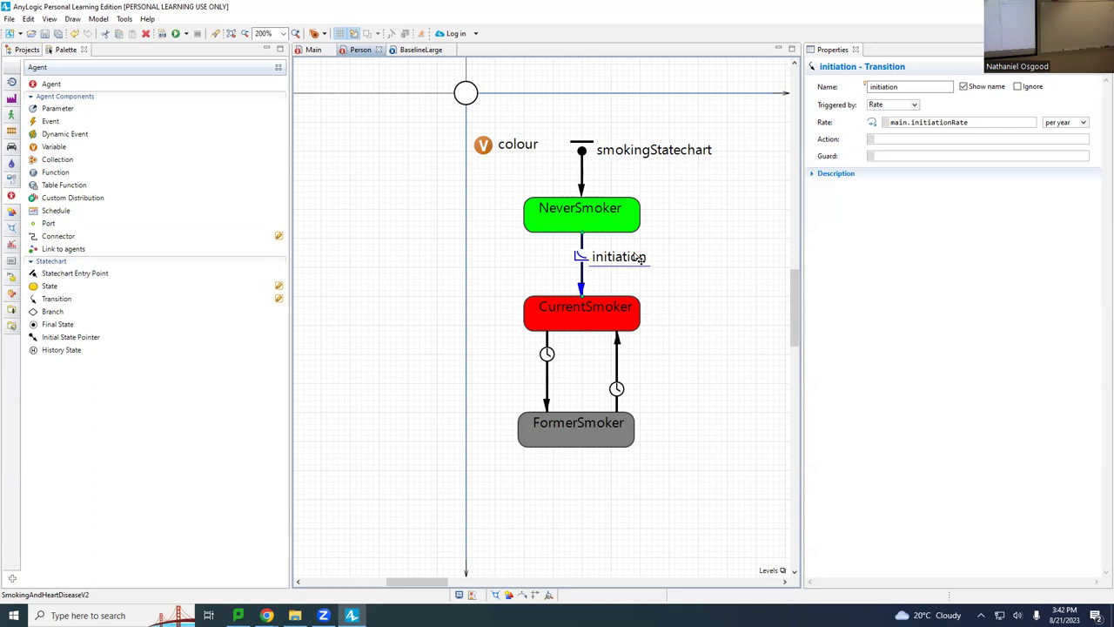
# - Trigger the CurrentSmoker-to-FormerSmoker transition by Rate, using main.cessationRate per year, and save the model
pyautogui.click(546, 354)
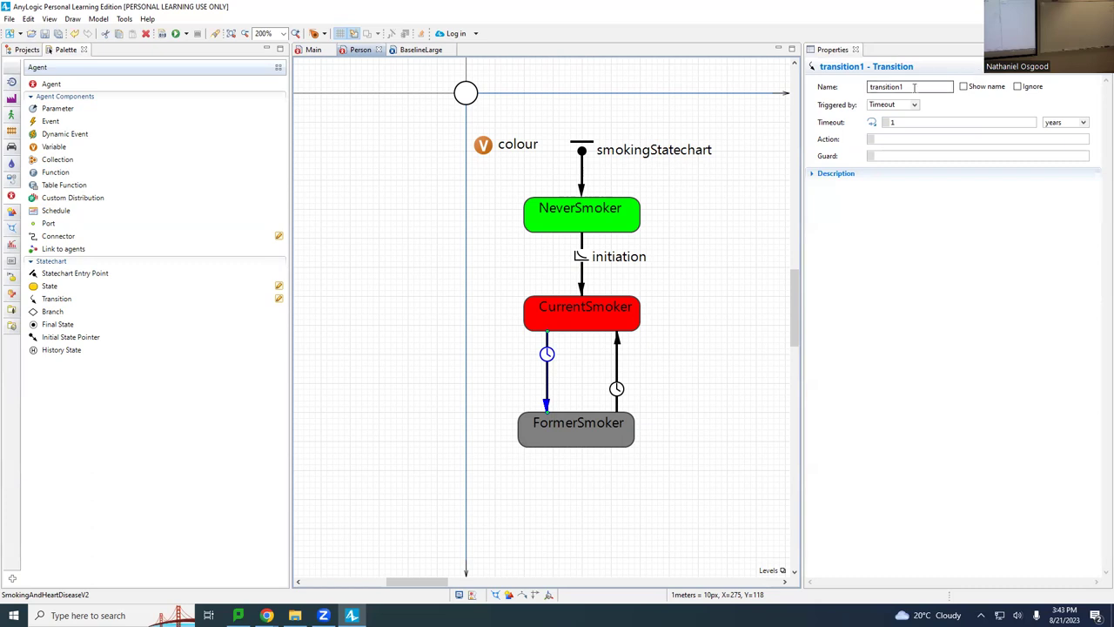
pyautogui.click(905, 115)
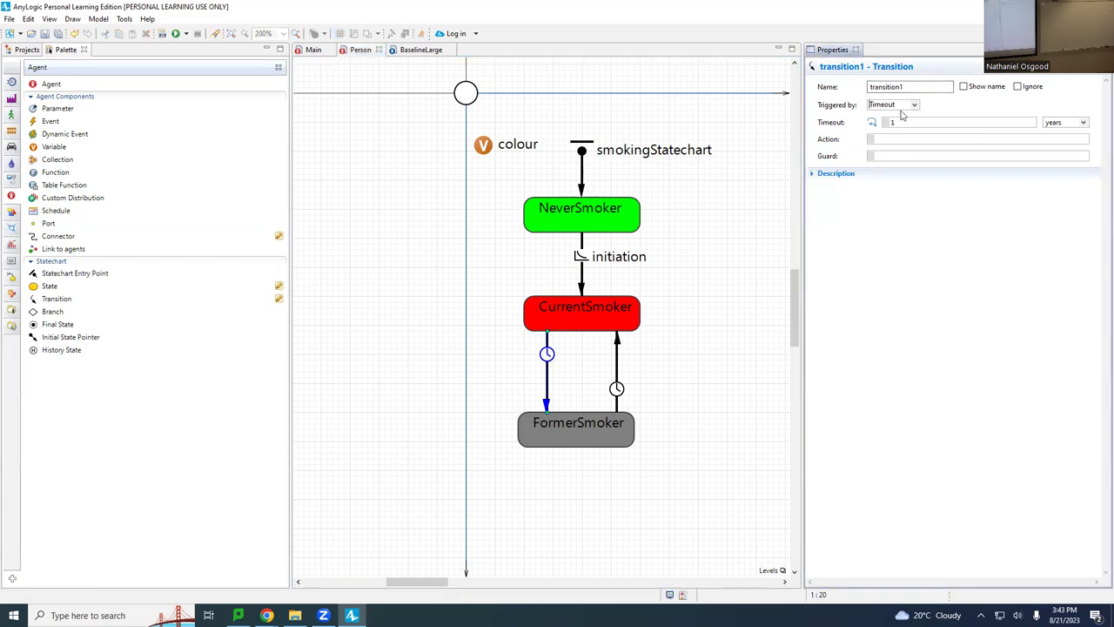
pyautogui.click(899, 108)
pyautogui.click(891, 125)
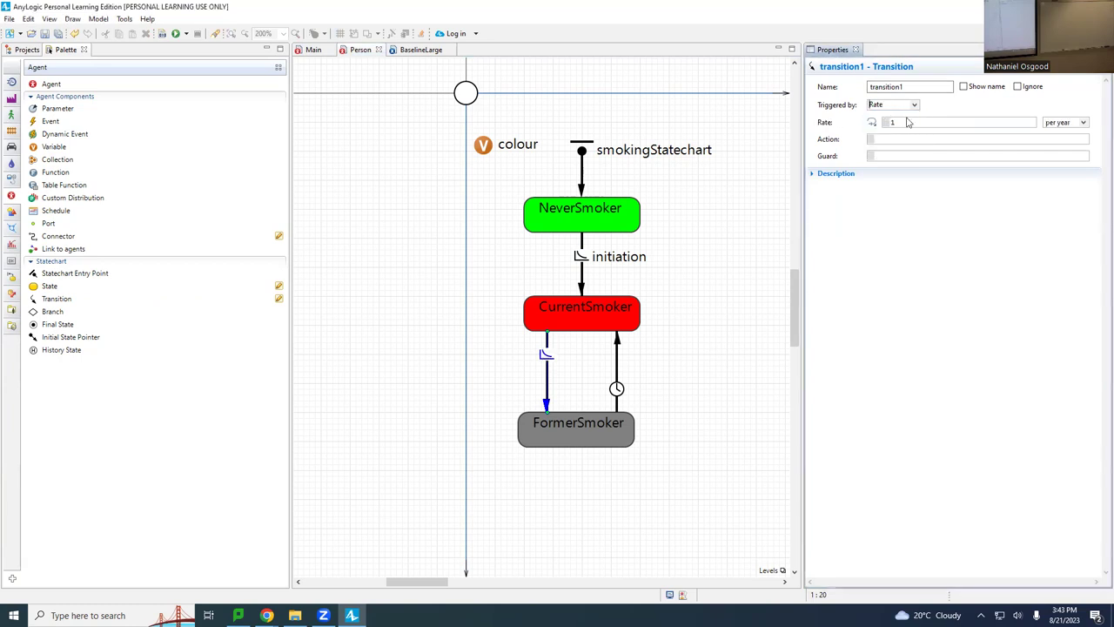
pyautogui.doubleClick(892, 122)
pyautogui.write('main.cessationRate')
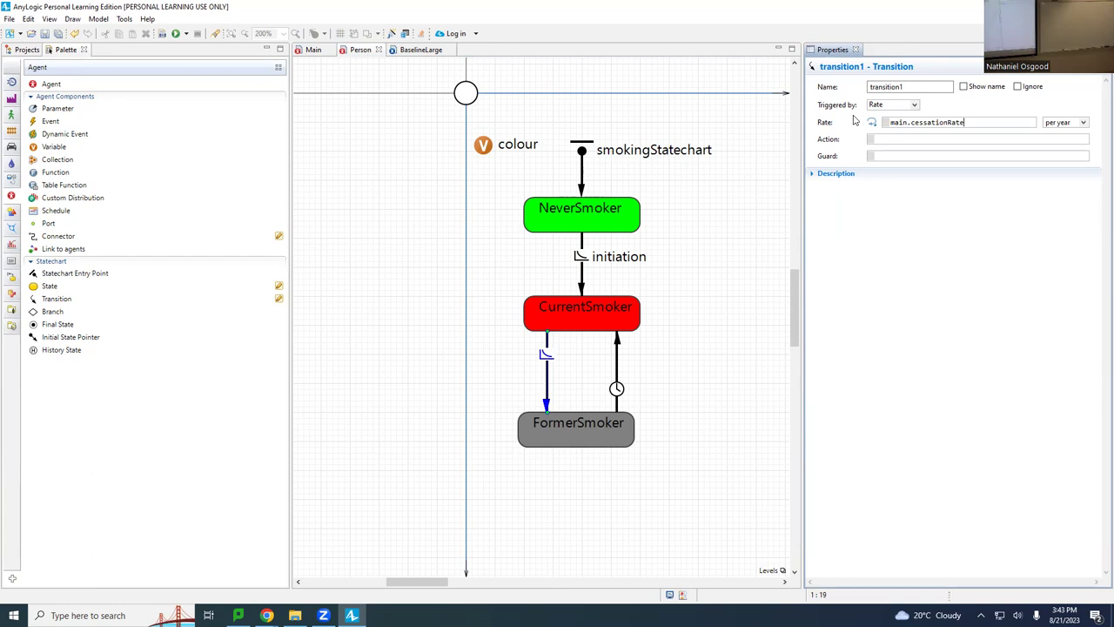
pyautogui.hotkey('ctrl', 's')
# - Rename the CurrentSmoker-to-FormerSmoker transition as cessation, show its name and place the label just left of its arrow
pyautogui.doubleClick(887, 87)
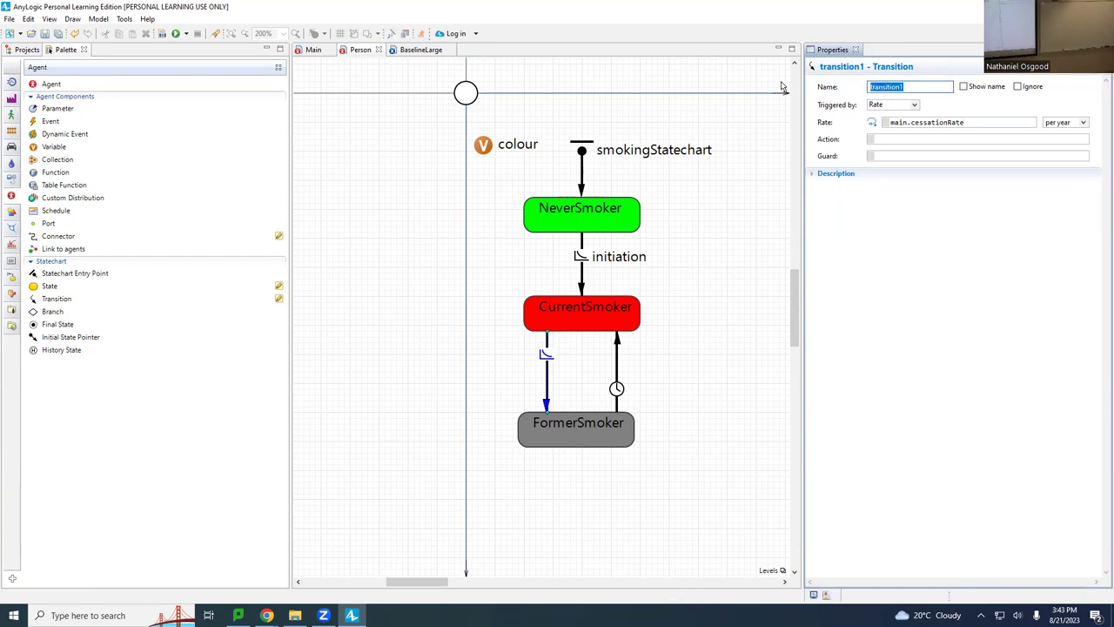
pyautogui.write('cessation')
pyautogui.click(964, 86)
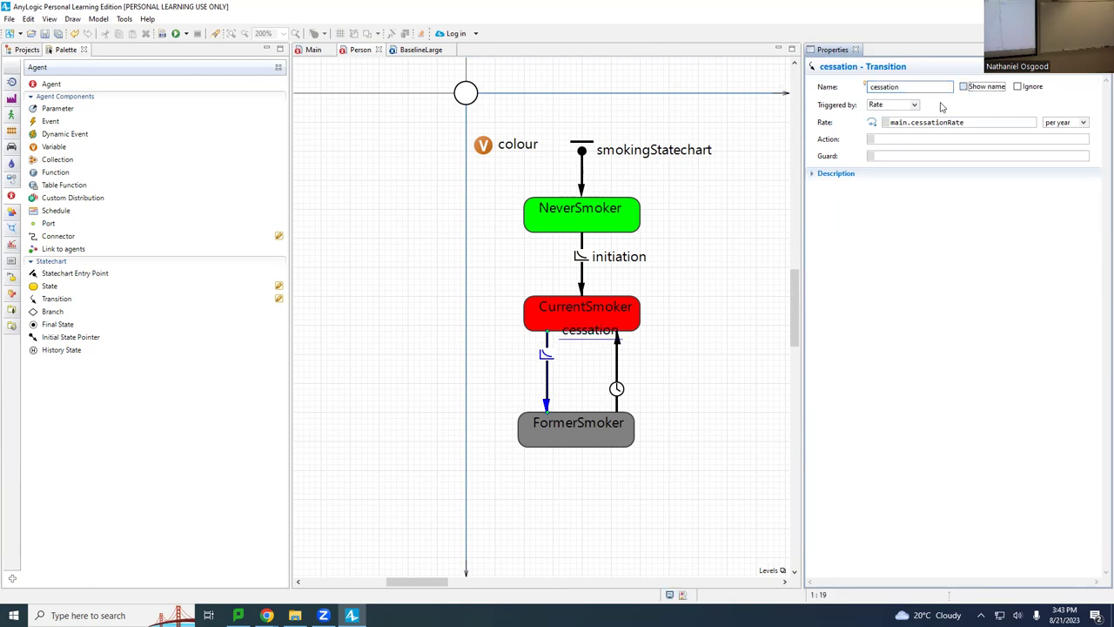
pyautogui.moveTo(611, 329); pyautogui.dragTo(525, 375)
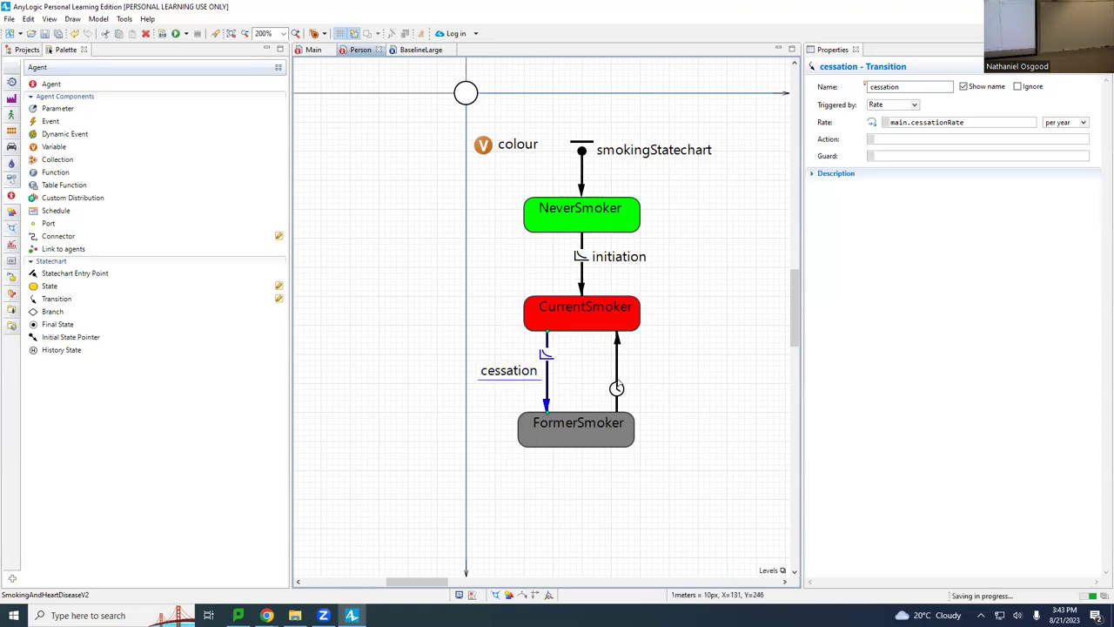
# - Rename the FormerSmoker-to-CurrentSmoker transition as relapse, show its name and place the label just right of its arrow
pyautogui.click(617, 370)
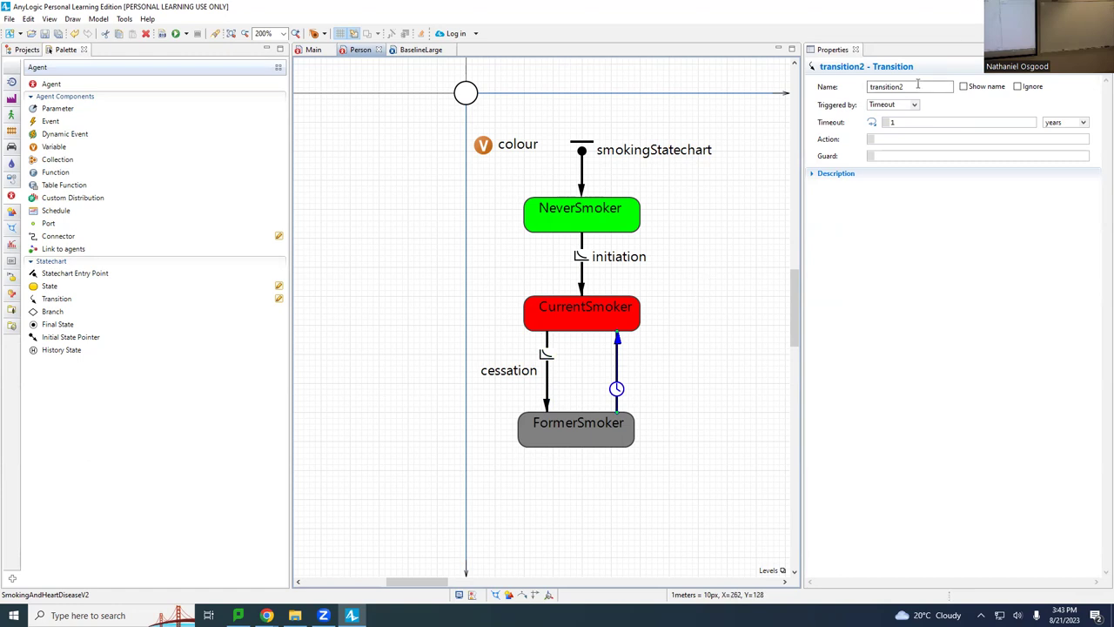
pyautogui.click(546, 357)
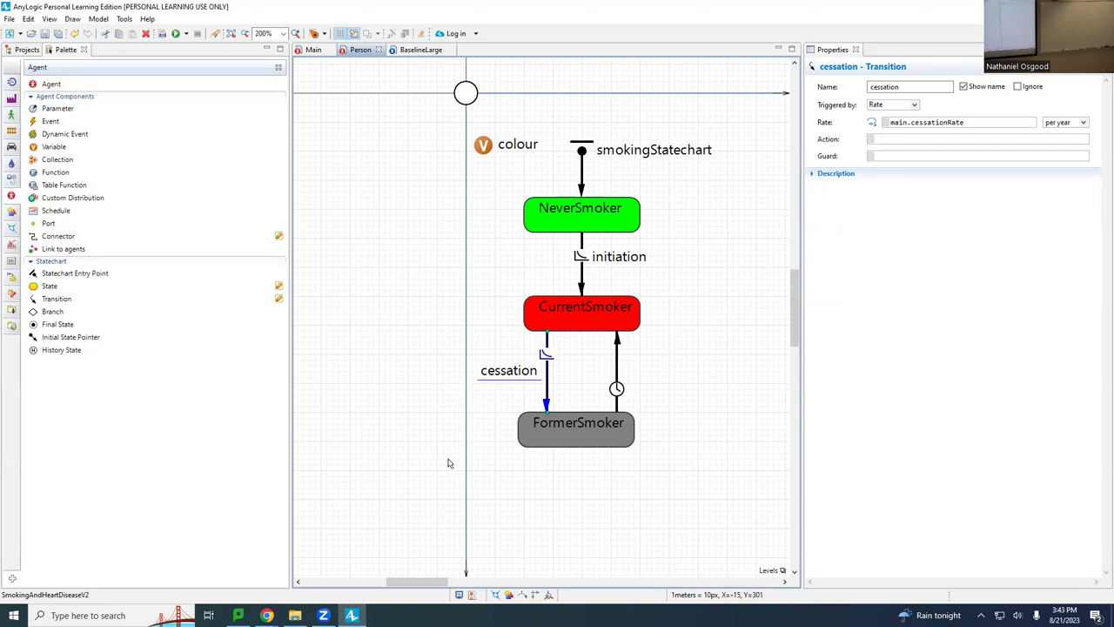
pyautogui.click(616, 361)
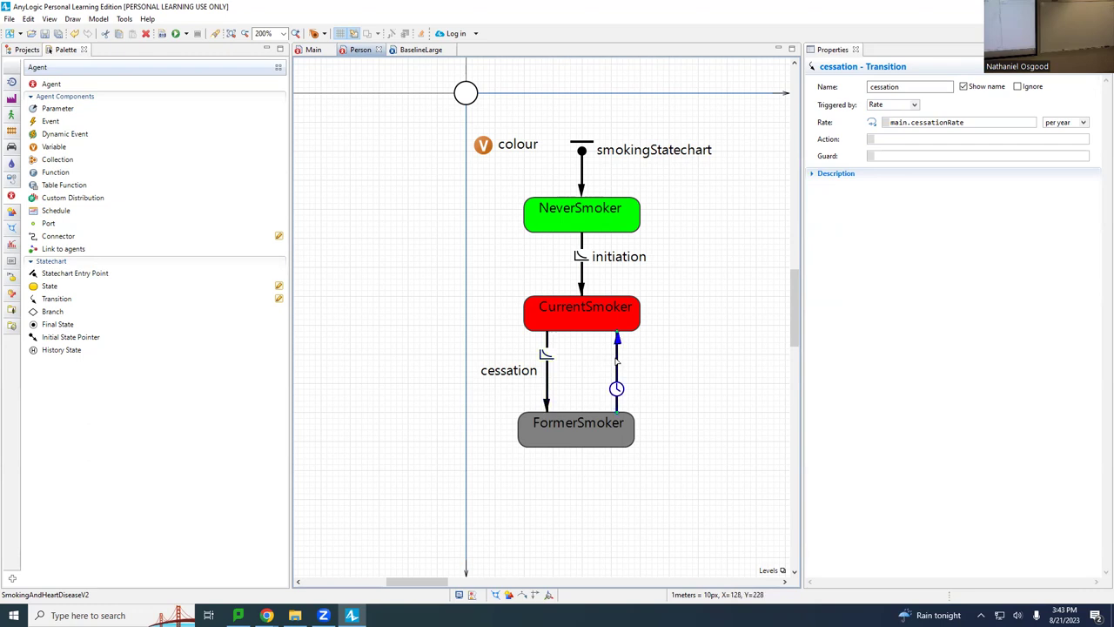
pyautogui.click(917, 87)
pyautogui.click(983, 87)
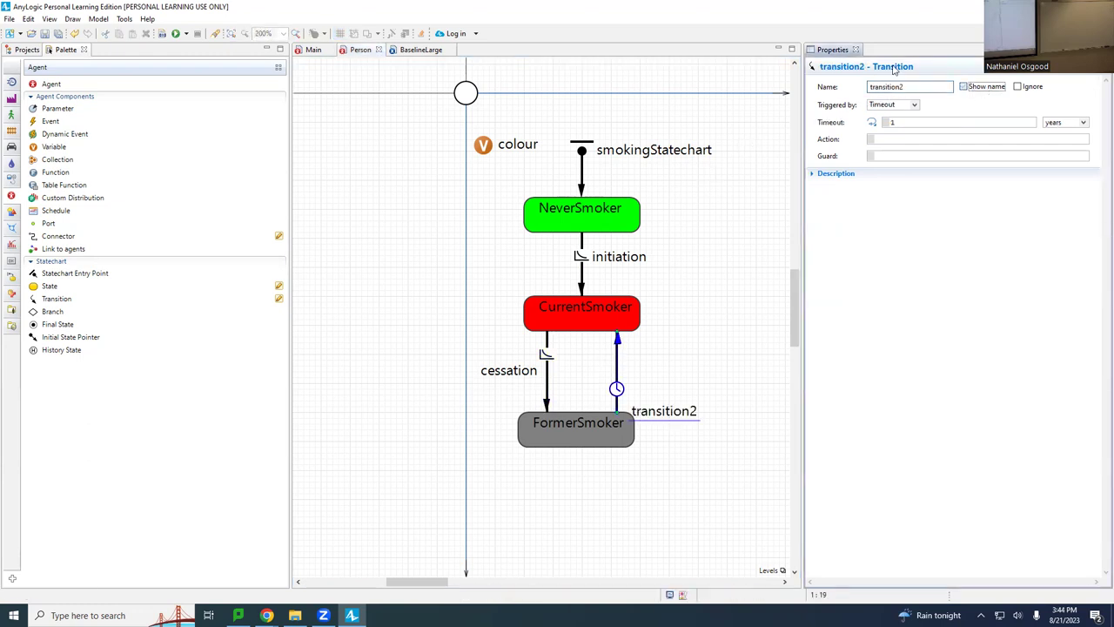
pyautogui.moveTo(950, 87); pyautogui.dragTo(815, 79)
pyautogui.write('relp')
pyautogui.press('BackSpace')
pyautogui.write('apse')
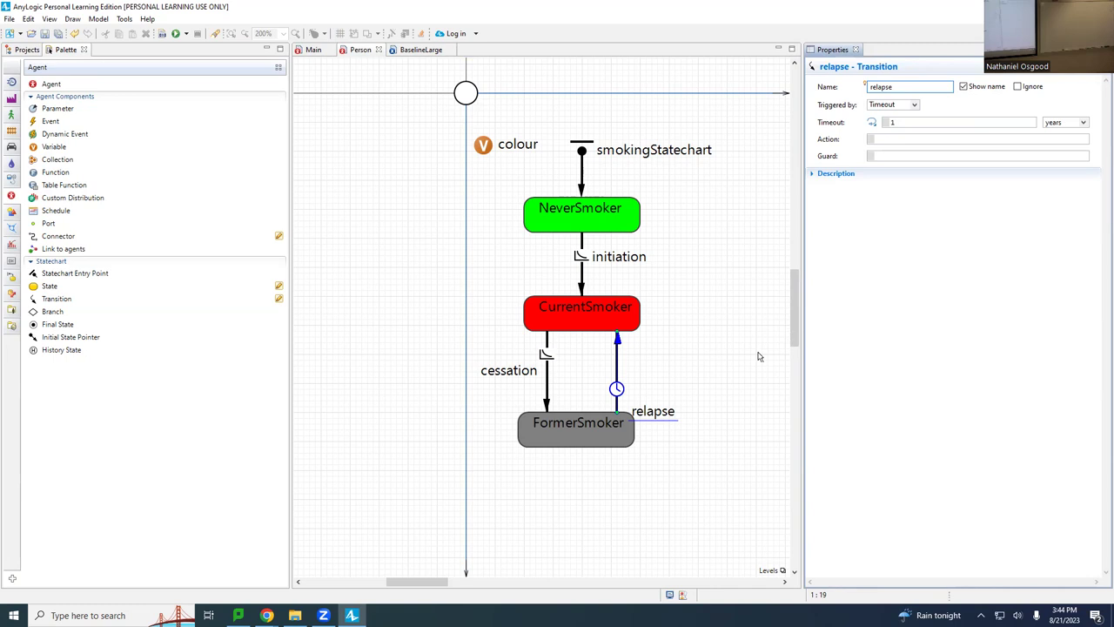
pyautogui.moveTo(660, 416); pyautogui.dragTo(653, 370)
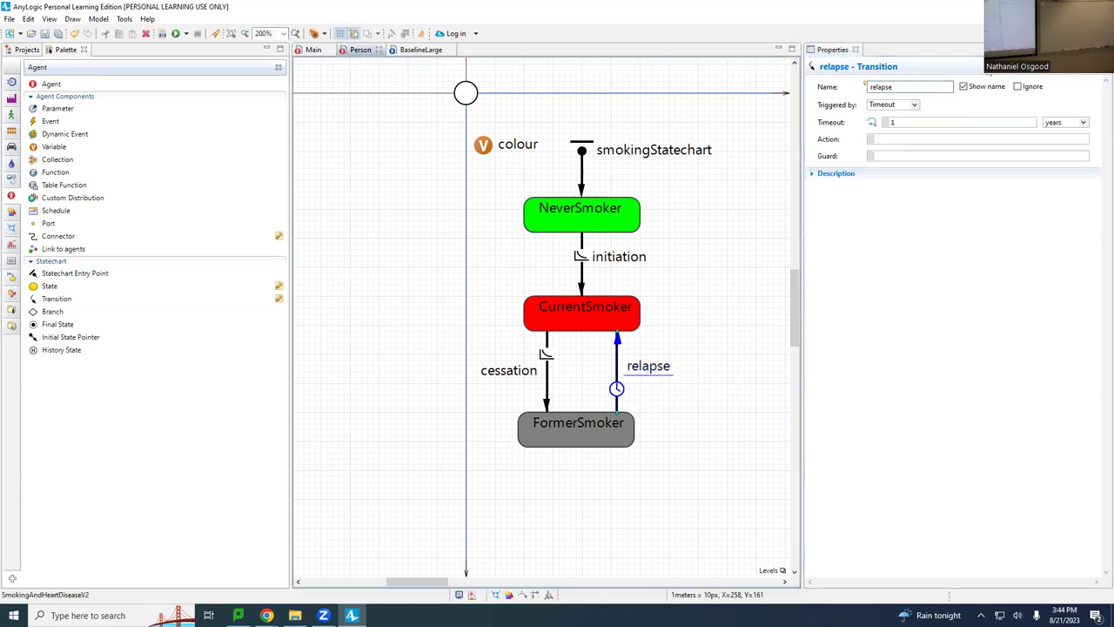
# - Trigger the relapse transition by Rate, using main.relapseRate per year, and build the model
pyautogui.click(915, 105)
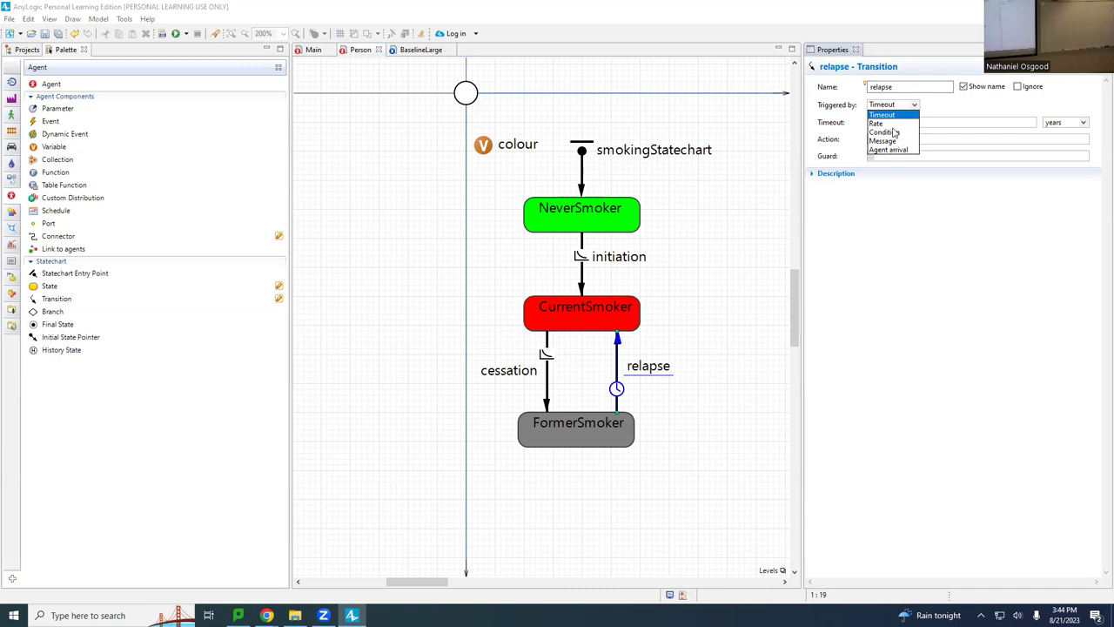
pyautogui.click(890, 124)
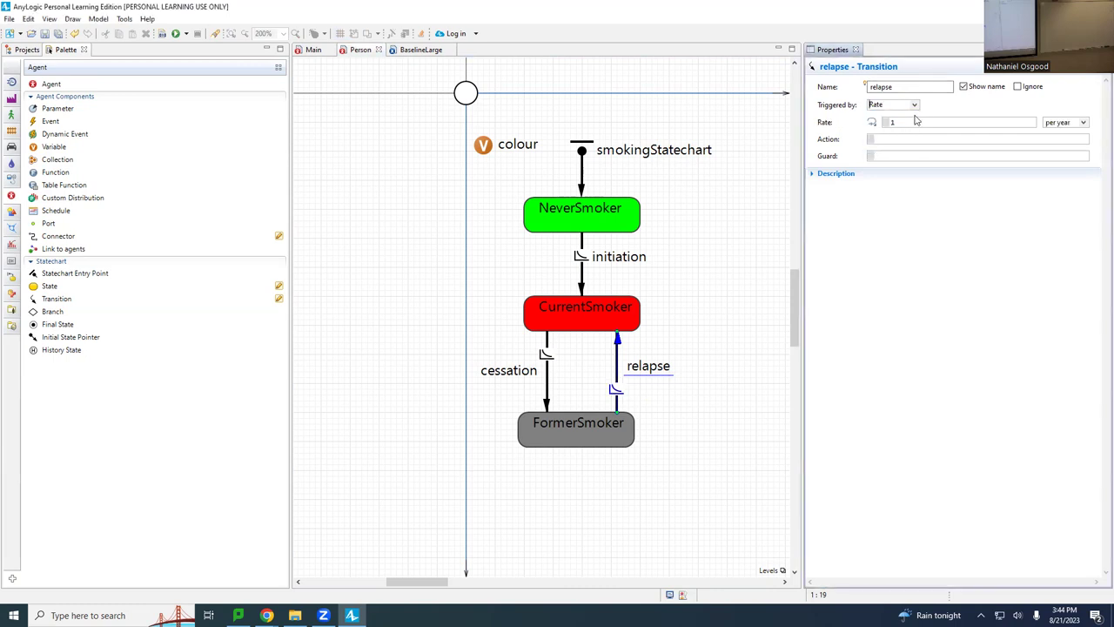
pyautogui.doubleClick(917, 121)
pyautogui.write('main.relapse')
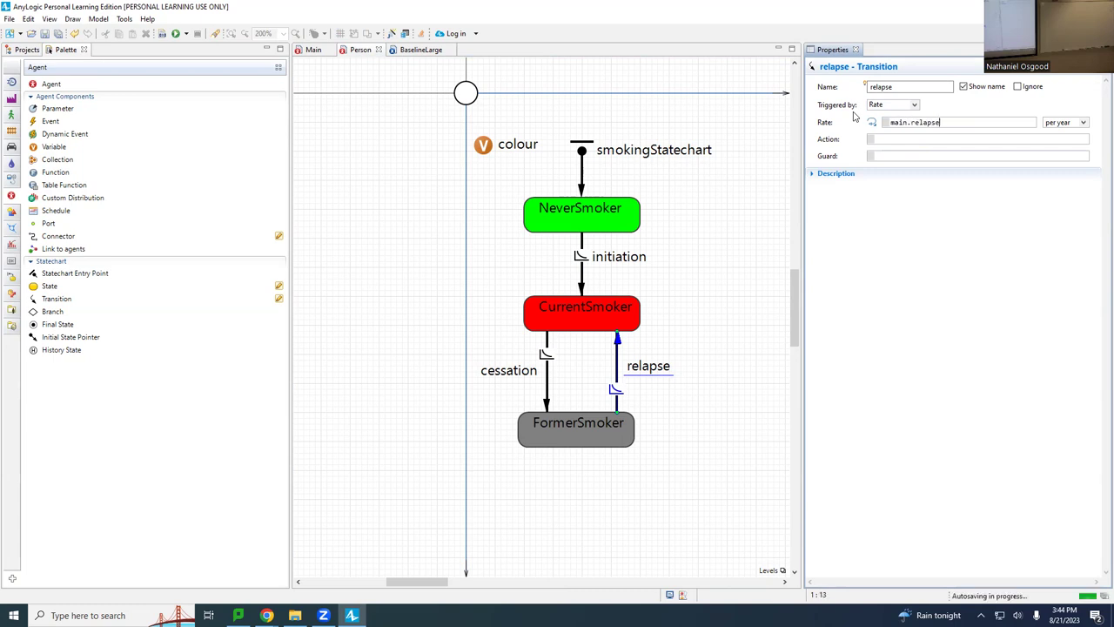
pyautogui.write('Rate')
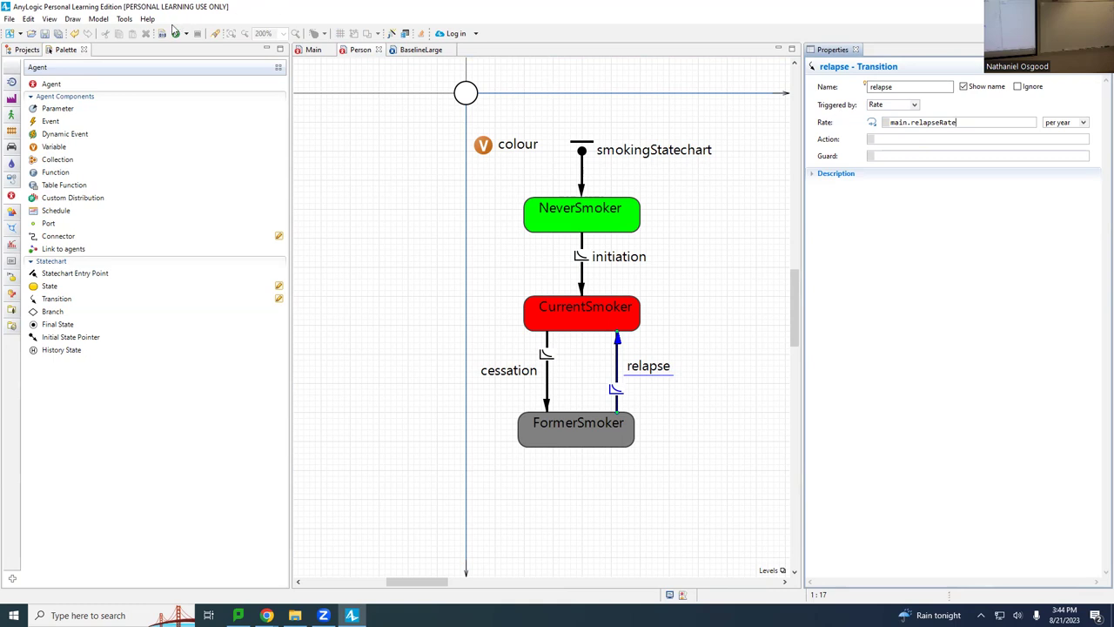
pyautogui.click(174, 33)
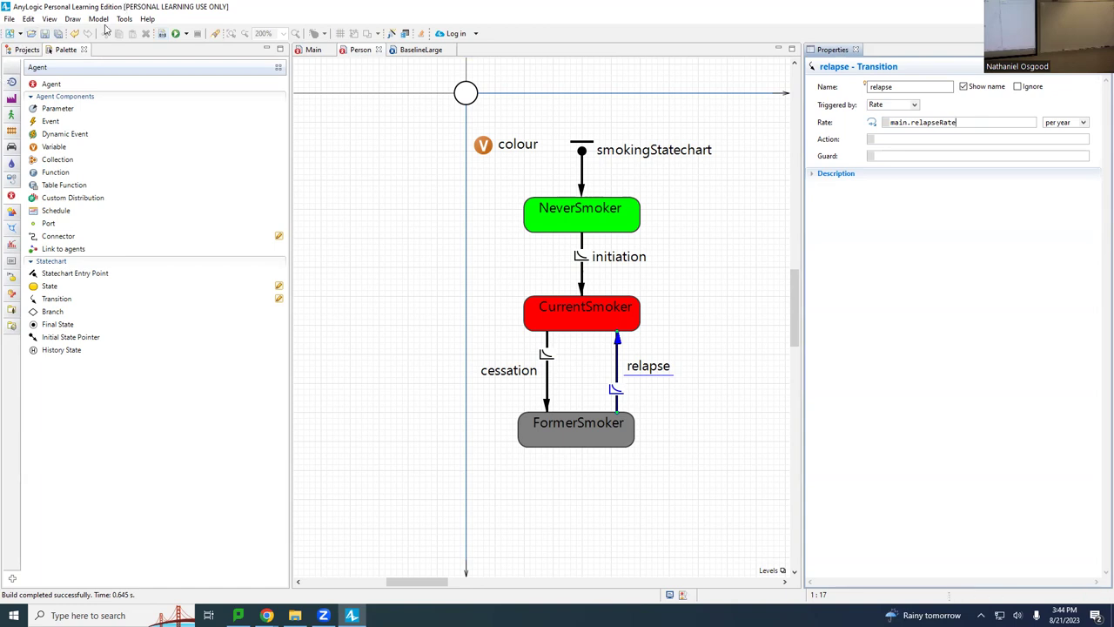
pyautogui.click(161, 34)
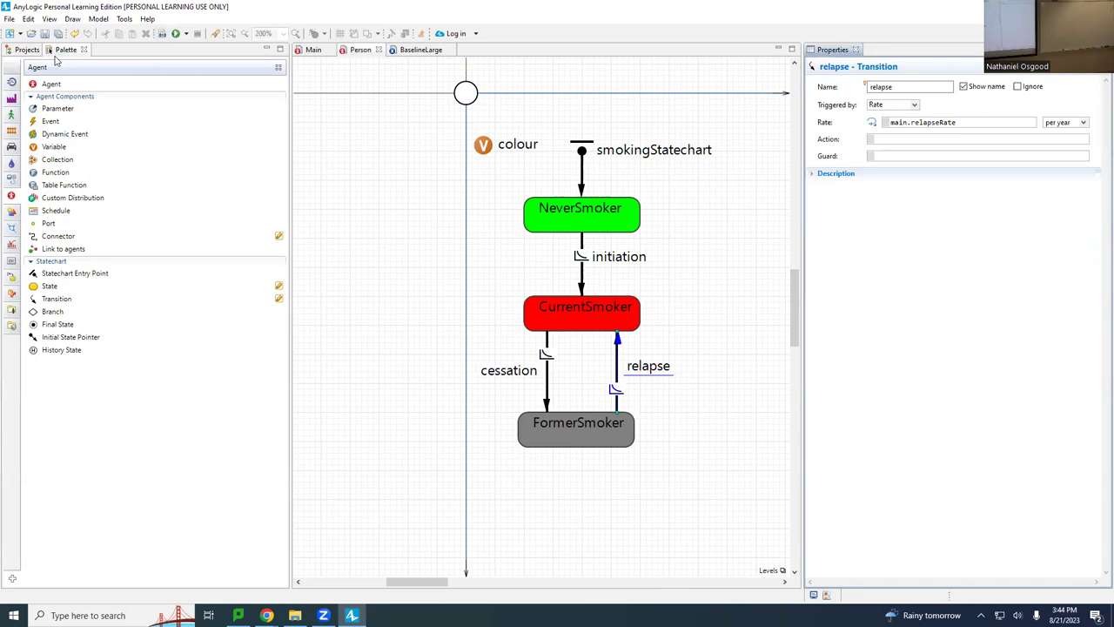
# - Review the project contents and Main's settings, population agents, and populationSize and initiationRate parameters
pyautogui.click(21, 51)
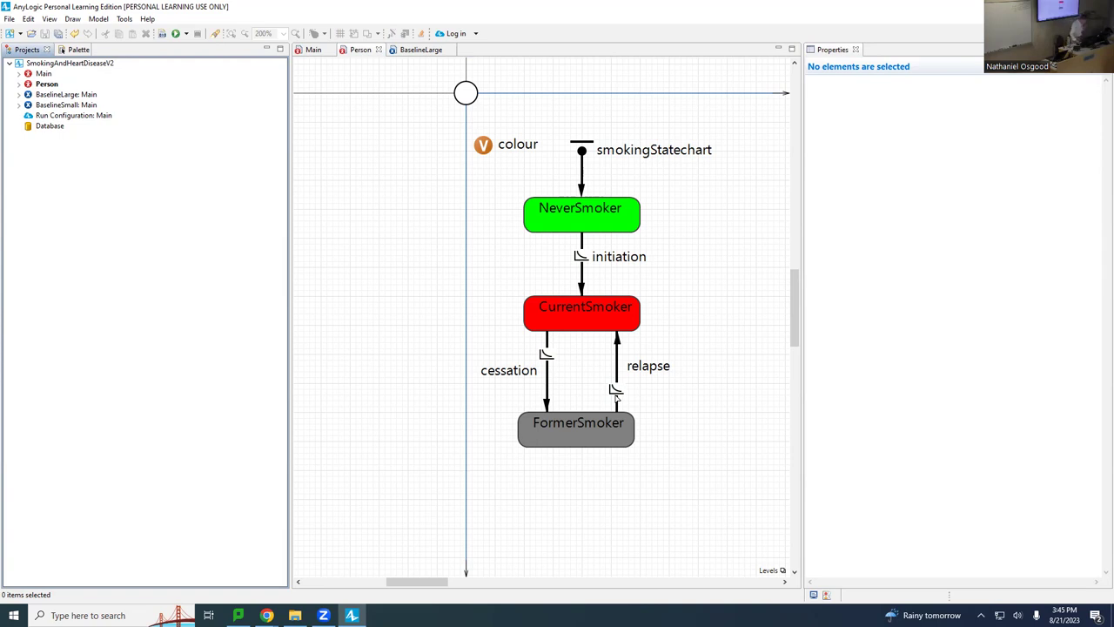
pyautogui.click(311, 50)
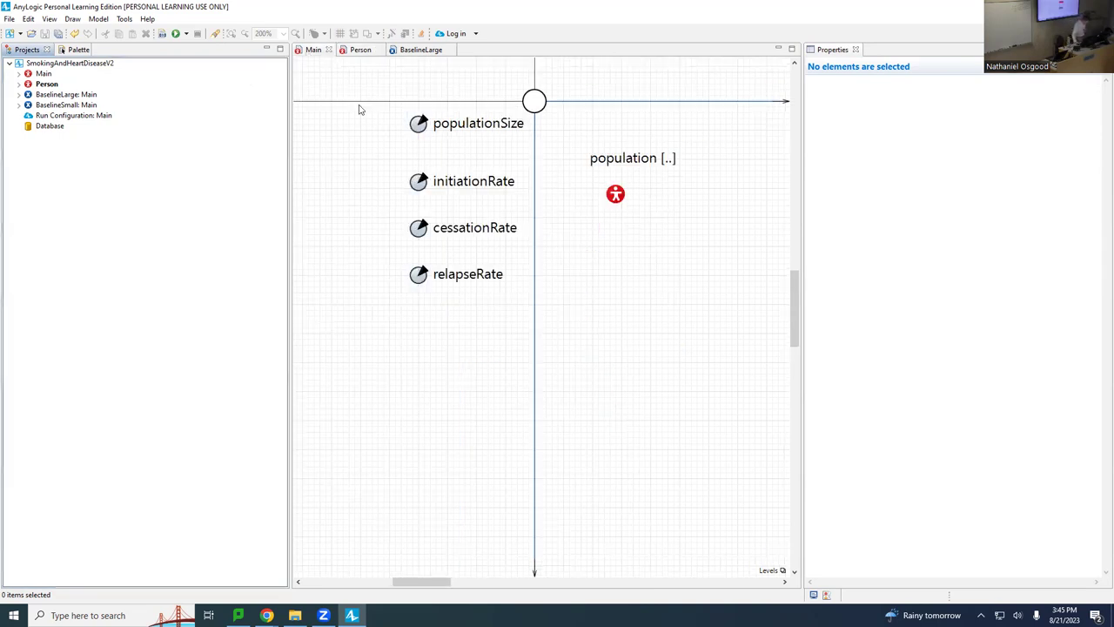
pyautogui.click(612, 168)
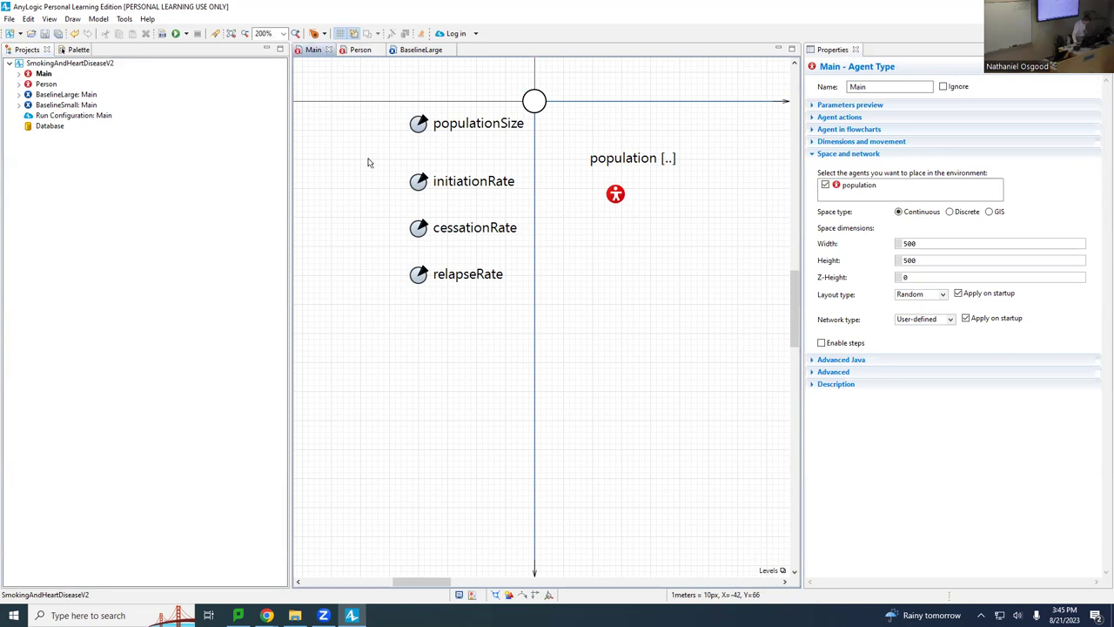
pyautogui.click(418, 127)
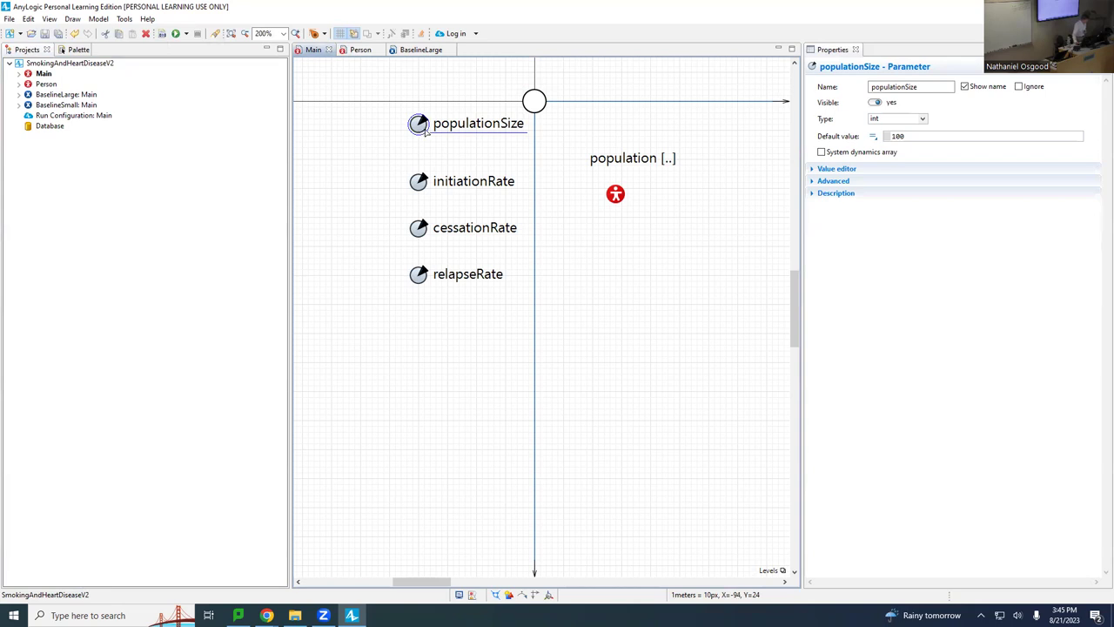
pyautogui.click(615, 194)
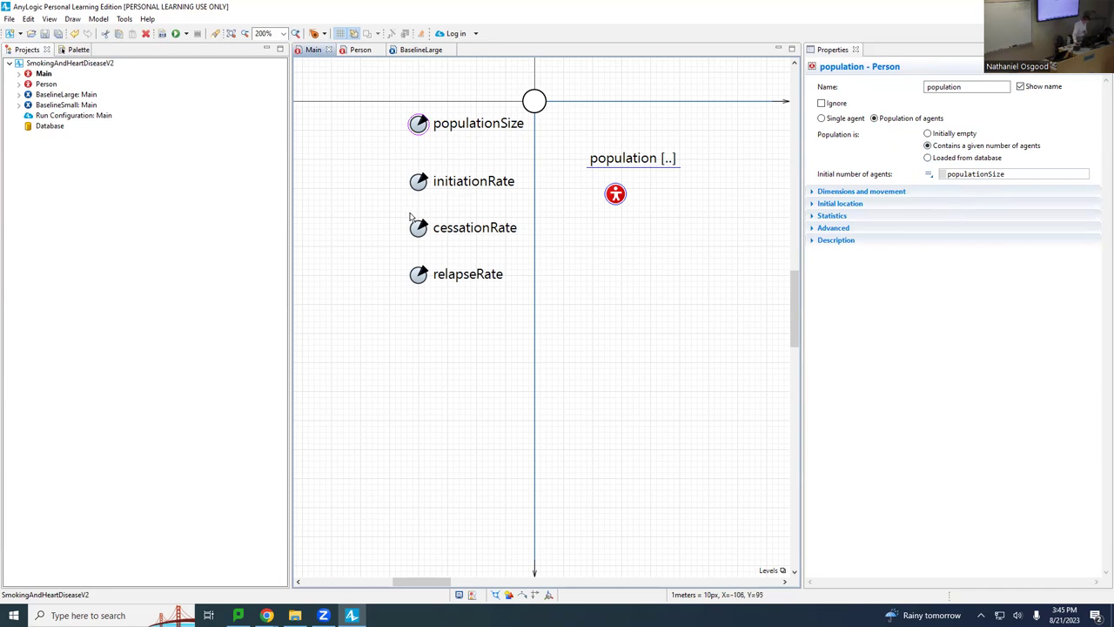
pyautogui.click(419, 191)
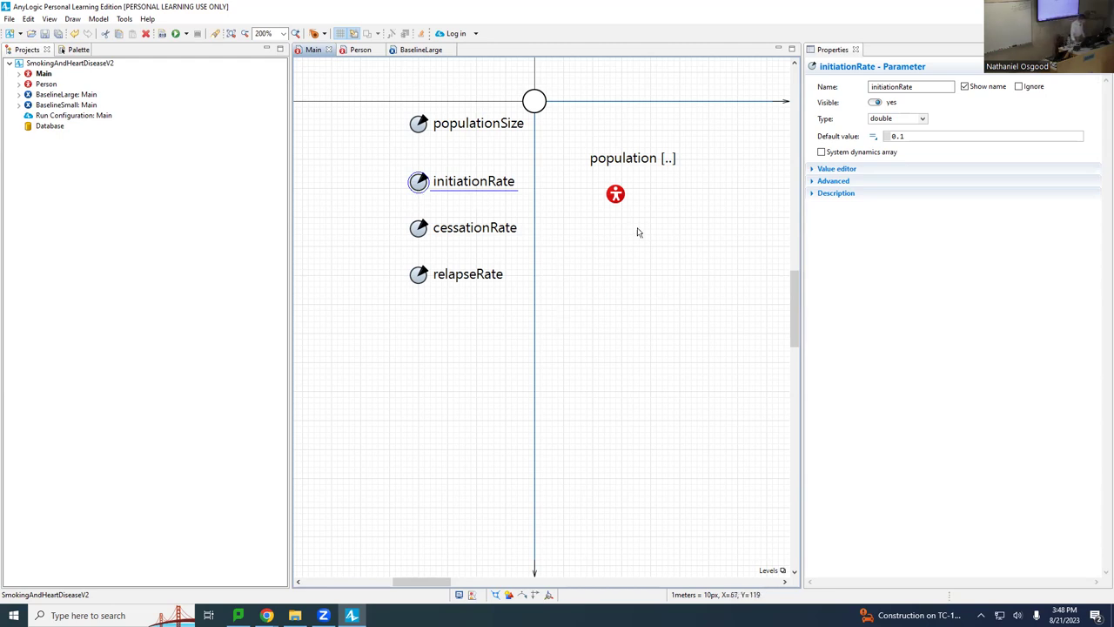
# - Move the population agents below the relapseRate parameter in Main and run the BaselineSmall experiment
pyautogui.moveTo(616, 196); pyautogui.dragTo(427, 361)
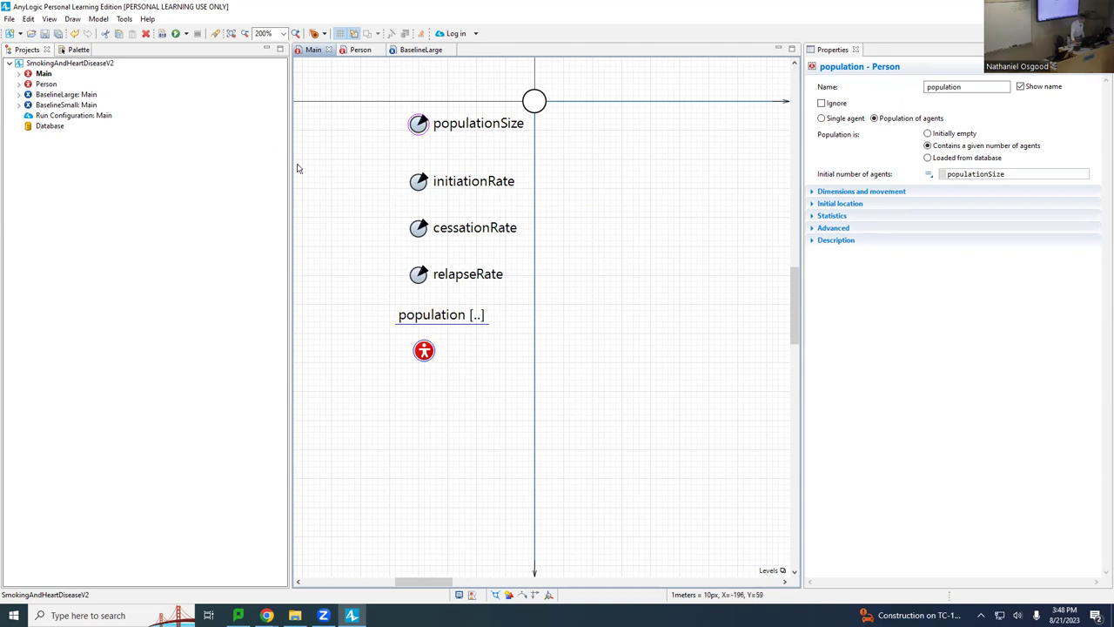
pyautogui.click(96, 65)
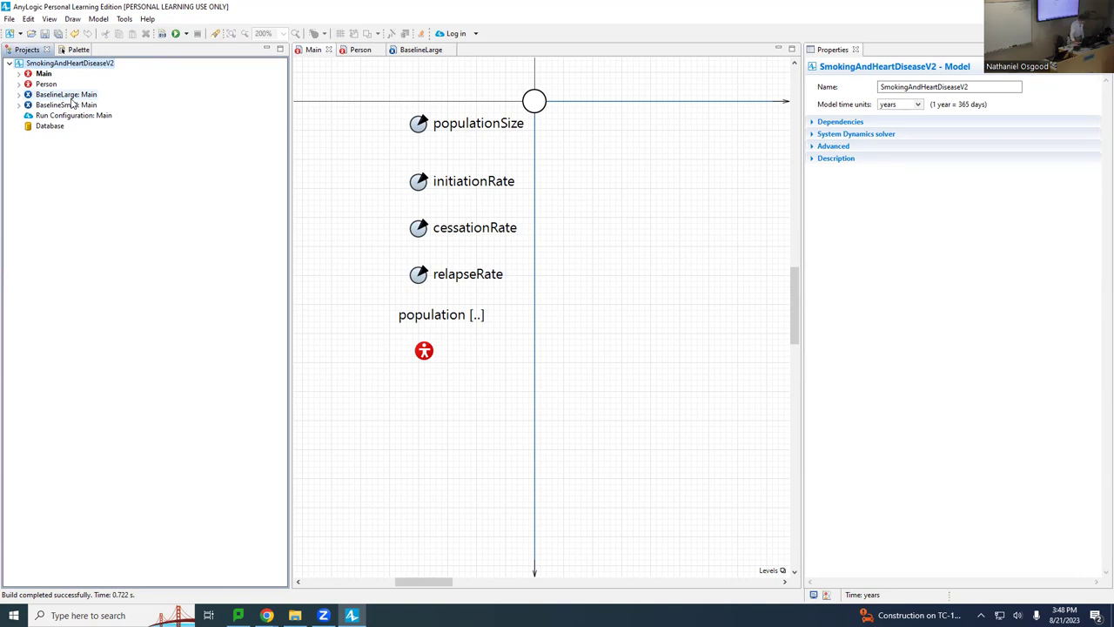
pyautogui.rightClick(68, 105)
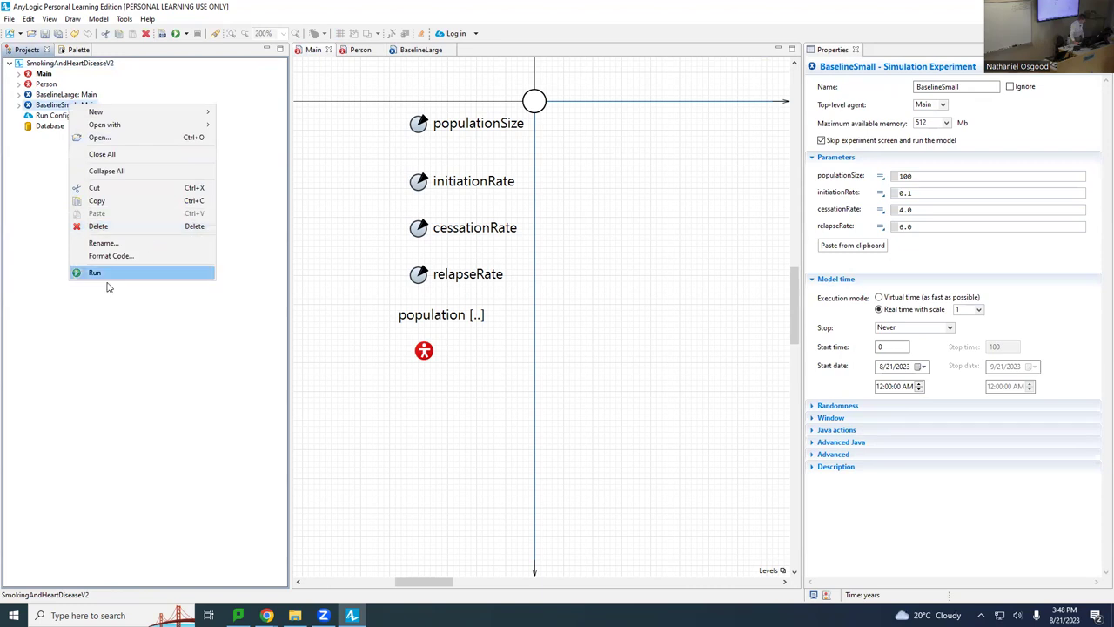
pyautogui.click(96, 273)
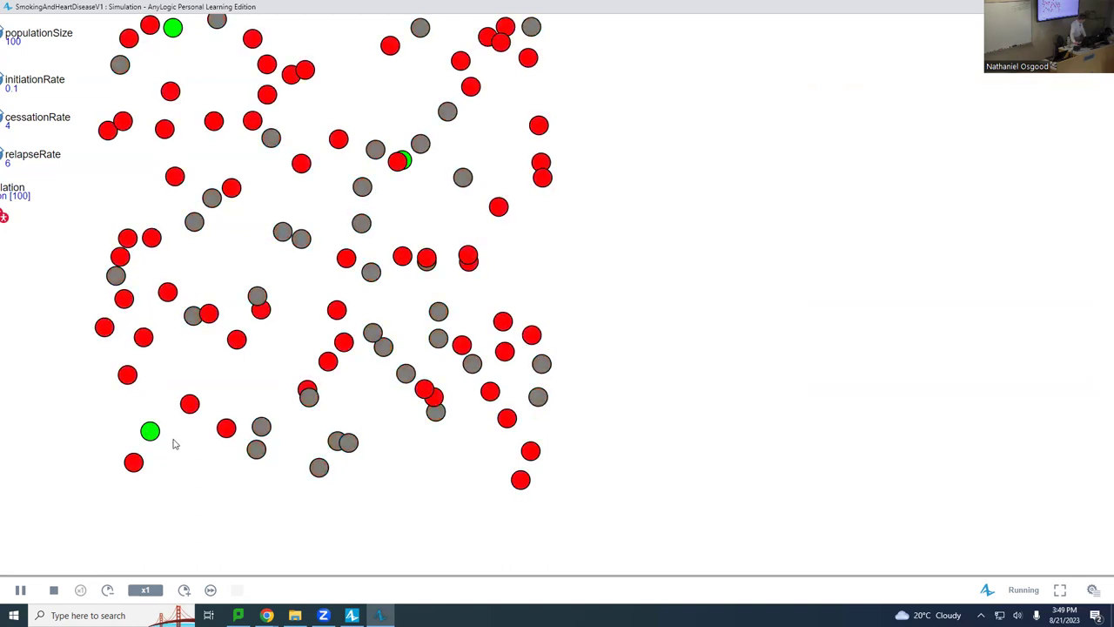
# - Compare the agents' colours in the running simulation with the states of Person's smoking statechart
pyautogui.hotkey('alt', 'Tab')
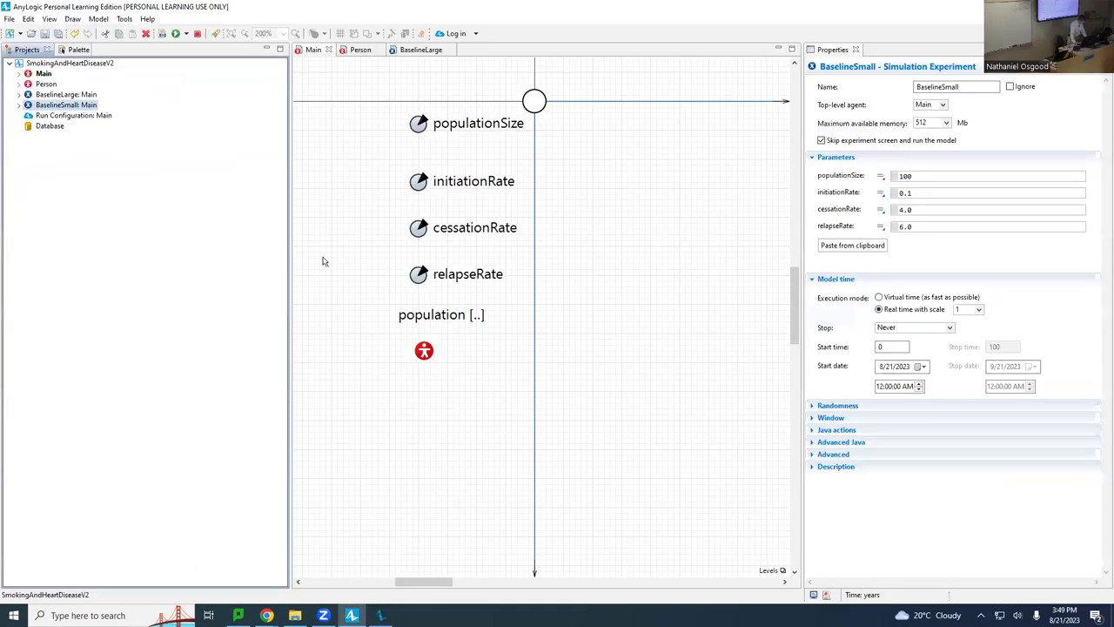
pyautogui.click(362, 50)
pyautogui.click(557, 256)
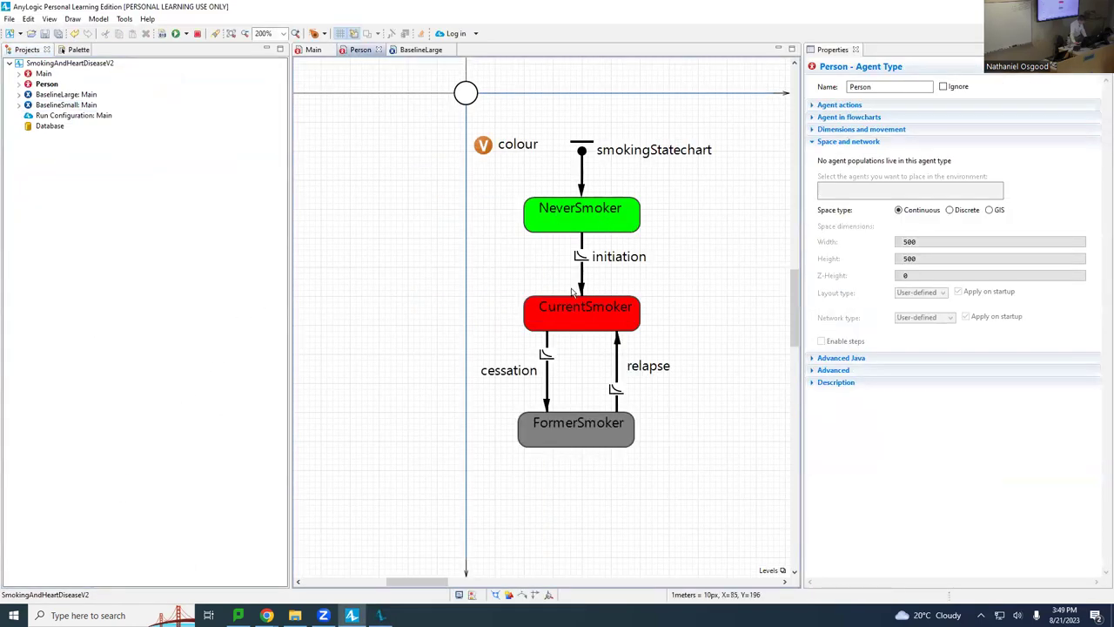
pyautogui.hotkey('alt', 'Tab')
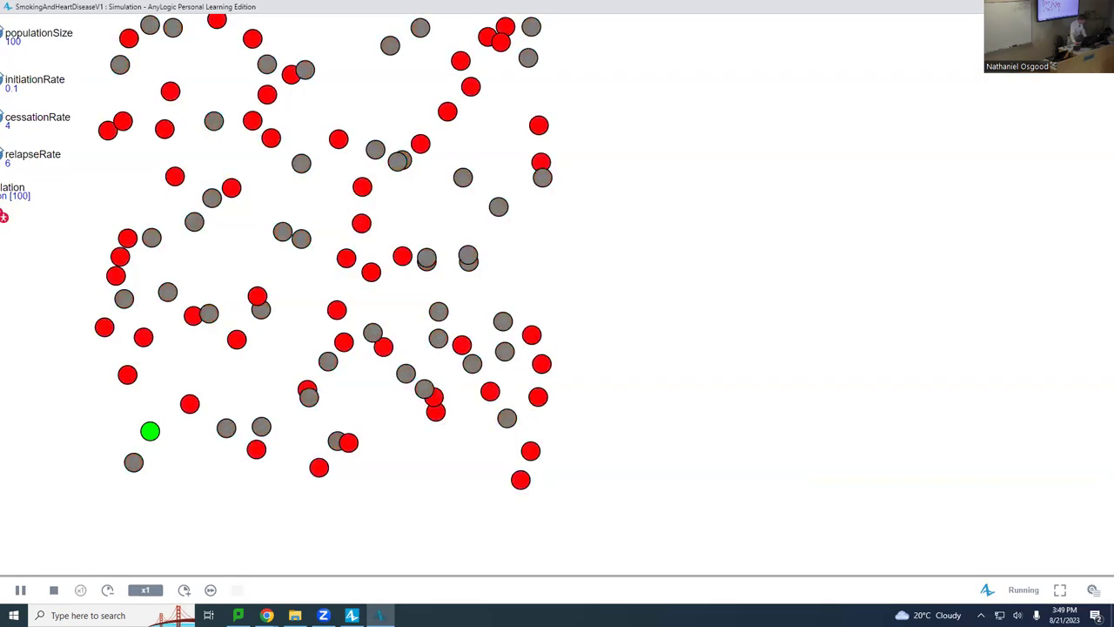
pyautogui.hotkey('alt', 'Tab')
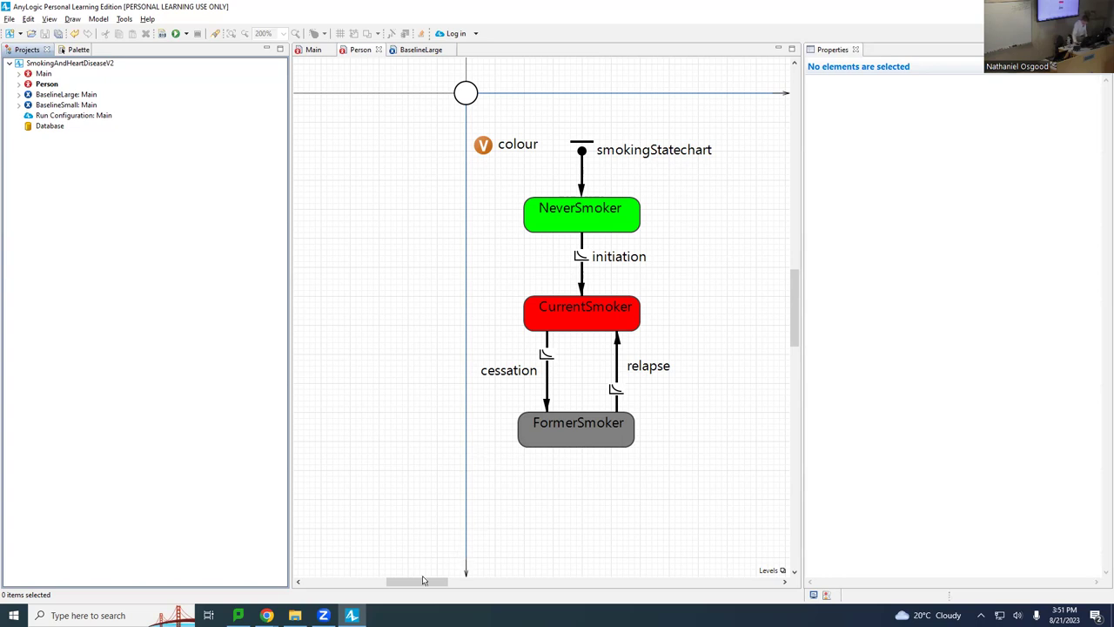
# - Save the model as a new version named SmokingAndHeartDiseaseV3
pyautogui.moveTo(423, 581); pyautogui.dragTo(472, 578)
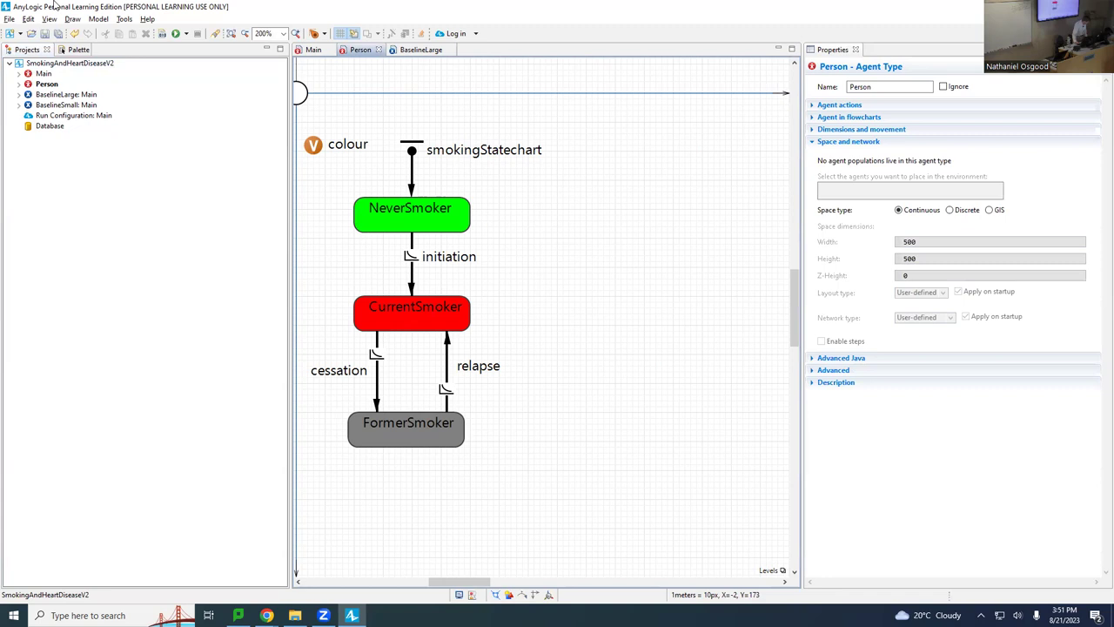
pyautogui.click(9, 19)
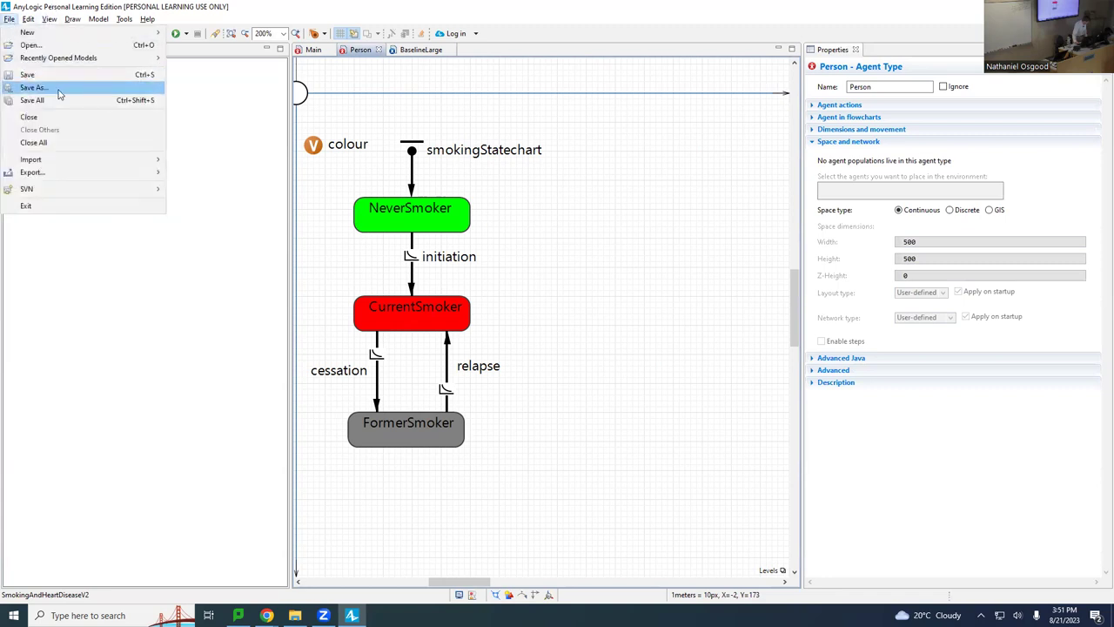
pyautogui.click(58, 89)
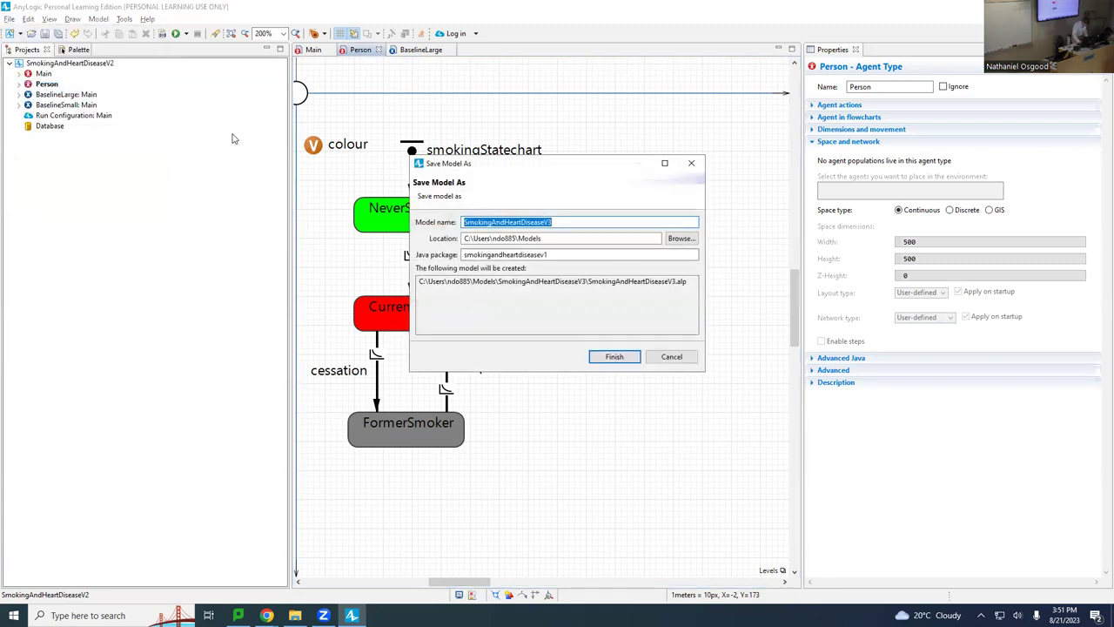
pyautogui.press('Return')
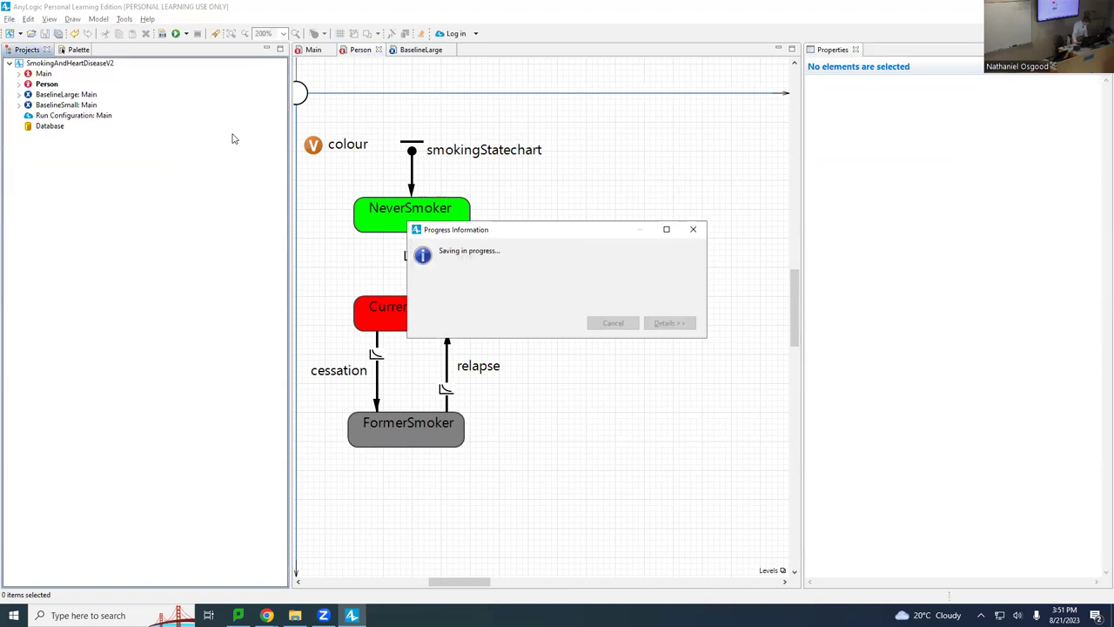
pyautogui.hotkey('alt', 'Tab')
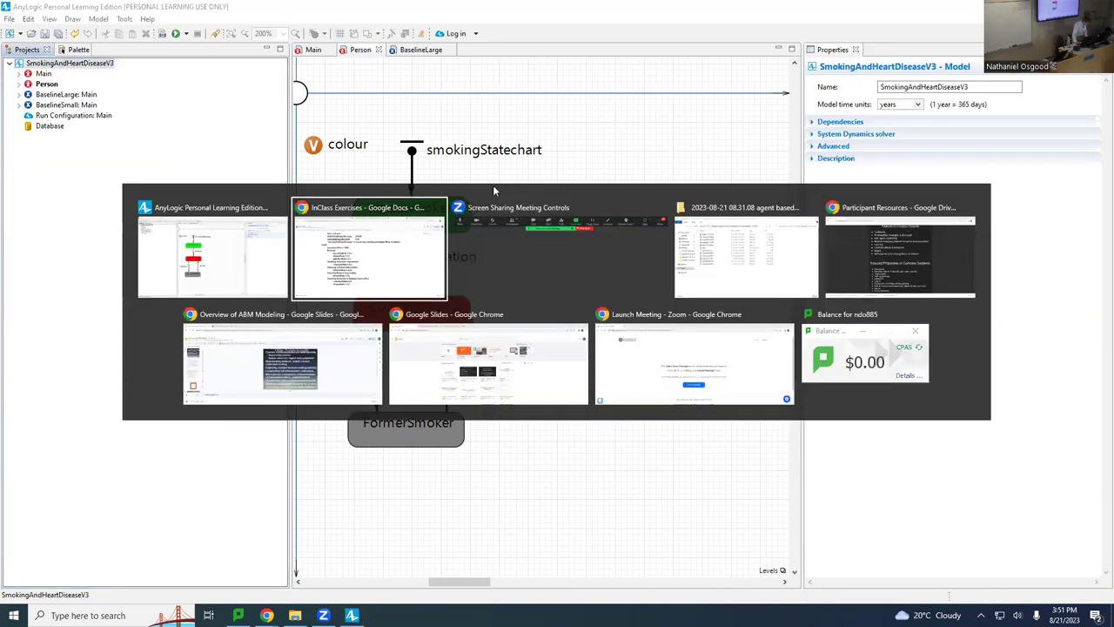
pyautogui.hotkey('alt', 'shift', 'Tab')
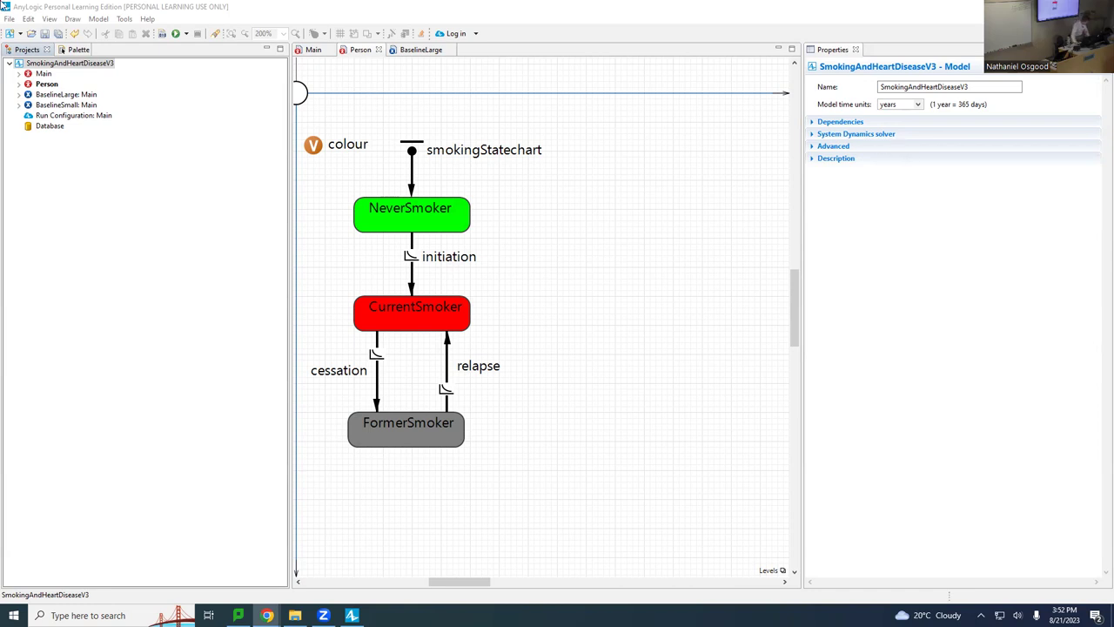
# - Add a second statechart entry point to Person, right of the smoking statechart, and name it heartDiseaseStatechart
pyautogui.click(68, 50)
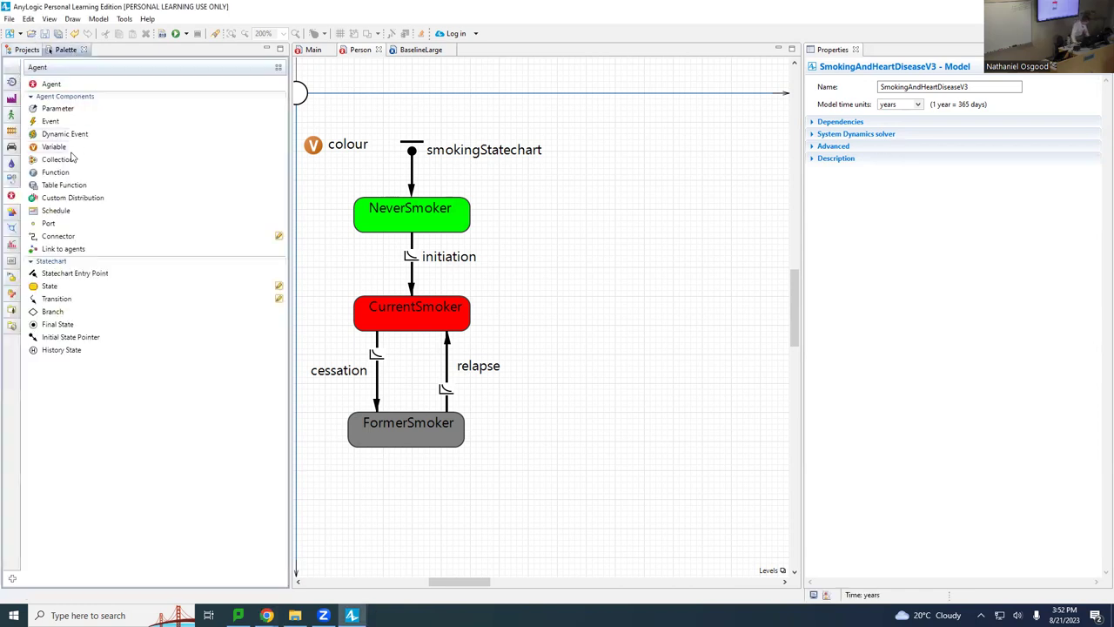
pyautogui.moveTo(50, 276); pyautogui.dragTo(693, 154)
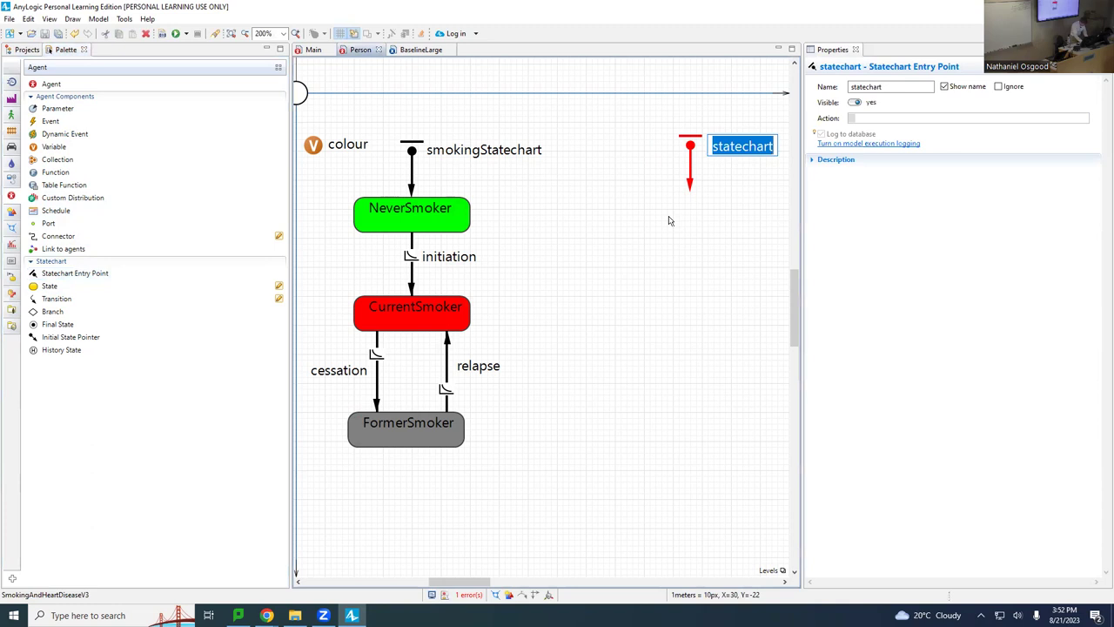
pyautogui.write('heart')
pyautogui.write('(')
pyautogui.press('BackSpace')
pyautogui.write('Disease')
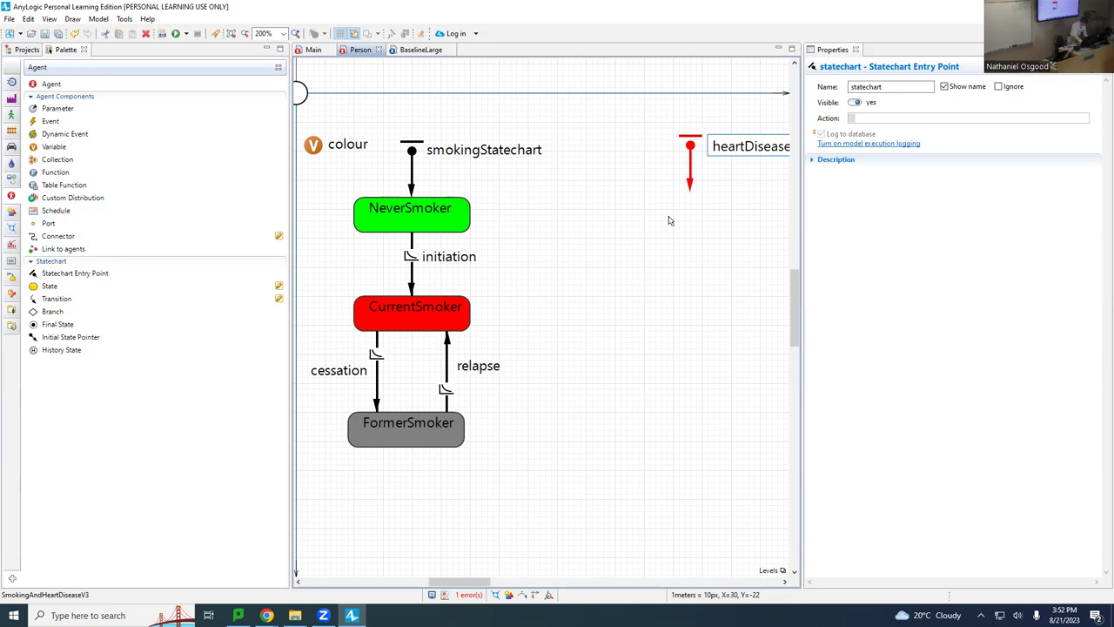
pyautogui.press('Return')
# - Attach a state named HealthyHeart to the end of the heartDiseaseStatechart entry arrow
pyautogui.moveTo(471, 581); pyautogui.dragTo(502, 585)
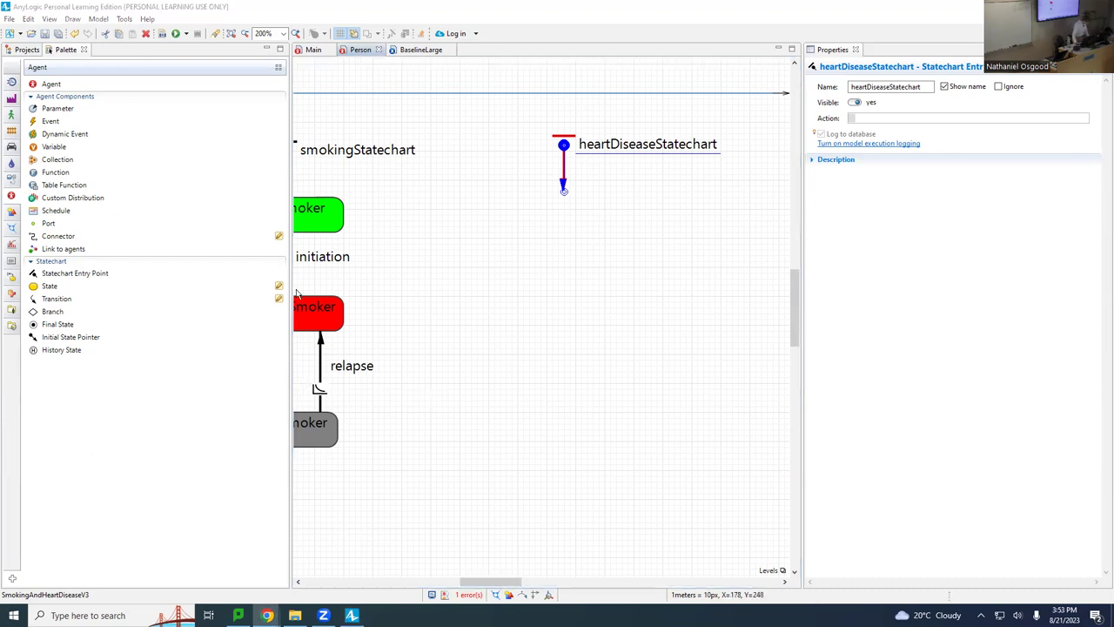
pyautogui.moveTo(52, 287); pyautogui.dragTo(505, 193)
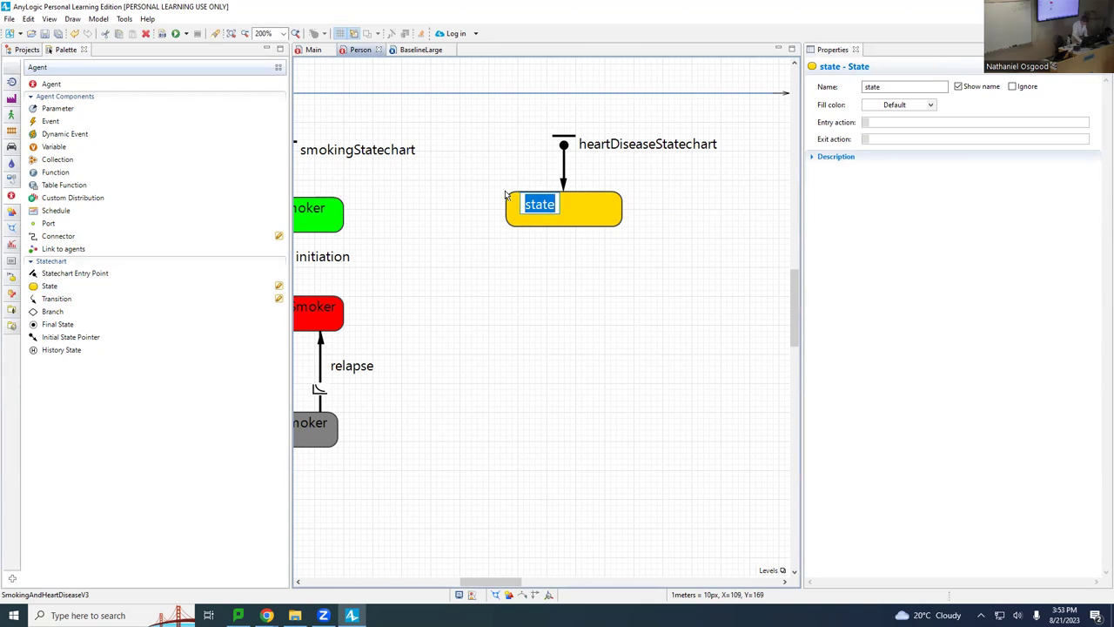
pyautogui.write('Health')
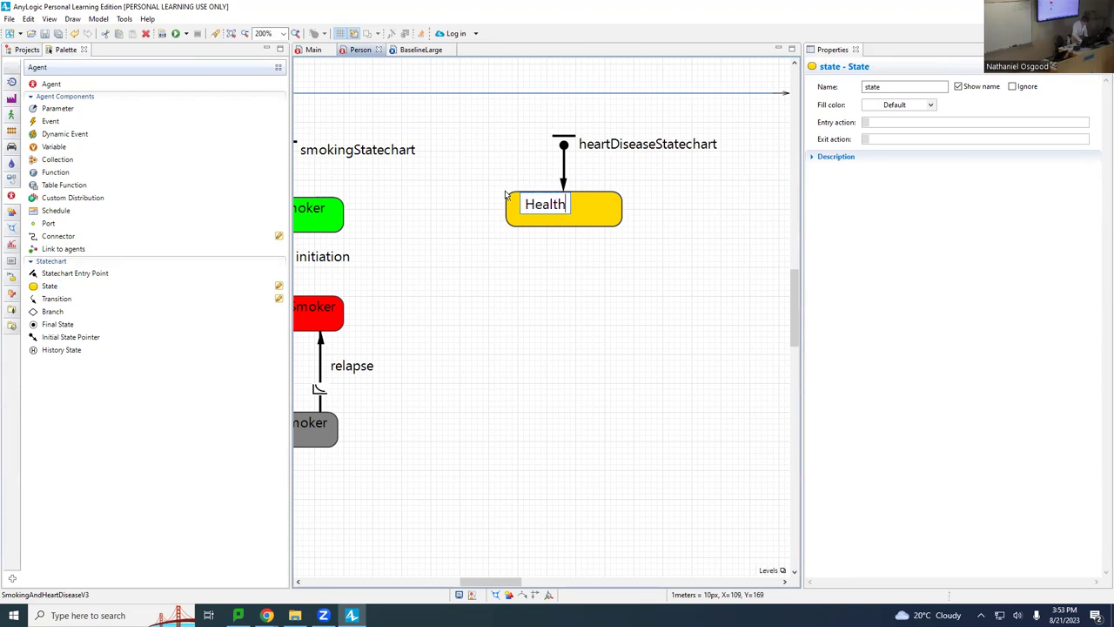
pyautogui.write('yHeart')
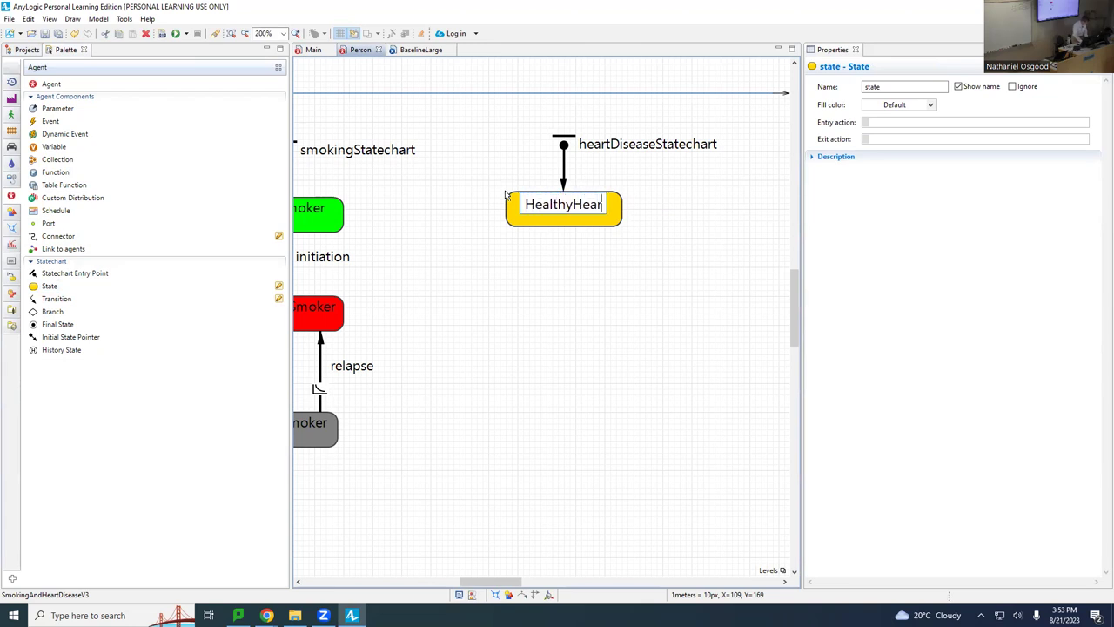
pyautogui.press('Return')
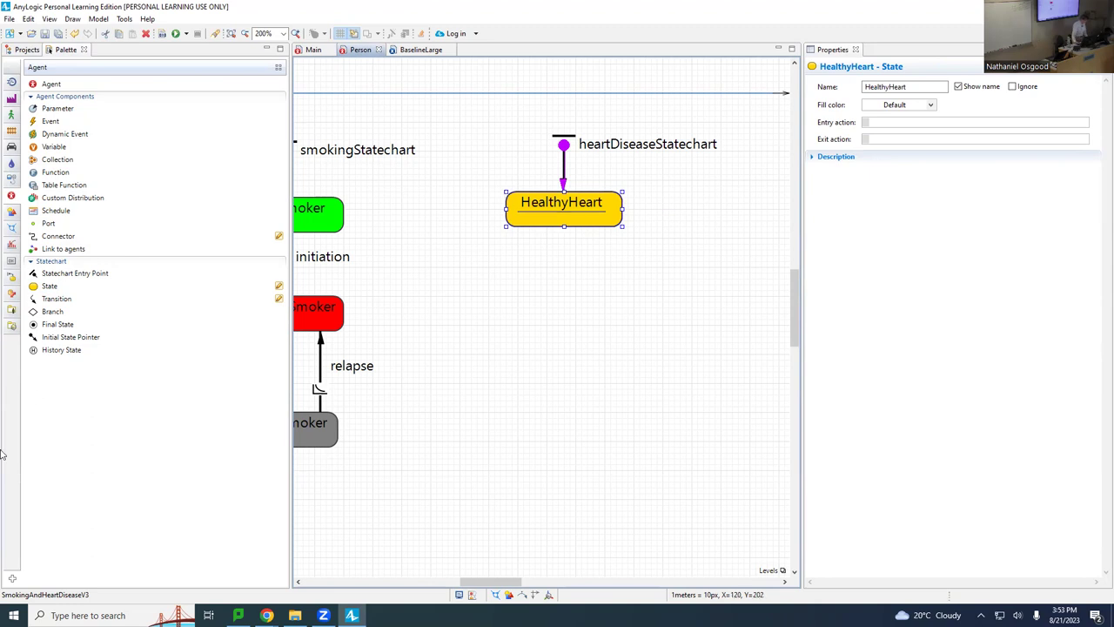
# - Add a state named HeartDisease directly below HealthyHeart, aligned with it
pyautogui.moveTo(48, 287)
pyautogui.mouseDown()
pyautogui.moveTo(433, 266)
pyautogui.moveTo(508, 291)
pyautogui.mouseUp()
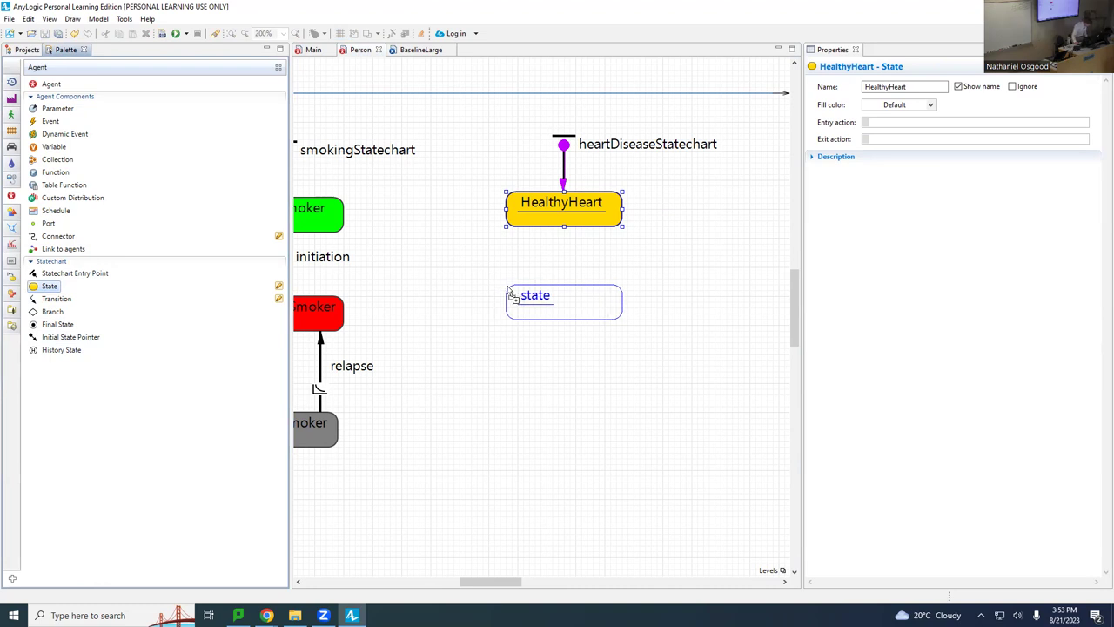
pyautogui.moveTo(509, 291); pyautogui.dragTo(509, 291)
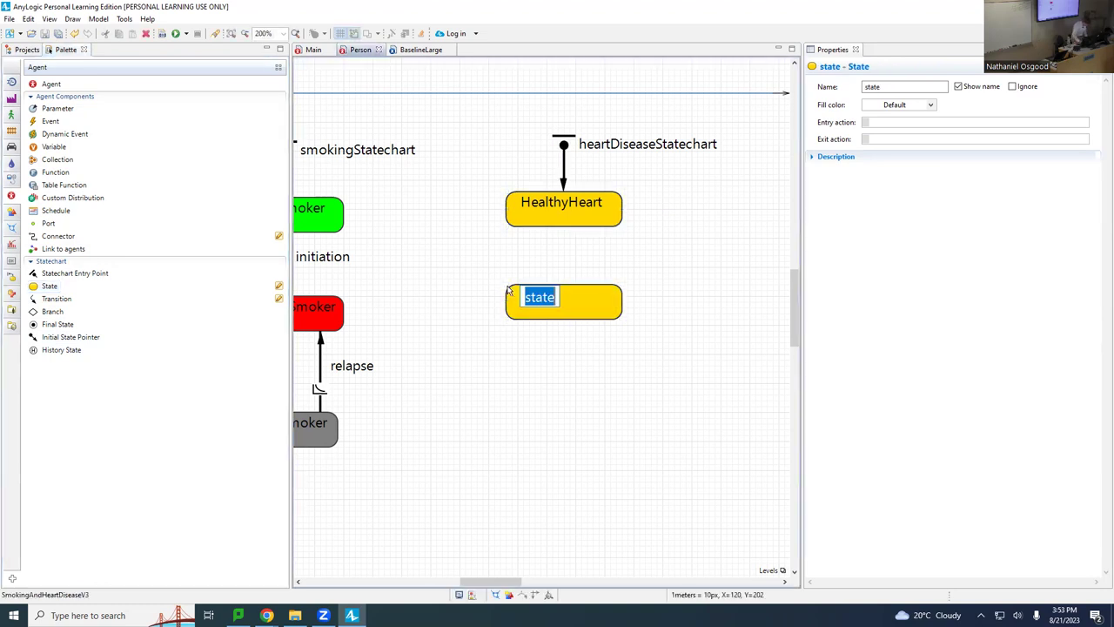
pyautogui.write('HeartDisease')
pyautogui.press('Return')
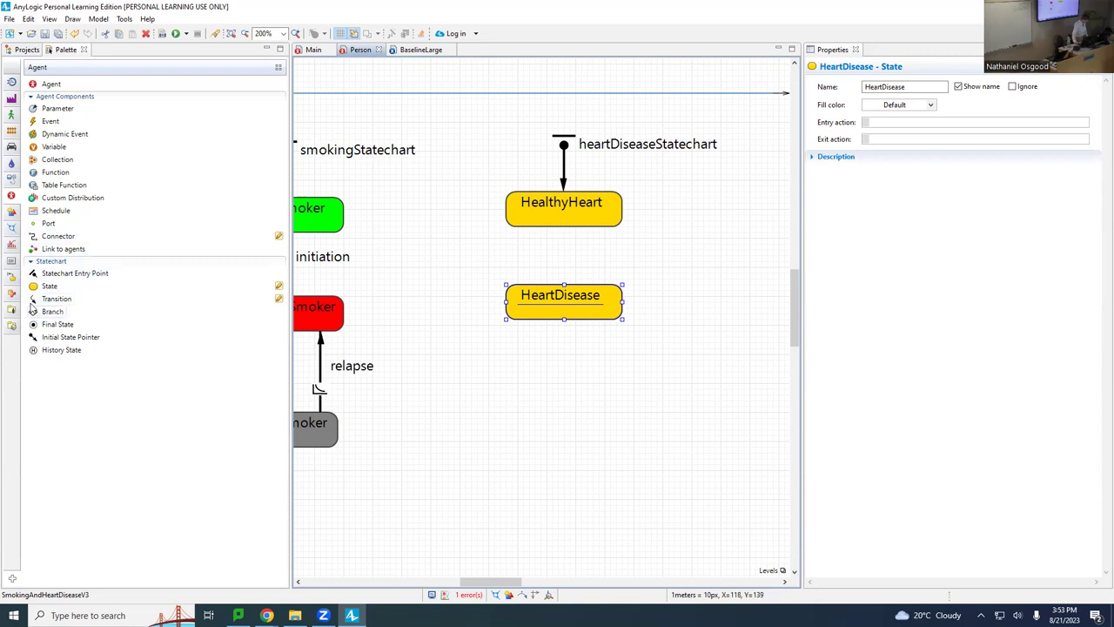
# - Connect HealthyHeart to HeartDisease with a transition named developingHeartDisease, show its name and place the label just right of its arrow
pyautogui.moveTo(54, 299)
pyautogui.mouseDown()
pyautogui.moveTo(282, 291)
pyautogui.moveTo(565, 231)
pyautogui.mouseUp()
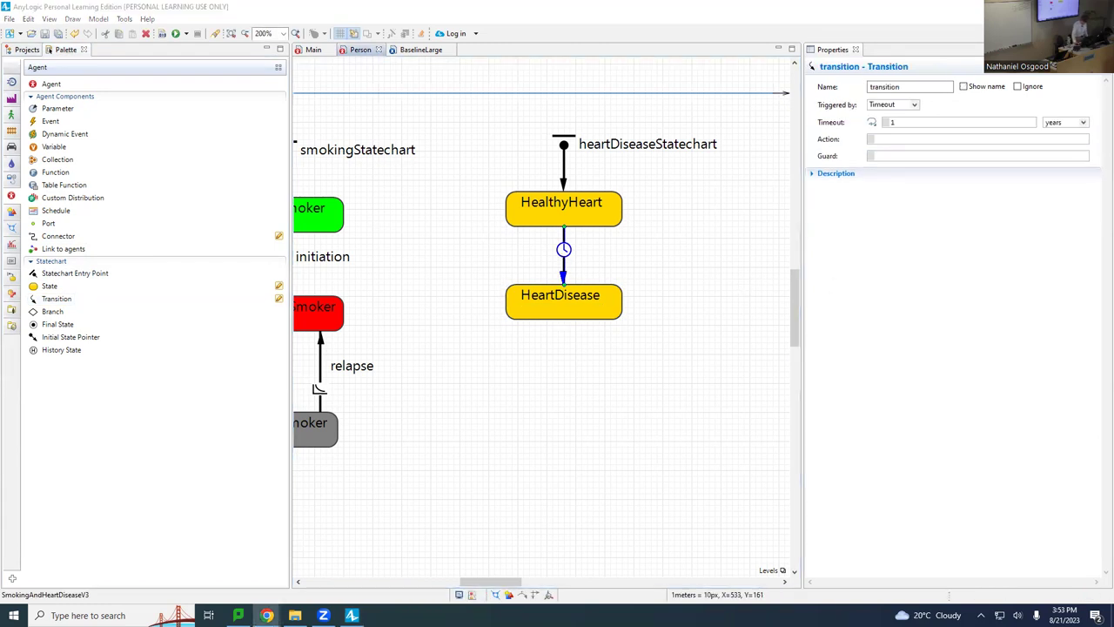
pyautogui.click(911, 86)
pyautogui.doubleClick(911, 86)
pyautogui.write('developin')
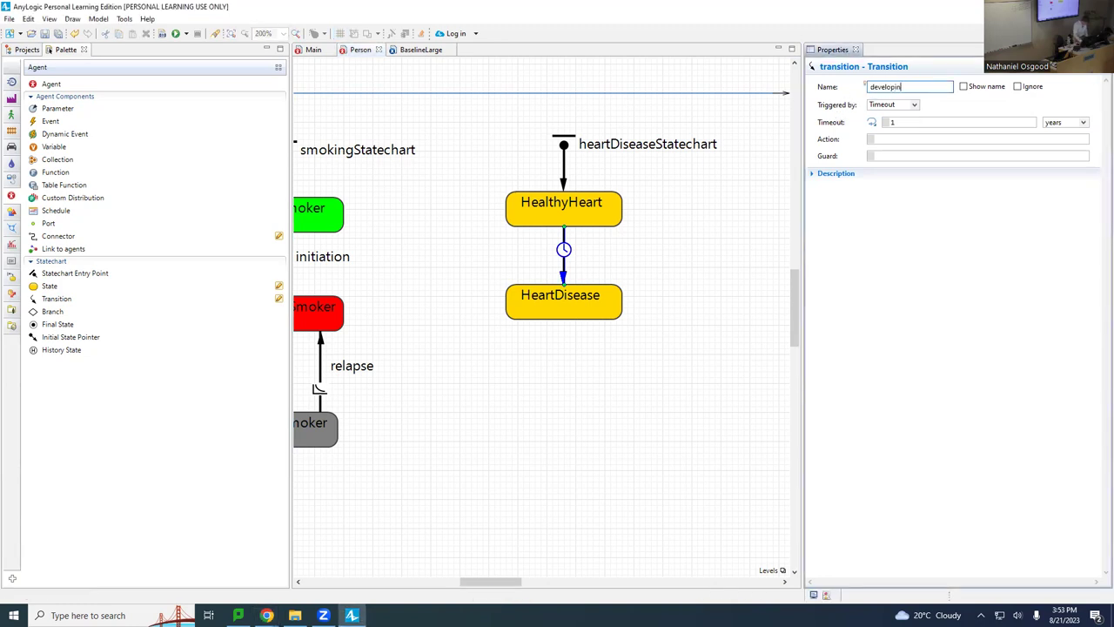
pyautogui.write('gHeartDisease')
pyautogui.click(964, 86)
pyautogui.moveTo(633, 228); pyautogui.dragTo(637, 250)
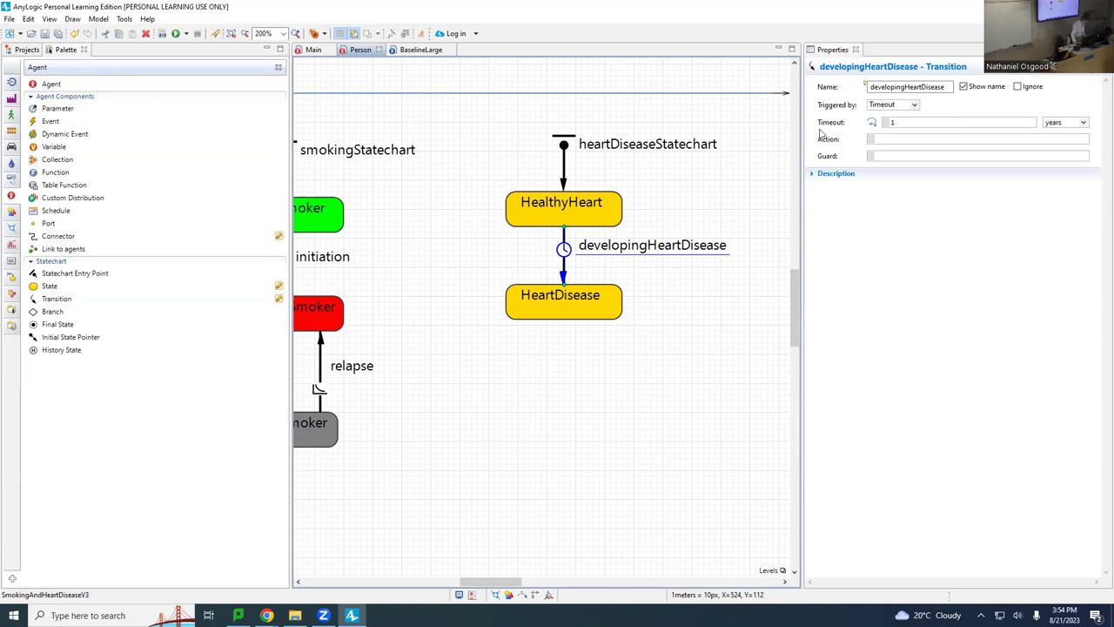
# - Add a variable named heartDiseaseHazardRate to Person, just right of the HealthyHeart state
pyautogui.moveTo(52, 148)
pyautogui.mouseDown()
pyautogui.moveTo(425, 178)
pyautogui.moveTo(663, 214)
pyautogui.mouseUp()
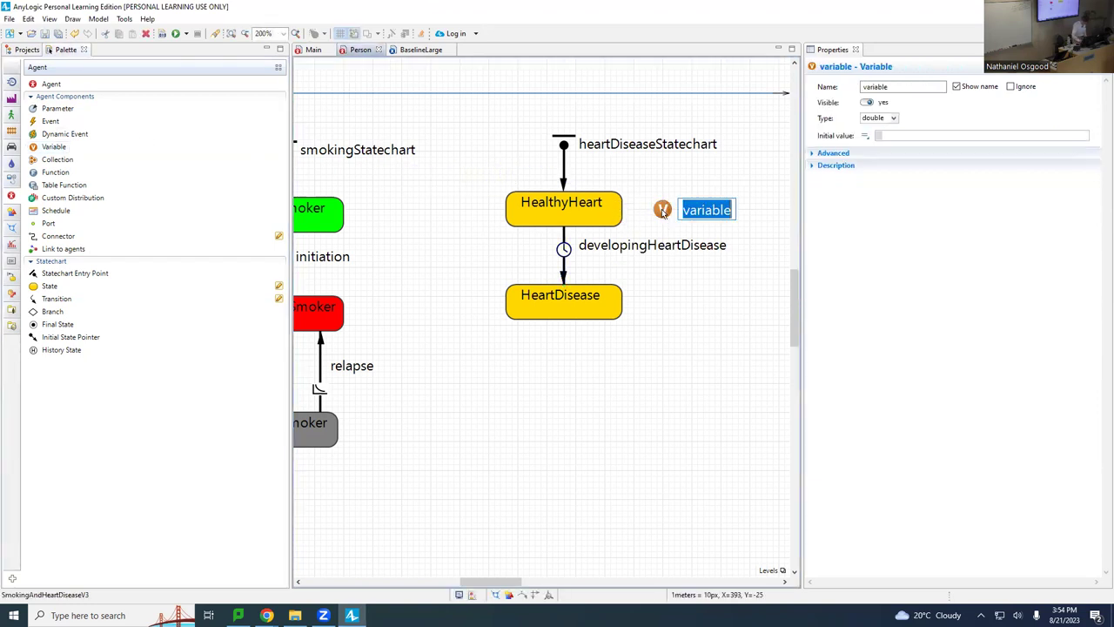
pyautogui.write('heart')
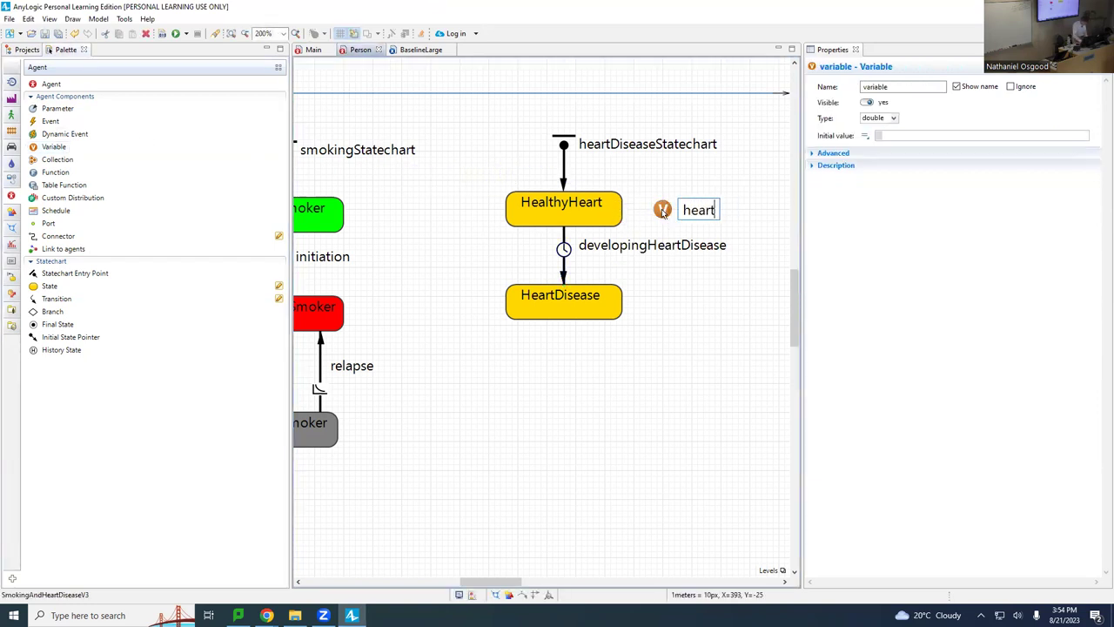
pyautogui.write('DiseaseHa')
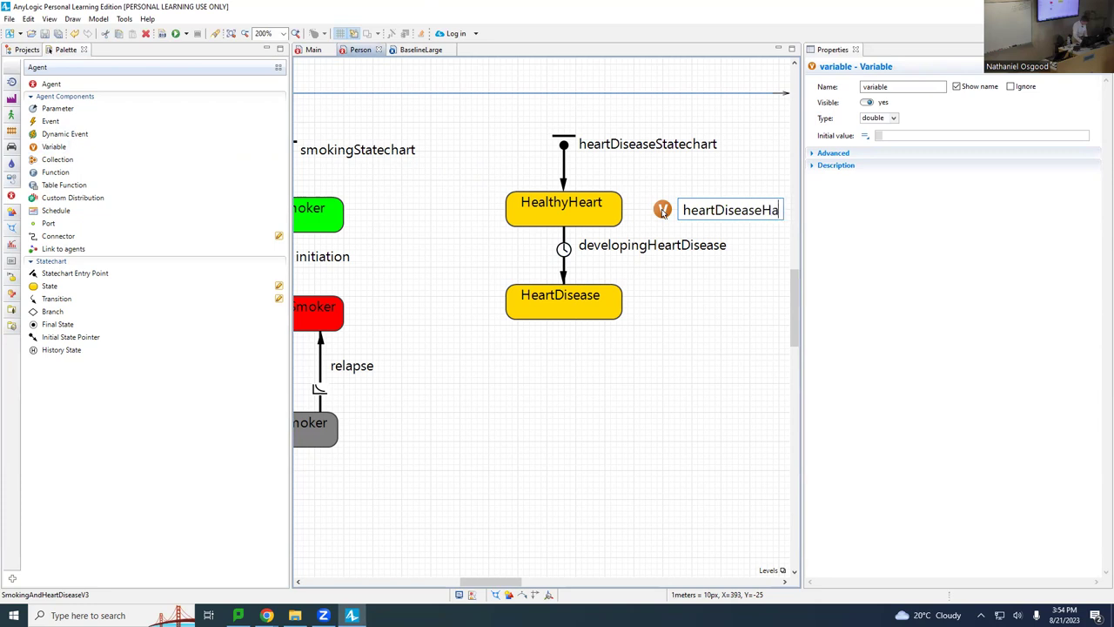
pyautogui.write("zard'Rate")
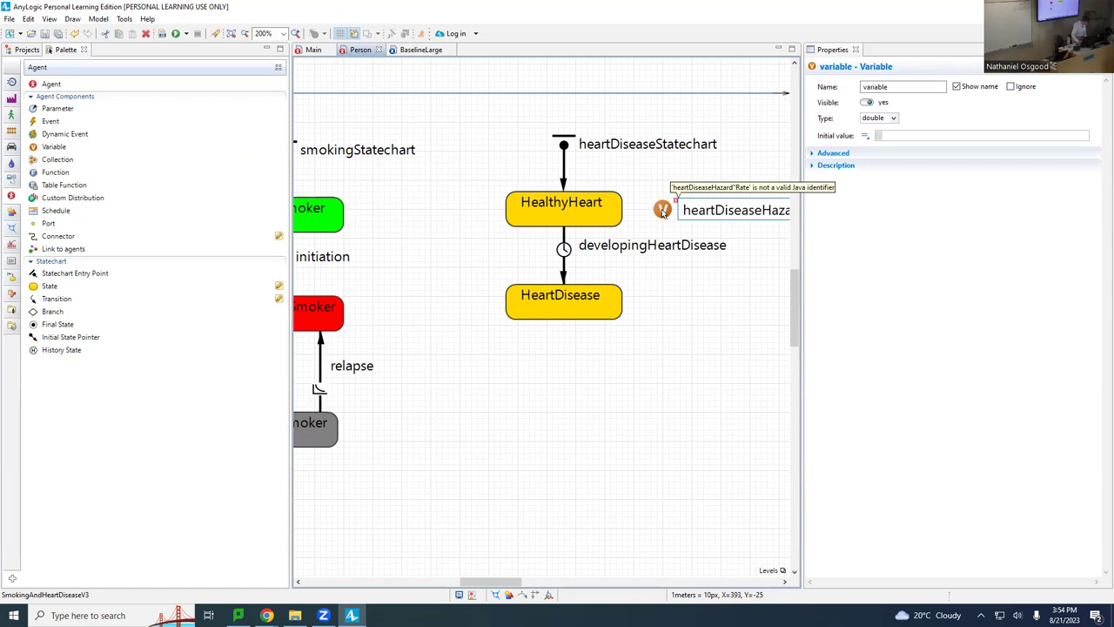
pyautogui.moveTo(487, 581); pyautogui.dragTo(513, 581)
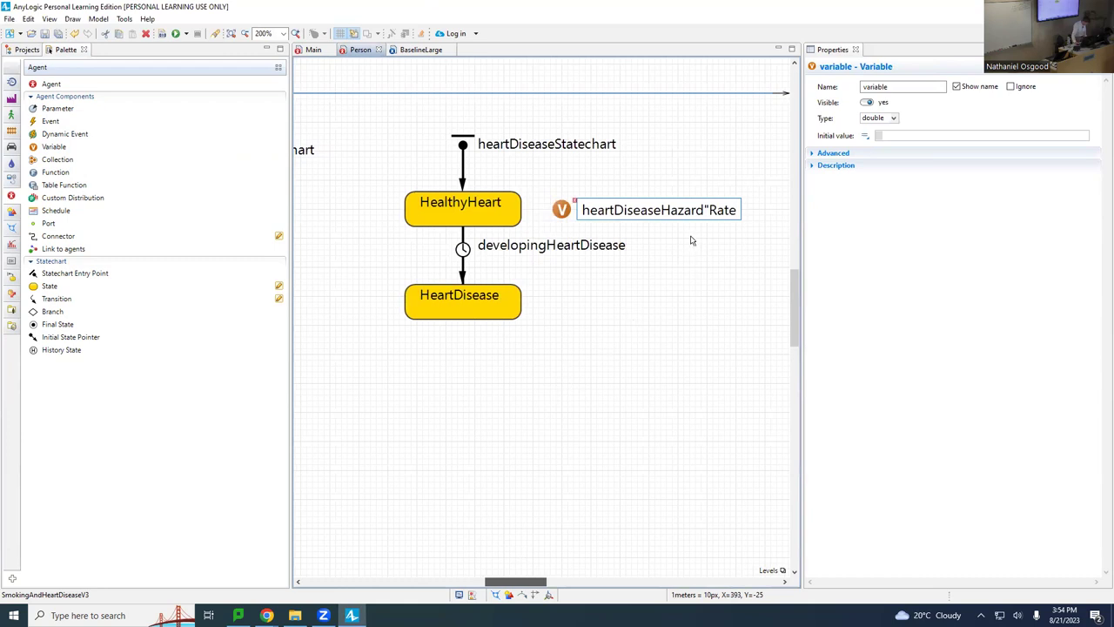
pyautogui.press('Left')
pyautogui.press('Left')
pyautogui.press('Left')
pyautogui.press('Left')
pyautogui.press('Left')
pyautogui.press('Right')
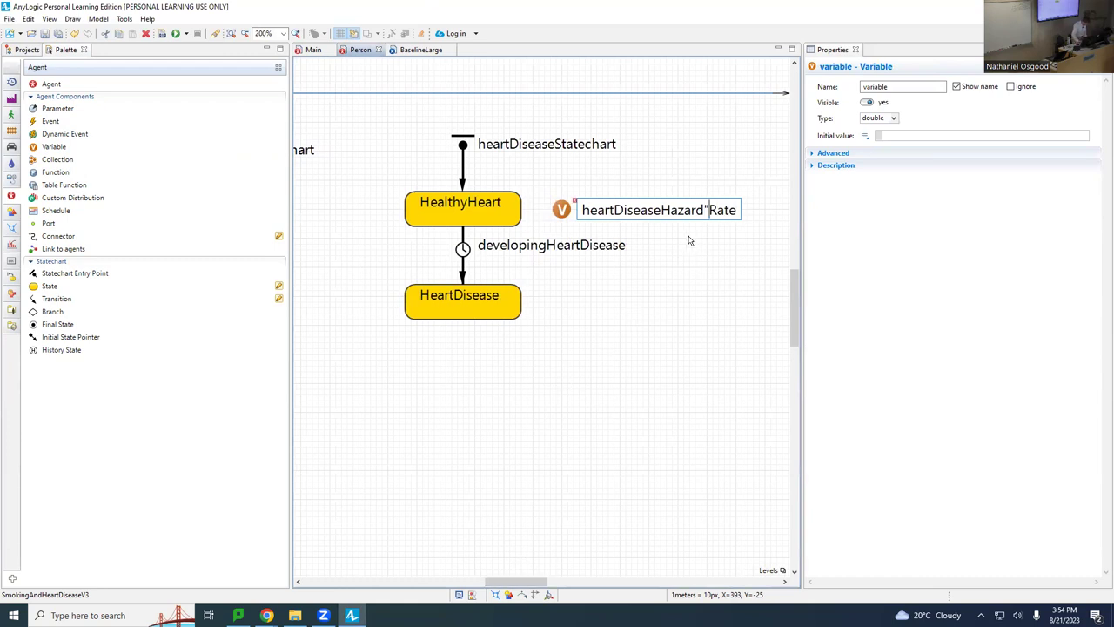
pyautogui.press('BackSpace')
pyautogui.press('Return')
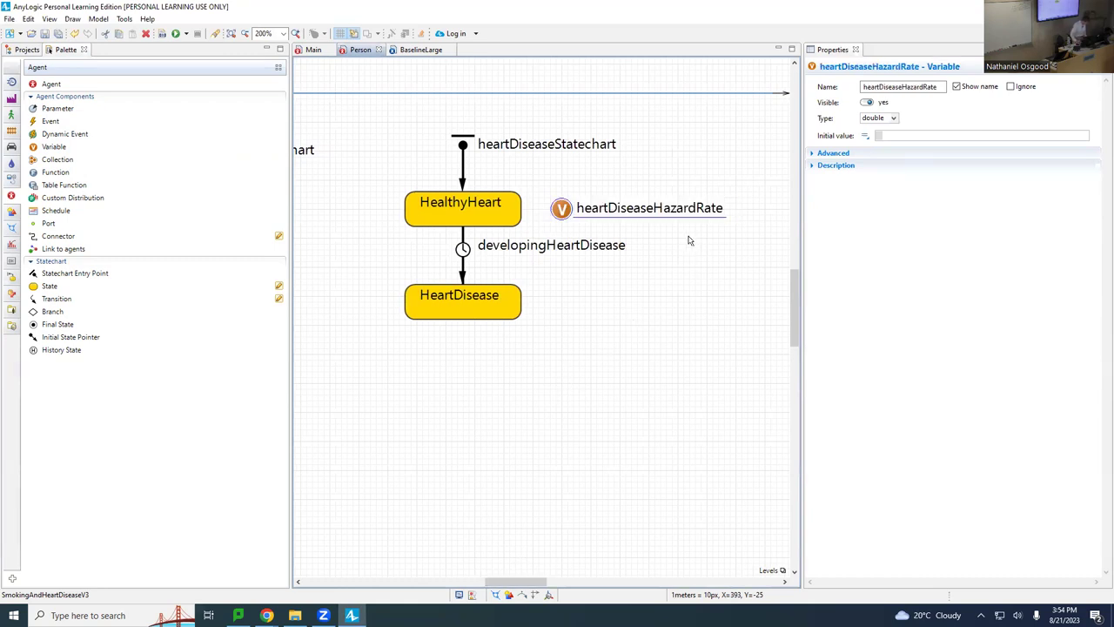
# - Set the initial value of the heartDiseaseHazardRate variable to 0.005
pyautogui.click(896, 135)
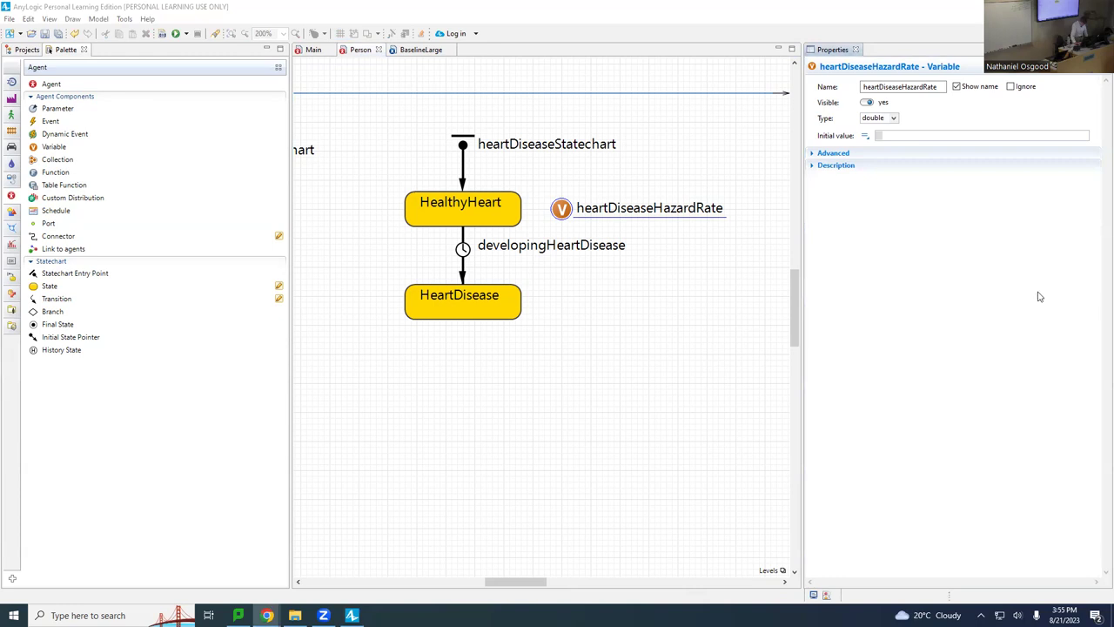
pyautogui.click(906, 135)
pyautogui.write('0.005')
pyautogui.hotkey('ctrl', 's')
pyautogui.write('0.00')
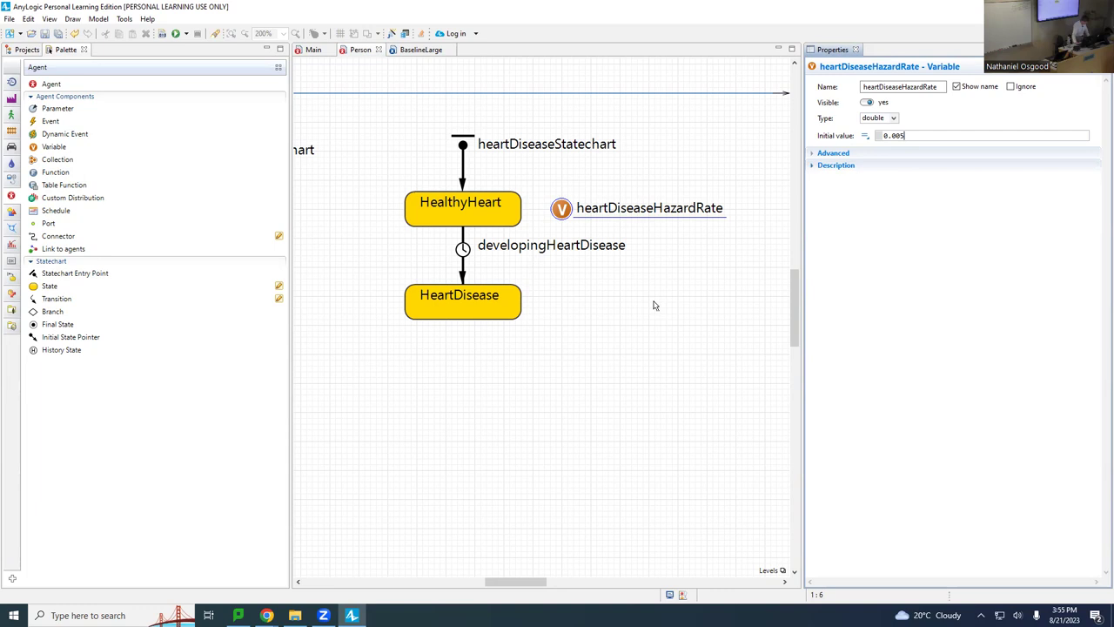
# - Make the developingHeartDisease transition triggered by Rate, with heartDiseaseHazardRate per year as its rate
pyautogui.click(462, 253)
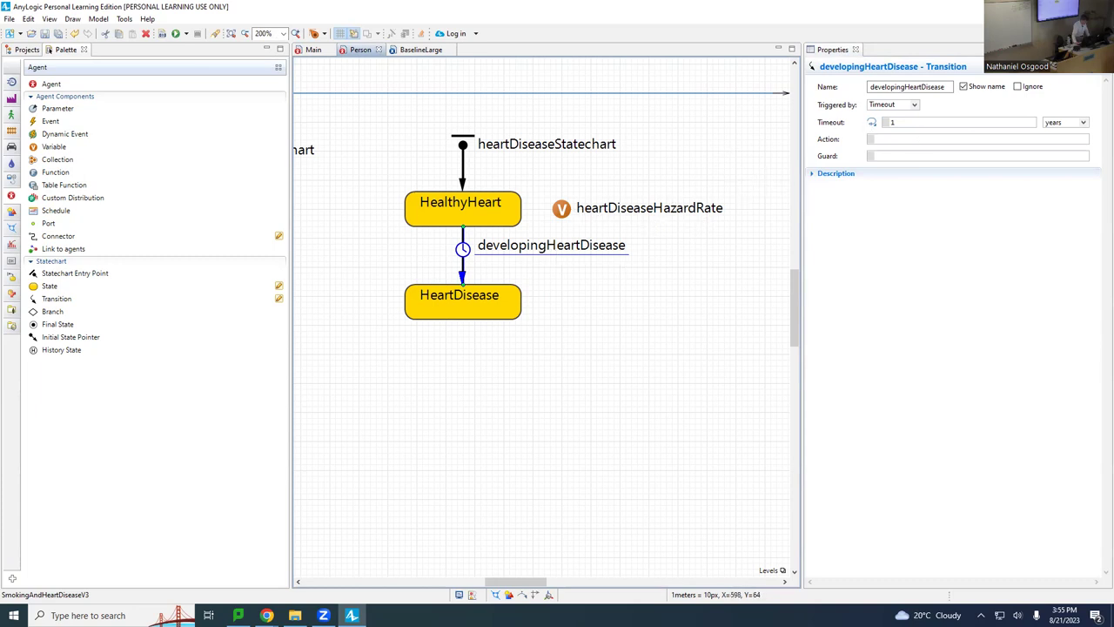
pyautogui.click(916, 105)
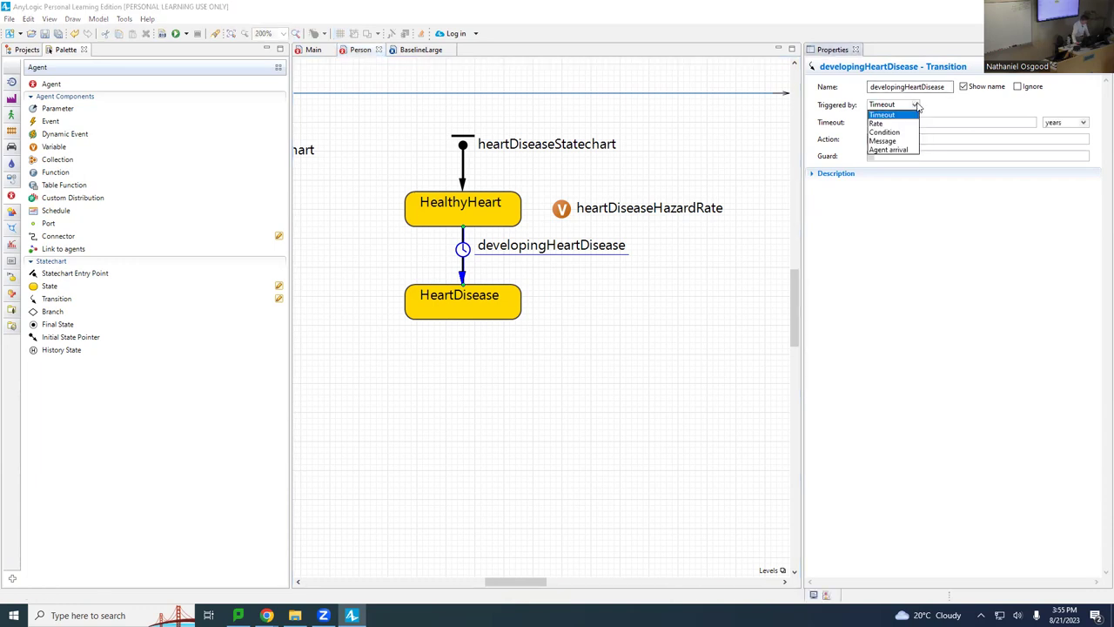
pyautogui.click(879, 124)
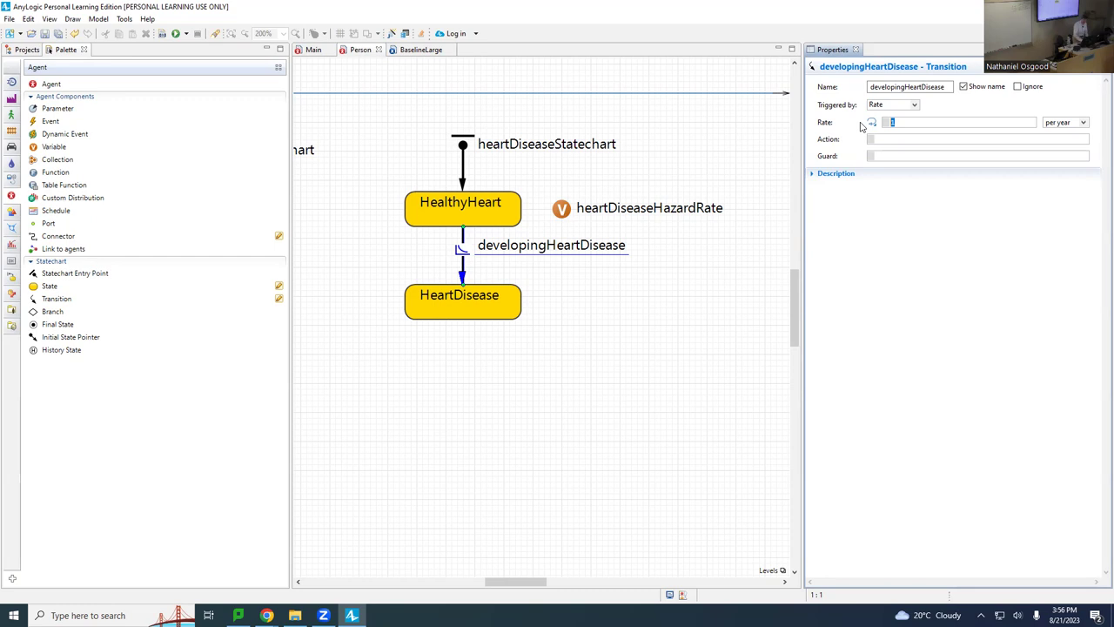
pyautogui.write('heartDiseaseHaZAR')
pyautogui.press('BackSpace')
pyautogui.press('BackSpace')
pyautogui.write('AardRate')
pyautogui.press('Return')
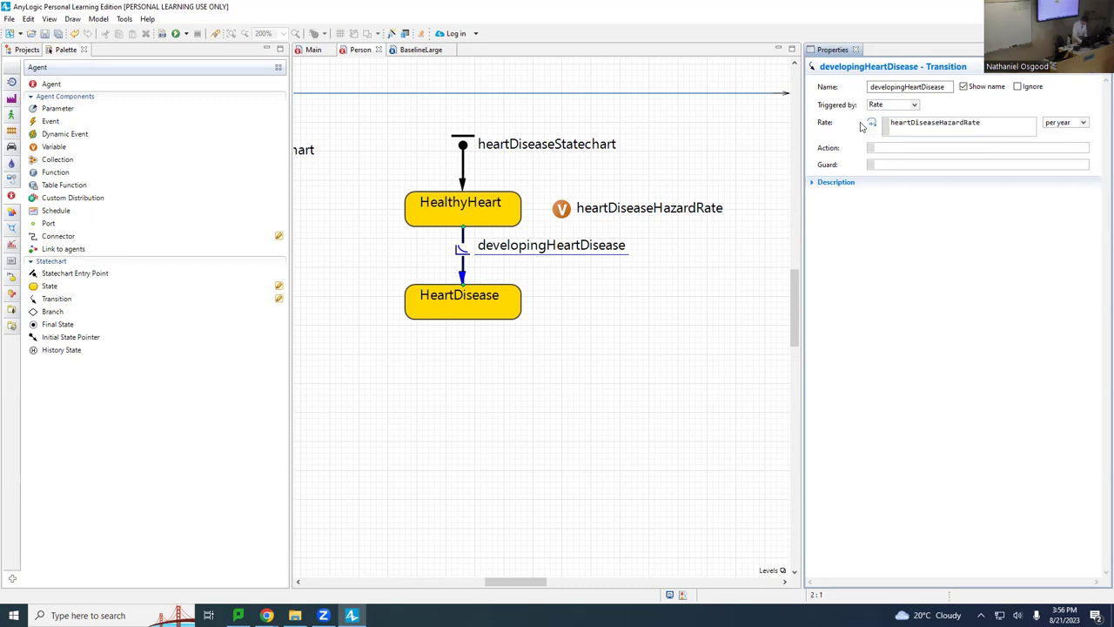
pyautogui.press('BackSpace')
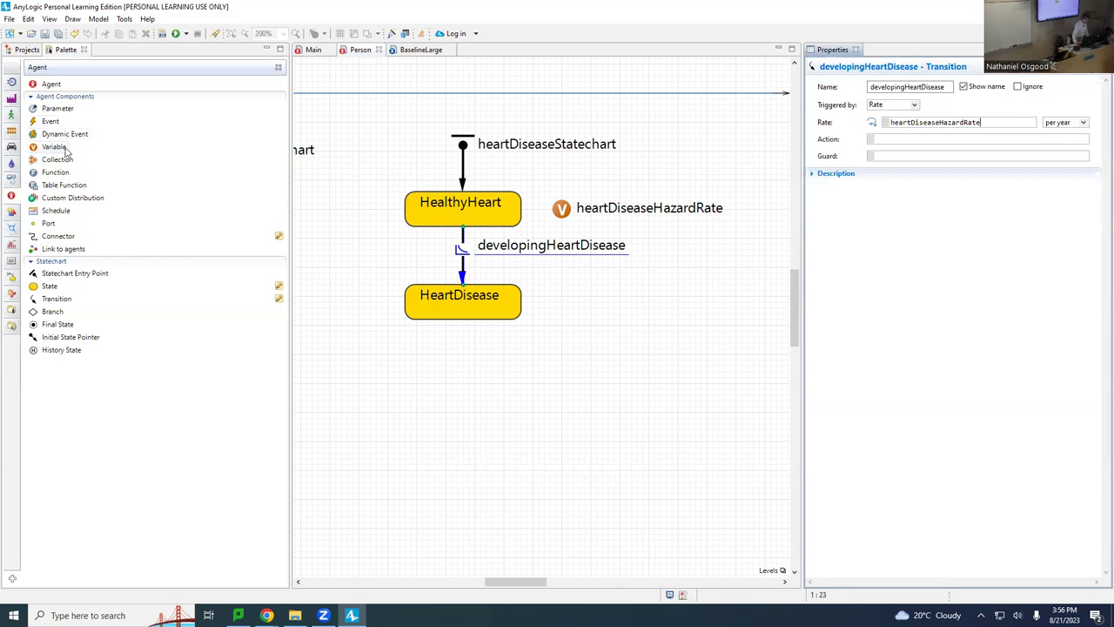
# - Add a variable named visualSize just right of the HeartDisease state, give it an initial value of 10.0 and save the model
pyautogui.moveTo(66, 151); pyautogui.dragTo(561, 290)
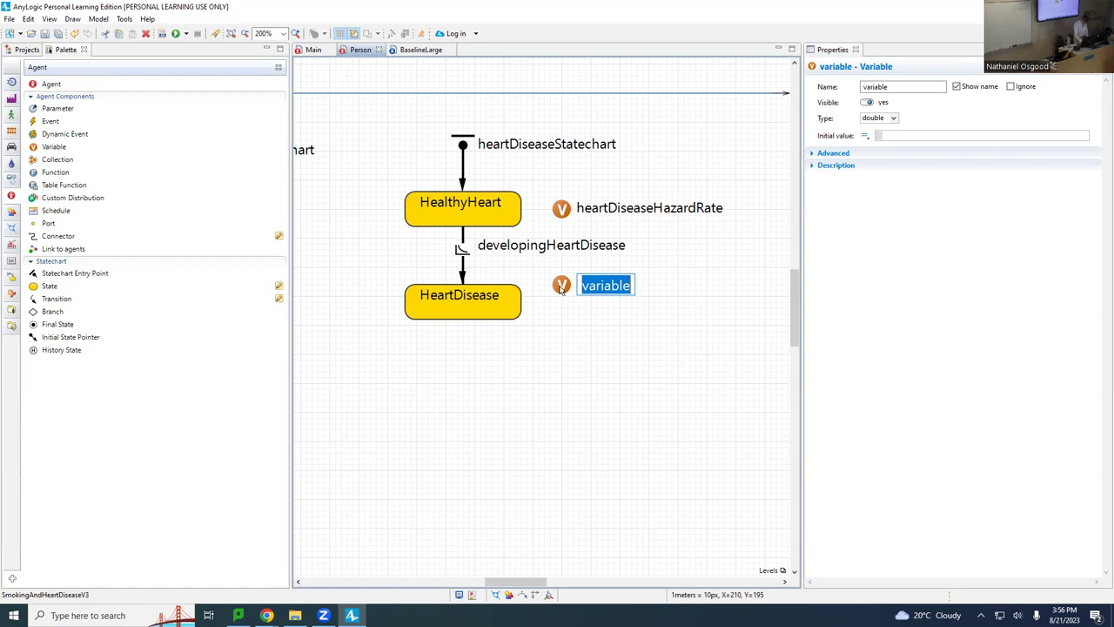
pyautogui.write('visualSiz')
pyautogui.press('Return')
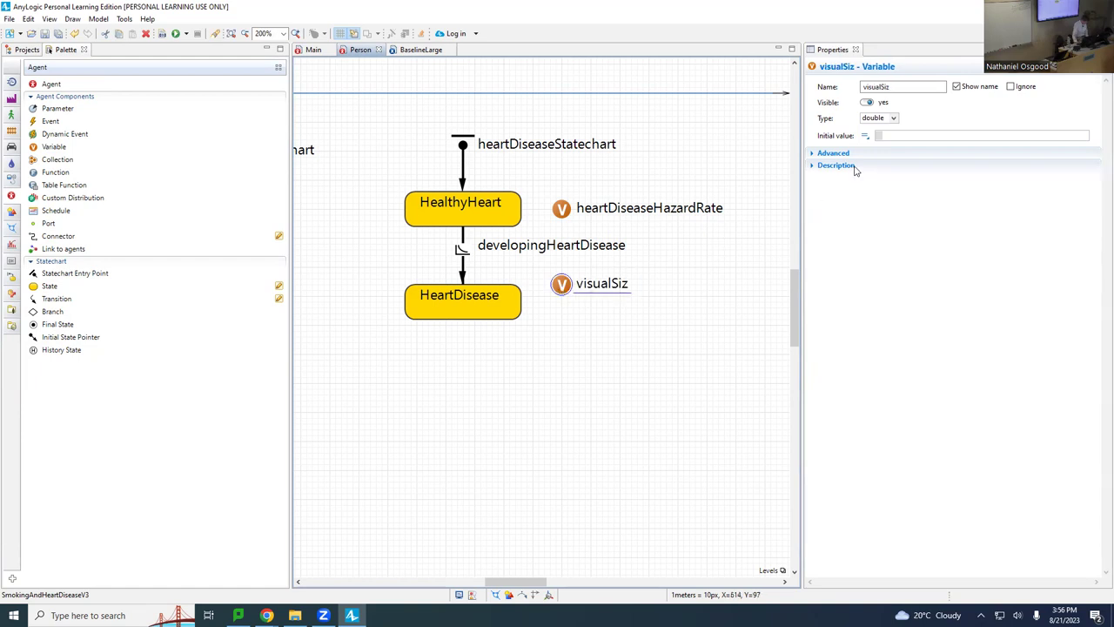
pyautogui.click(899, 86)
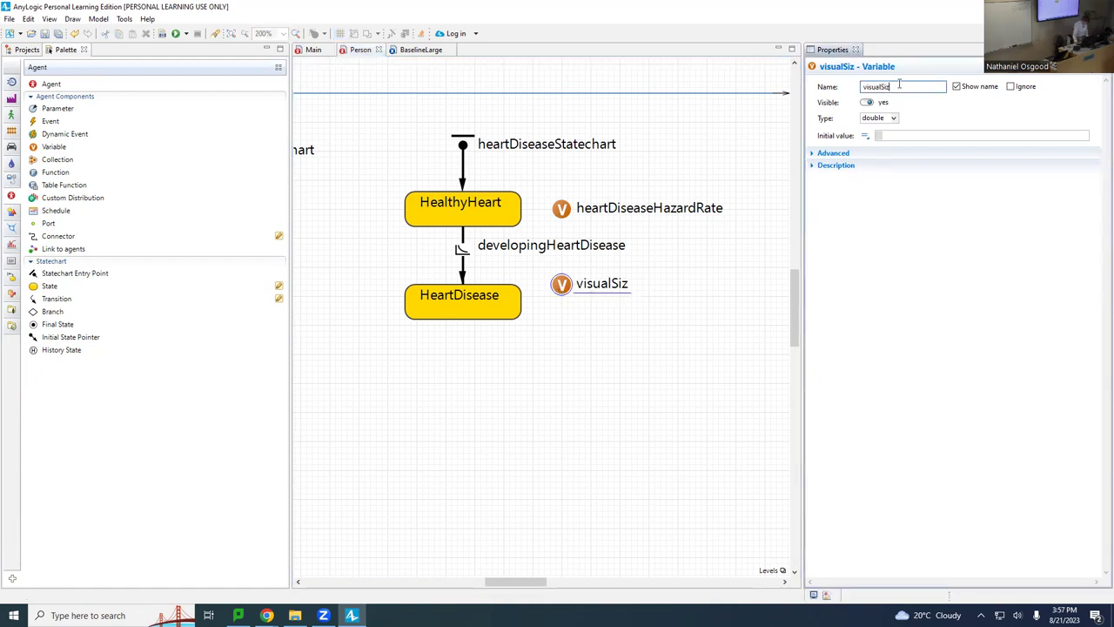
pyautogui.click(896, 135)
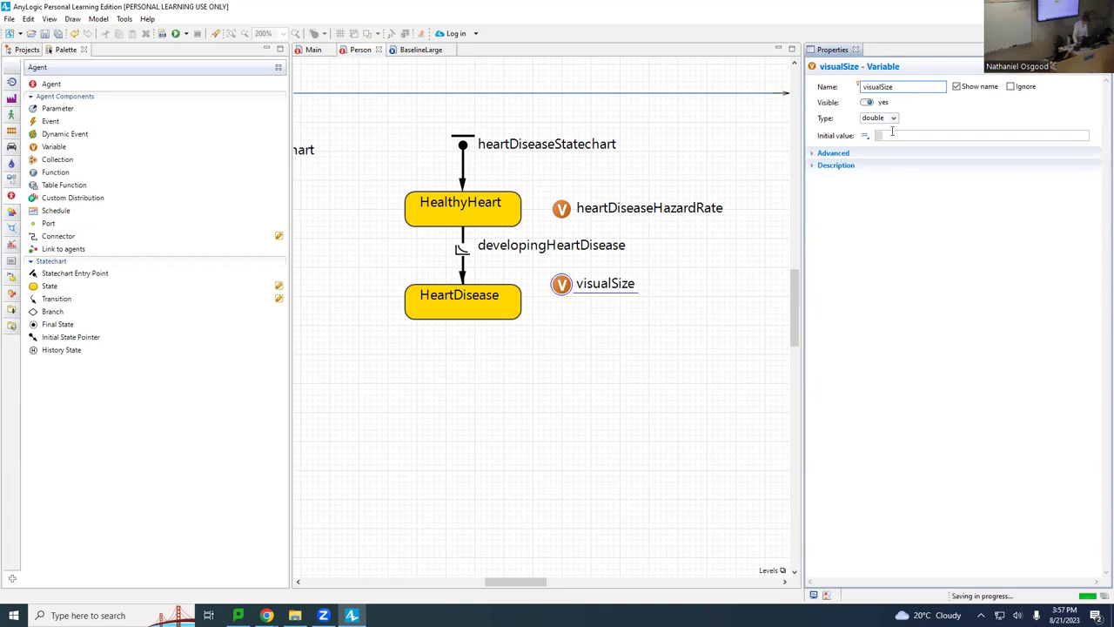
pyautogui.write('10.0')
pyautogui.hotkey('ctrl', 's')
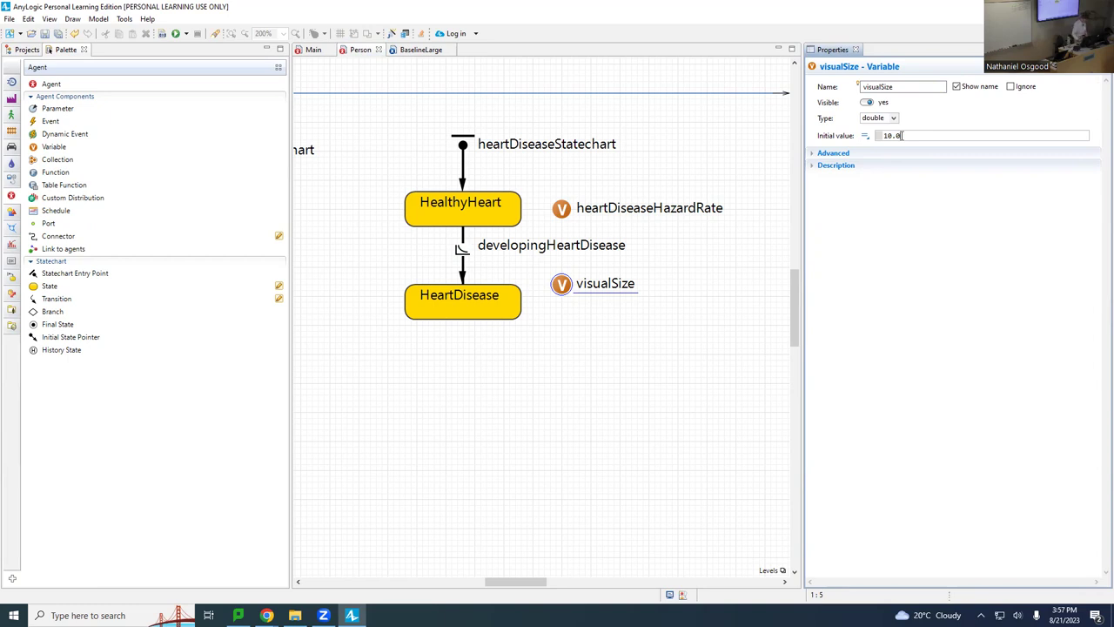
# - Set the entry action of the HealthyHeart state to "visualSize = 10.0;"
pyautogui.click(489, 206)
pyautogui.click(902, 123)
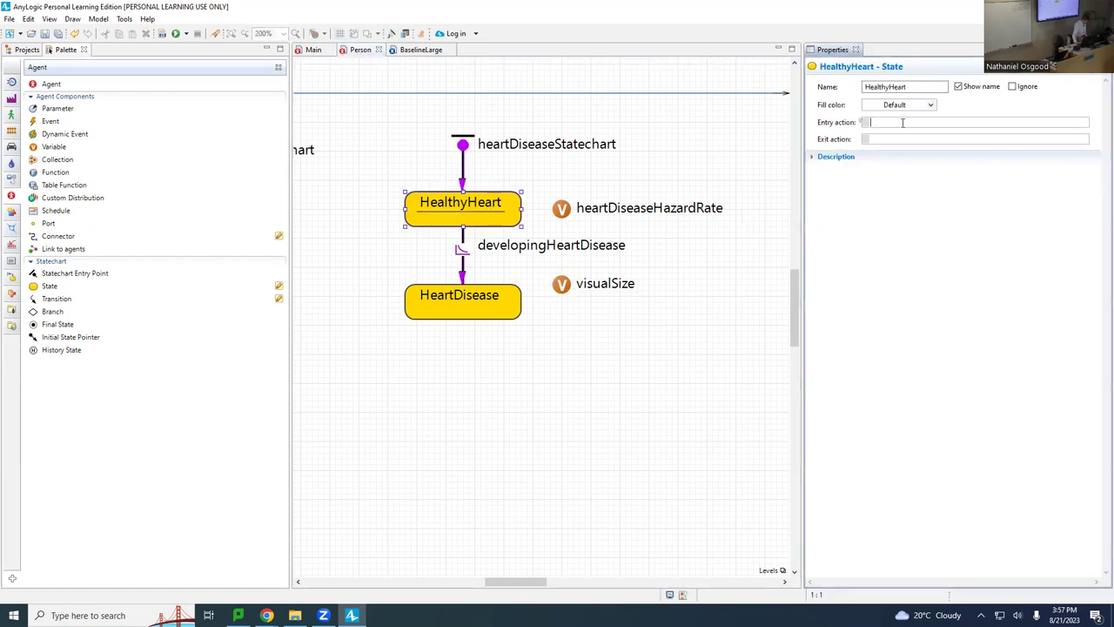
pyautogui.write('visualSize = 10.0')
pyautogui.moveTo(962, 123); pyautogui.dragTo(938, 122)
pyautogui.click(943, 125)
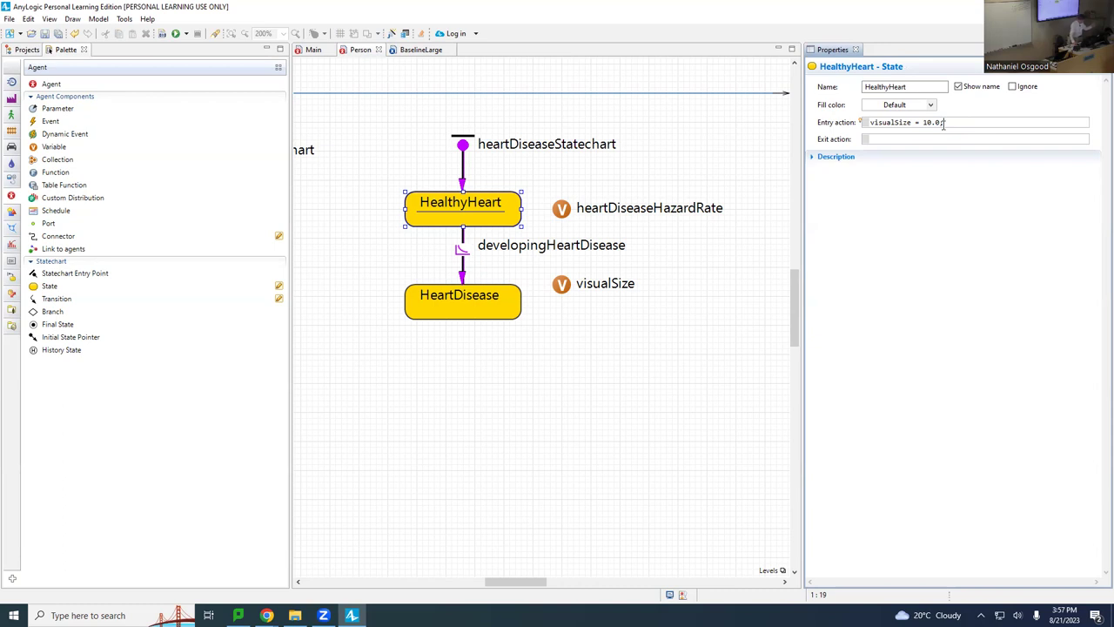
# - Set the entry action of the HeartDisease state to "visualSize = 20.0;"
pyautogui.click(415, 291)
pyautogui.click(924, 123)
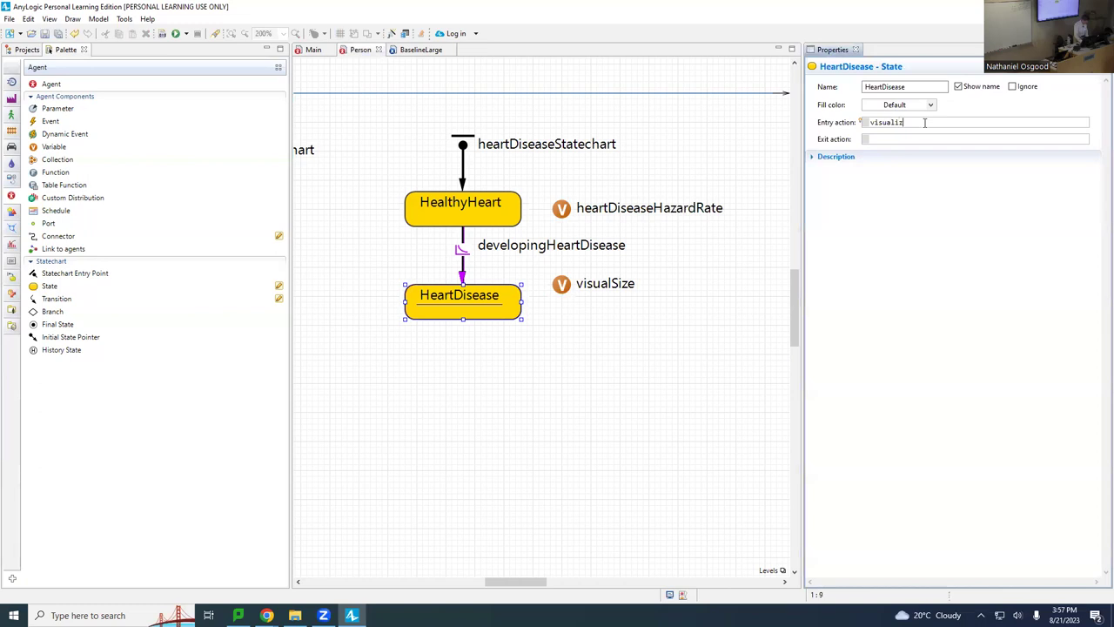
pyautogui.write('visualSize = ')
pyautogui.write('90')
pyautogui.click(519, 582)
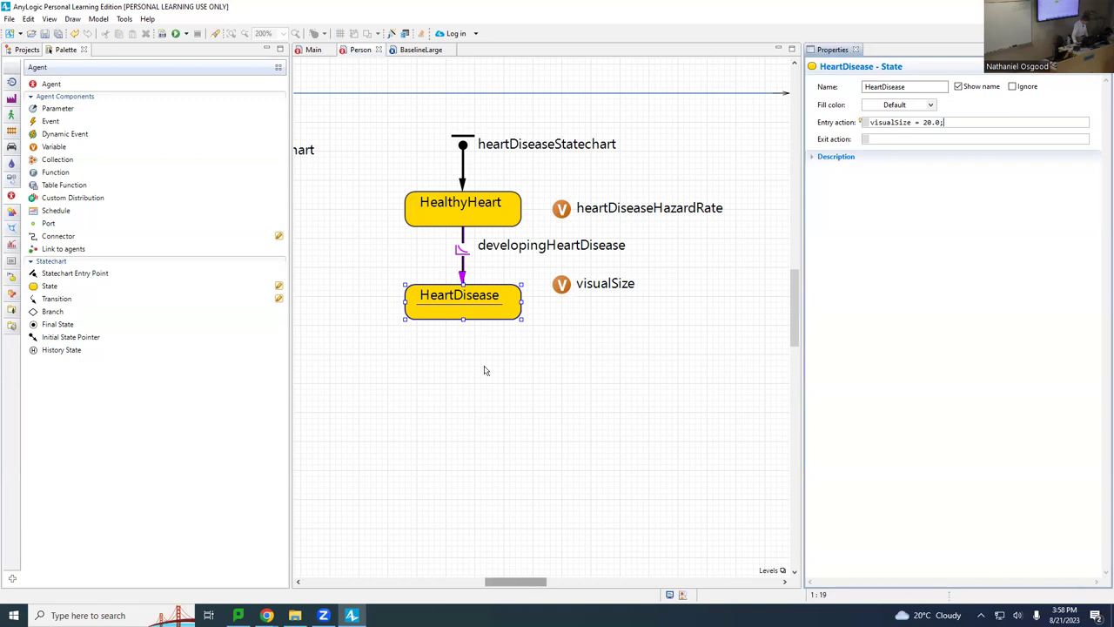
# - Review the initial value of visualSize and the entry actions of HealthyHeart and HeartDisease
pyautogui.click(562, 285)
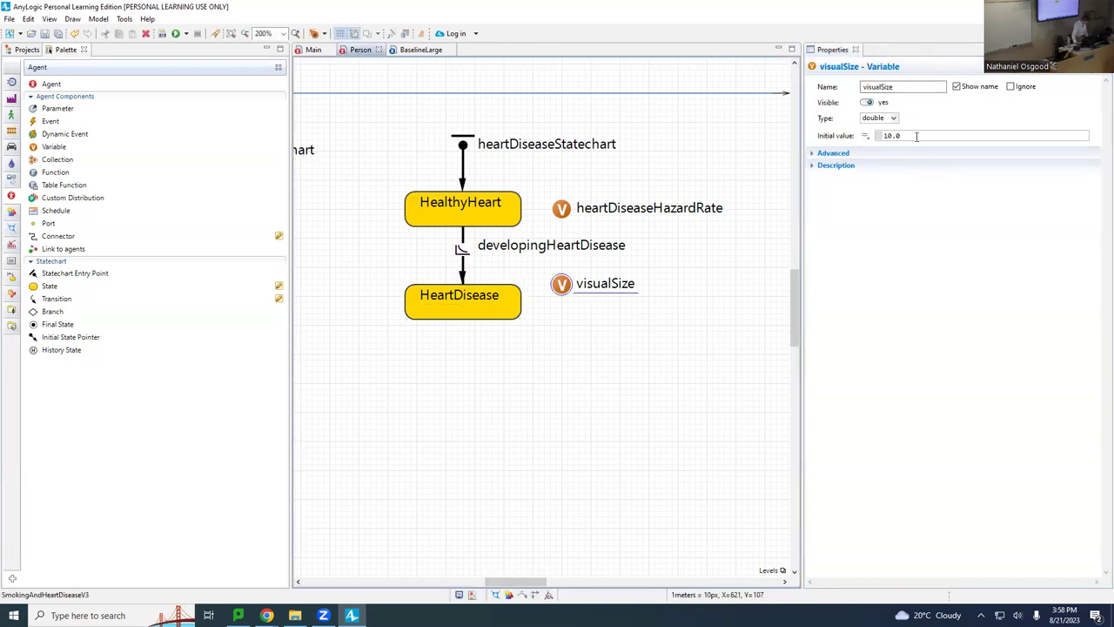
pyautogui.click(468, 216)
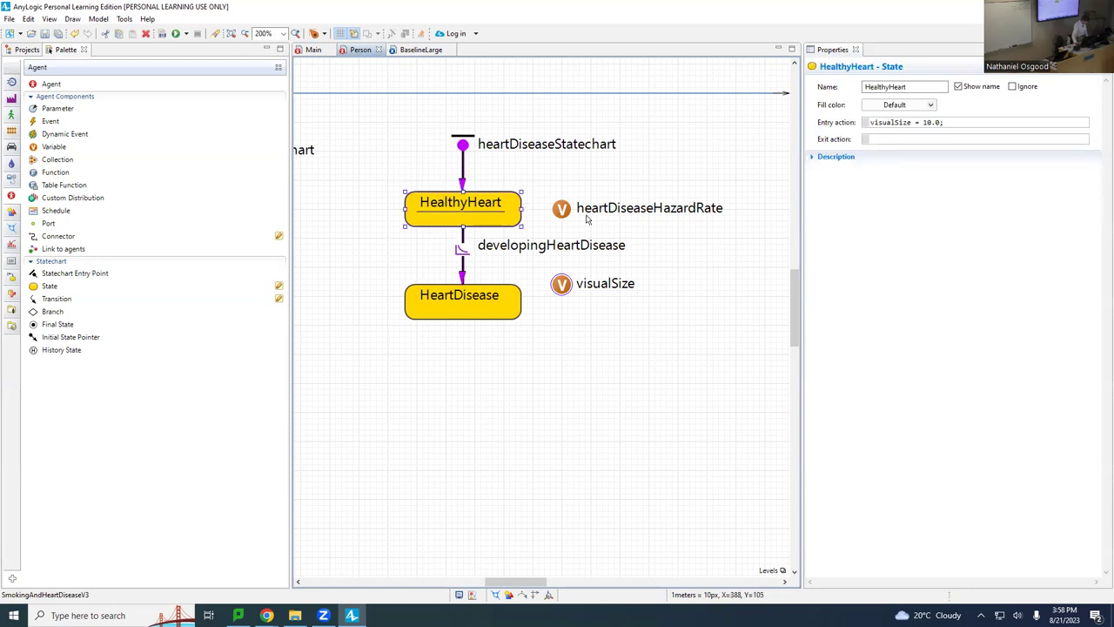
pyautogui.click(905, 122)
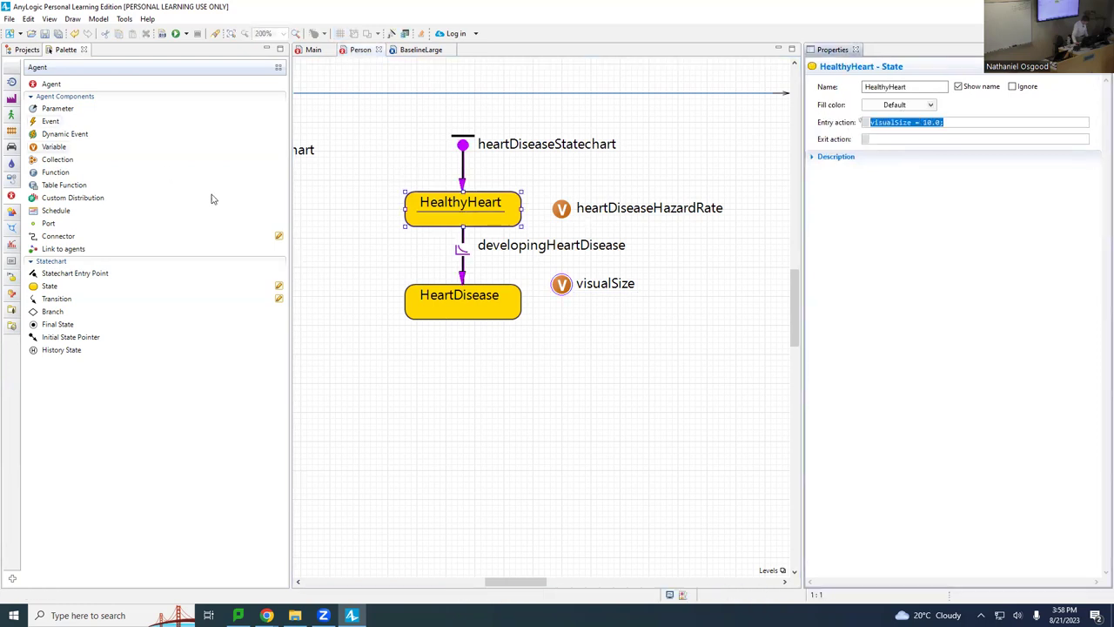
pyautogui.click(479, 308)
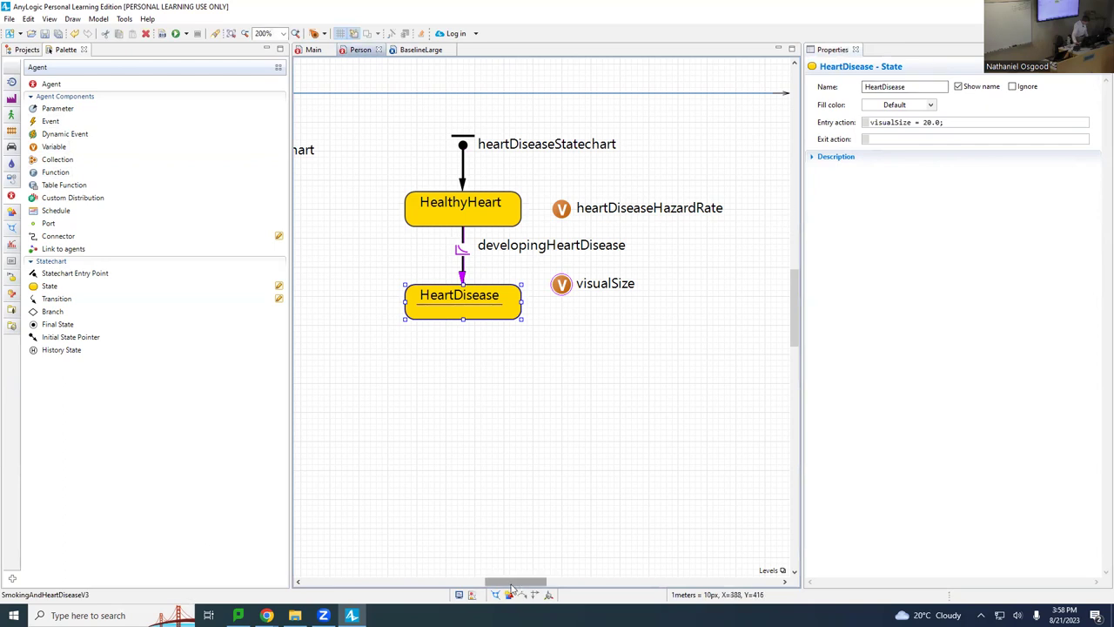
# - Make the radius of the oval at the Person origin a dynamic value driven by visualSize, and save the model
pyautogui.moveTo(513, 585); pyautogui.dragTo(445, 589)
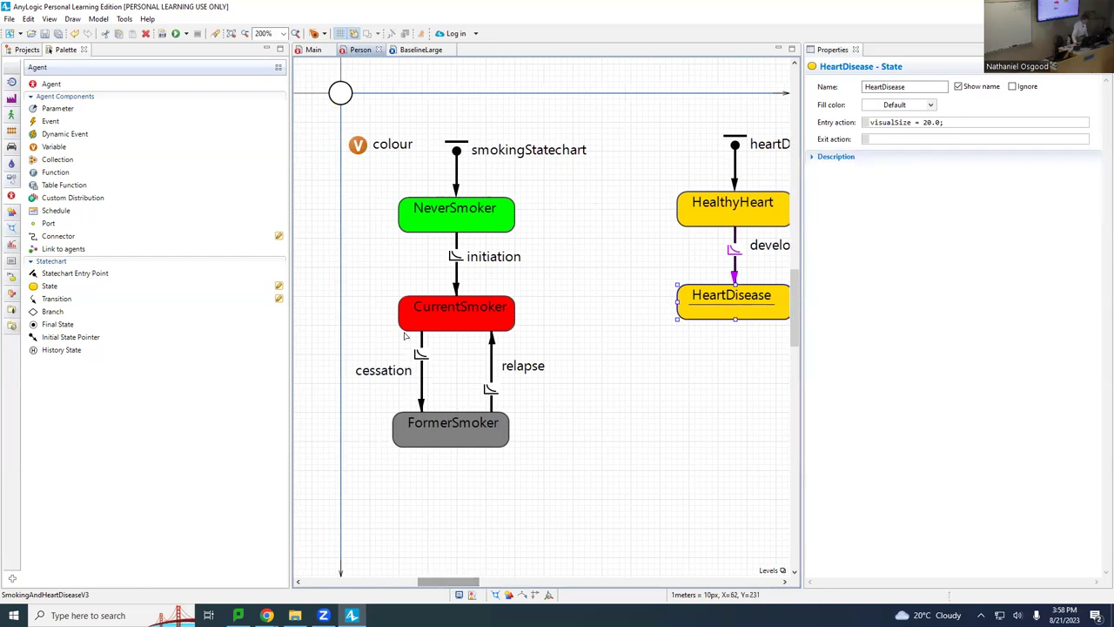
pyautogui.click(342, 95)
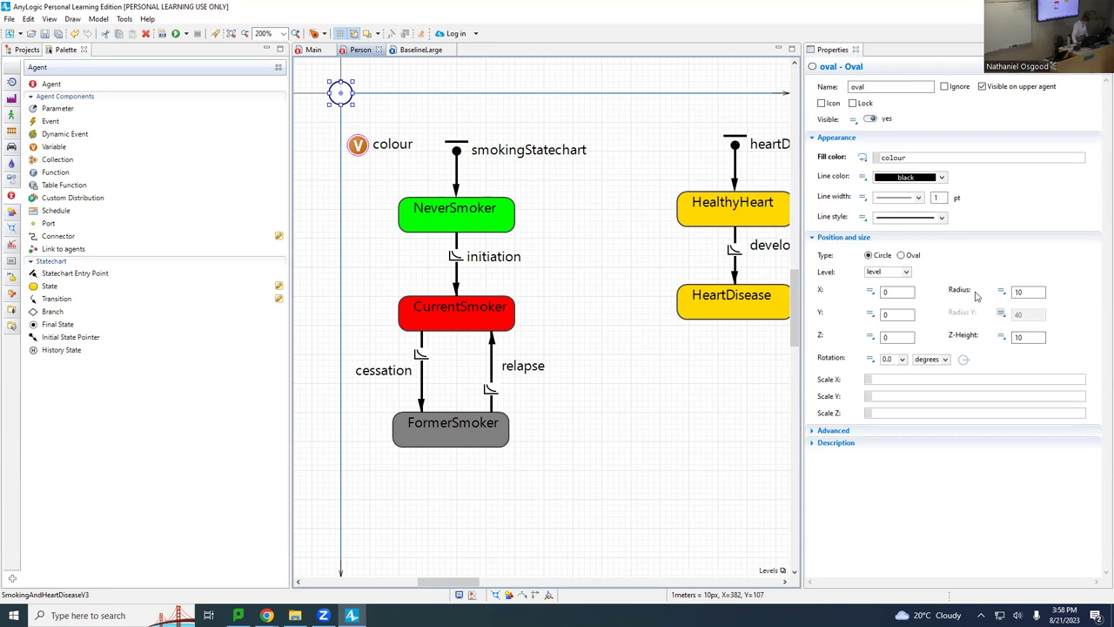
pyautogui.click(1002, 293)
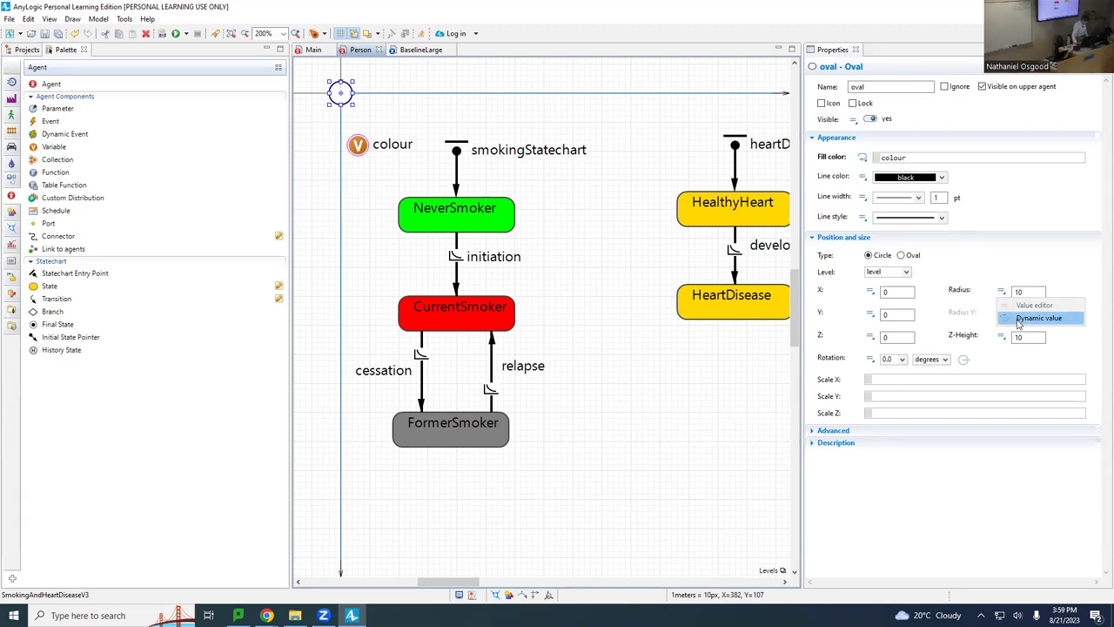
pyautogui.click(438, 581)
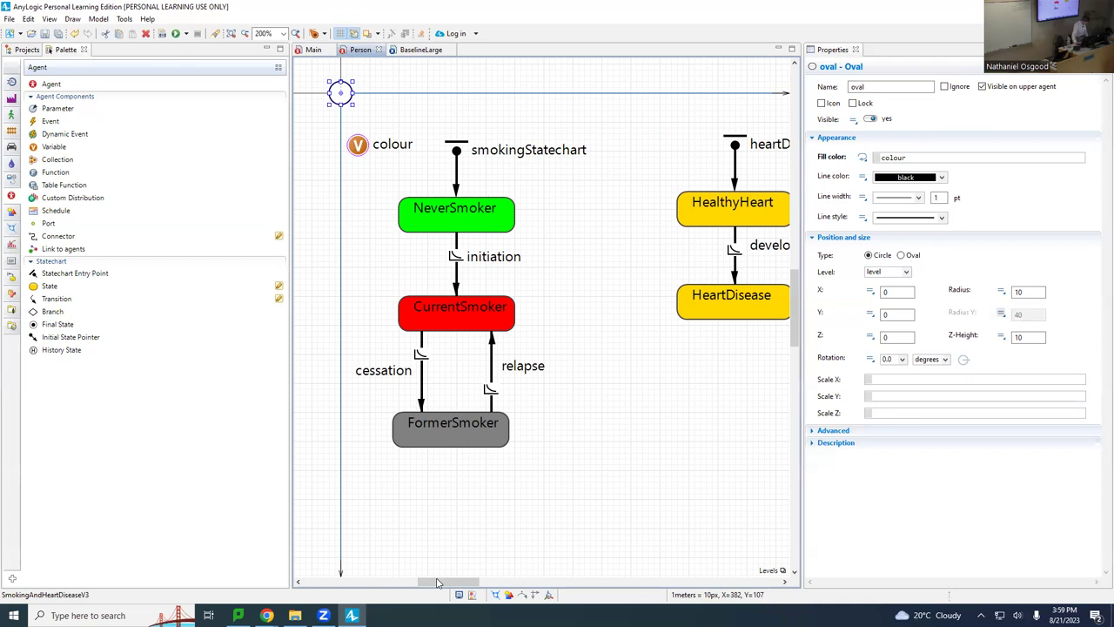
pyautogui.moveTo(449, 583); pyautogui.dragTo(460, 582)
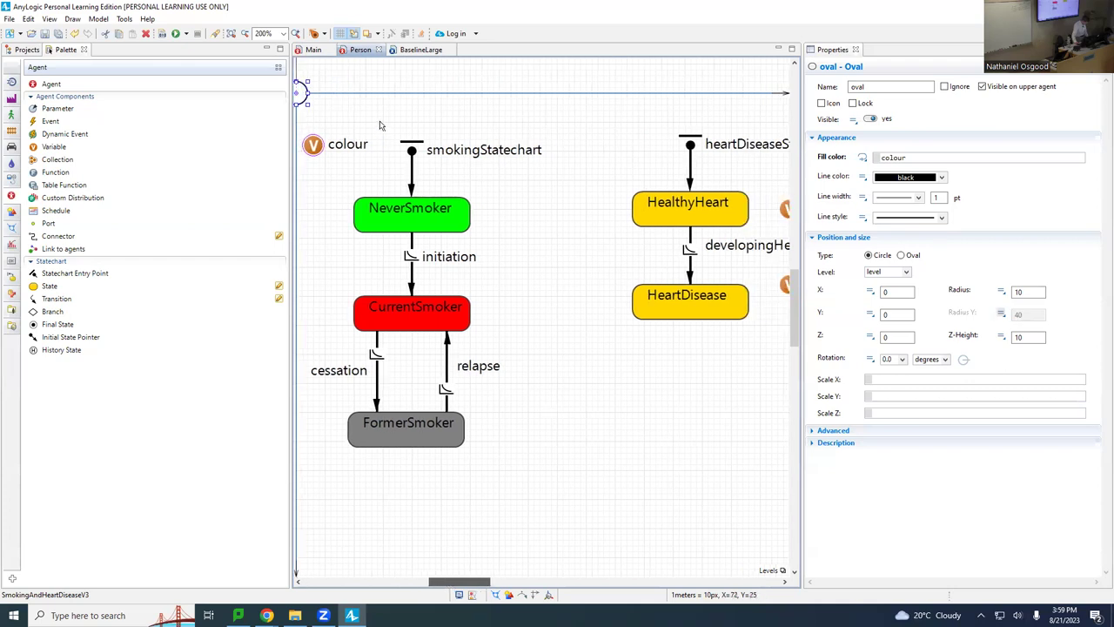
pyautogui.click(1001, 292)
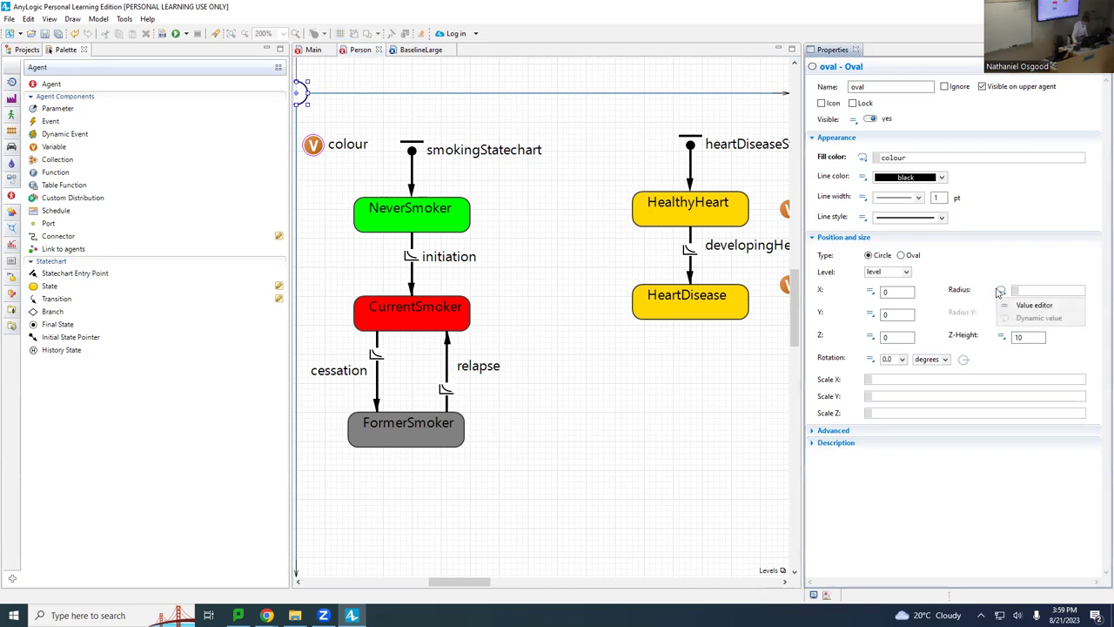
pyautogui.click(1032, 290)
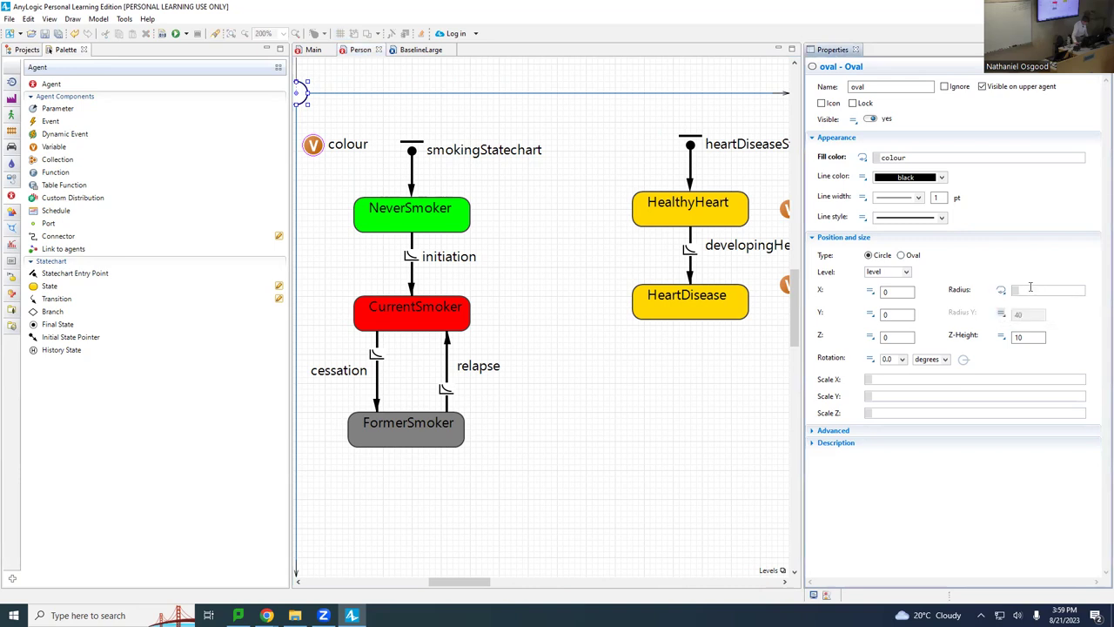
pyautogui.click(1030, 289)
pyautogui.write('visualSize')
pyautogui.hotkey('ctrl', 's')
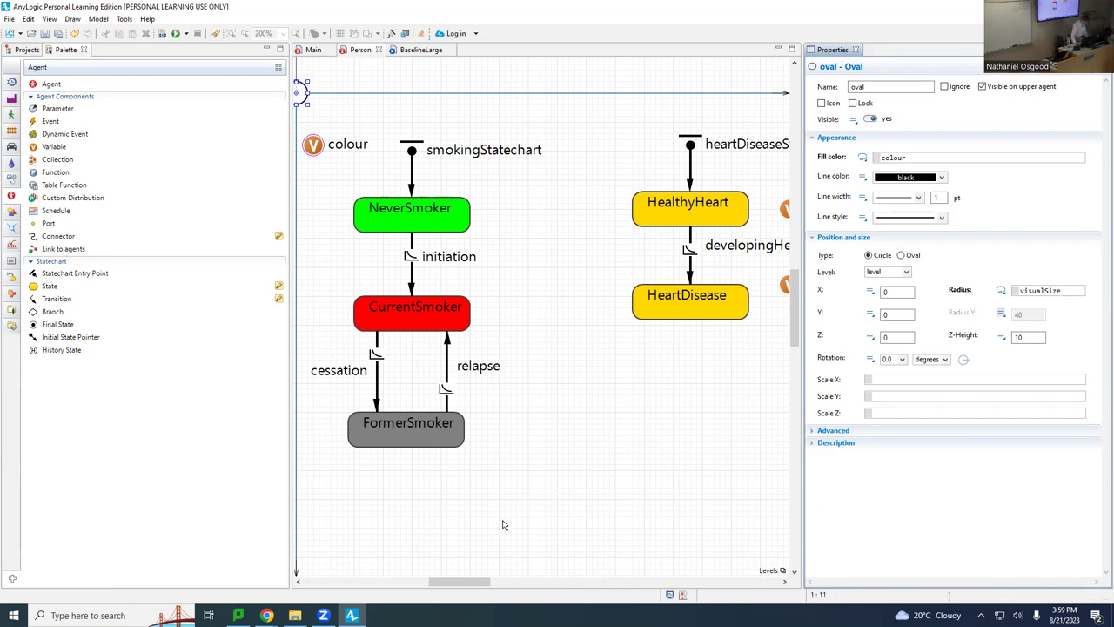
# - Examine the developingHeartDisease rate, the initial values of heartDiseaseHazardRate and visualSize, and the HealthyHeart entry action
pyautogui.moveTo(475, 575); pyautogui.dragTo(531, 558)
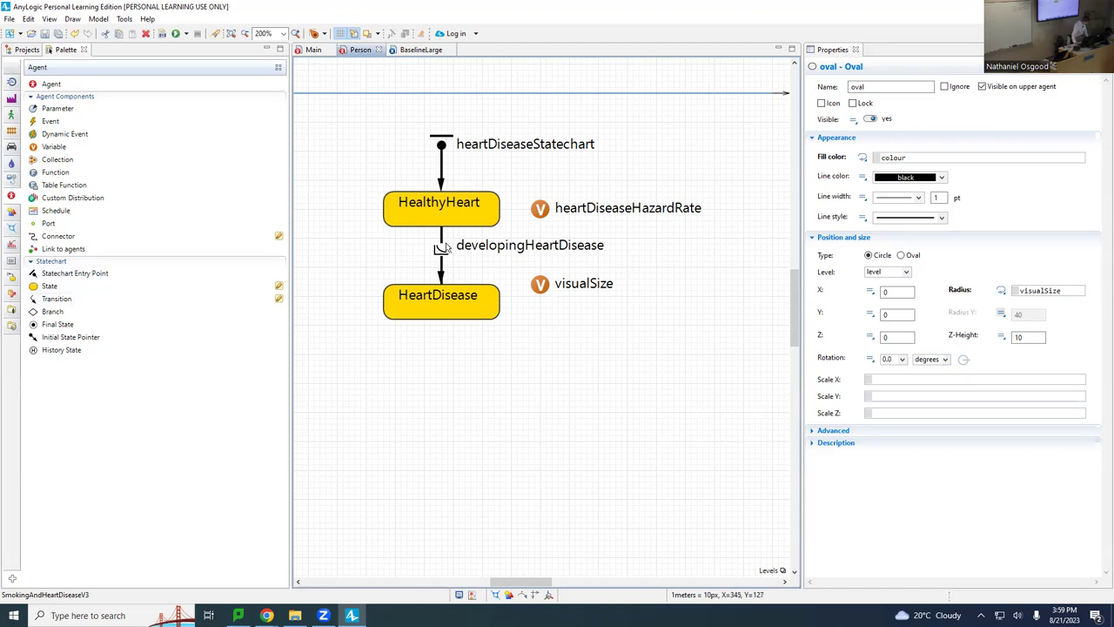
pyautogui.click(439, 249)
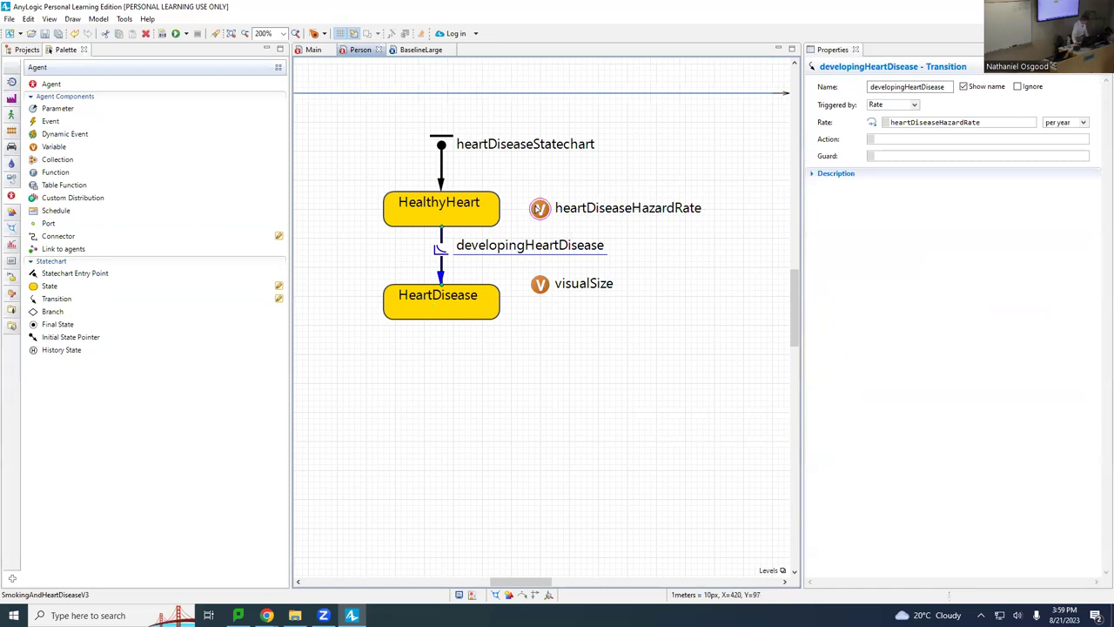
pyautogui.click(539, 208)
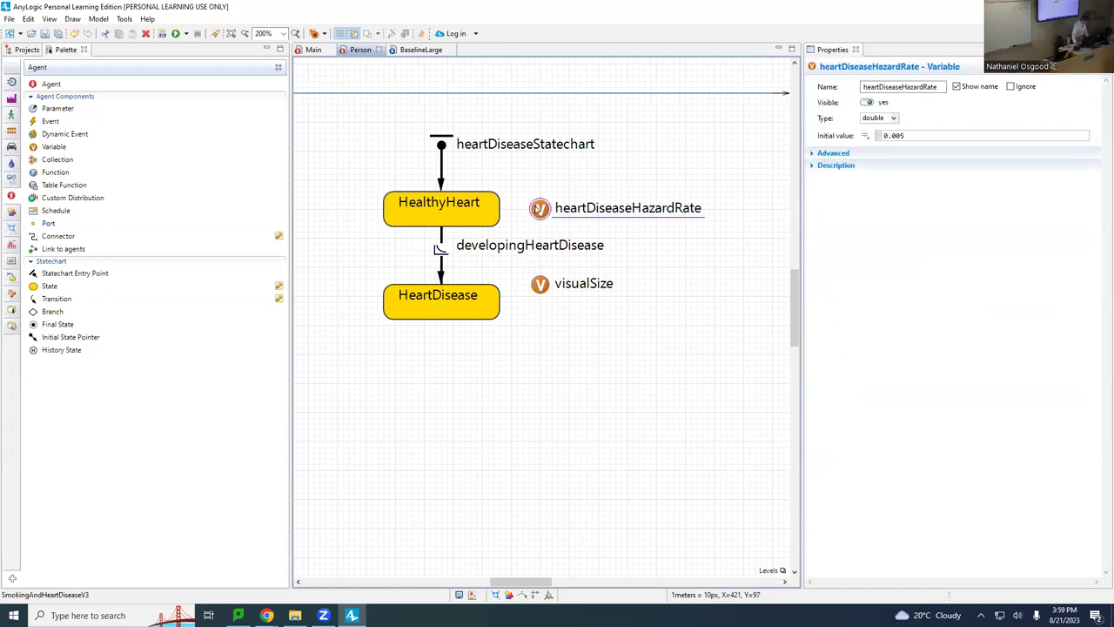
pyautogui.click(919, 135)
pyautogui.click(920, 135)
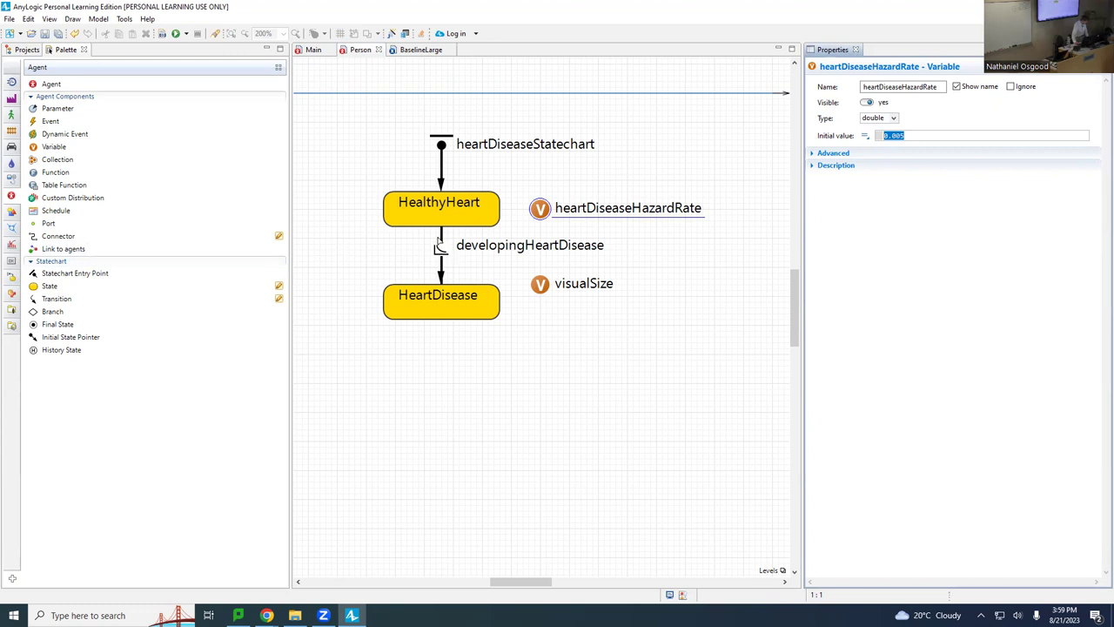
pyautogui.click(440, 245)
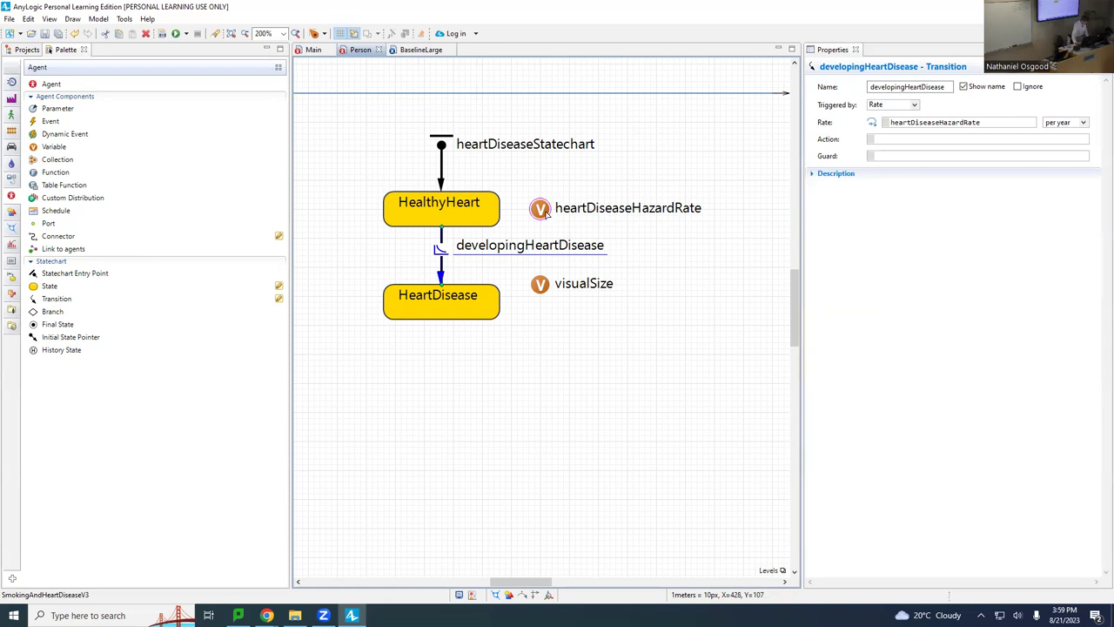
pyautogui.click(541, 290)
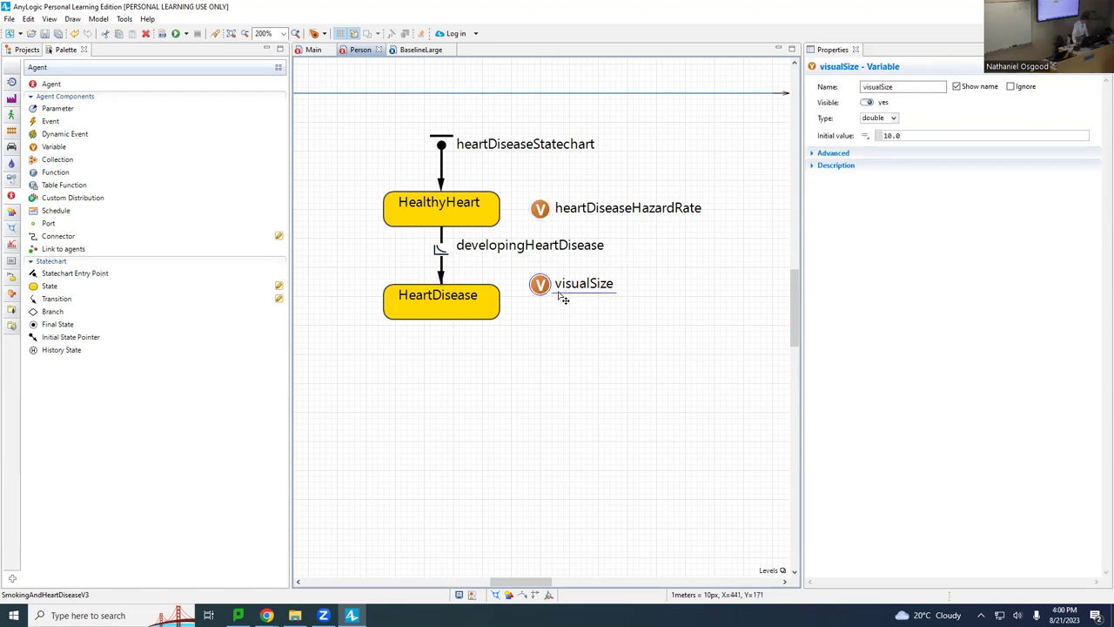
pyautogui.click(914, 133)
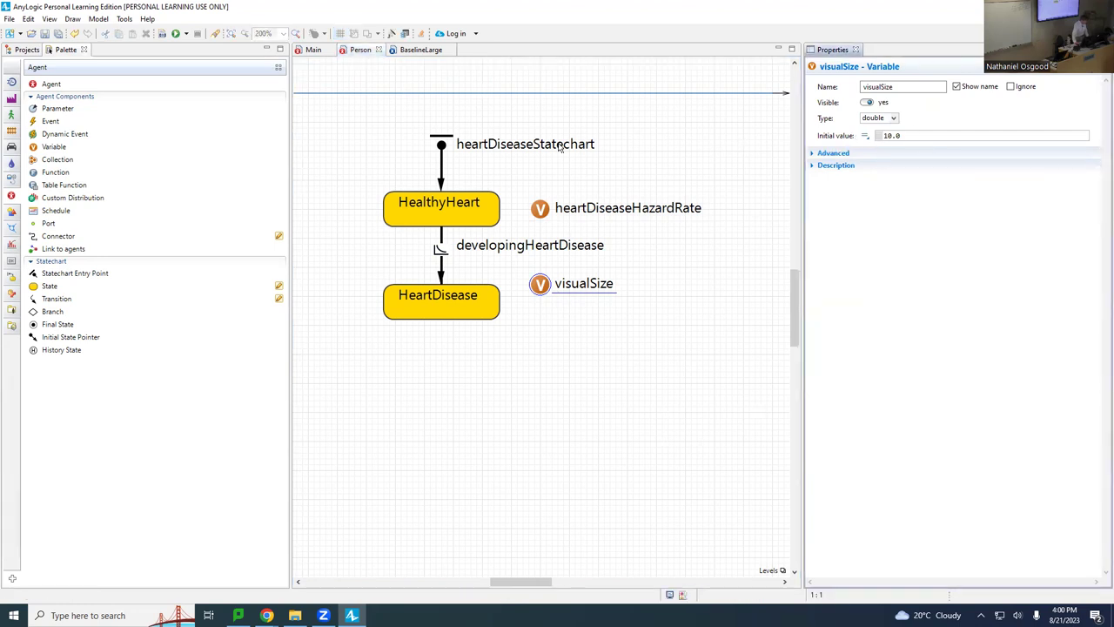
pyautogui.click(452, 205)
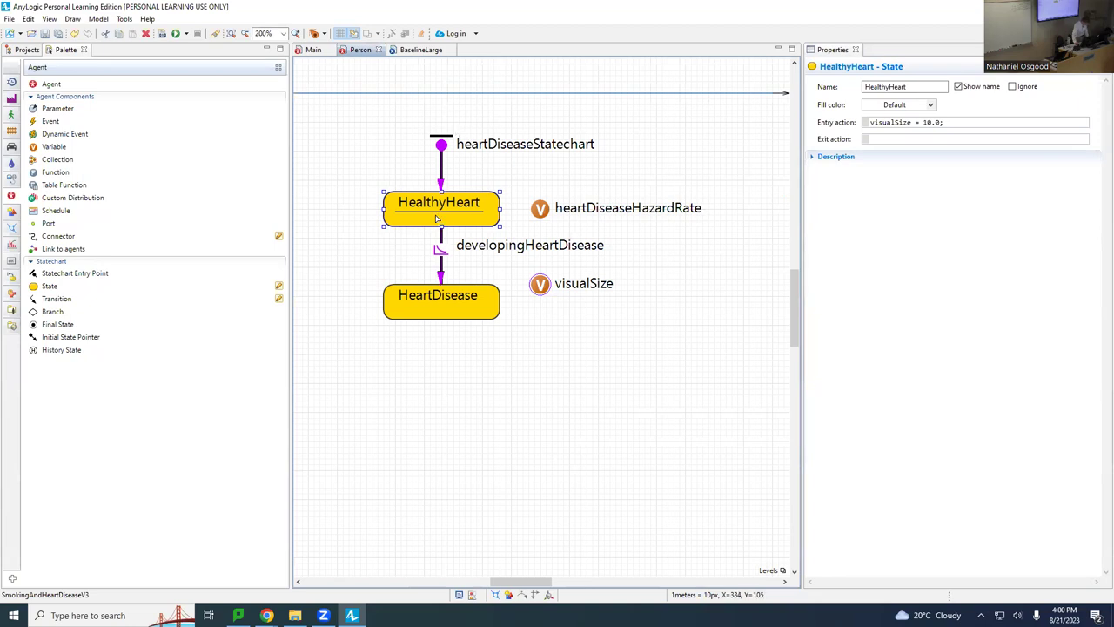
pyautogui.moveTo(948, 121); pyautogui.dragTo(804, 119)
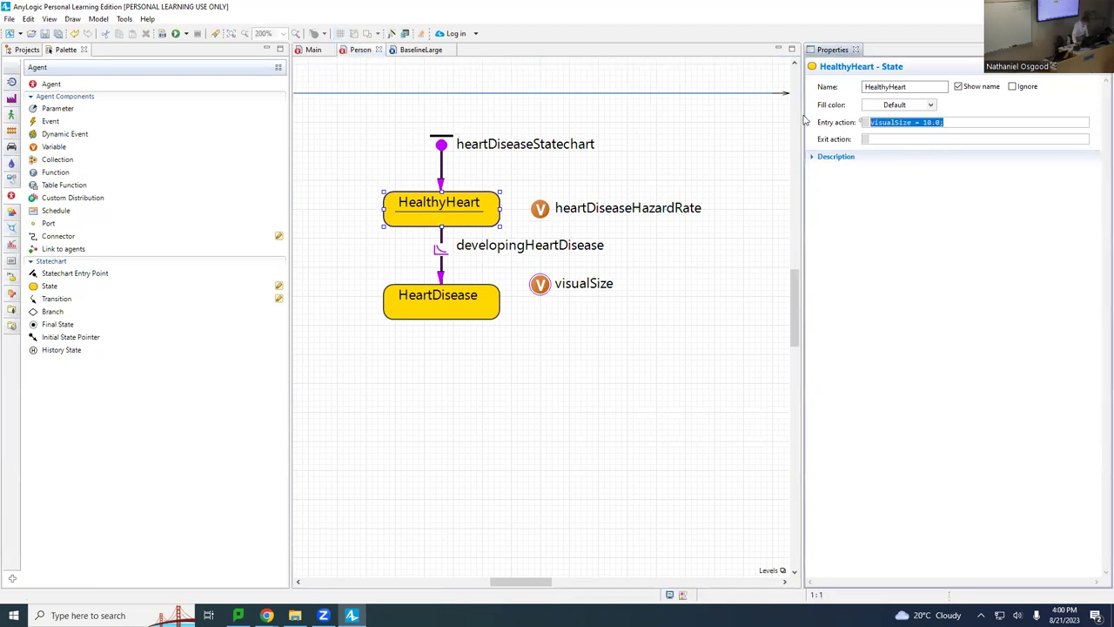
# - Review the HeartDisease state's entry action and the radius expression of the oval at the Person origin
pyautogui.click(418, 300)
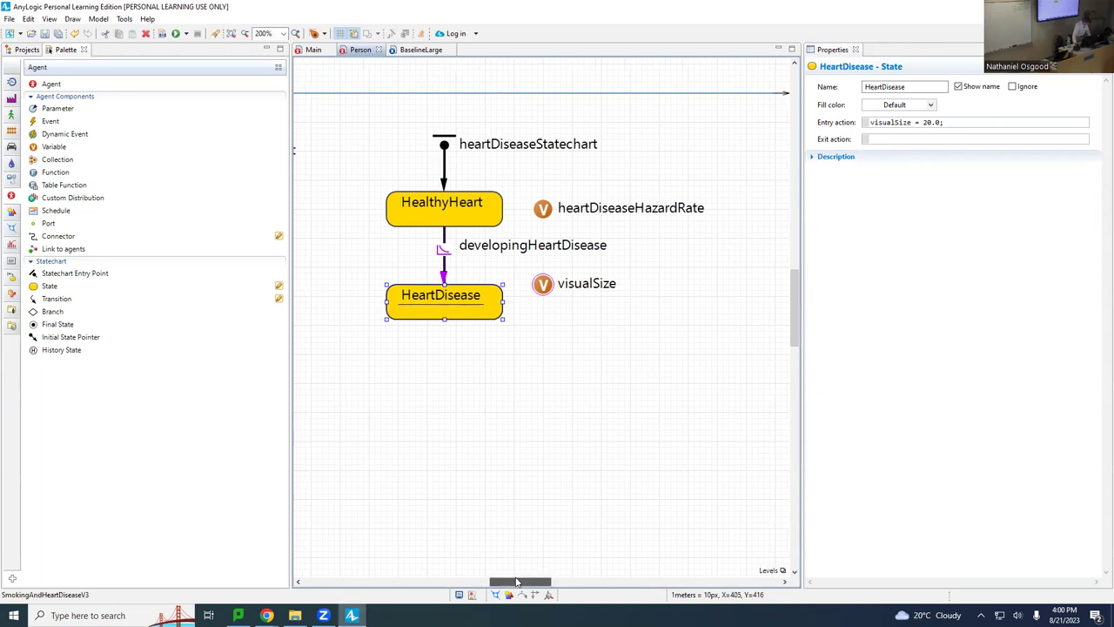
pyautogui.moveTo(517, 581); pyautogui.dragTo(405, 280)
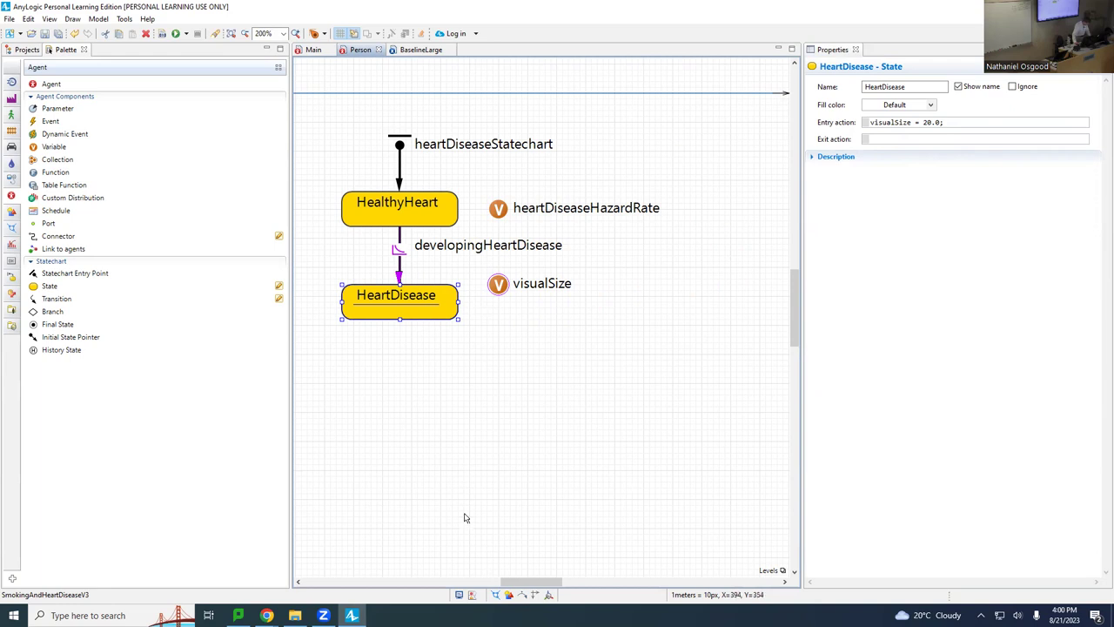
pyautogui.moveTo(531, 583); pyautogui.dragTo(410, 595)
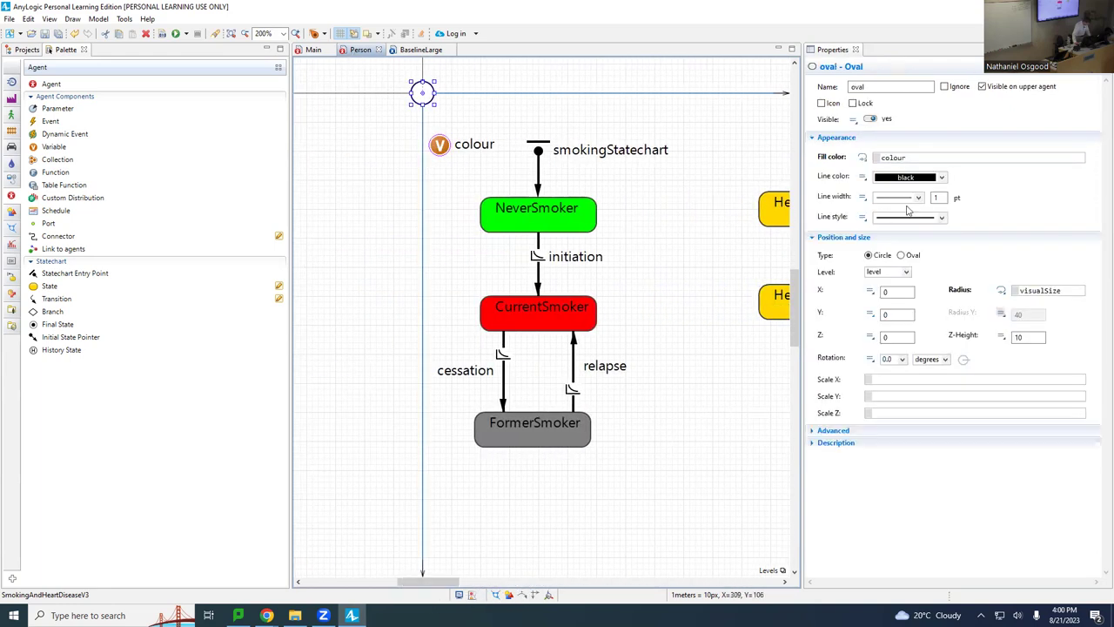
pyautogui.click(1065, 294)
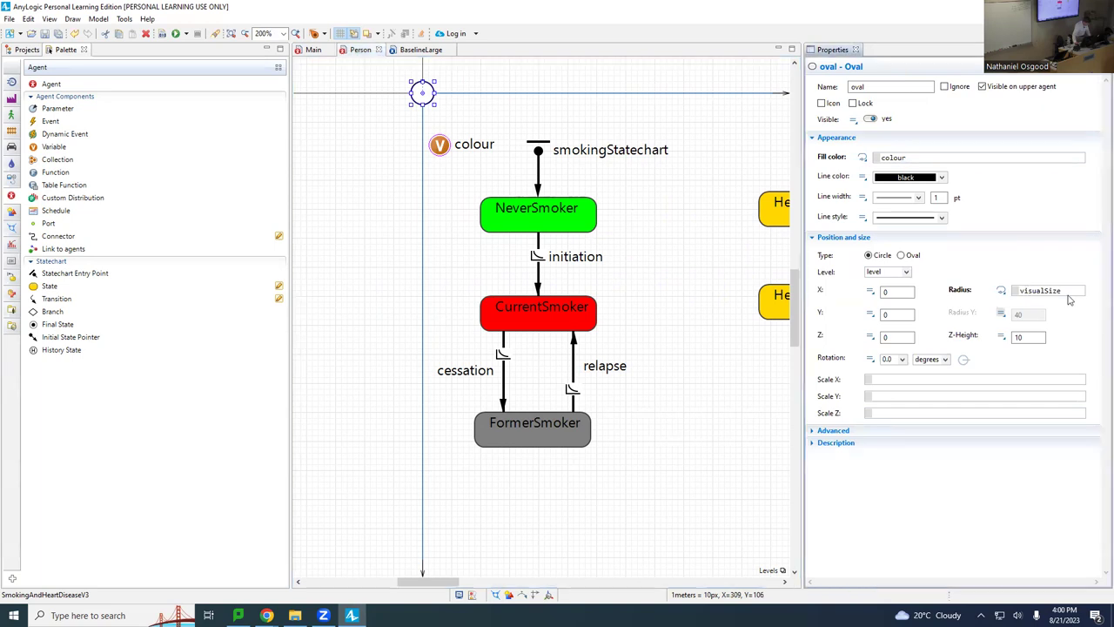
pyautogui.moveTo(1065, 294); pyautogui.dragTo(966, 287)
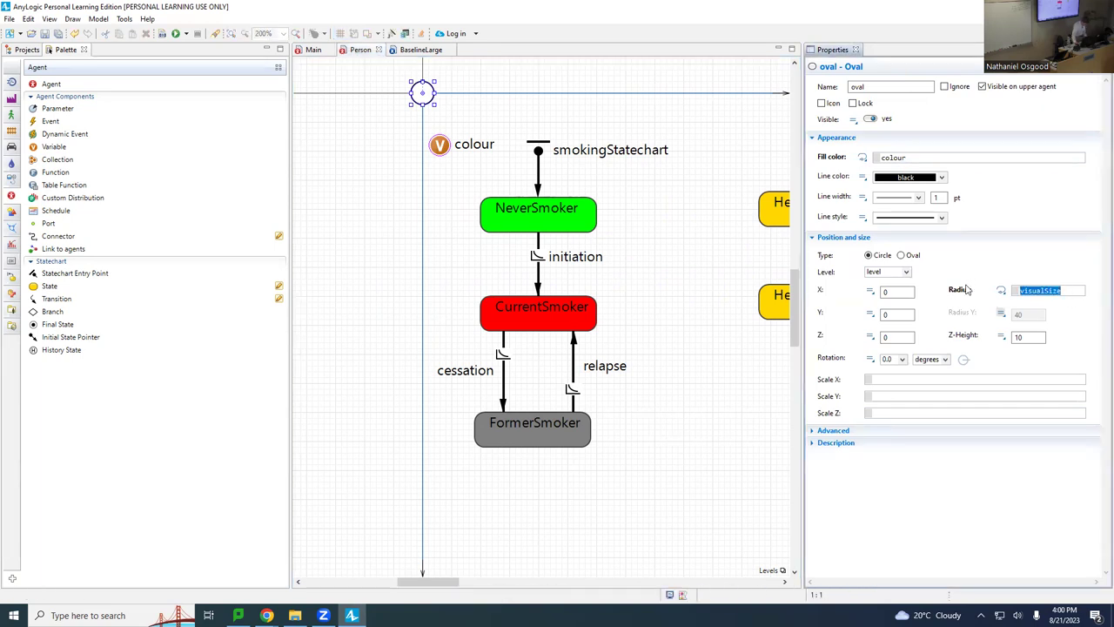
# - Save and build the SmokingAndHeartDiseaseV3 model
pyautogui.hotkey('ctrl', 's')
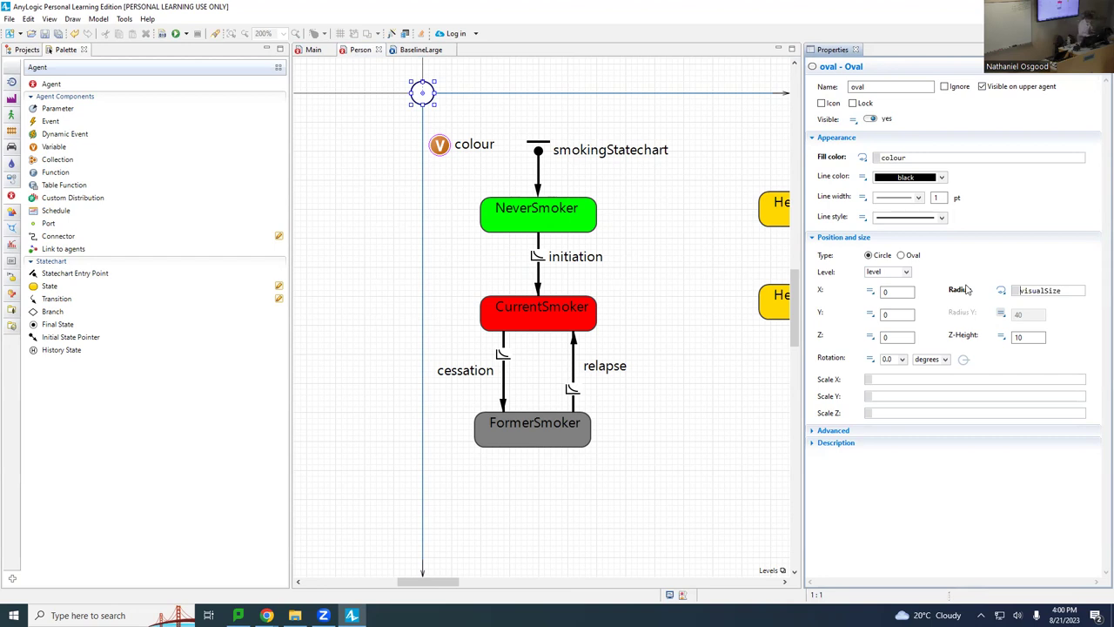
pyautogui.click(162, 33)
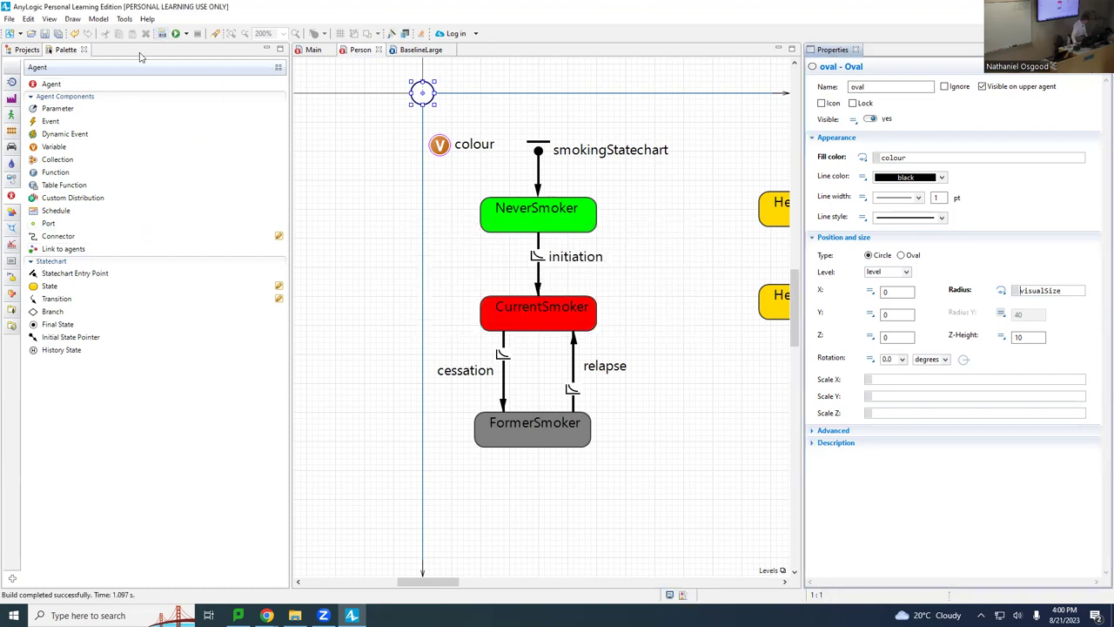
pyautogui.click(162, 34)
# - Run the BaselineSmall experiment and watch how the sizes and colours of the population's circles evolve
pyautogui.click(27, 50)
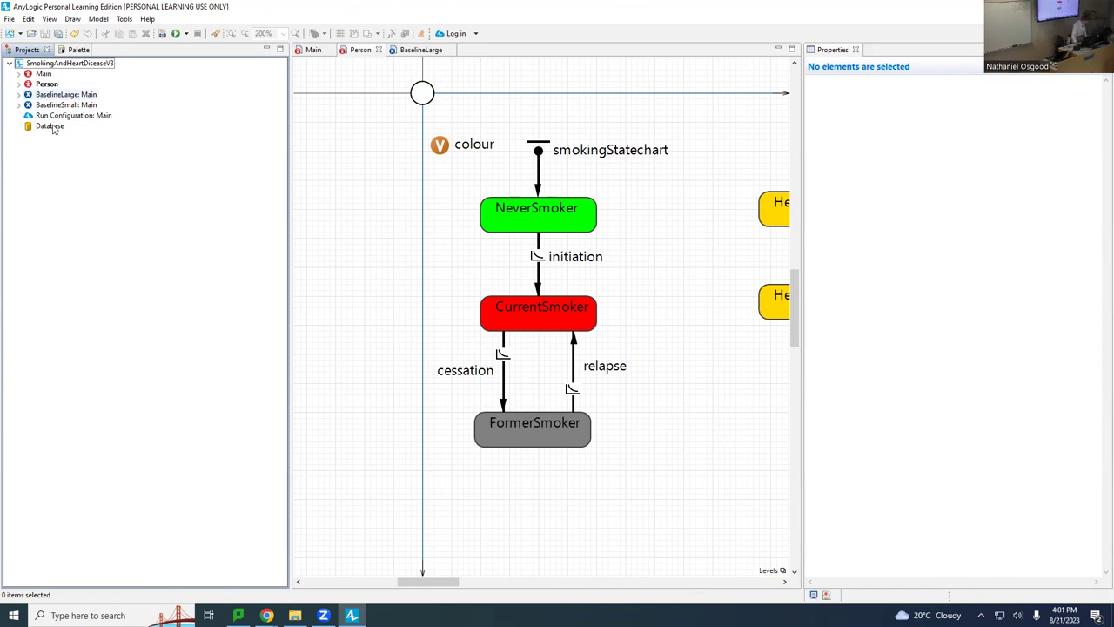
pyautogui.rightClick(76, 108)
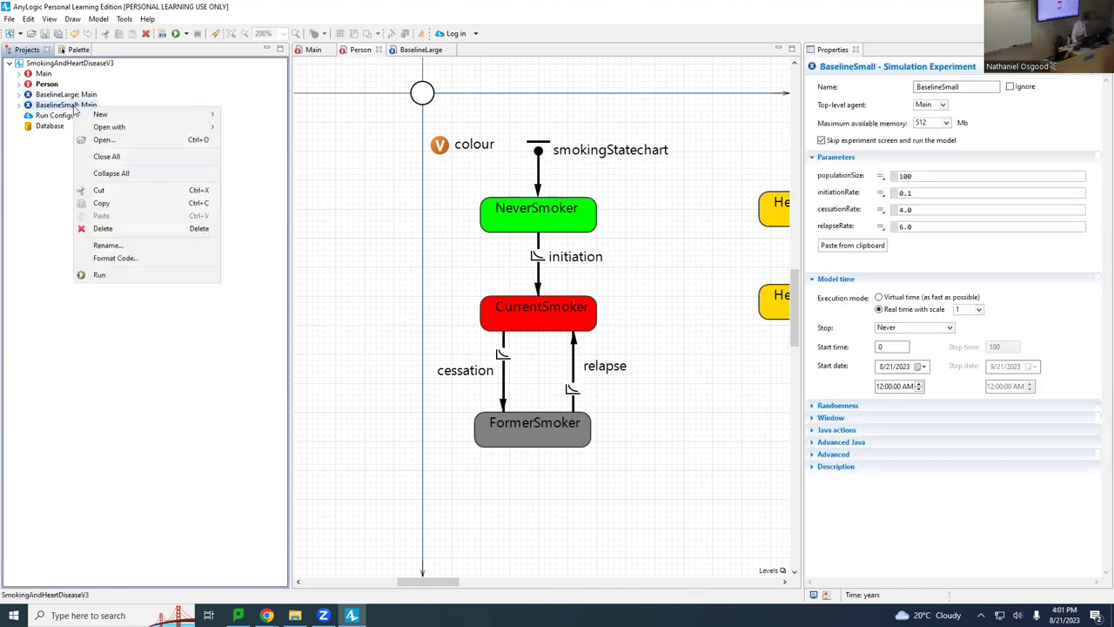
pyautogui.click(136, 278)
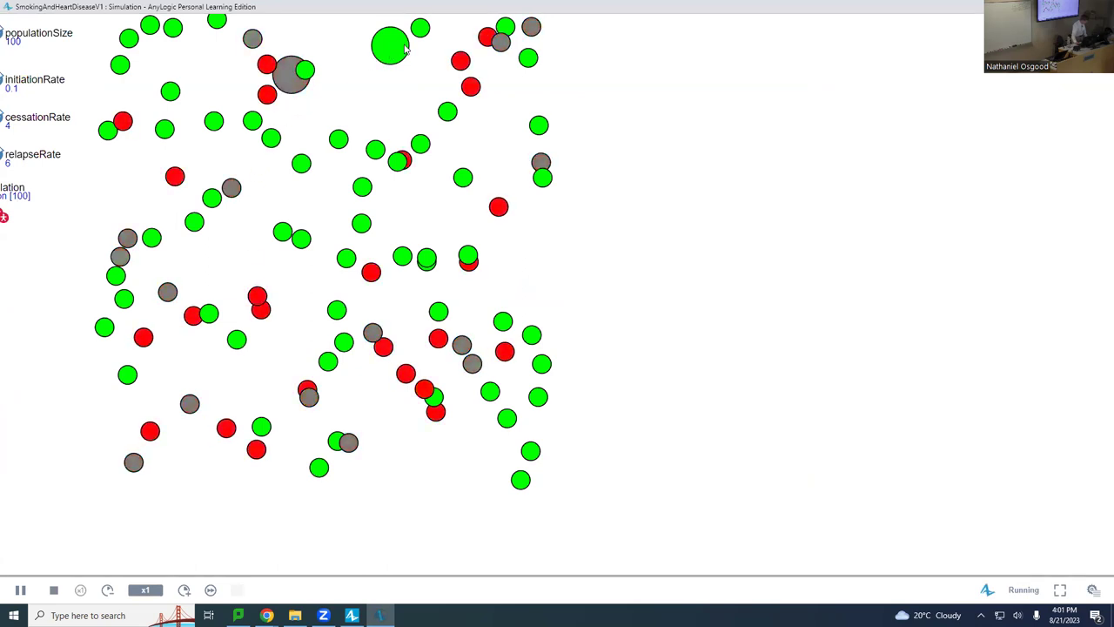
pyautogui.moveTo(410, 135); pyautogui.dragTo(570, 183)
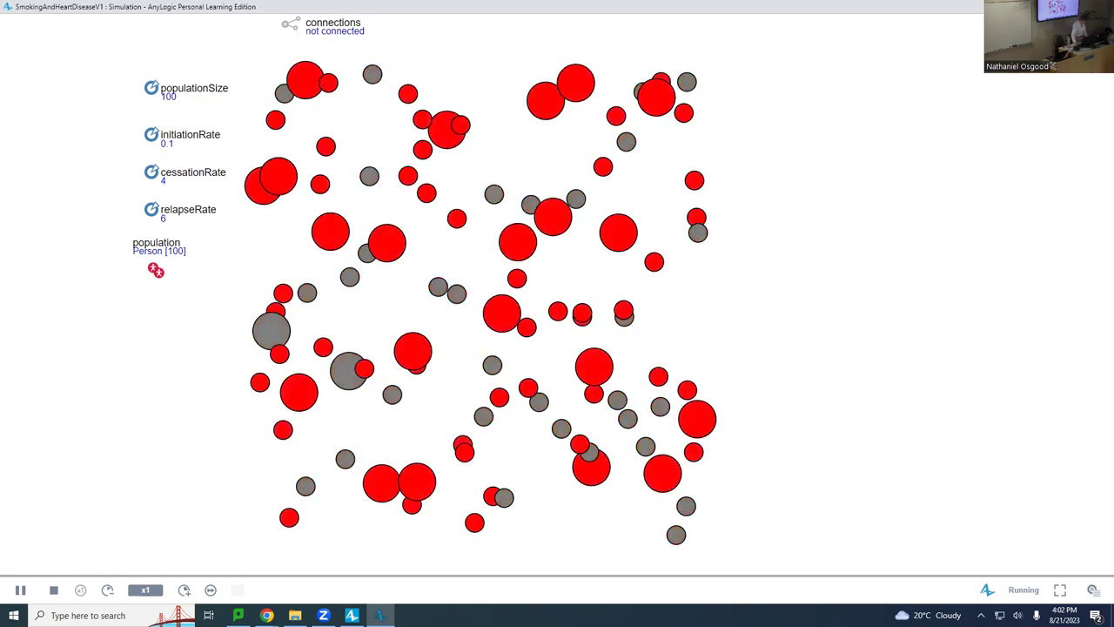
# - Return to the Person diagram in the model editor and widen its canvas on both sides to fit both statecharts
pyautogui.hotkey('alt', 'Tab')
pyautogui.click(452, 583)
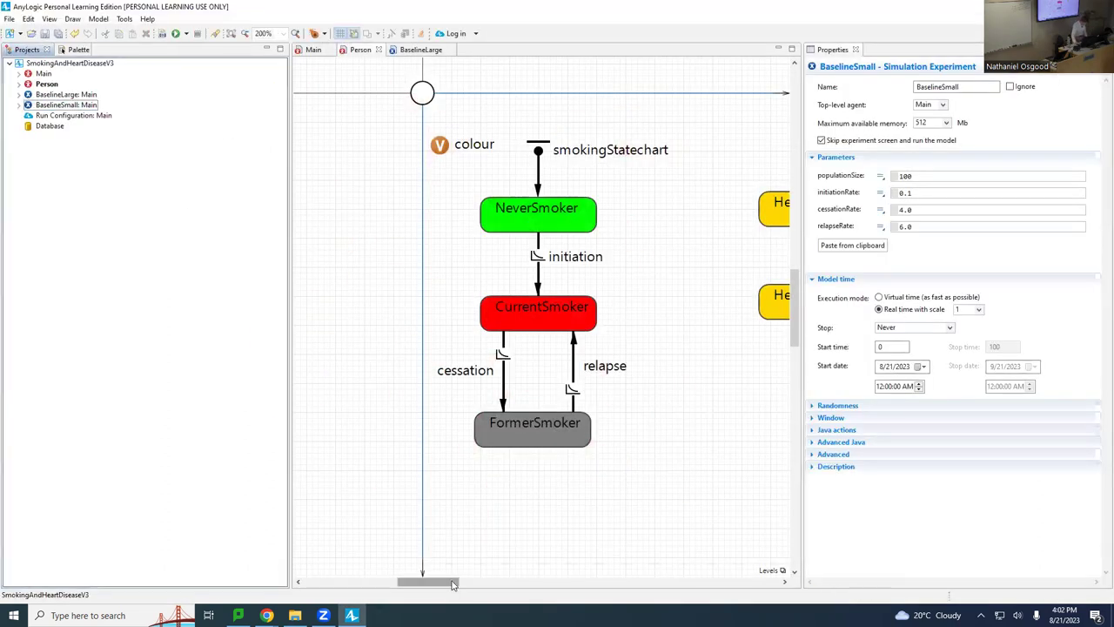
pyautogui.moveTo(482, 576)
pyautogui.mouseDown()
pyautogui.moveTo(510, 576)
pyautogui.moveTo(482, 574)
pyautogui.mouseUp()
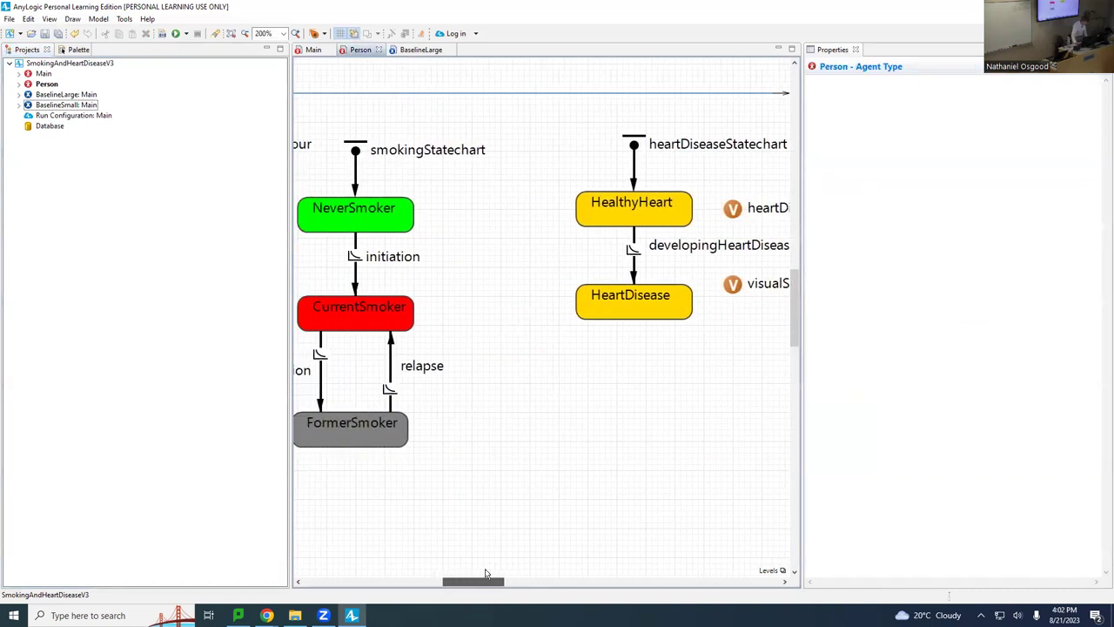
pyautogui.click(268, 56)
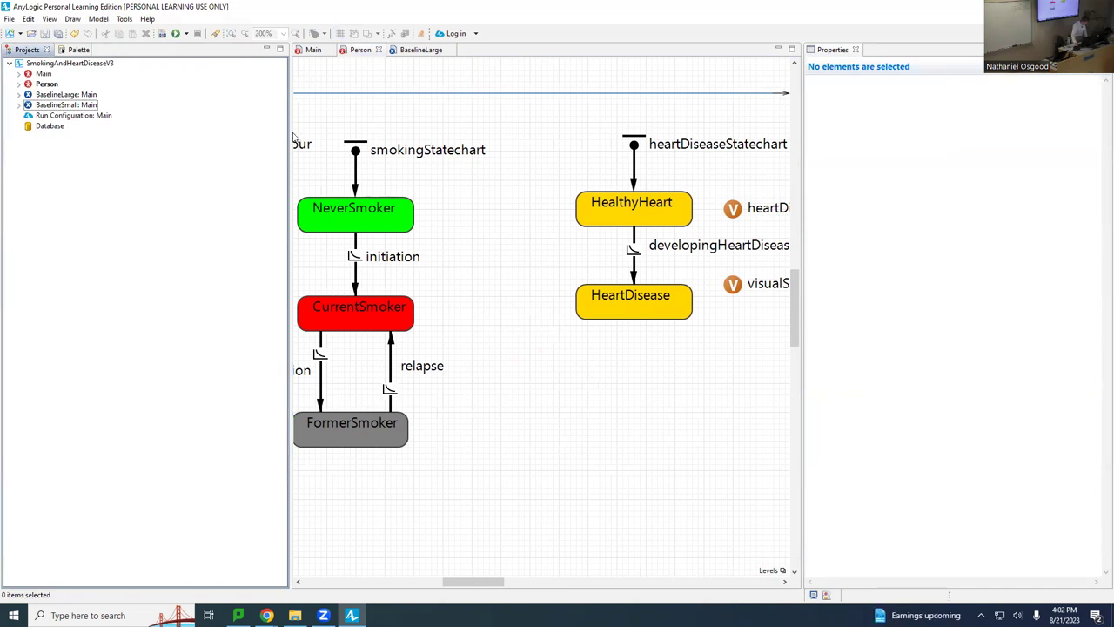
pyautogui.moveTo(290, 133); pyautogui.dragTo(174, 169)
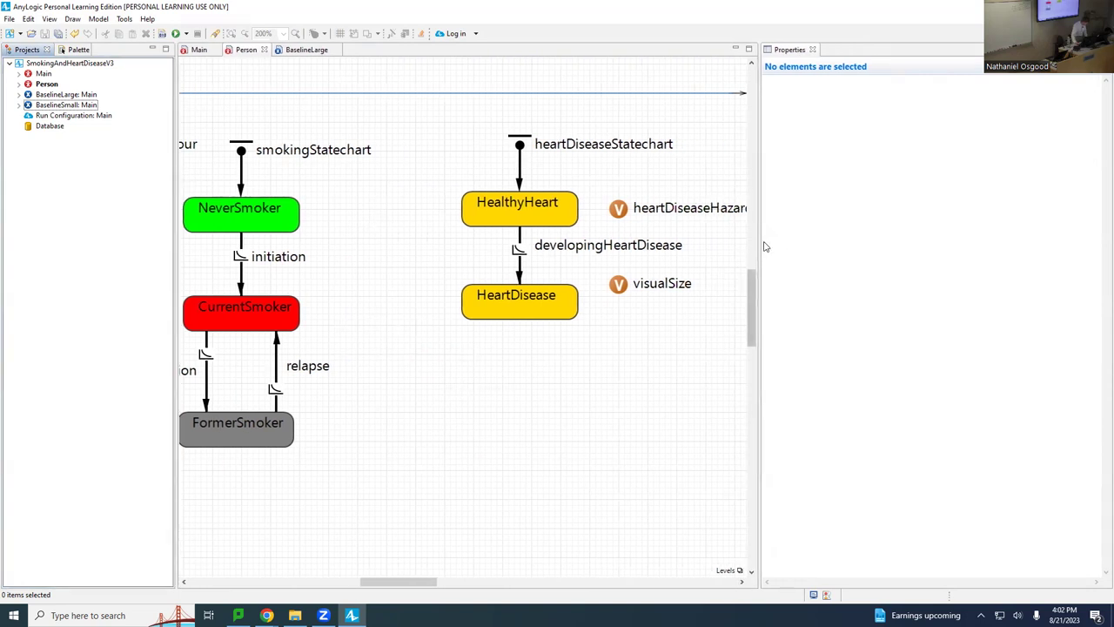
pyautogui.moveTo(757, 243); pyautogui.dragTo(855, 235)
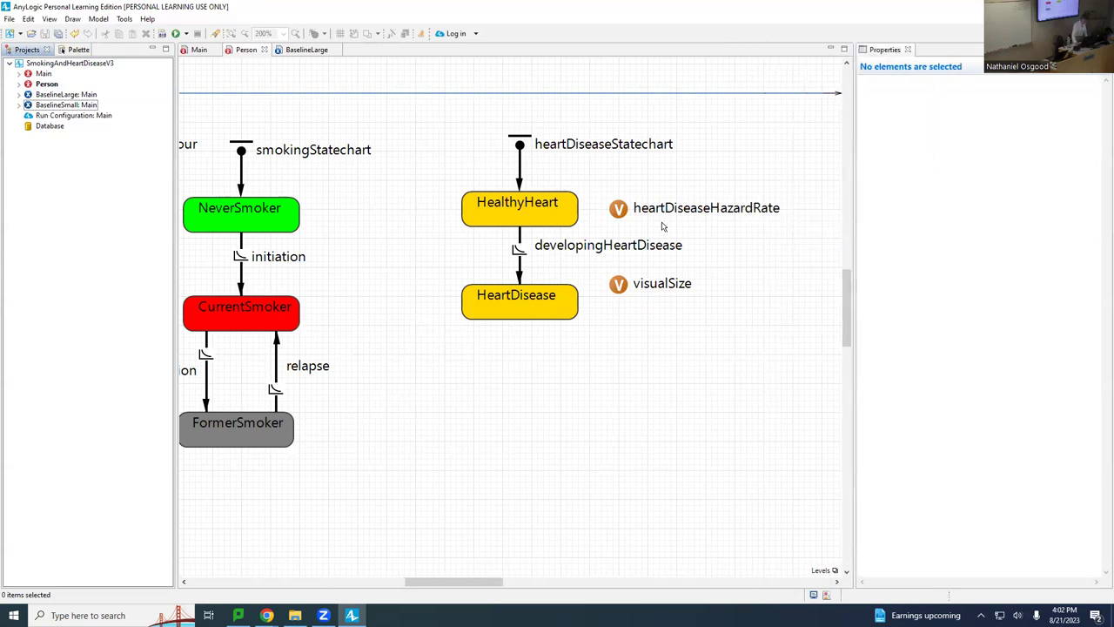
pyautogui.moveTo(471, 582); pyautogui.dragTo(441, 582)
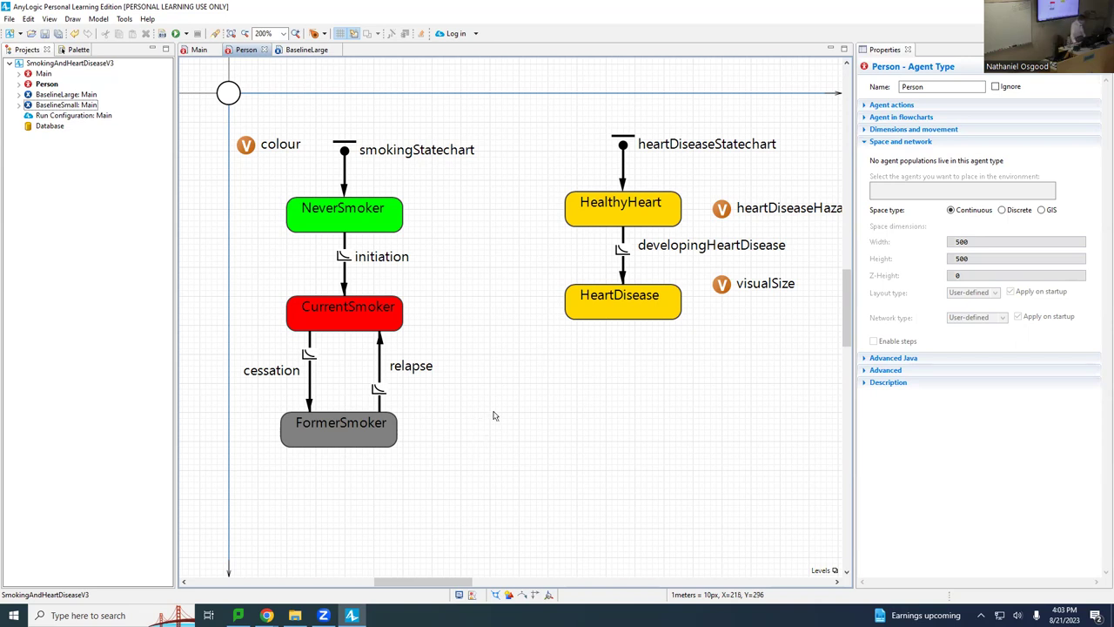
# - Add the line "heartDiseaseHazardRate = 0.005;" to the entry action of the NeverSmoker state, below "colour = lime;"
pyautogui.click(599, 219)
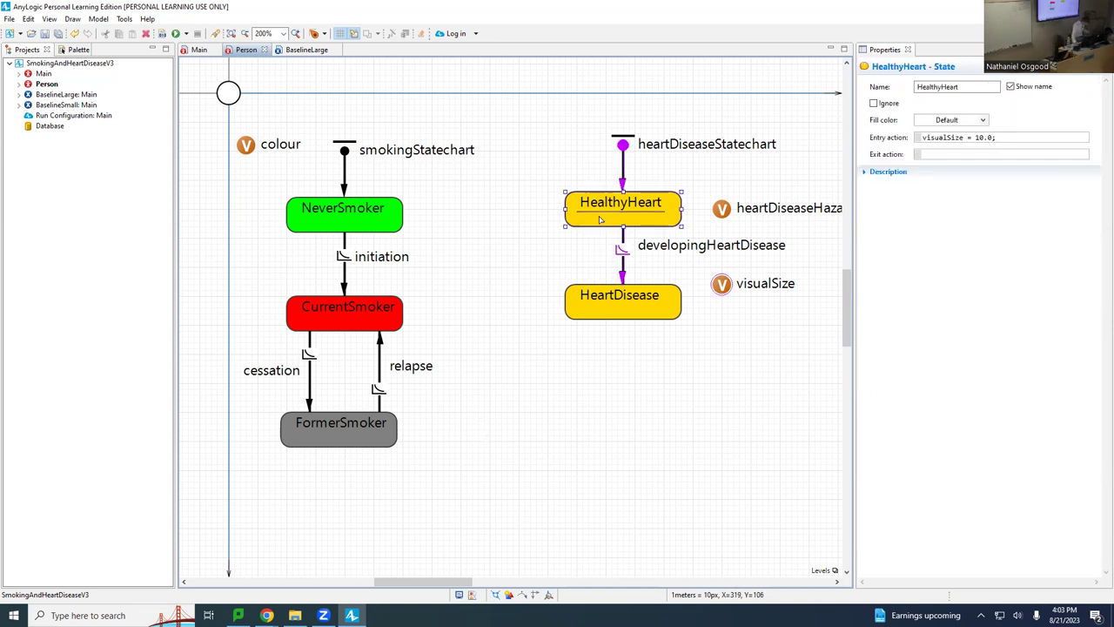
pyautogui.click(345, 219)
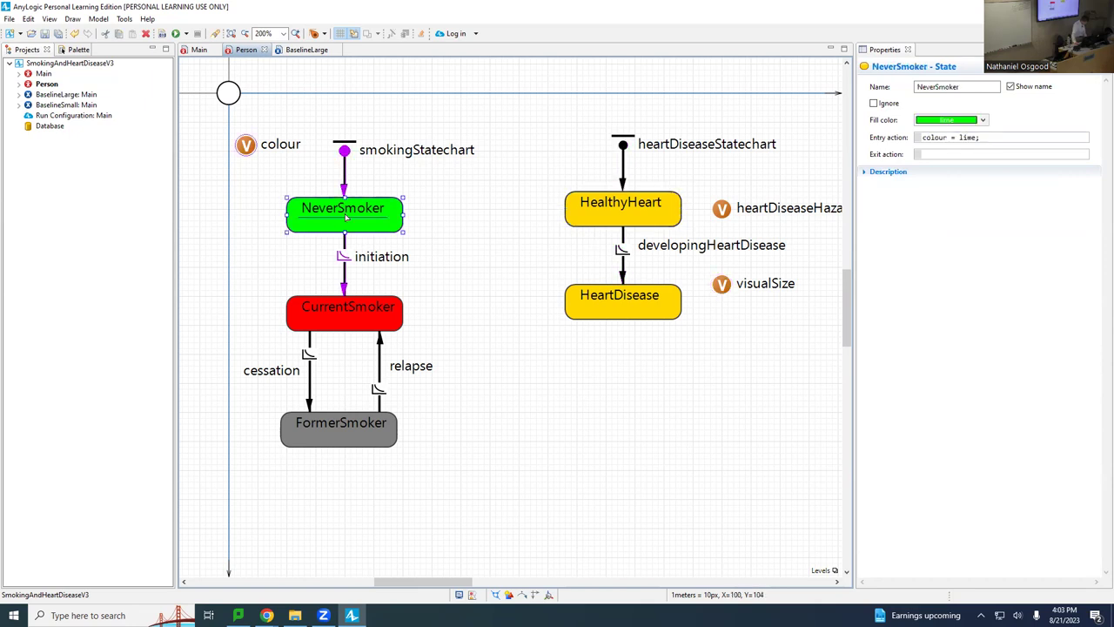
pyautogui.click(988, 136)
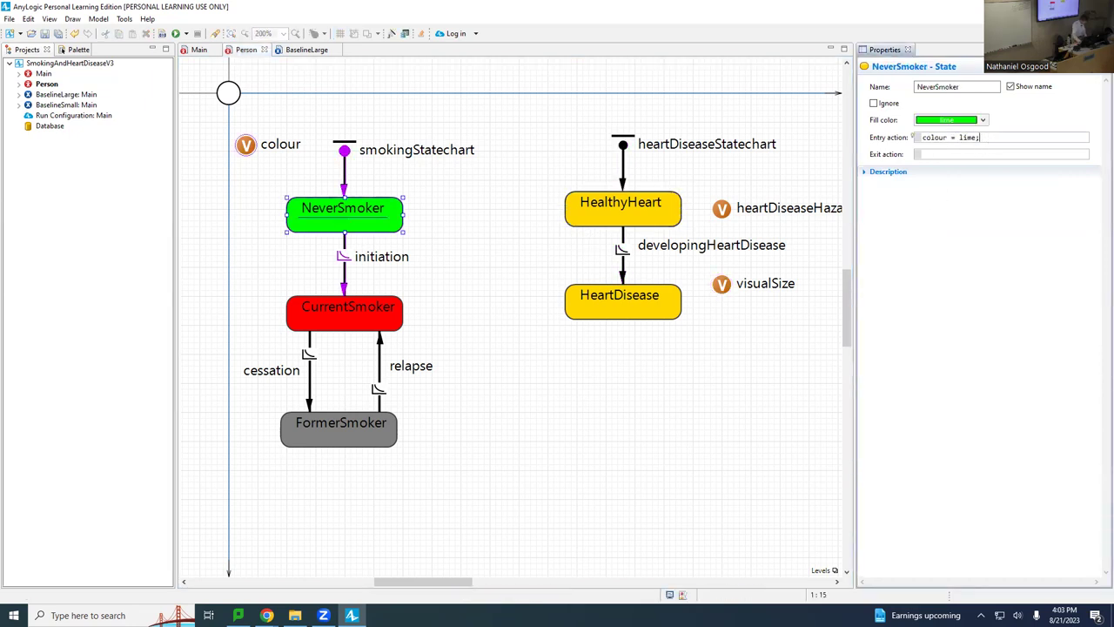
pyautogui.press('Return')
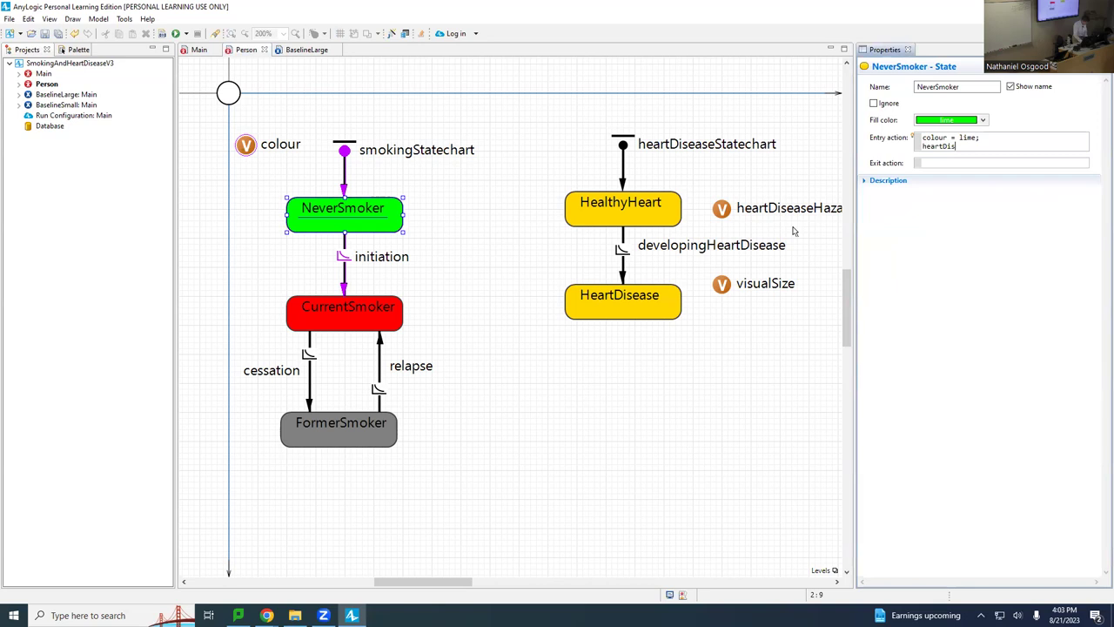
pyautogui.hotkey('ctrl', 'space')
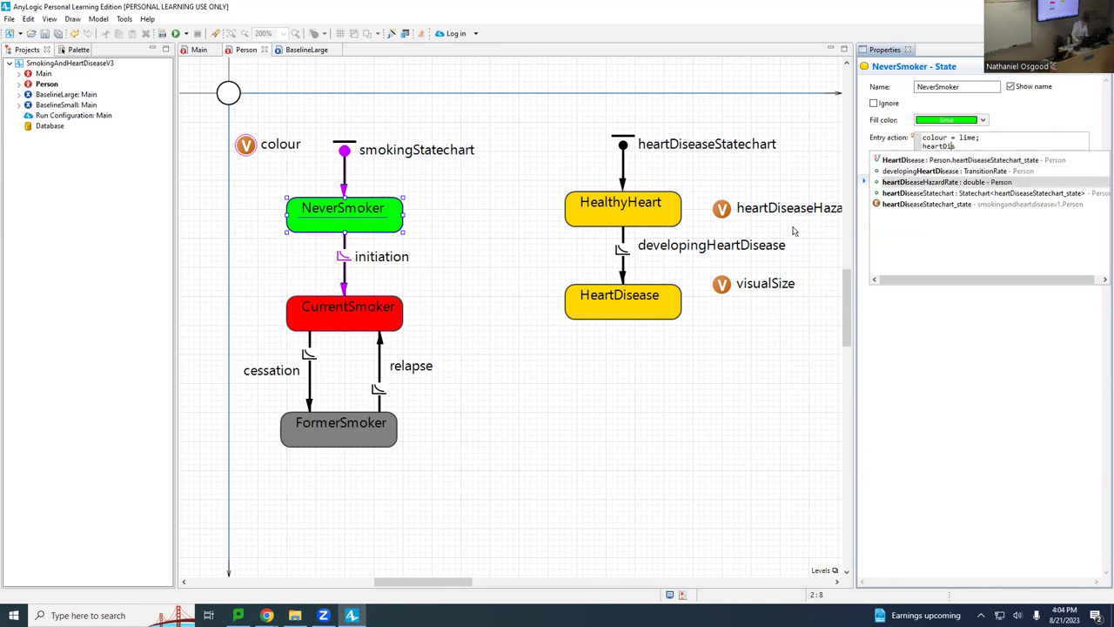
pyautogui.press('Return')
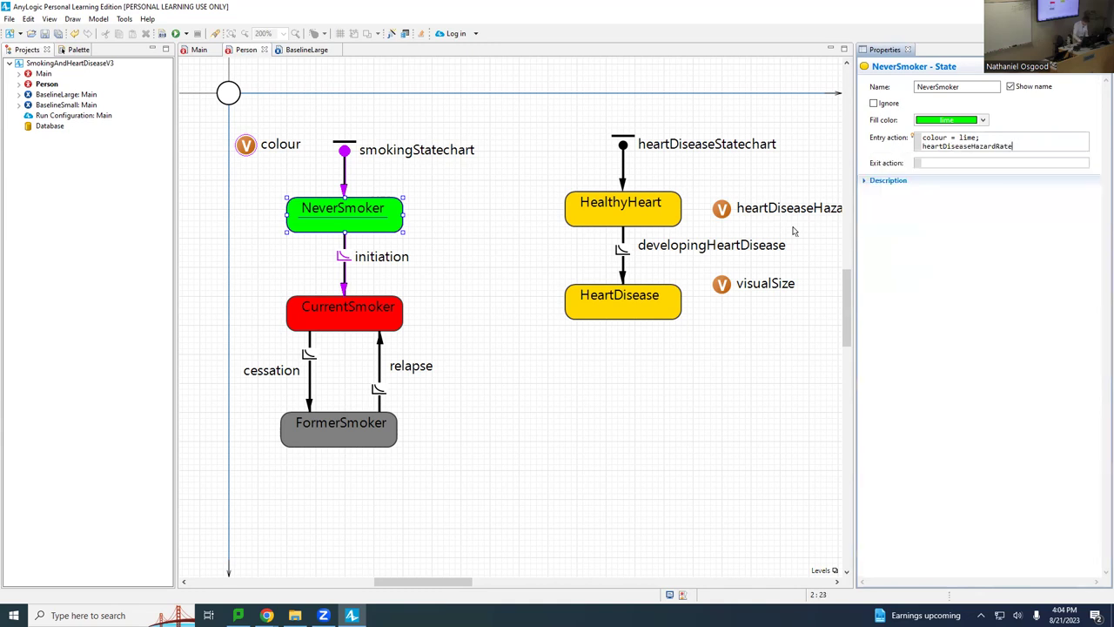
pyautogui.moveTo(386, 582); pyautogui.dragTo(403, 582)
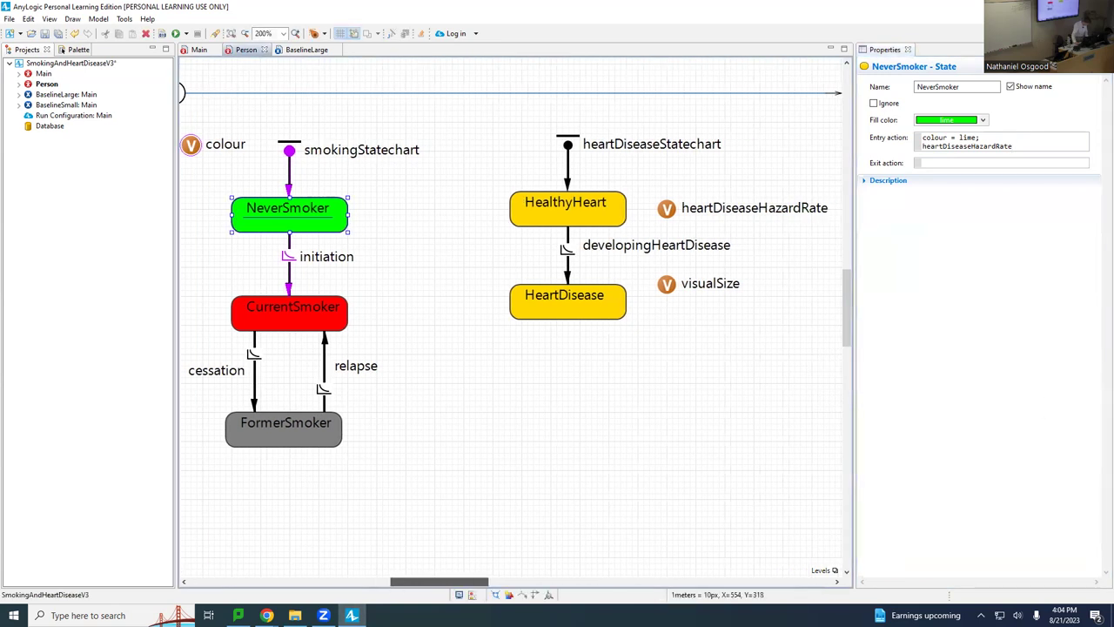
pyautogui.click(1042, 106)
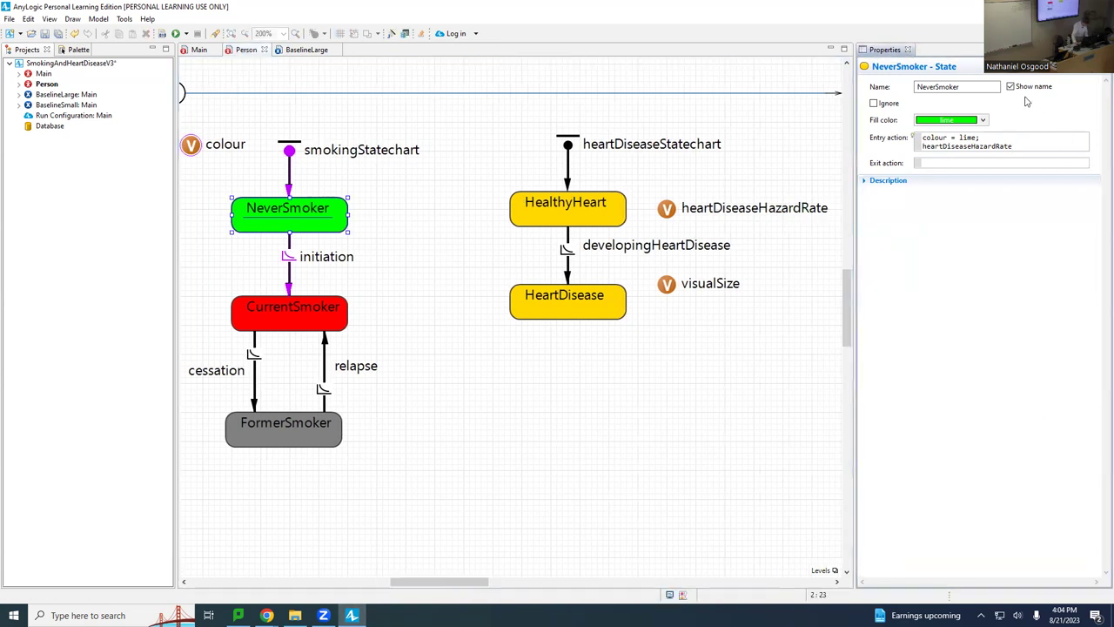
pyautogui.hotkey('alt', 'Tab')
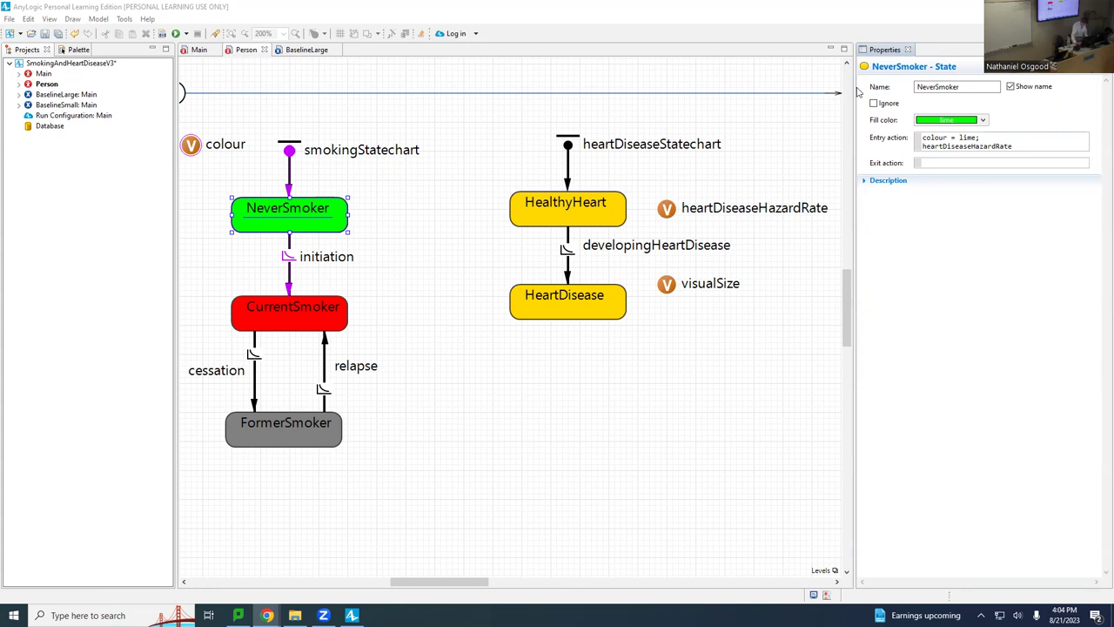
pyautogui.click(1029, 145)
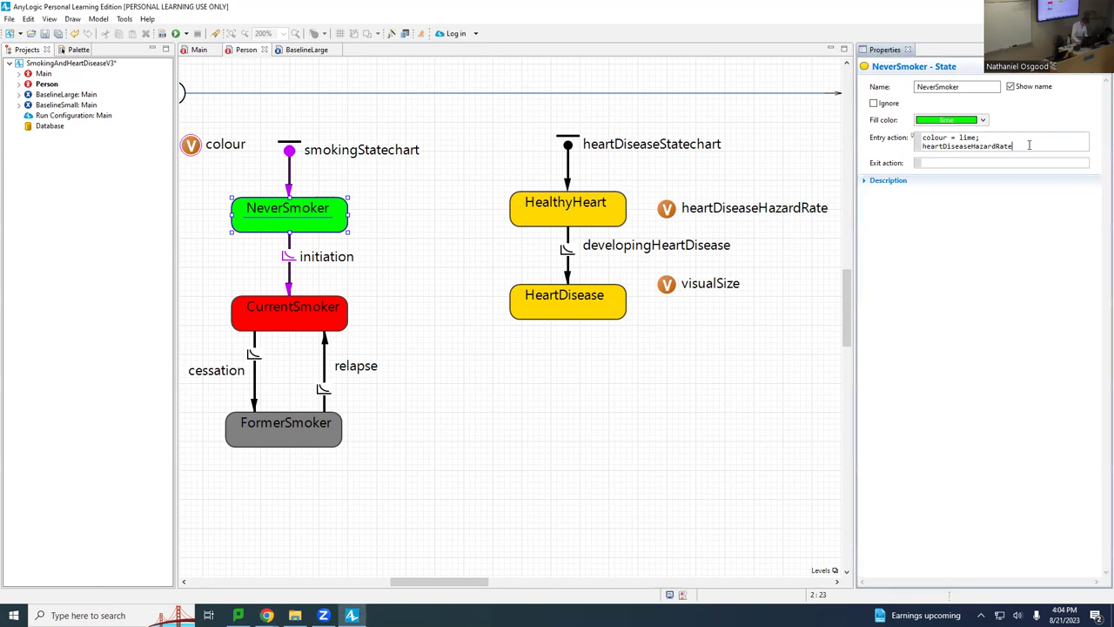
pyautogui.write('= 0.005')
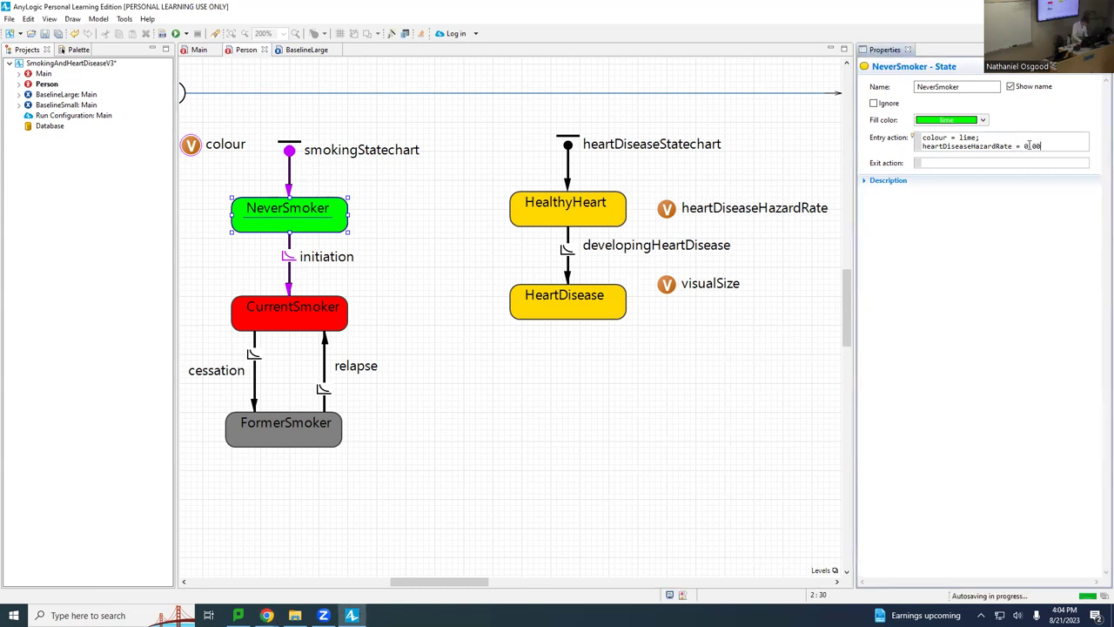
pyautogui.write(';')
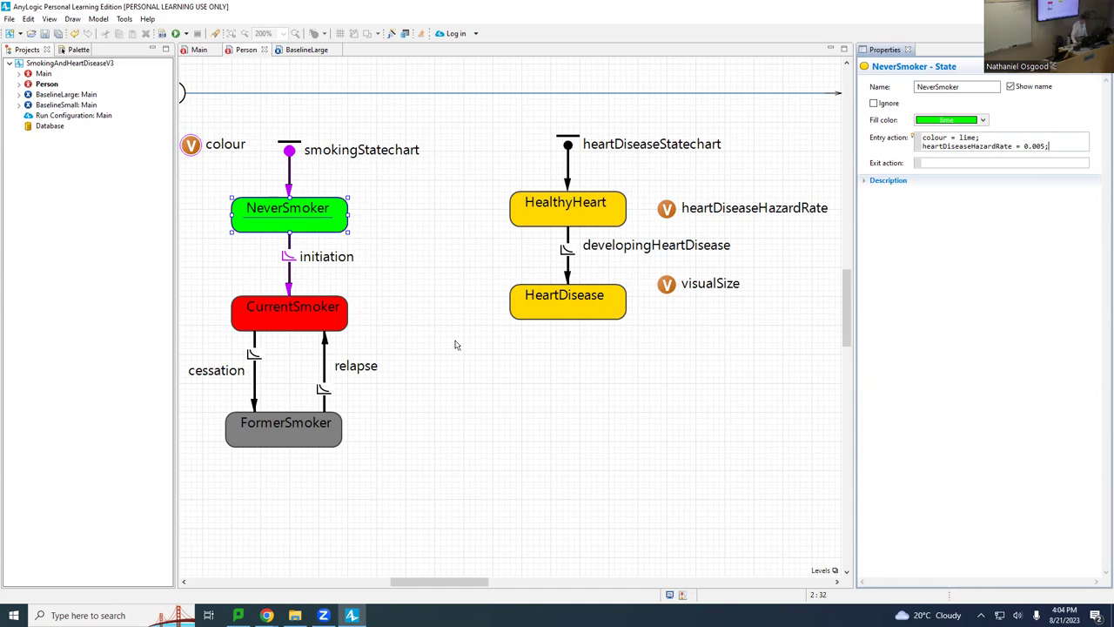
# - Add the line "heartDiseaseHazardRate = 0.04;" to the entry action of the CurrentSmoker state and save the model
pyautogui.click(318, 307)
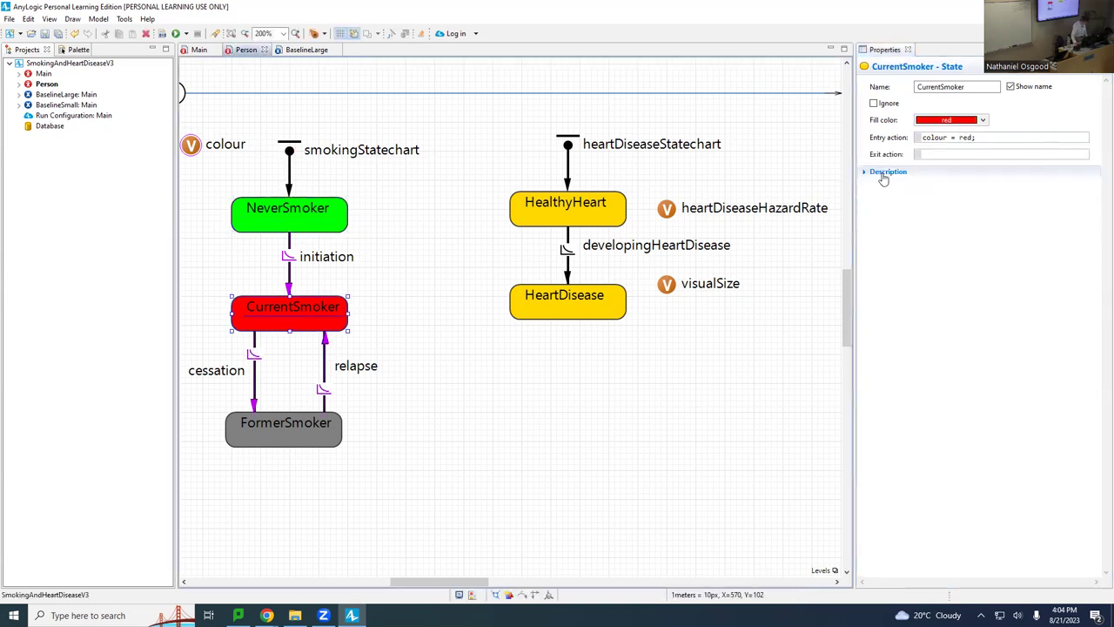
pyautogui.click(979, 137)
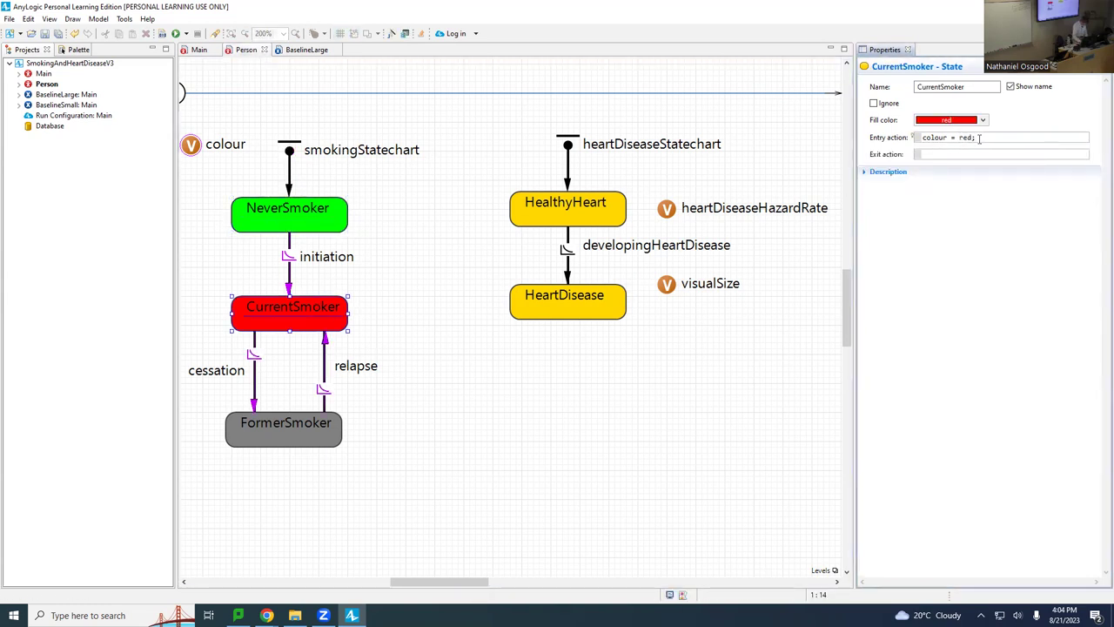
pyautogui.press('Return')
pyautogui.write('h')
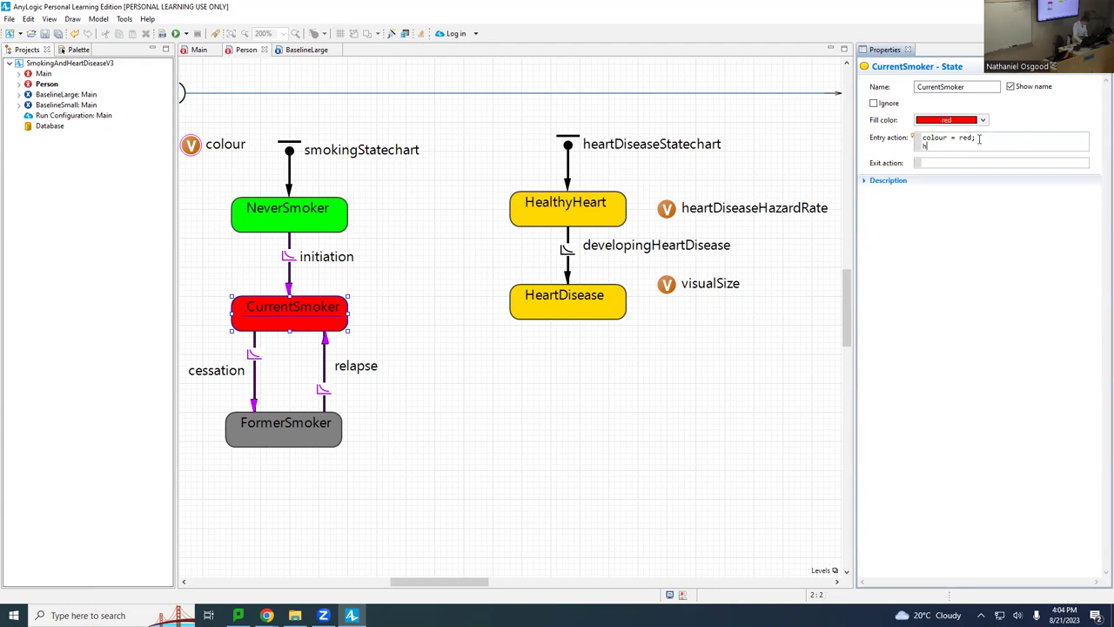
pyautogui.write('eartDiseaseHazardRate = 0.04;')
pyautogui.hotkey('ctrl', 's')
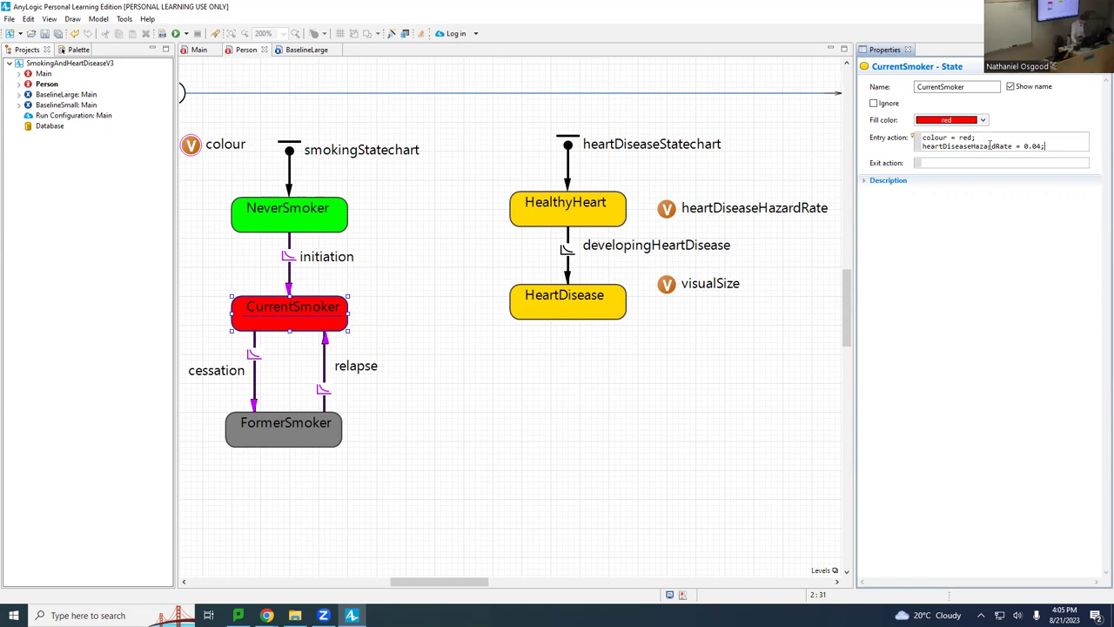
# - Add the line "heartDiseaseHazardRate = 0.01;" to the entry action of the FormerSmoker state, save the model, and review the NeverSmoker and CurrentSmoker entry actions
pyautogui.click(272, 419)
pyautogui.click(1010, 137)
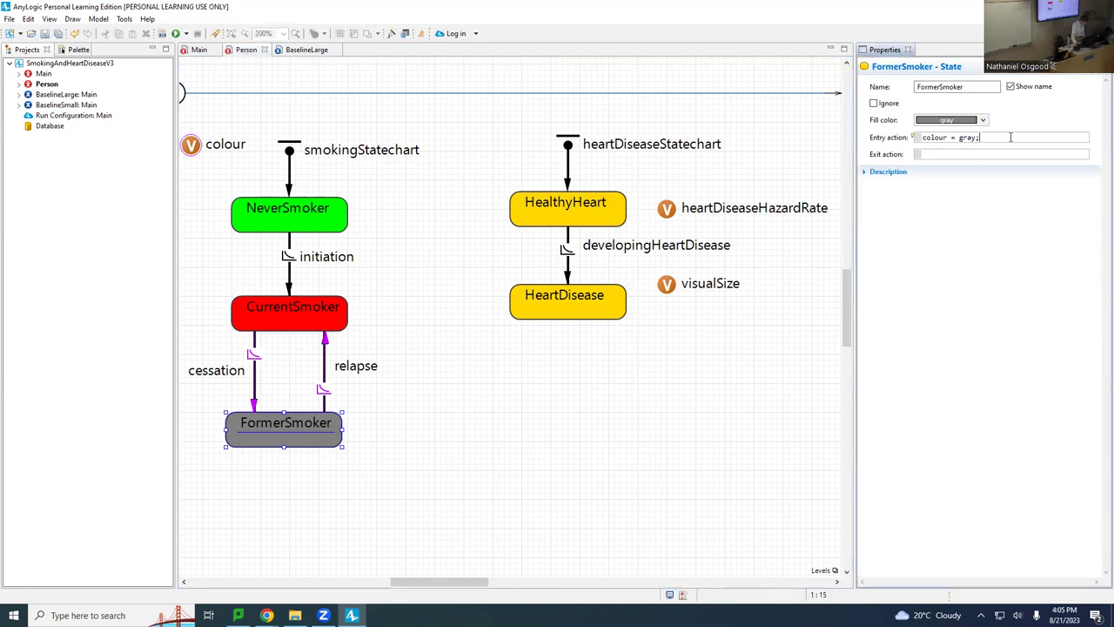
pyautogui.press('Return')
pyautogui.write('hear')
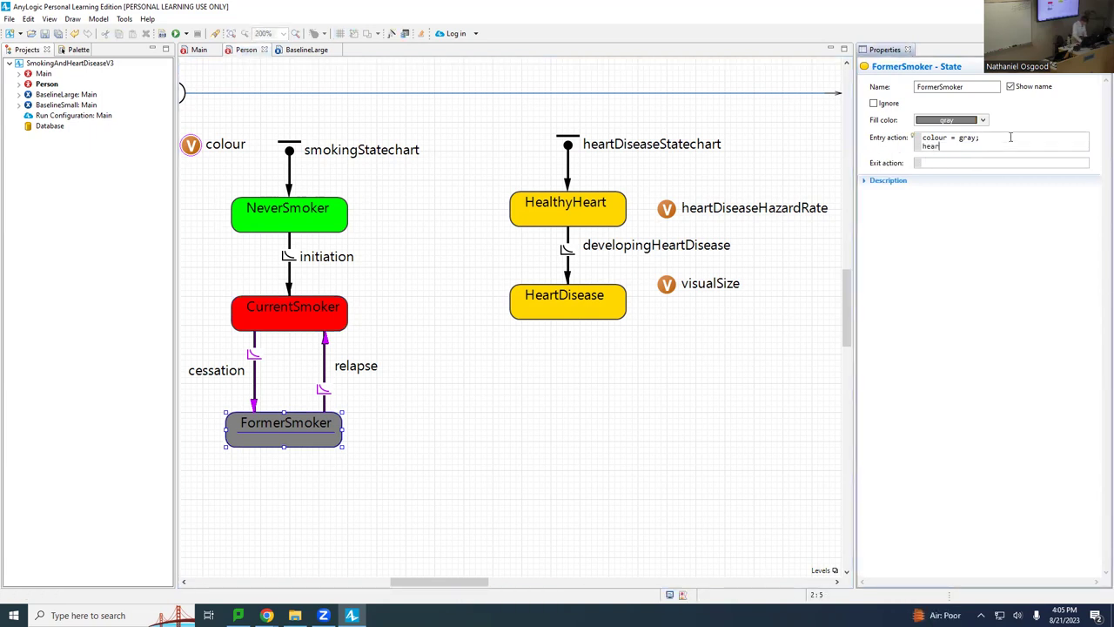
pyautogui.write('tDiseaseHaszardRate = 0.01;')
pyautogui.hotkey('ctrl', 's')
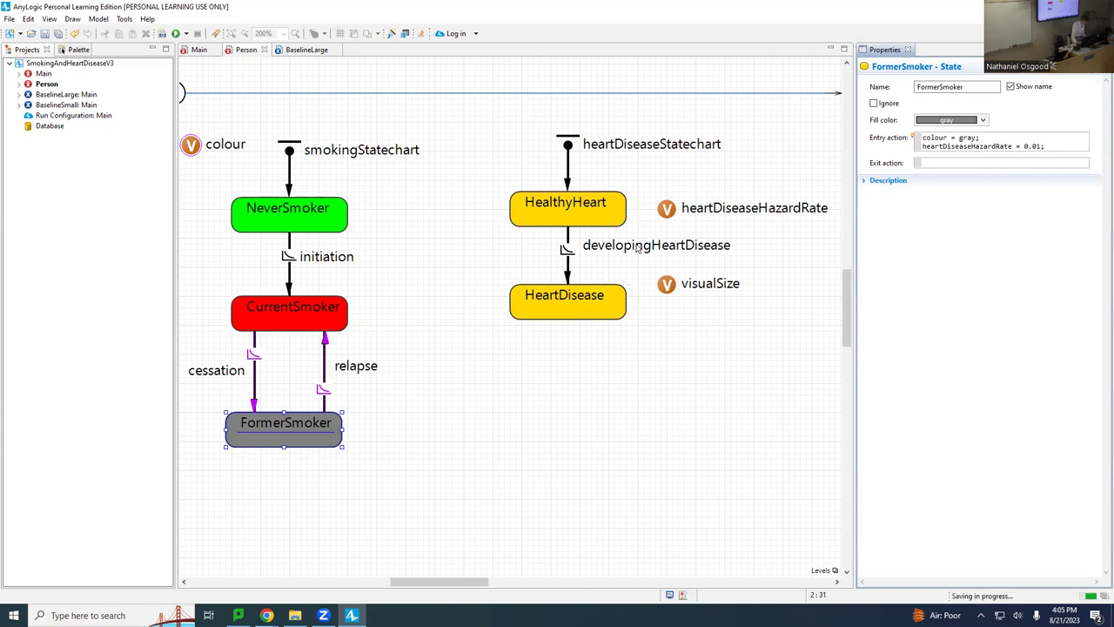
pyautogui.click(291, 219)
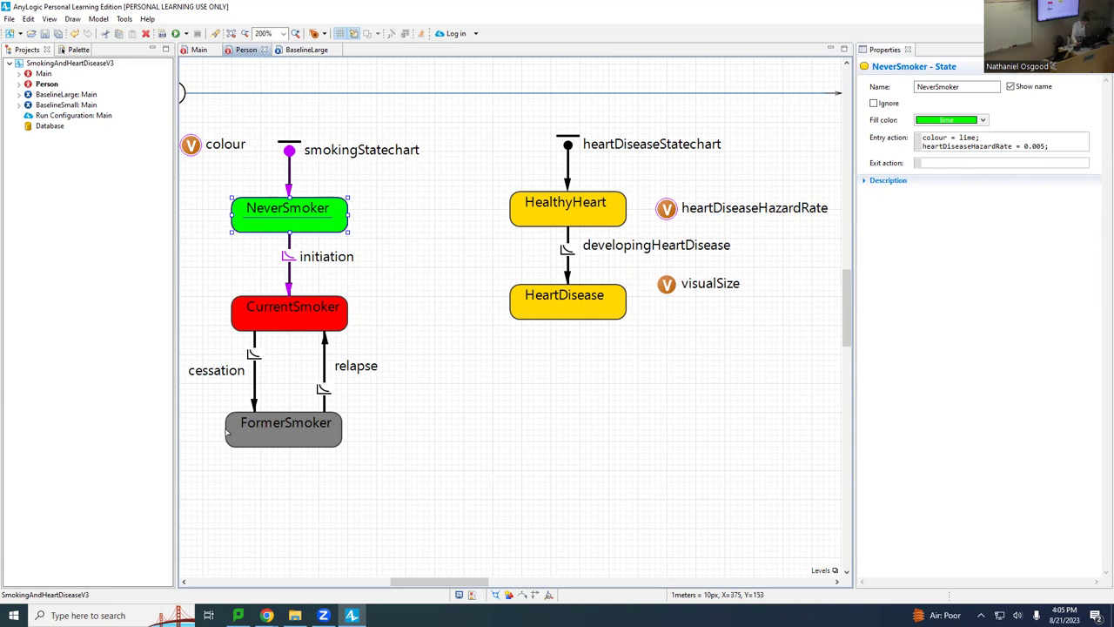
pyautogui.click(253, 318)
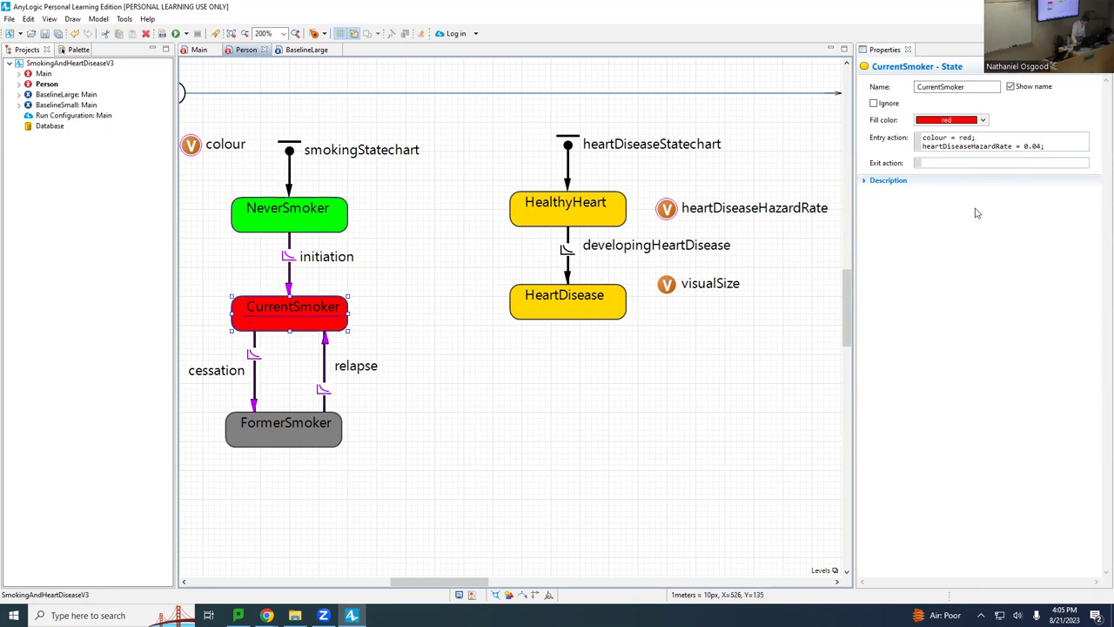
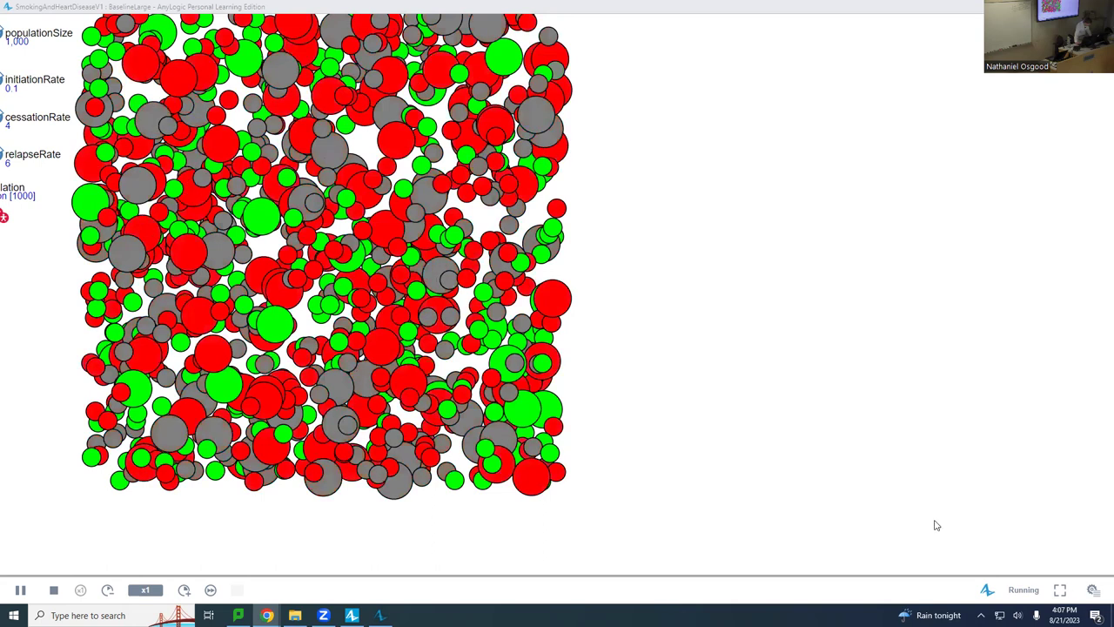
# - Pause the BaselineLarge simulation and compare the population's circle sizes and colours with the statecharts in the Person diagram
pyautogui.click(20, 589)
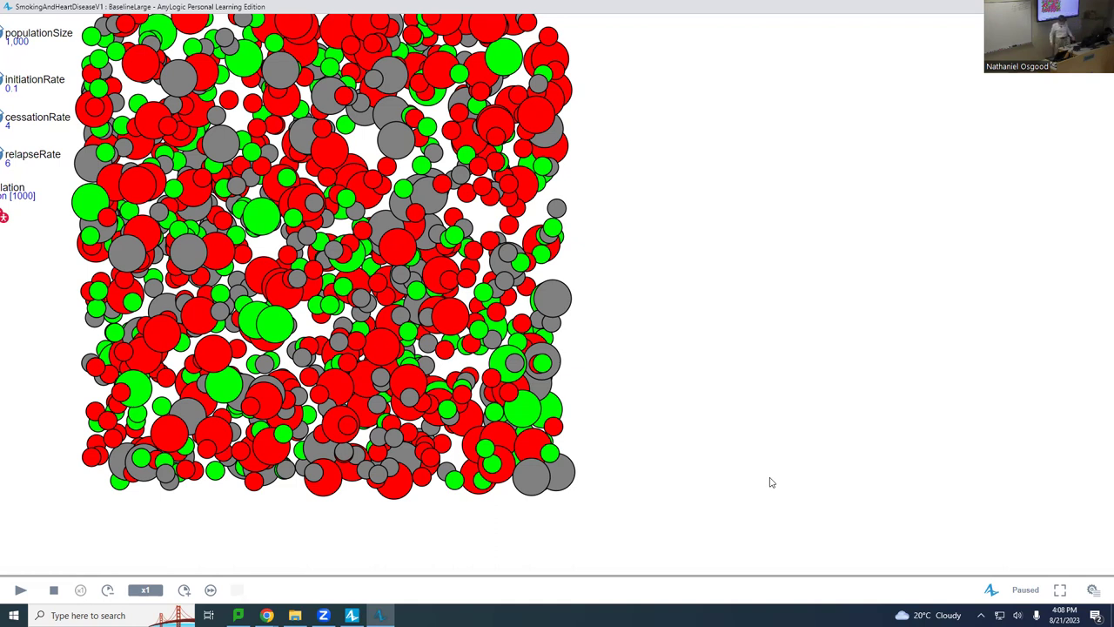
pyautogui.hotkey('alt', 'Tab')
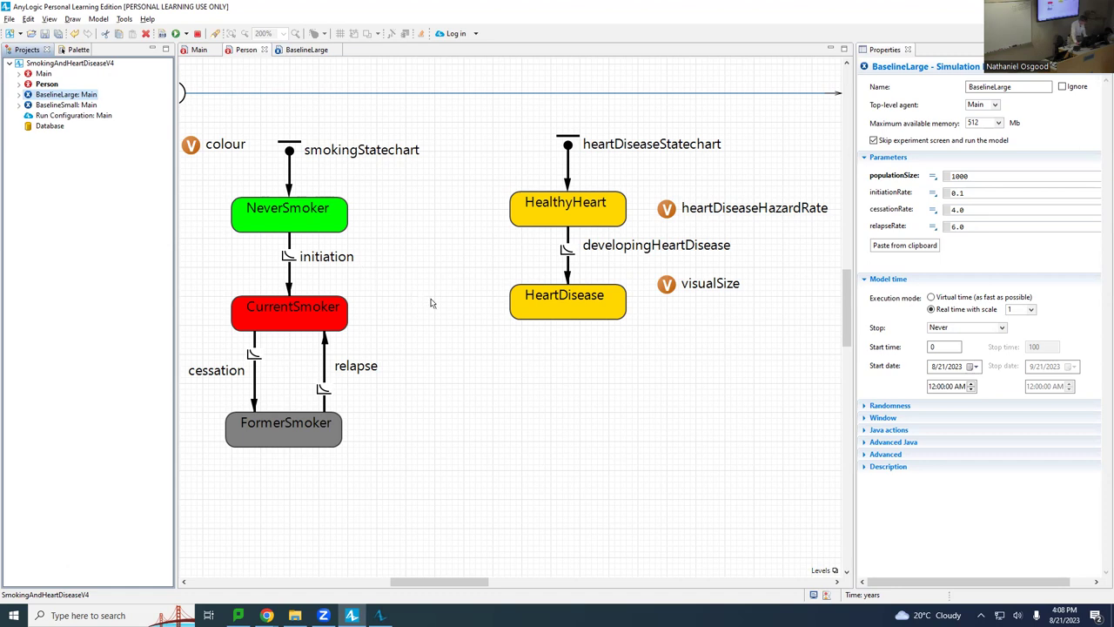
pyautogui.hotkey('alt', 'Tab')
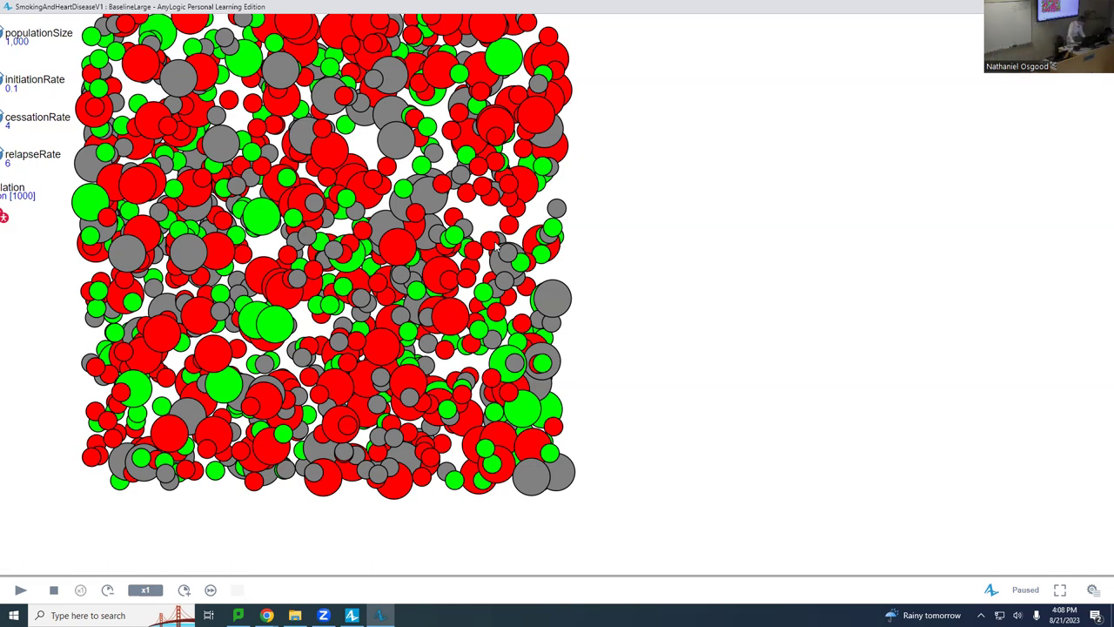
# - Switch to Chrome and view the model files in the Models Built in Class folder on Google Drive
pyautogui.hotkey('alt', 'Tab')
pyautogui.hotkey('alt', 'Tab')
pyautogui.hotkey('alt', 'shift', 'Tab')
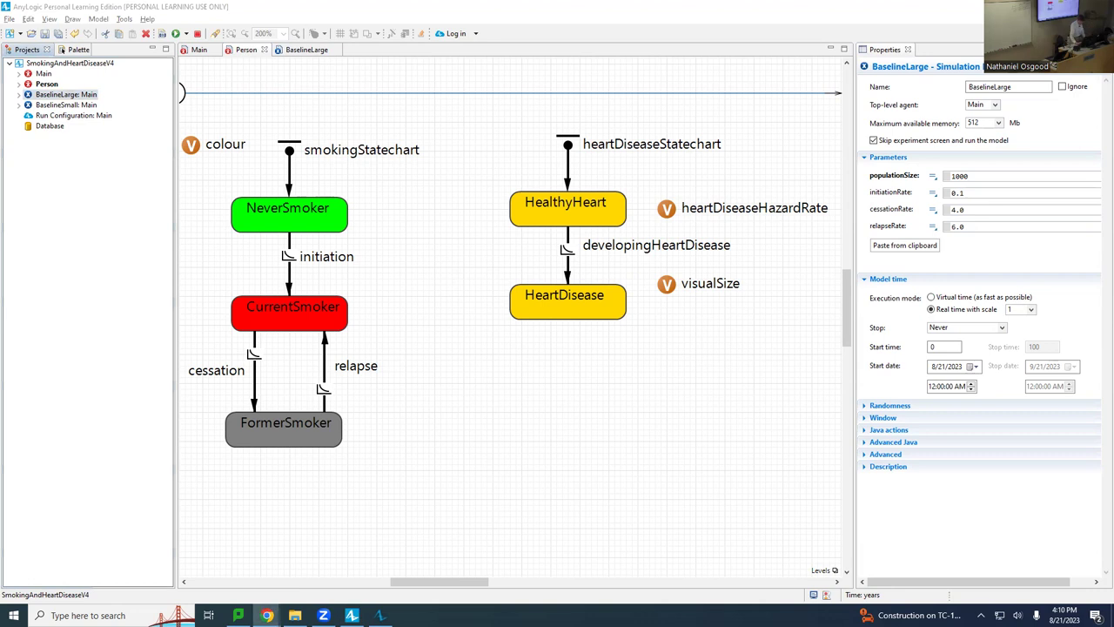
pyautogui.click(266, 615)
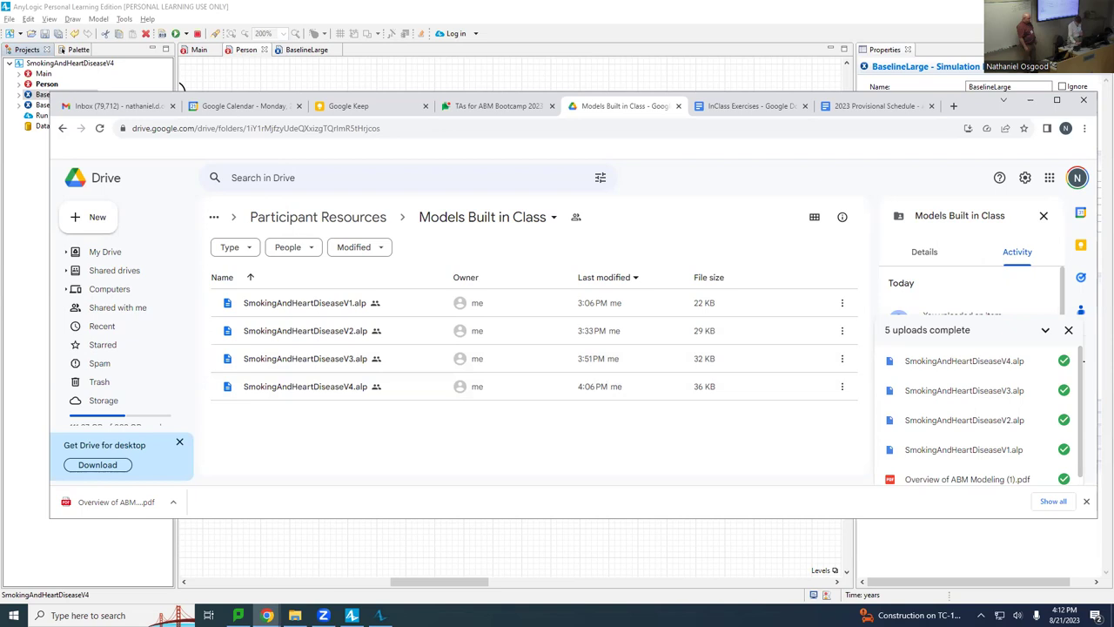
pyautogui.click(181, 87)
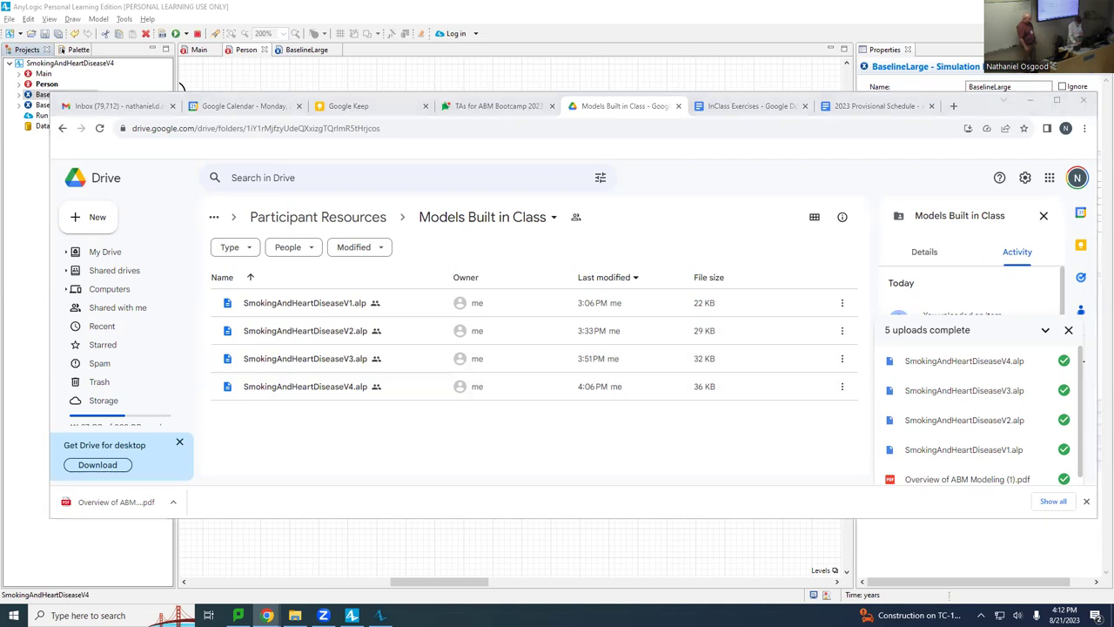